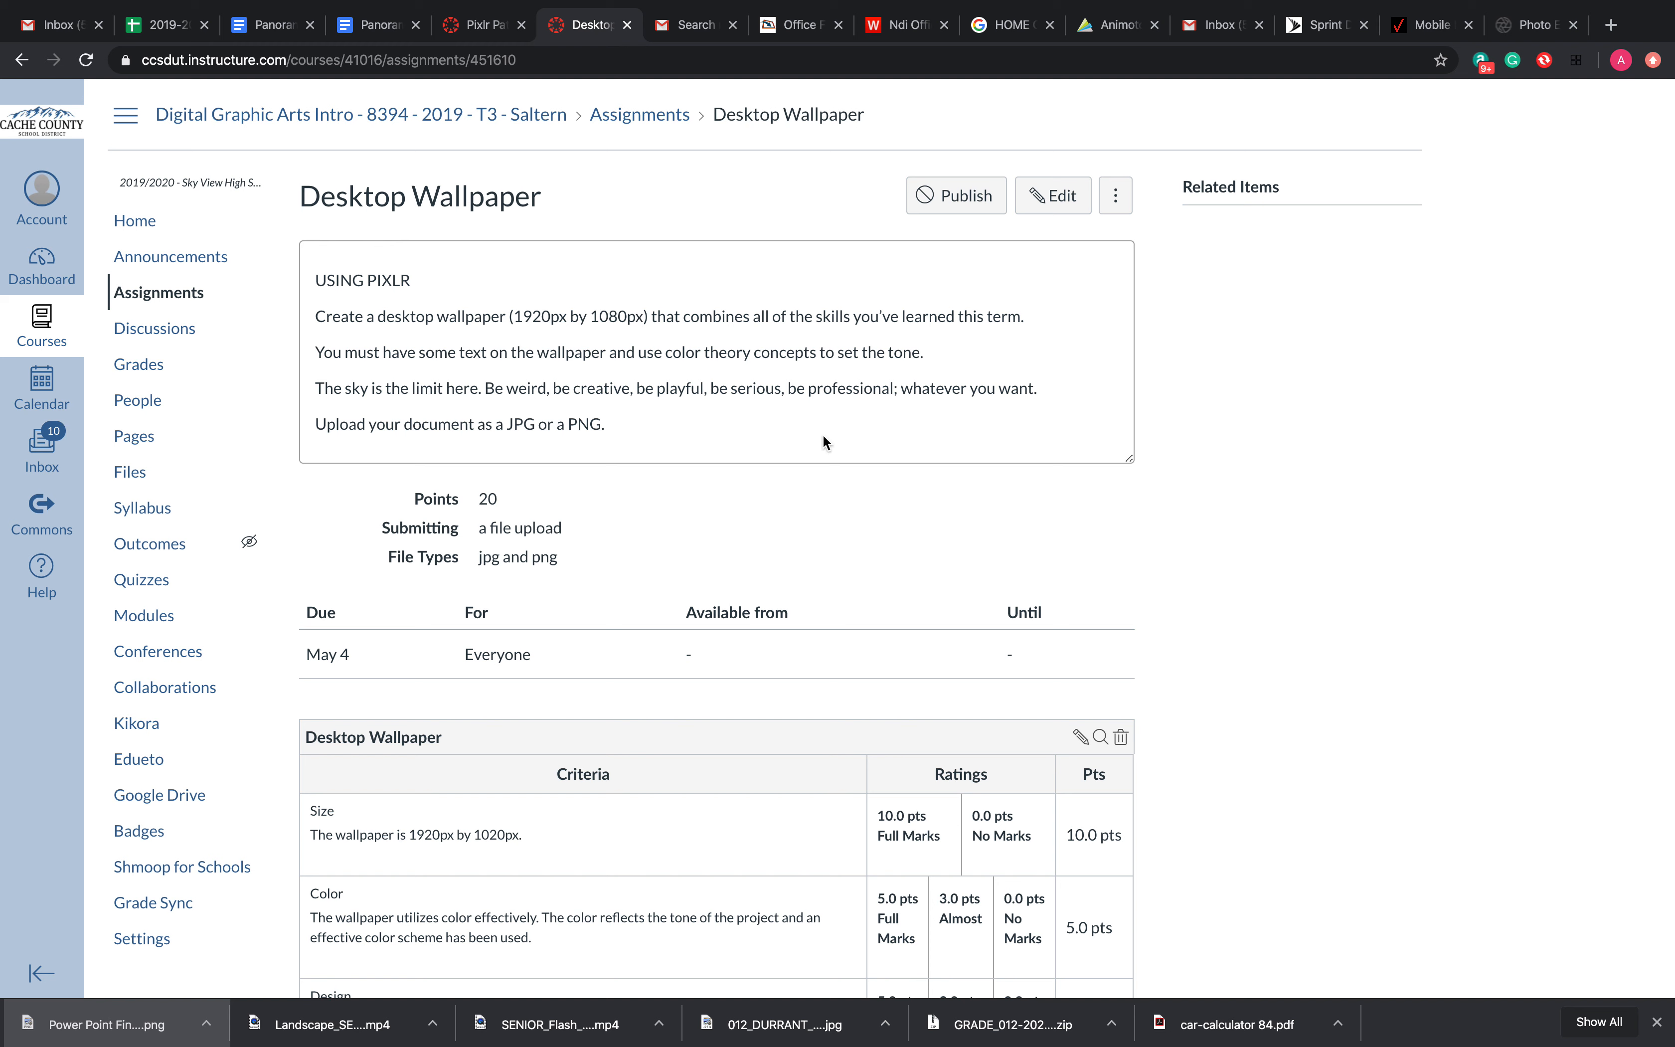
Review the wallpaper assignment's requirements, switch to Pixlr E and create a Full HD 1920x1080 image named WALLPAPER
scroll(823, 441, "down", 4)
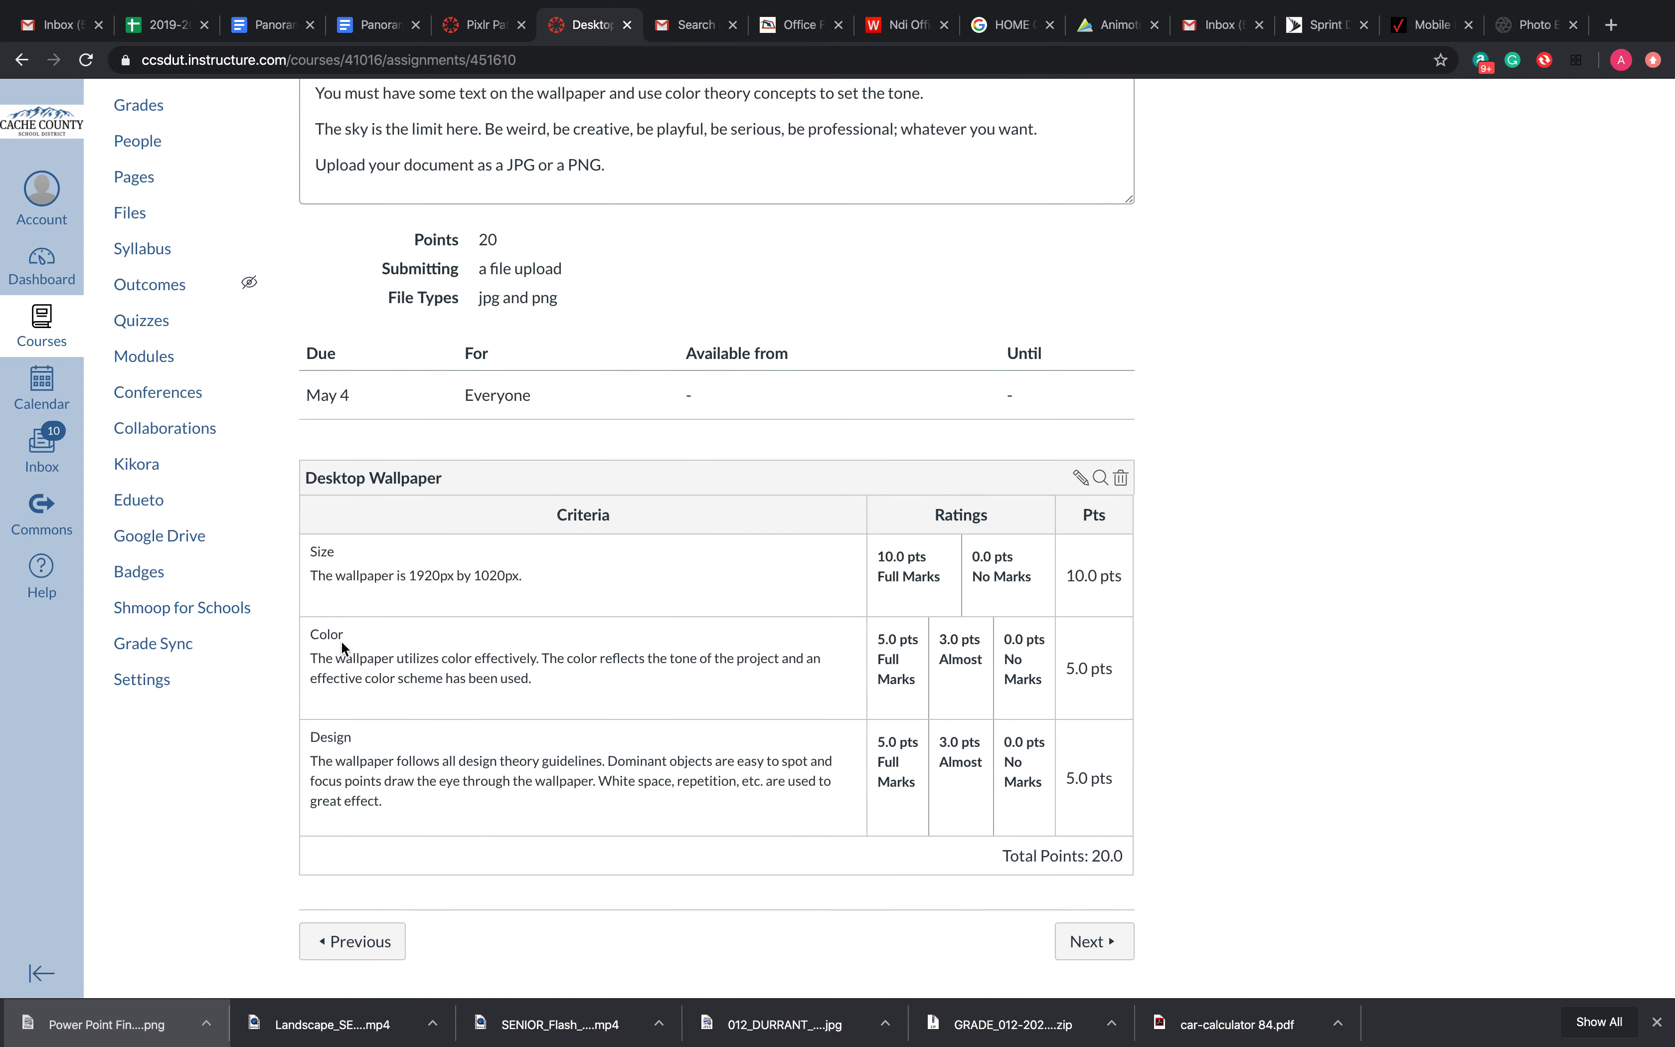
left_click(1508, 28)
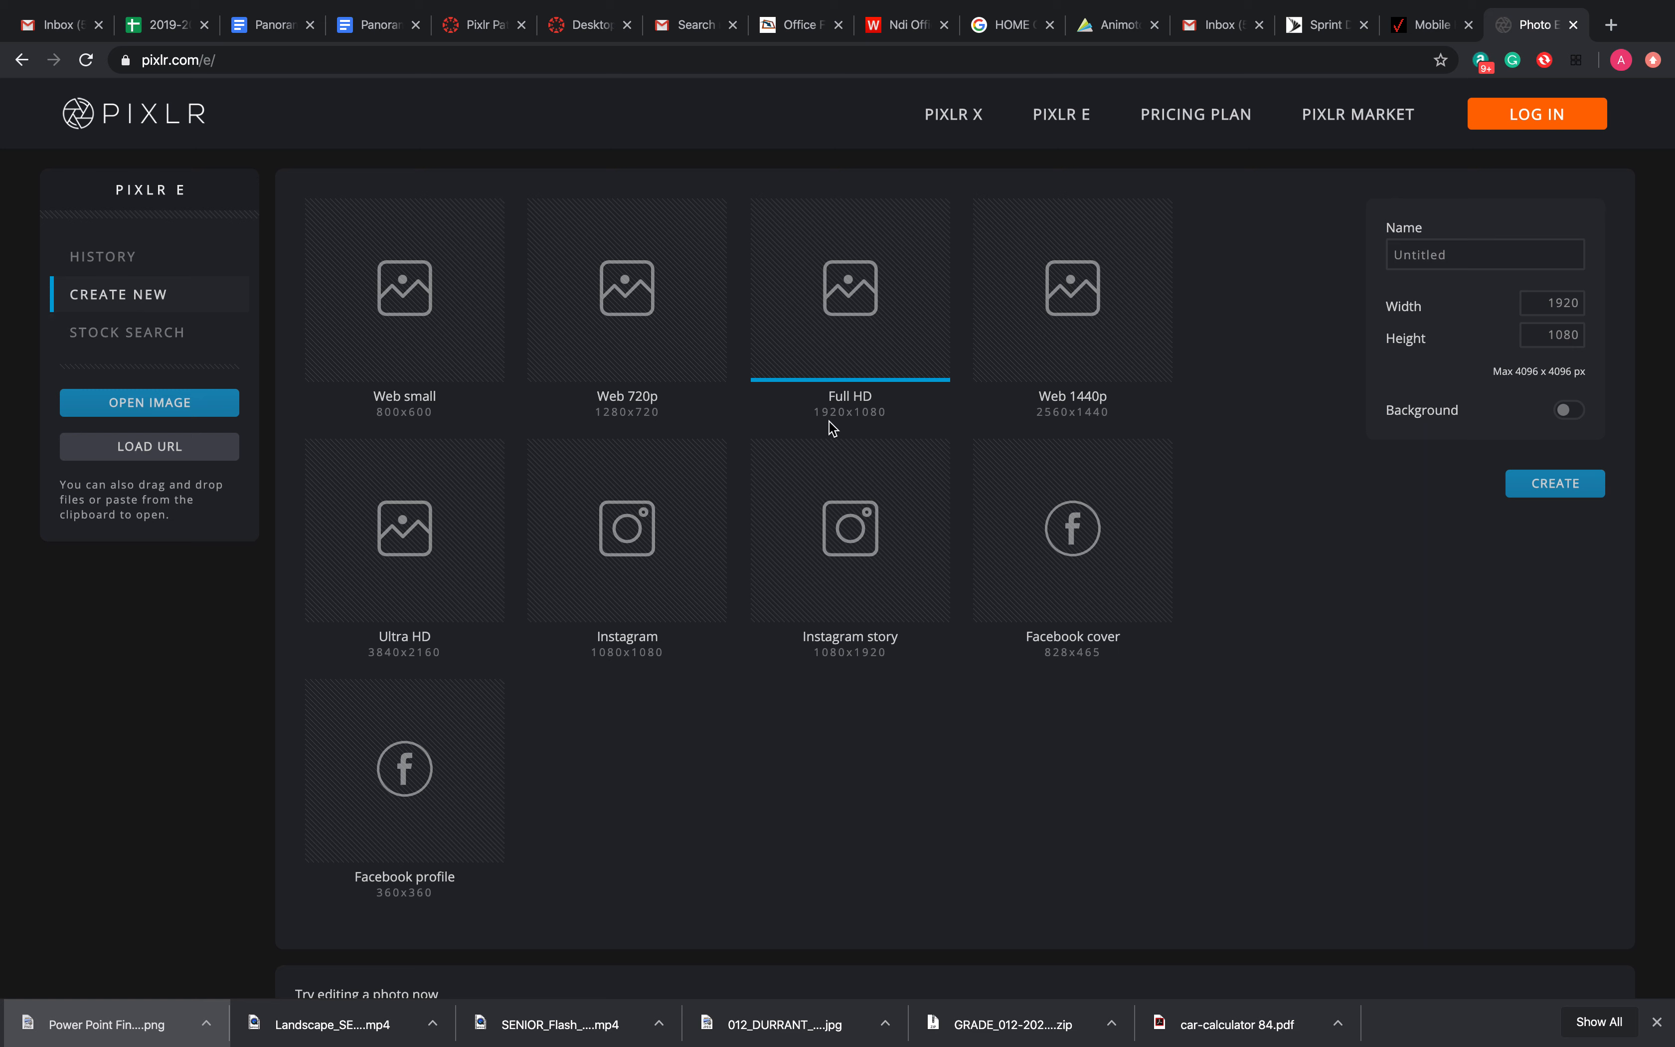
left_click(847, 338)
left_click(1509, 260)
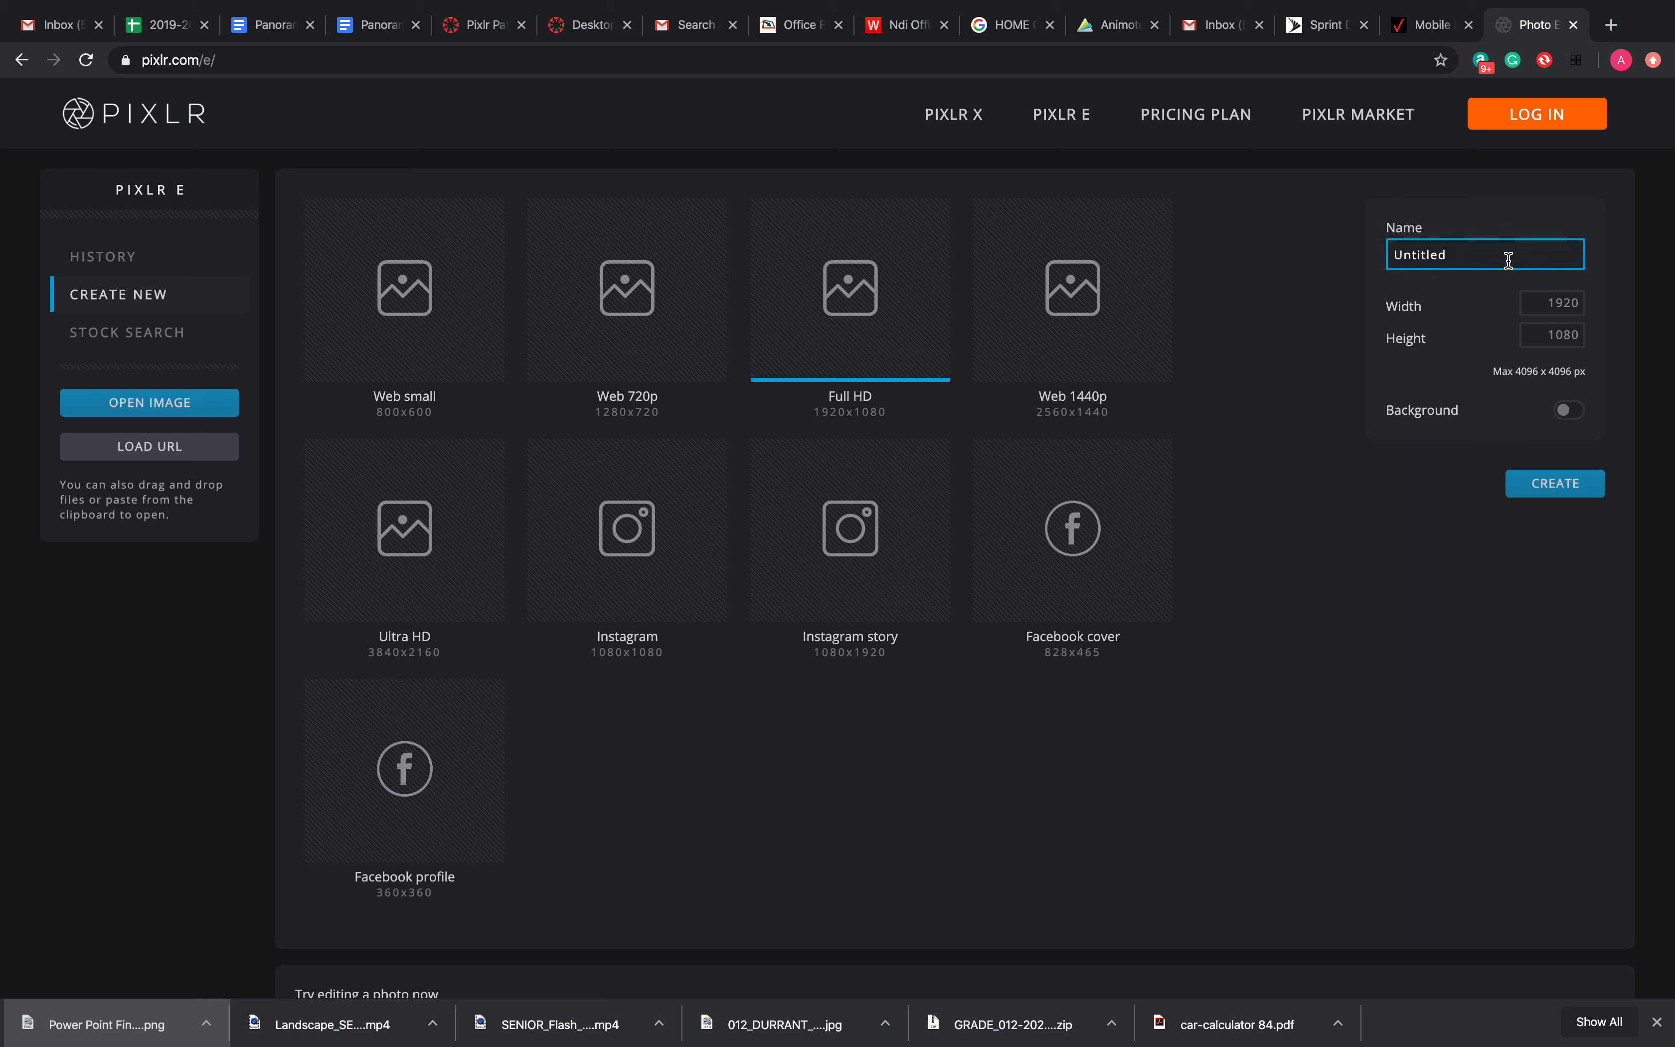
double_click(1509, 260)
type("WALLPAPER")
left_click(1563, 492)
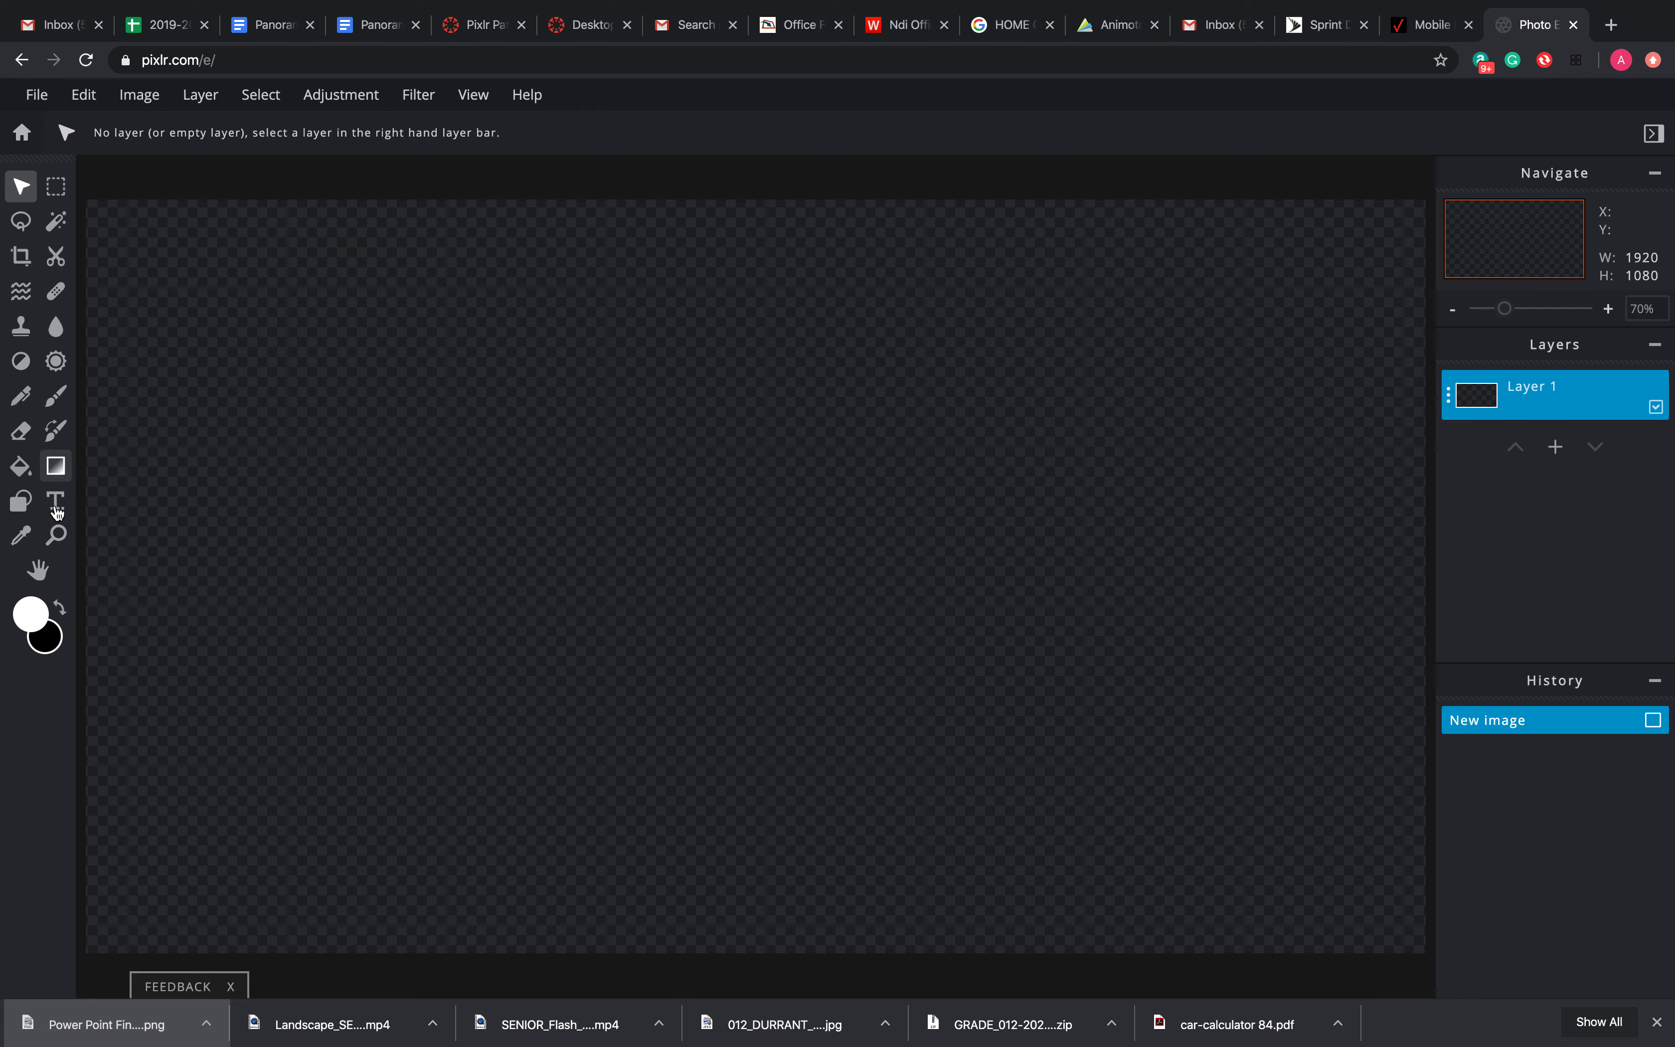
Set the foreground colour to dark blue #0D0872 and fill the empty layer with it
left_click(32, 616)
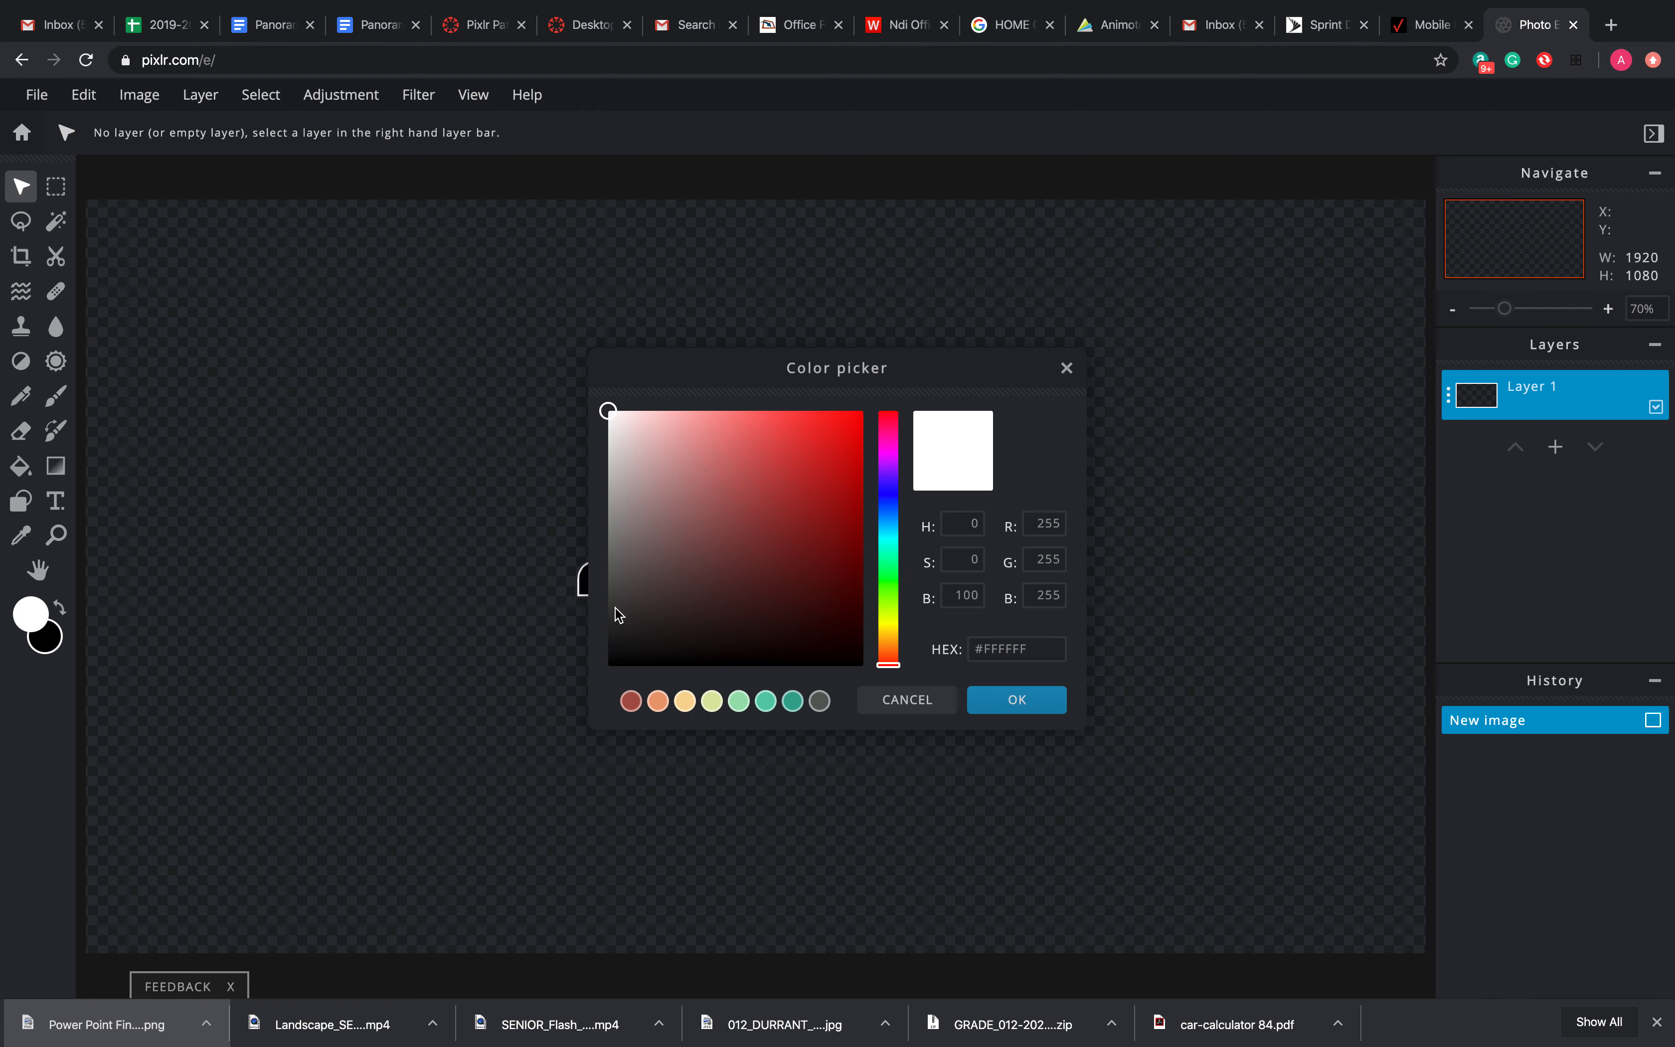
left_click(775, 702)
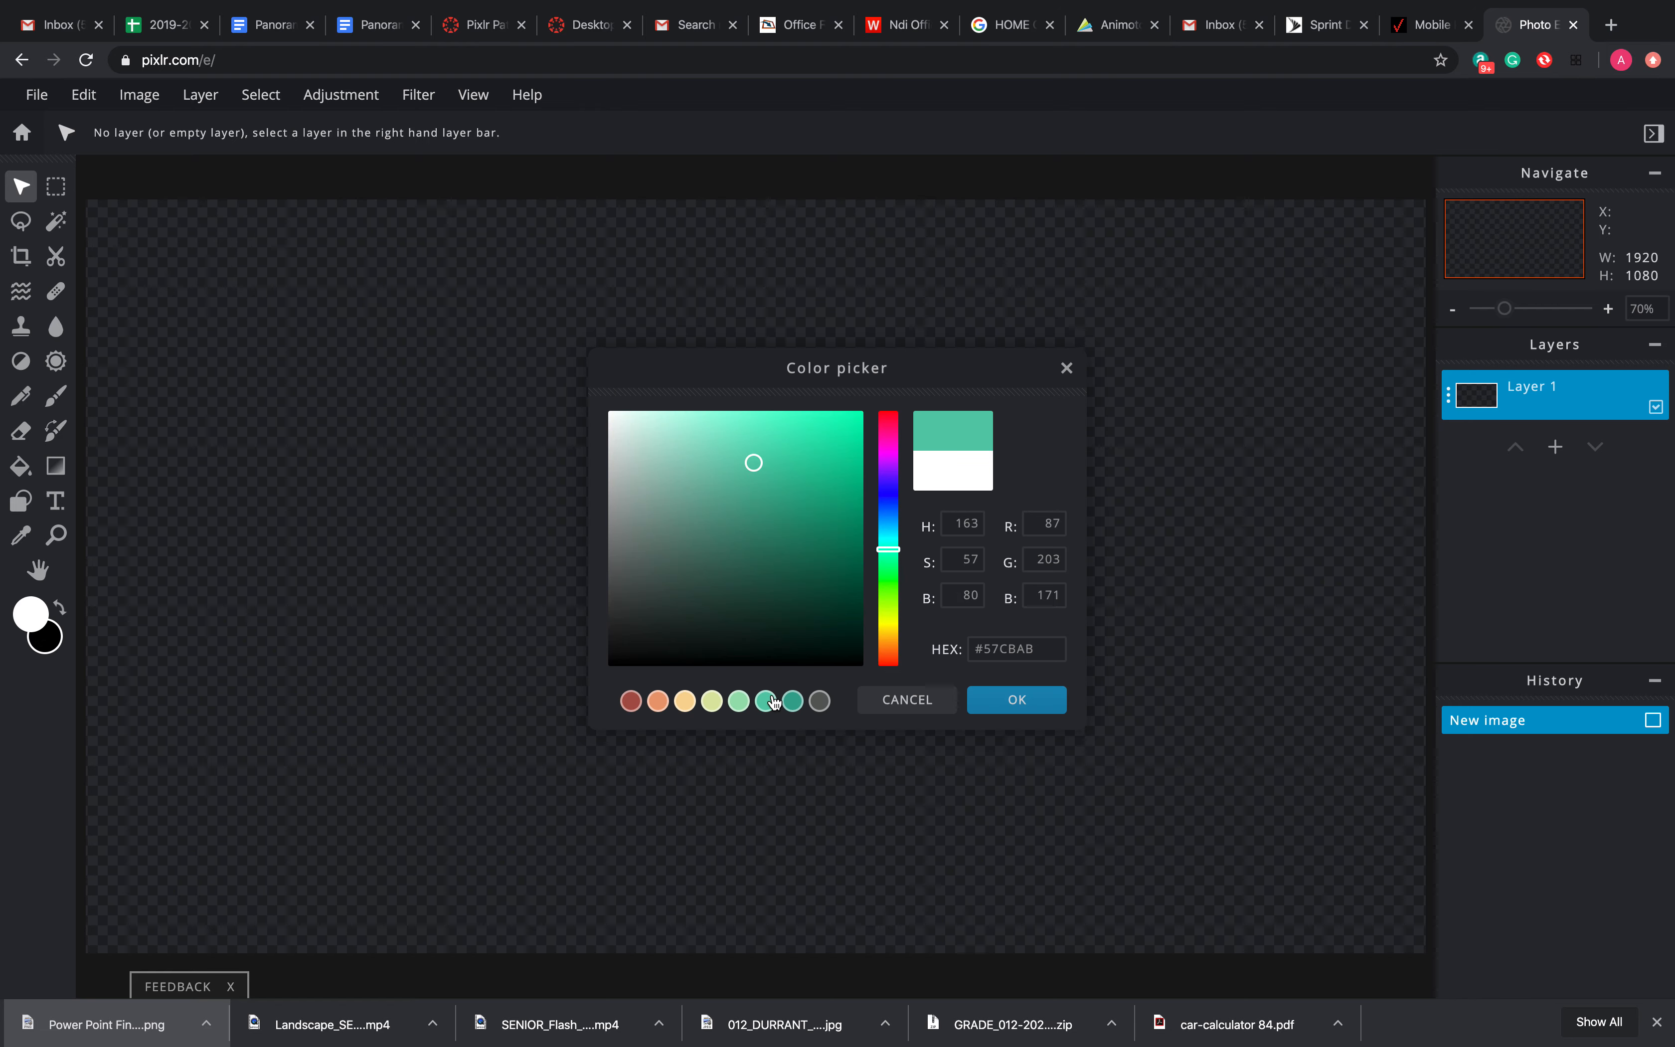
left_click(810, 703)
left_click(770, 707)
left_click(708, 705)
left_click(685, 701)
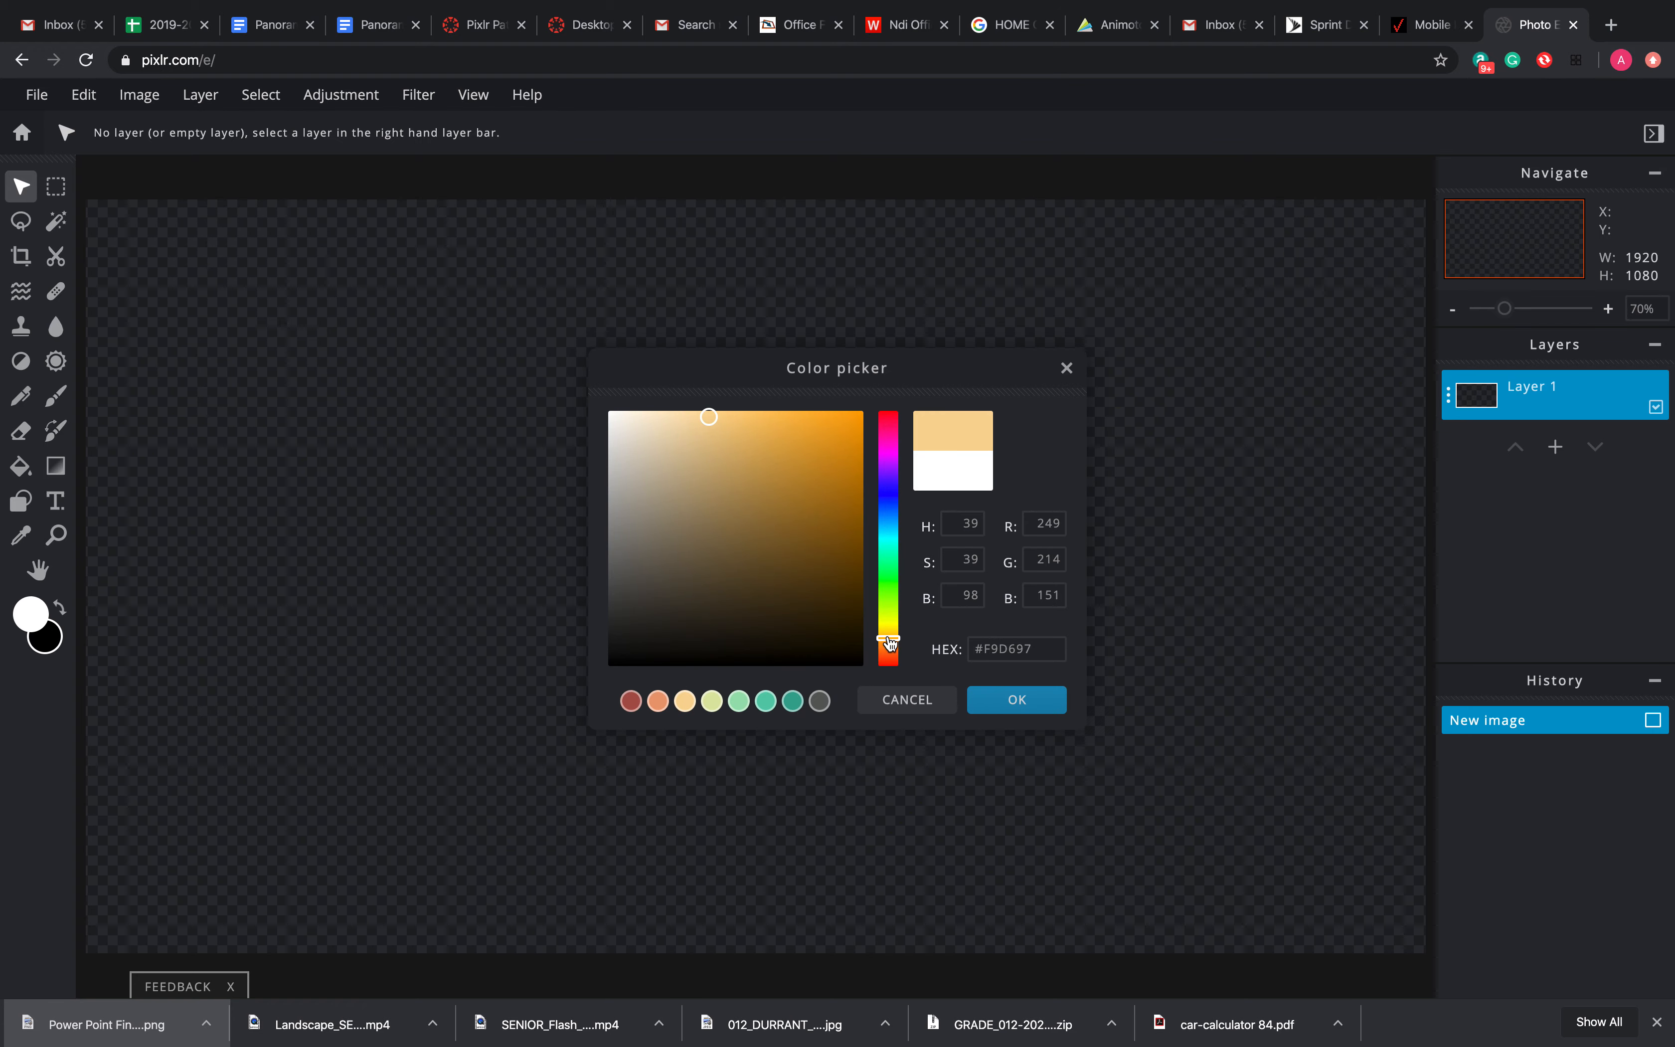
left_click_drag(889, 642, 889, 494)
left_click(847, 552)
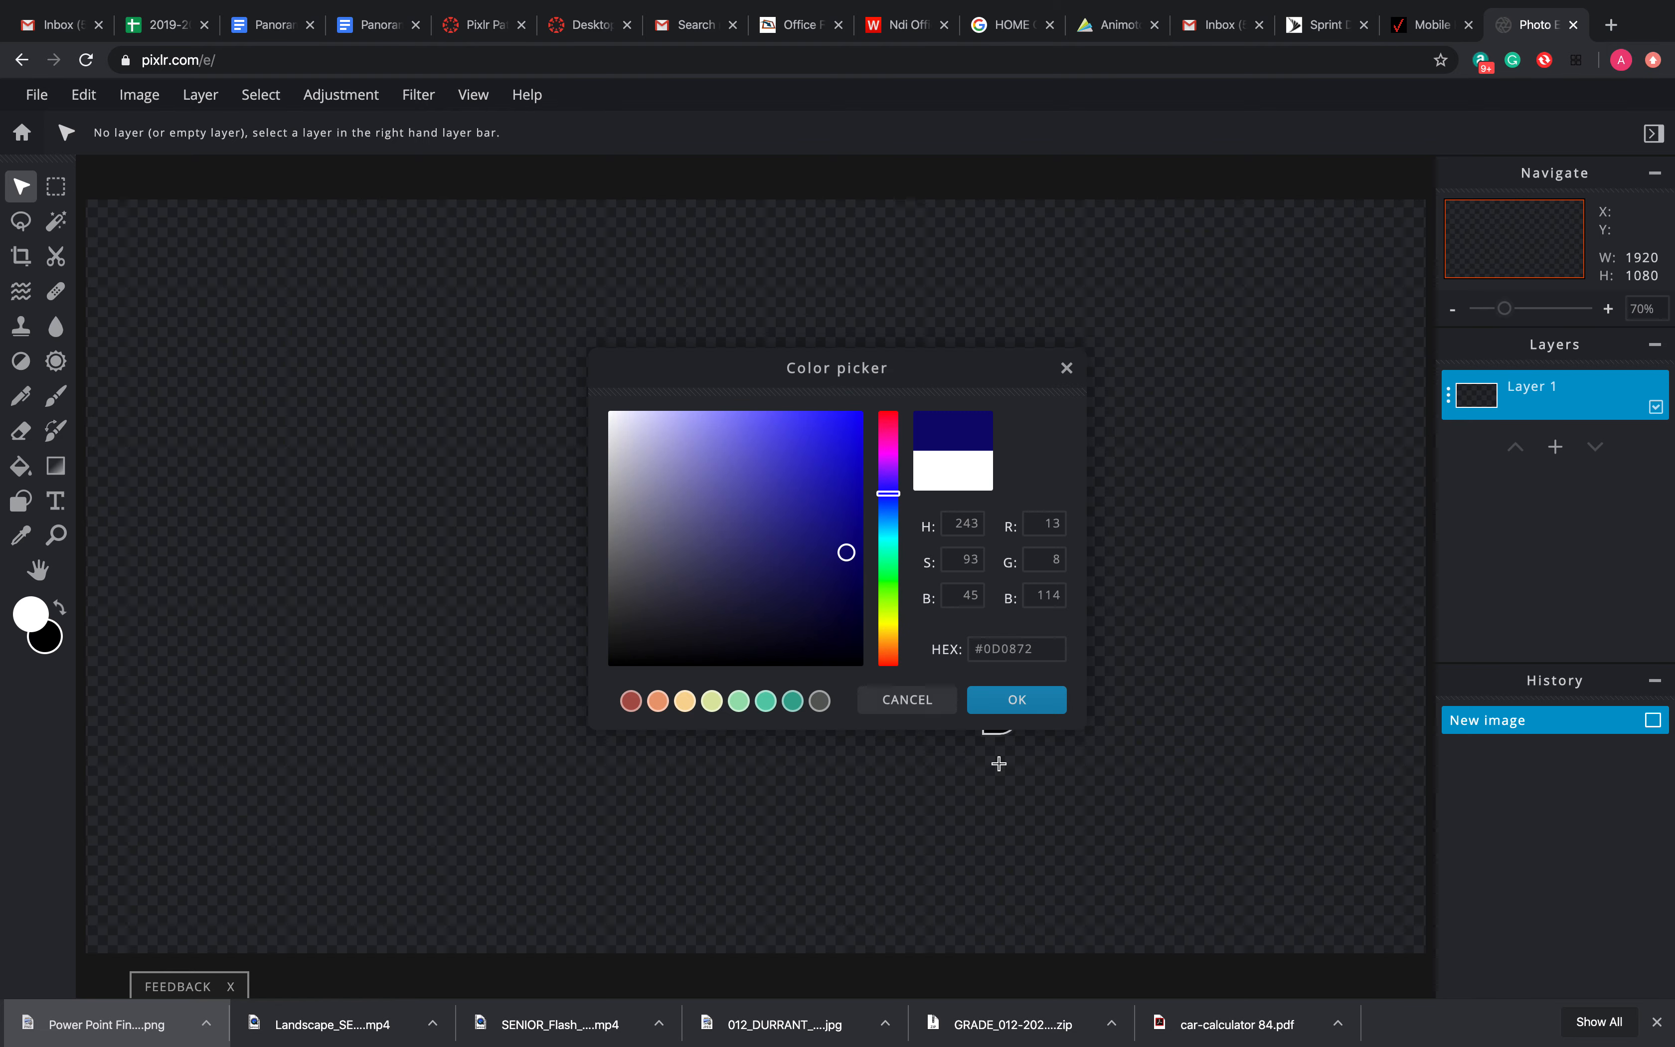
left_click(1030, 701)
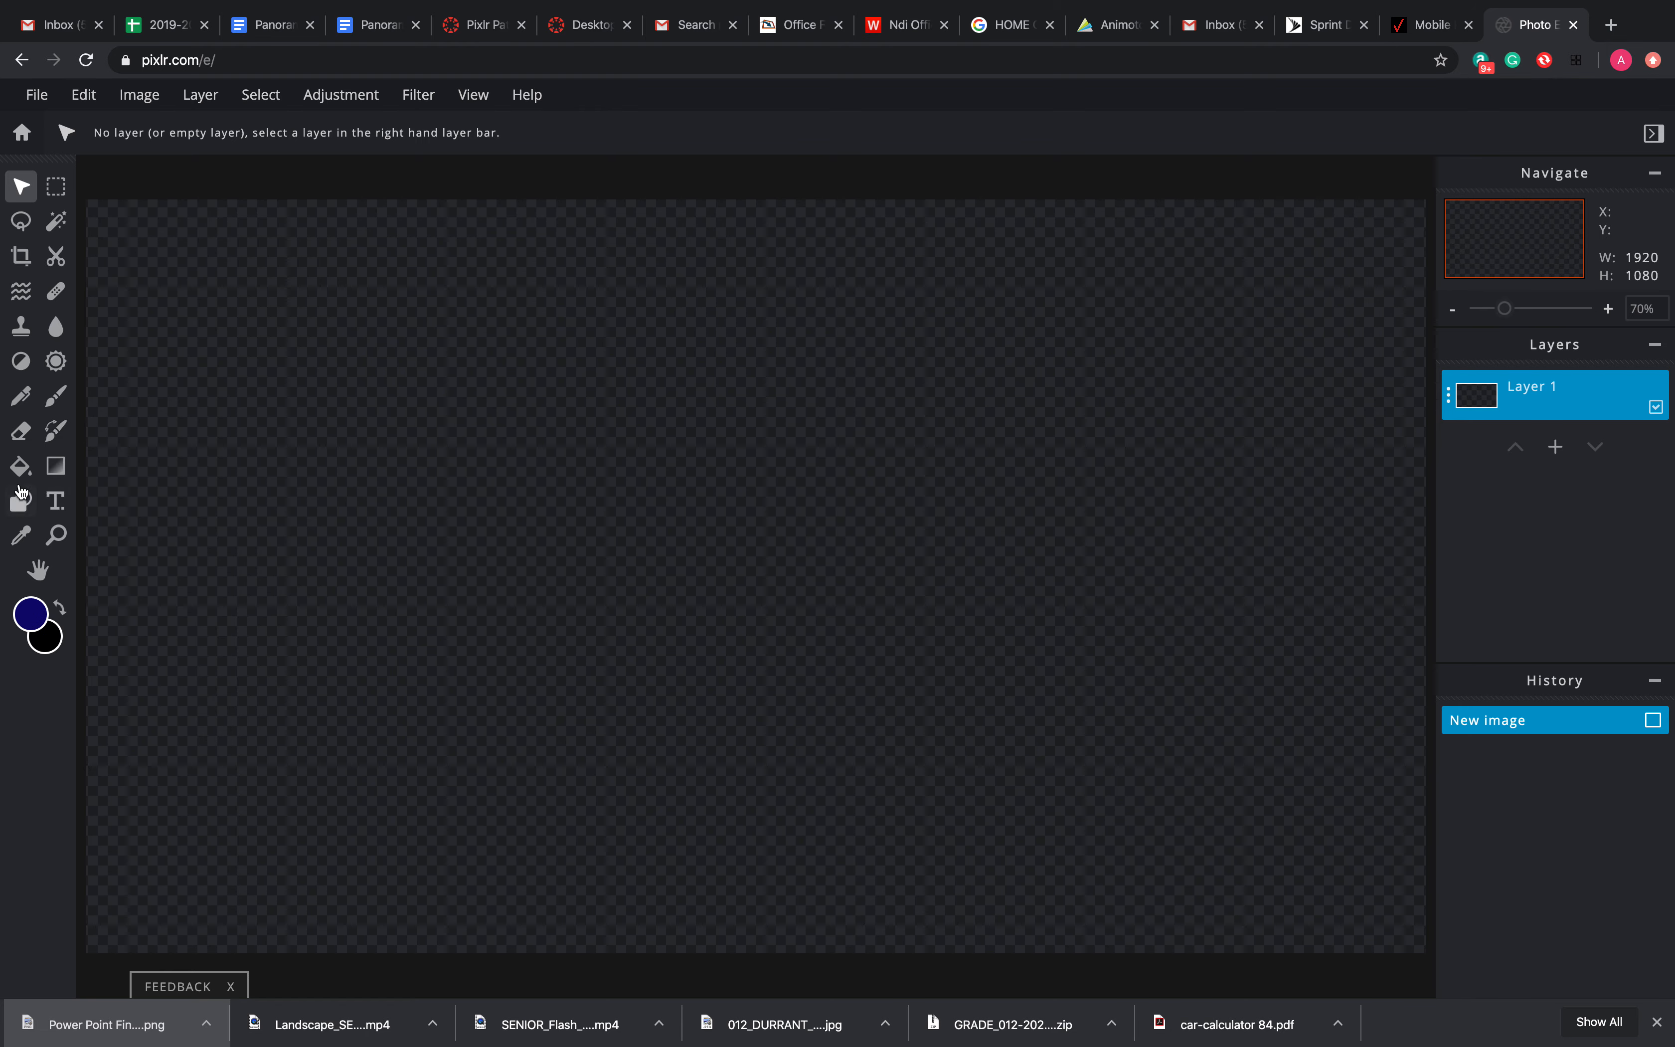
left_click(21, 466)
left_click(262, 406)
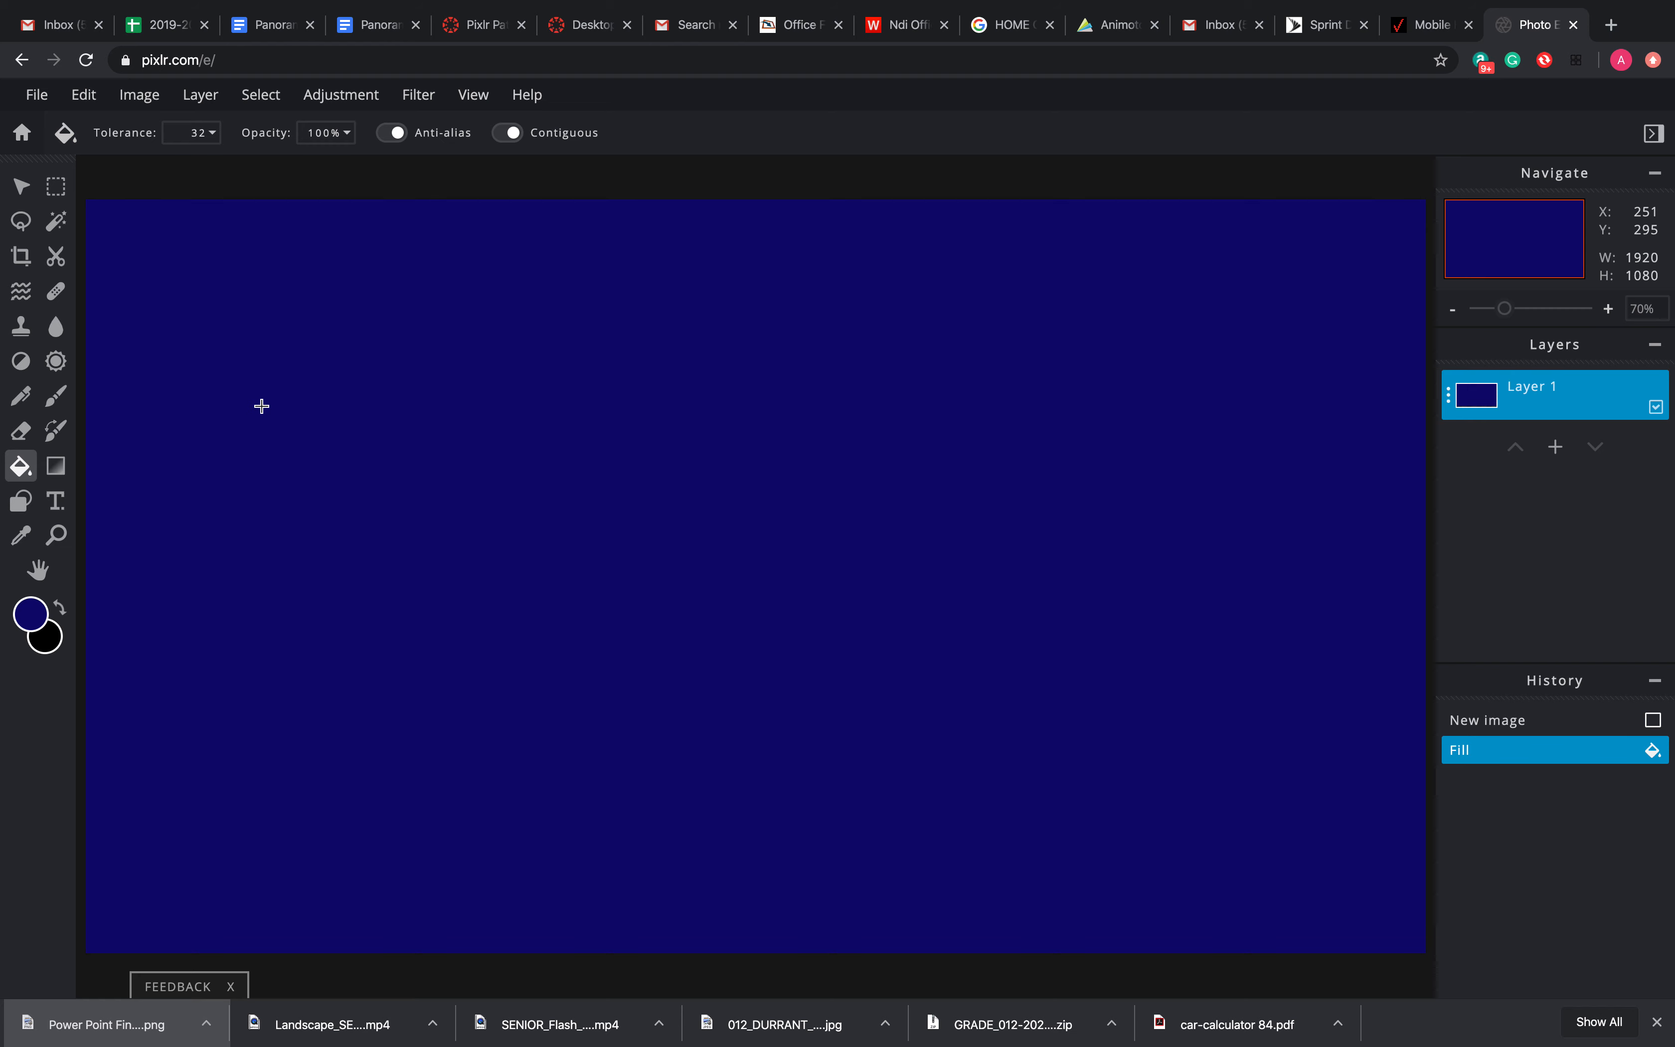
Apply a linear gradient across the canvas from its left edge to its right edge, using the grey-blue-black preset
left_click(56, 466)
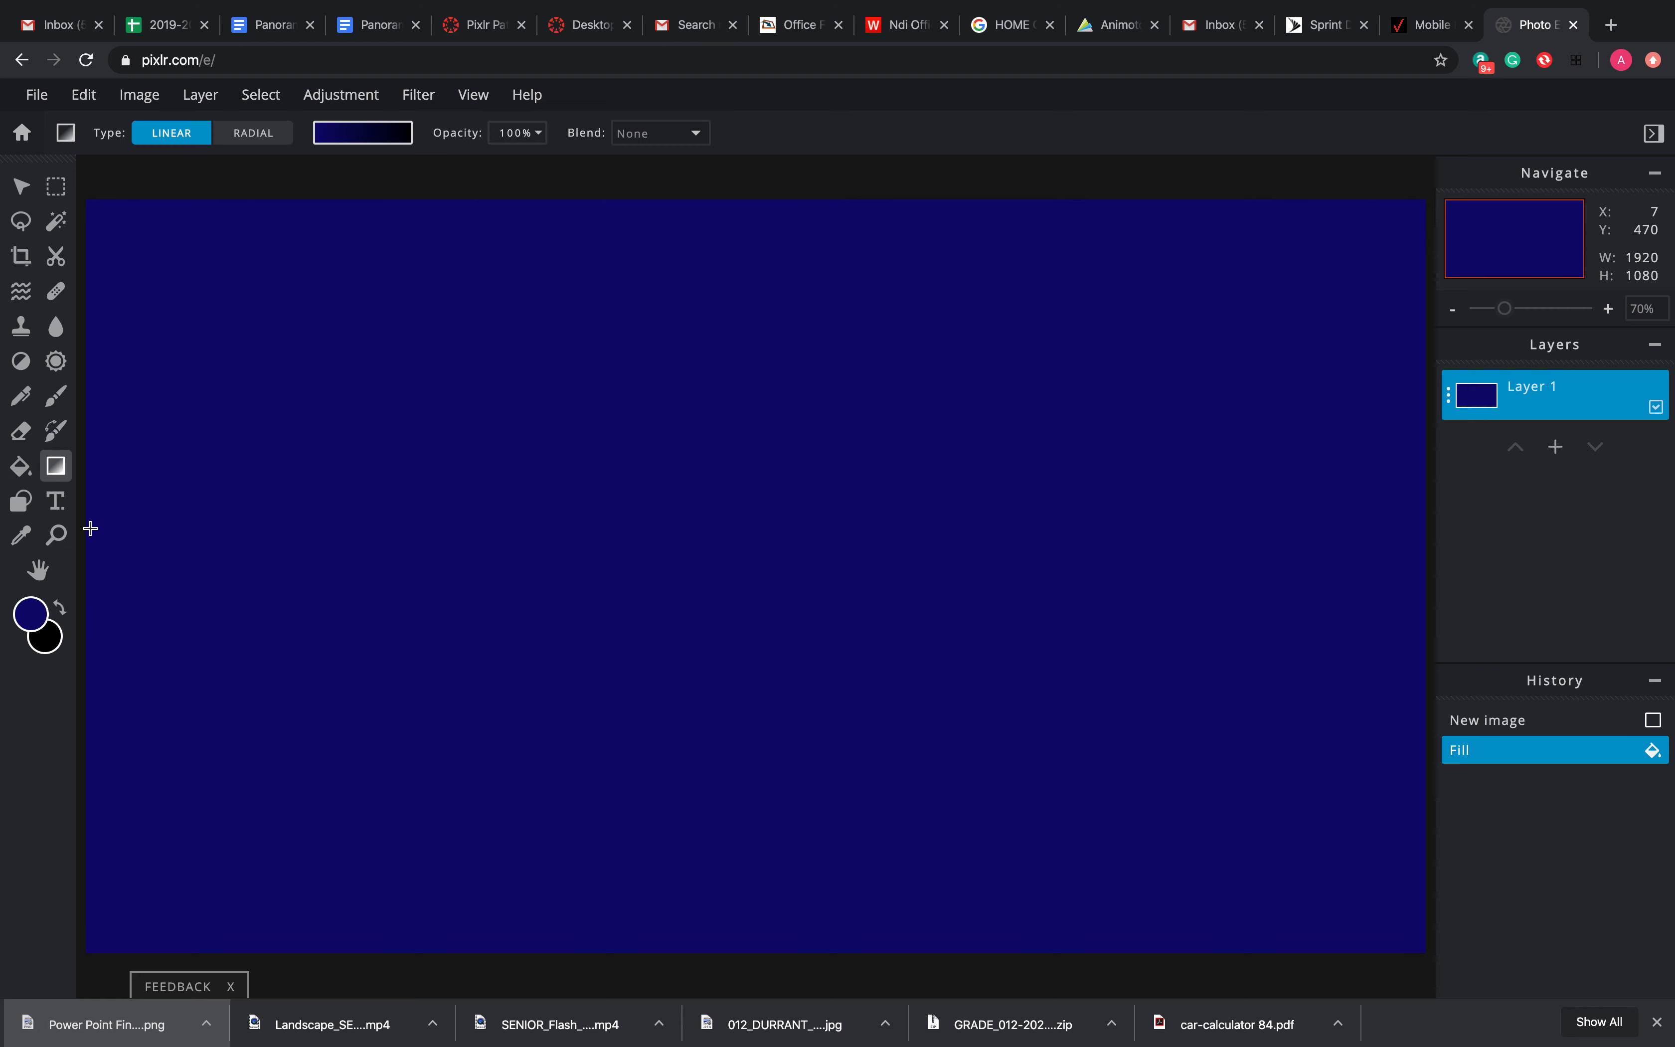
left_click(381, 135)
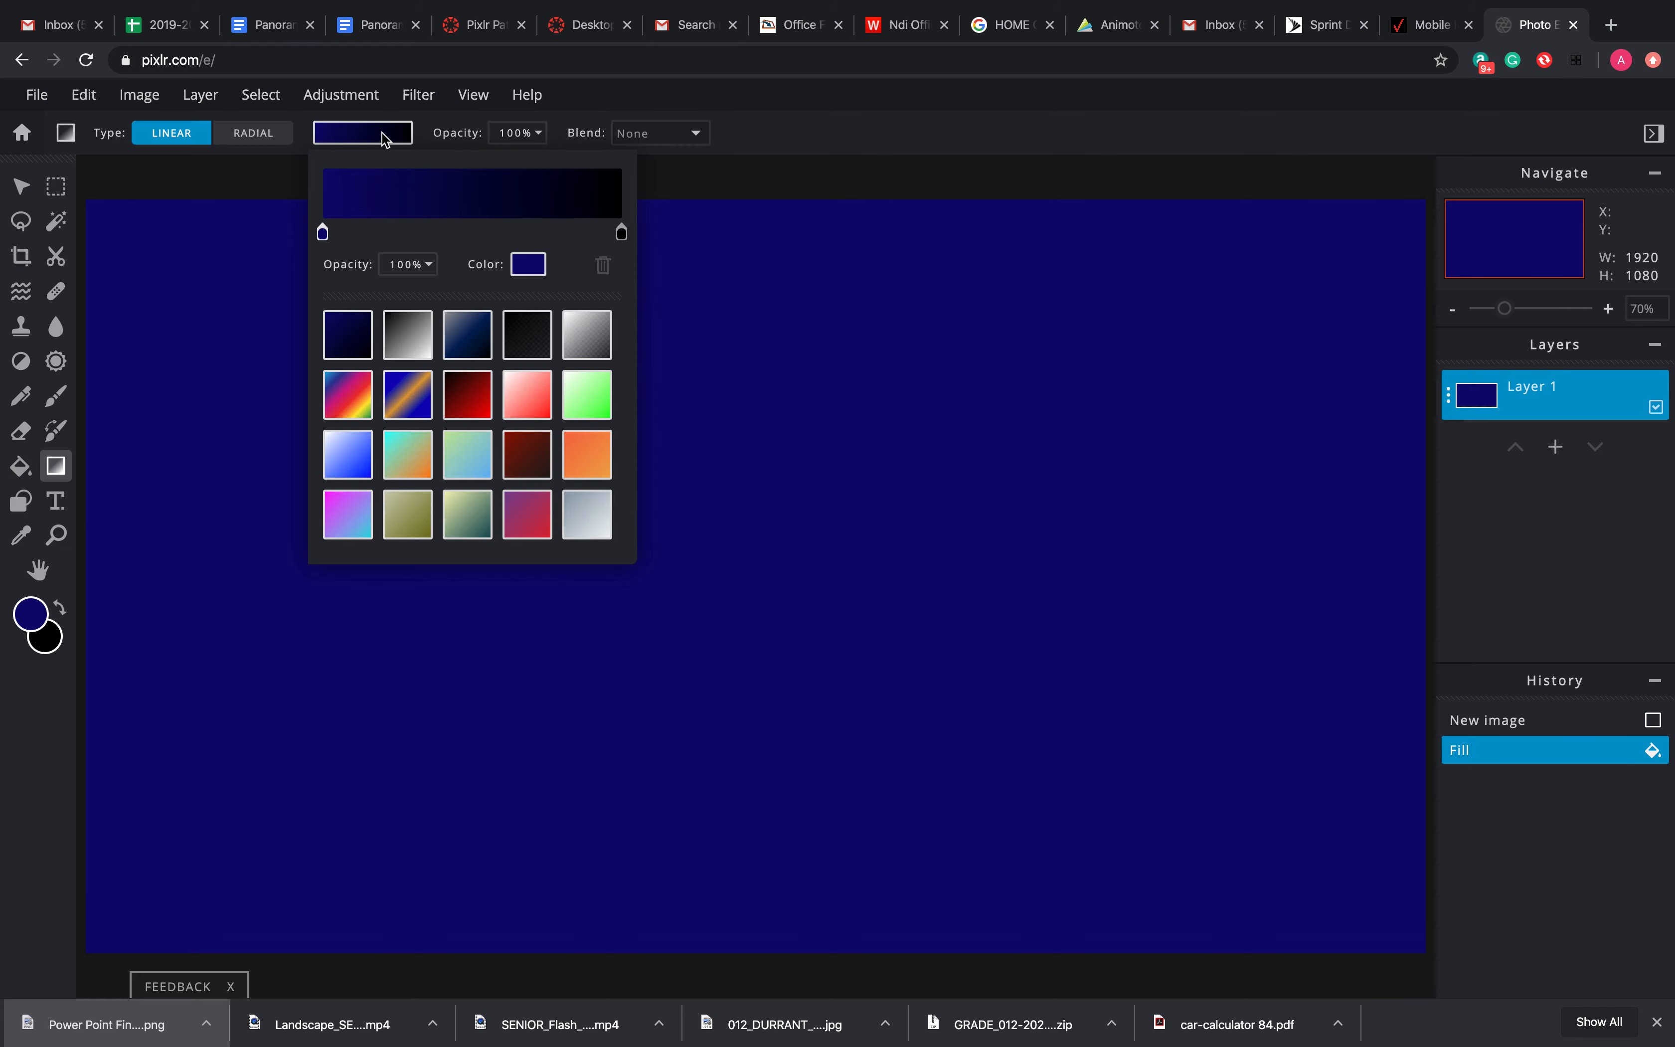
left_click(469, 336)
left_click(86, 528)
left_click_drag(86, 528, 1414, 602)
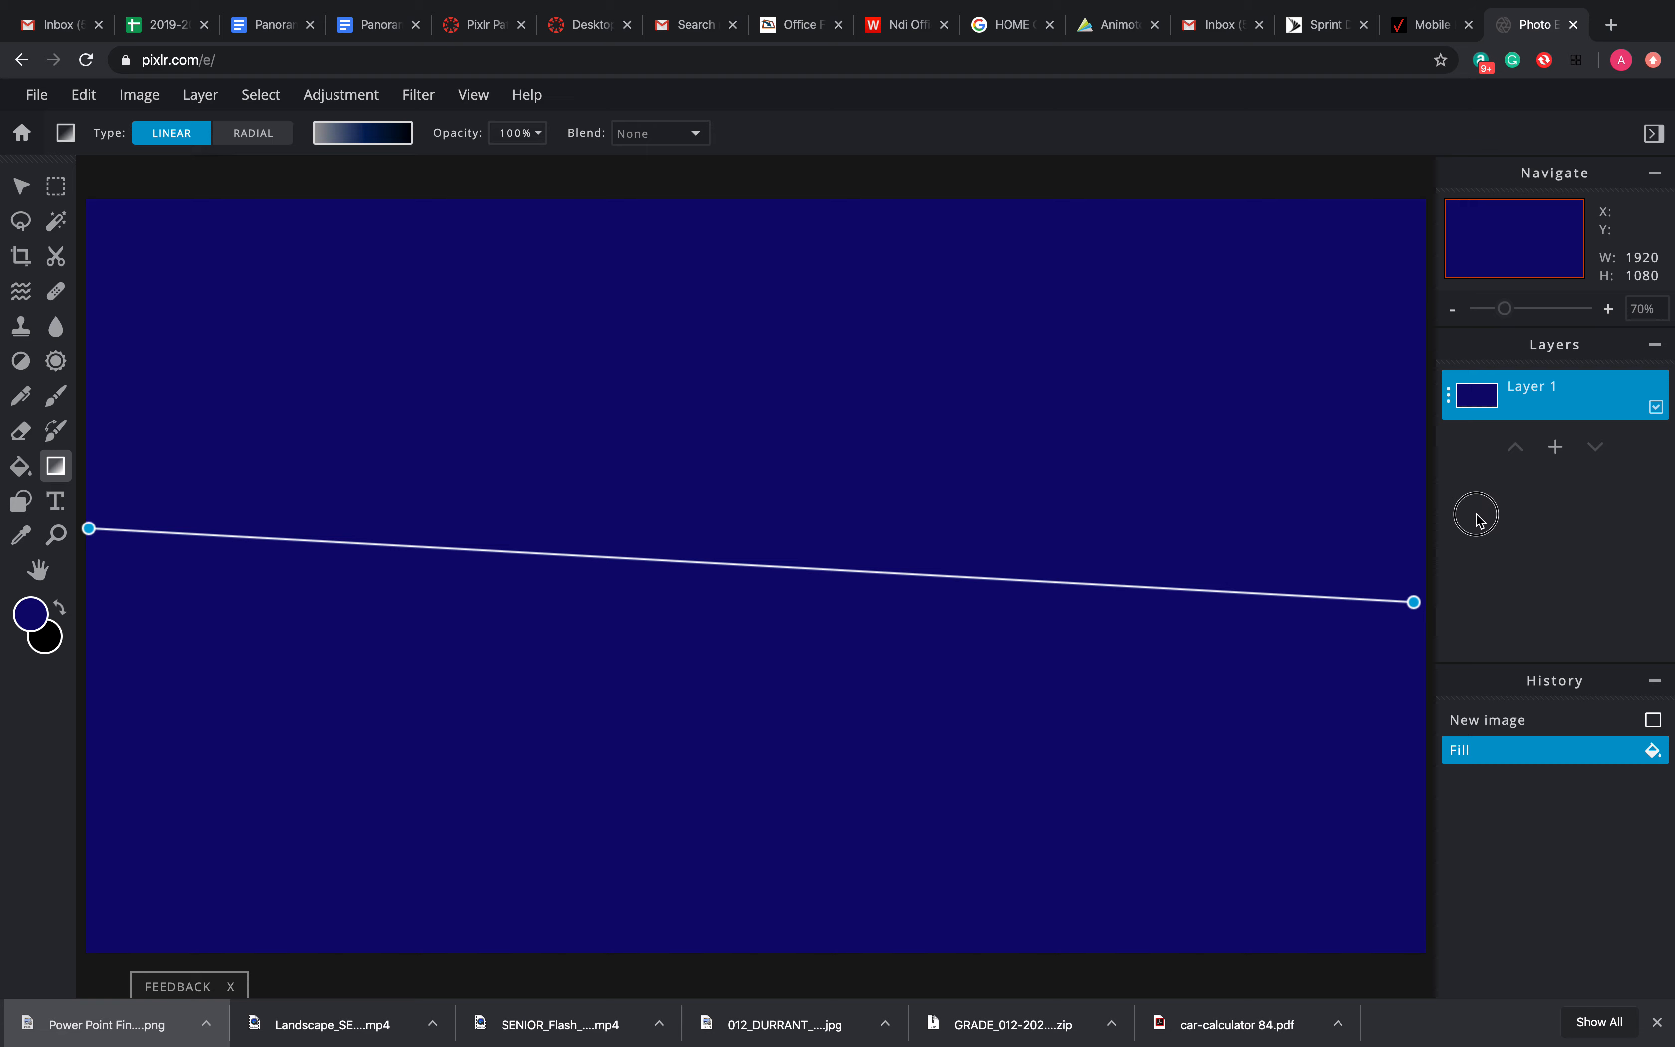
left_click(1381, 516)
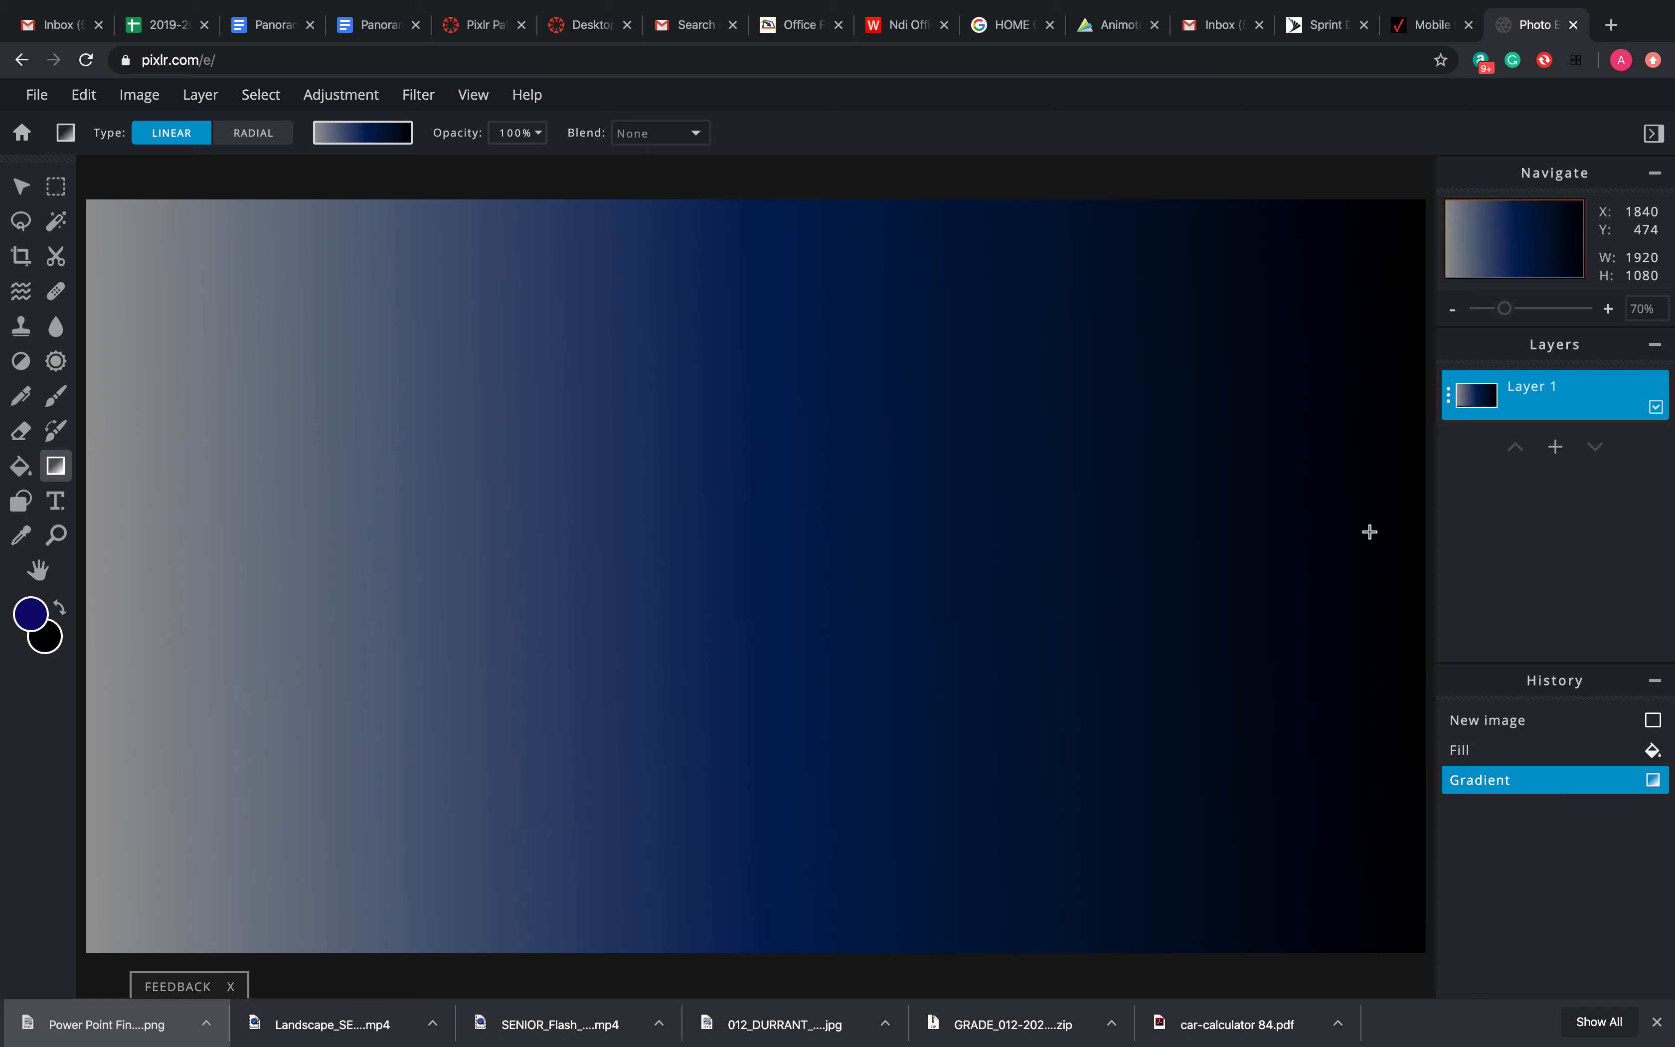
Redraw the linear gradient diagonally from the canvas's lower-left corner, extending it up to the upper-right corner
left_click_drag(121, 914, 688, 576)
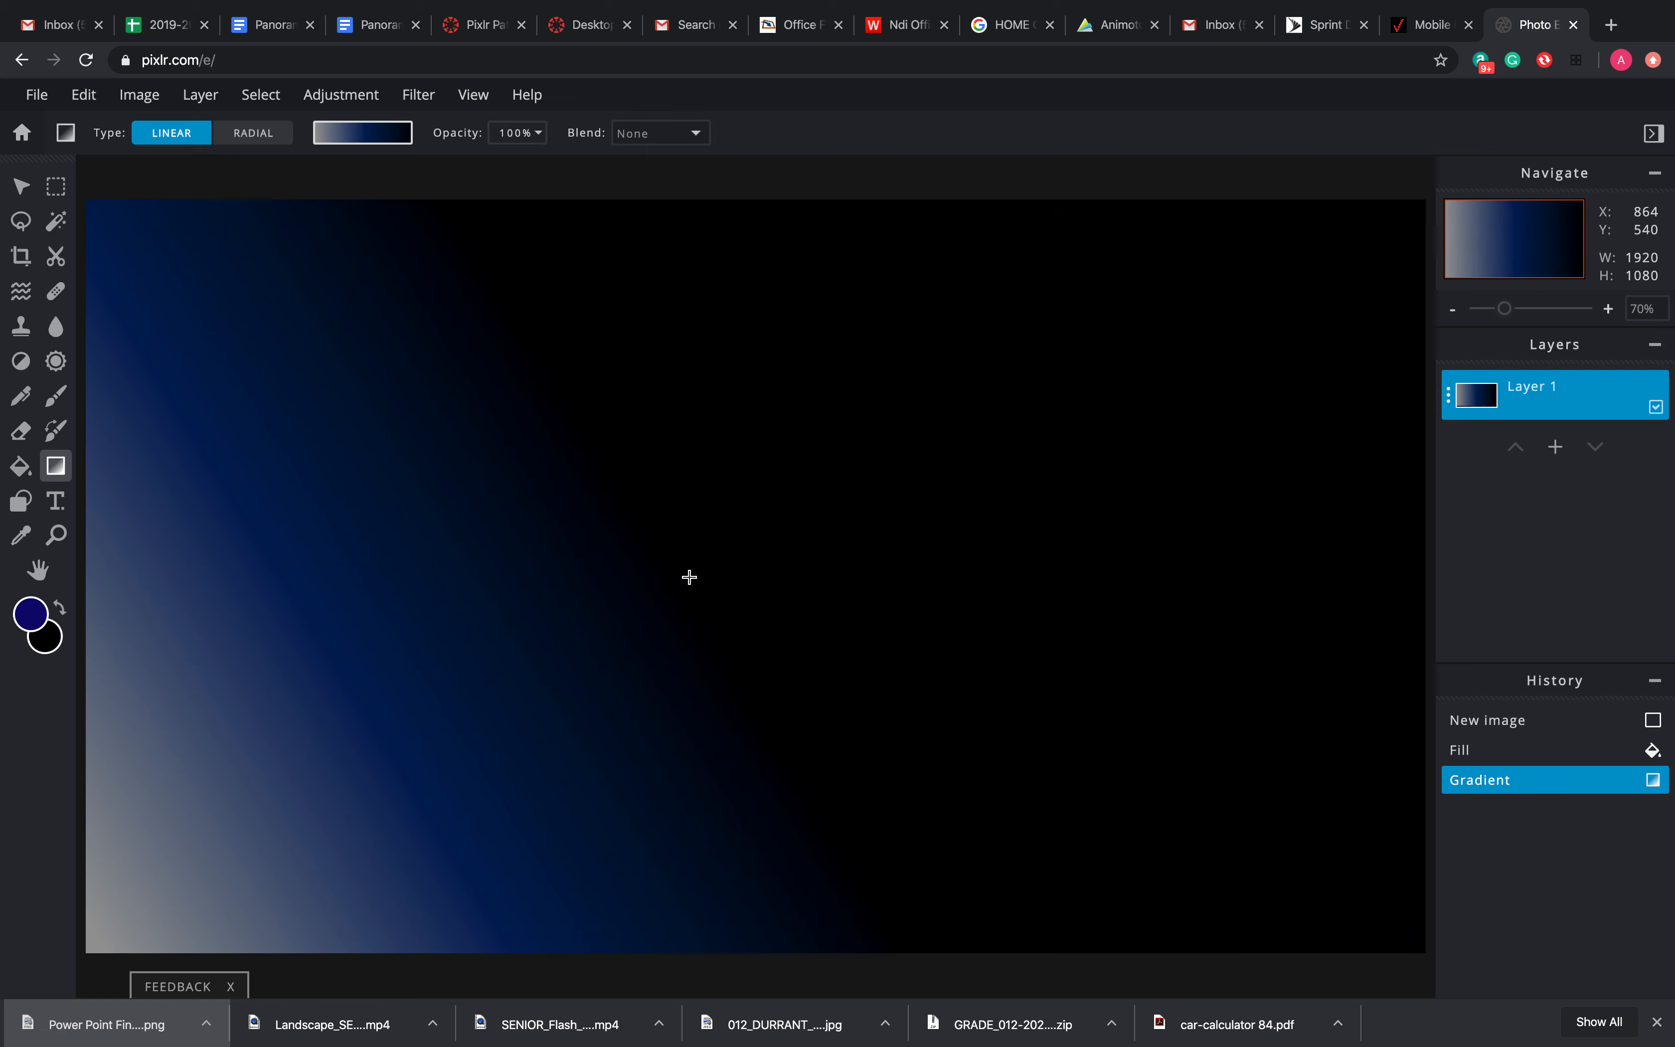
left_click(688, 577)
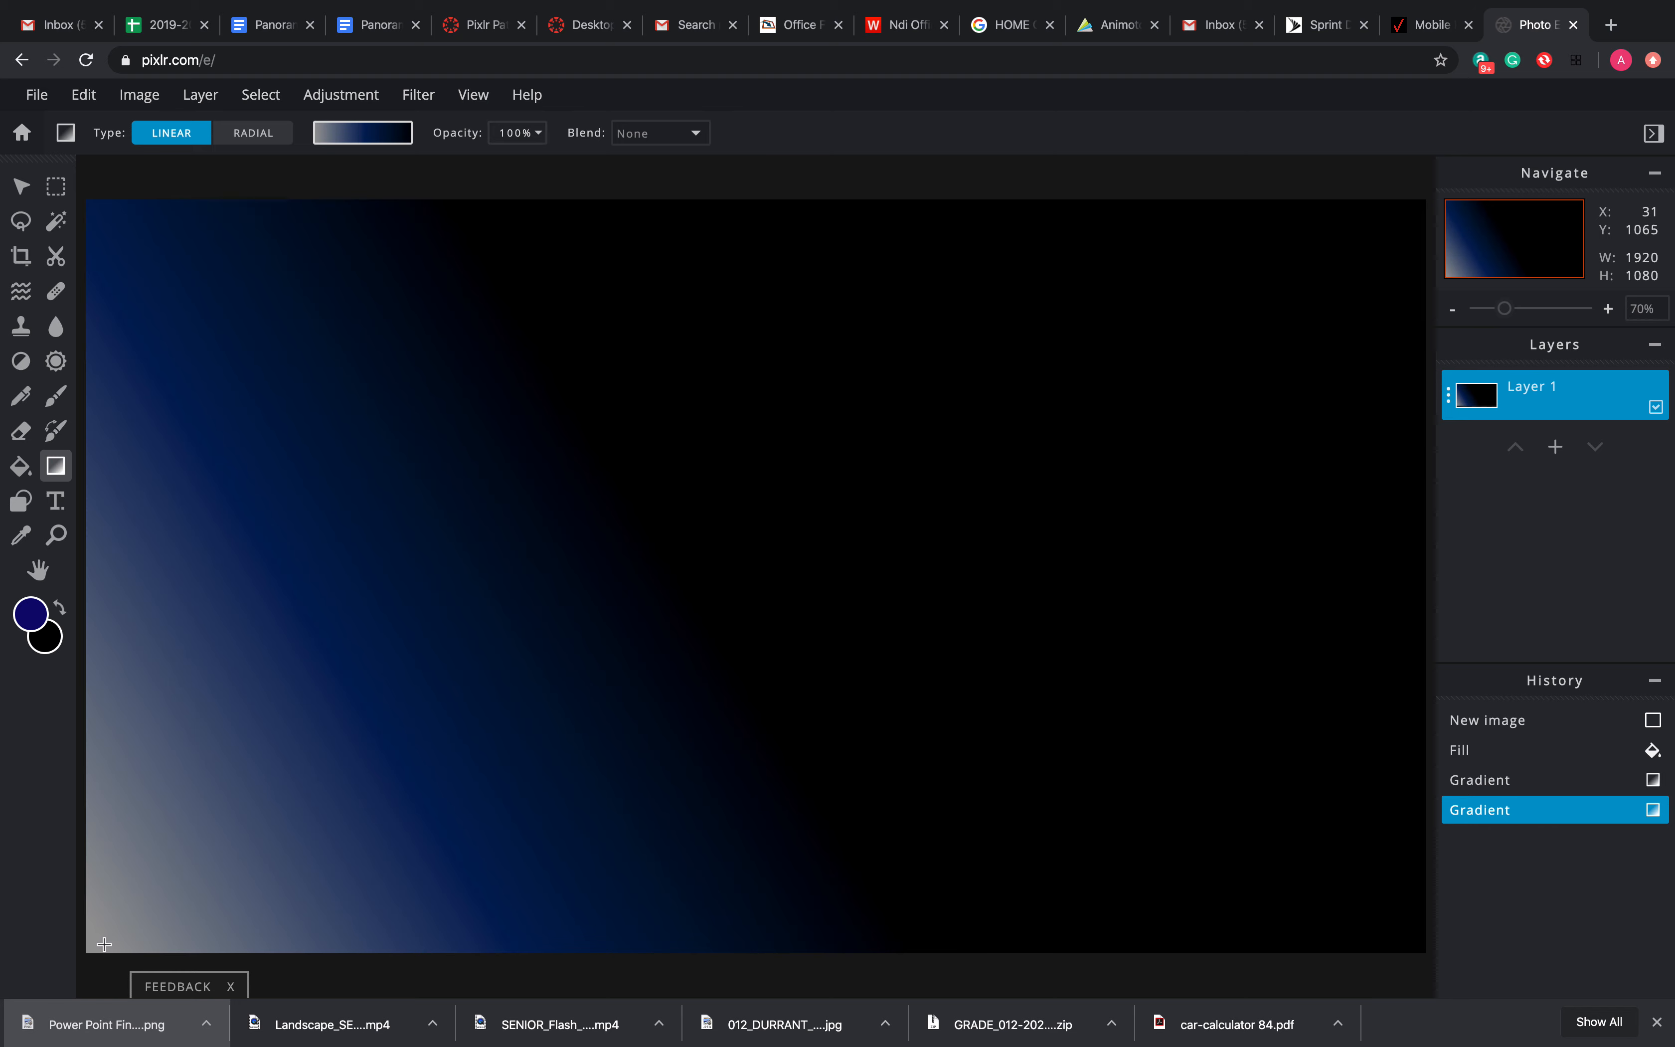
left_click_drag(89, 949, 1346, 254)
left_click(1346, 255)
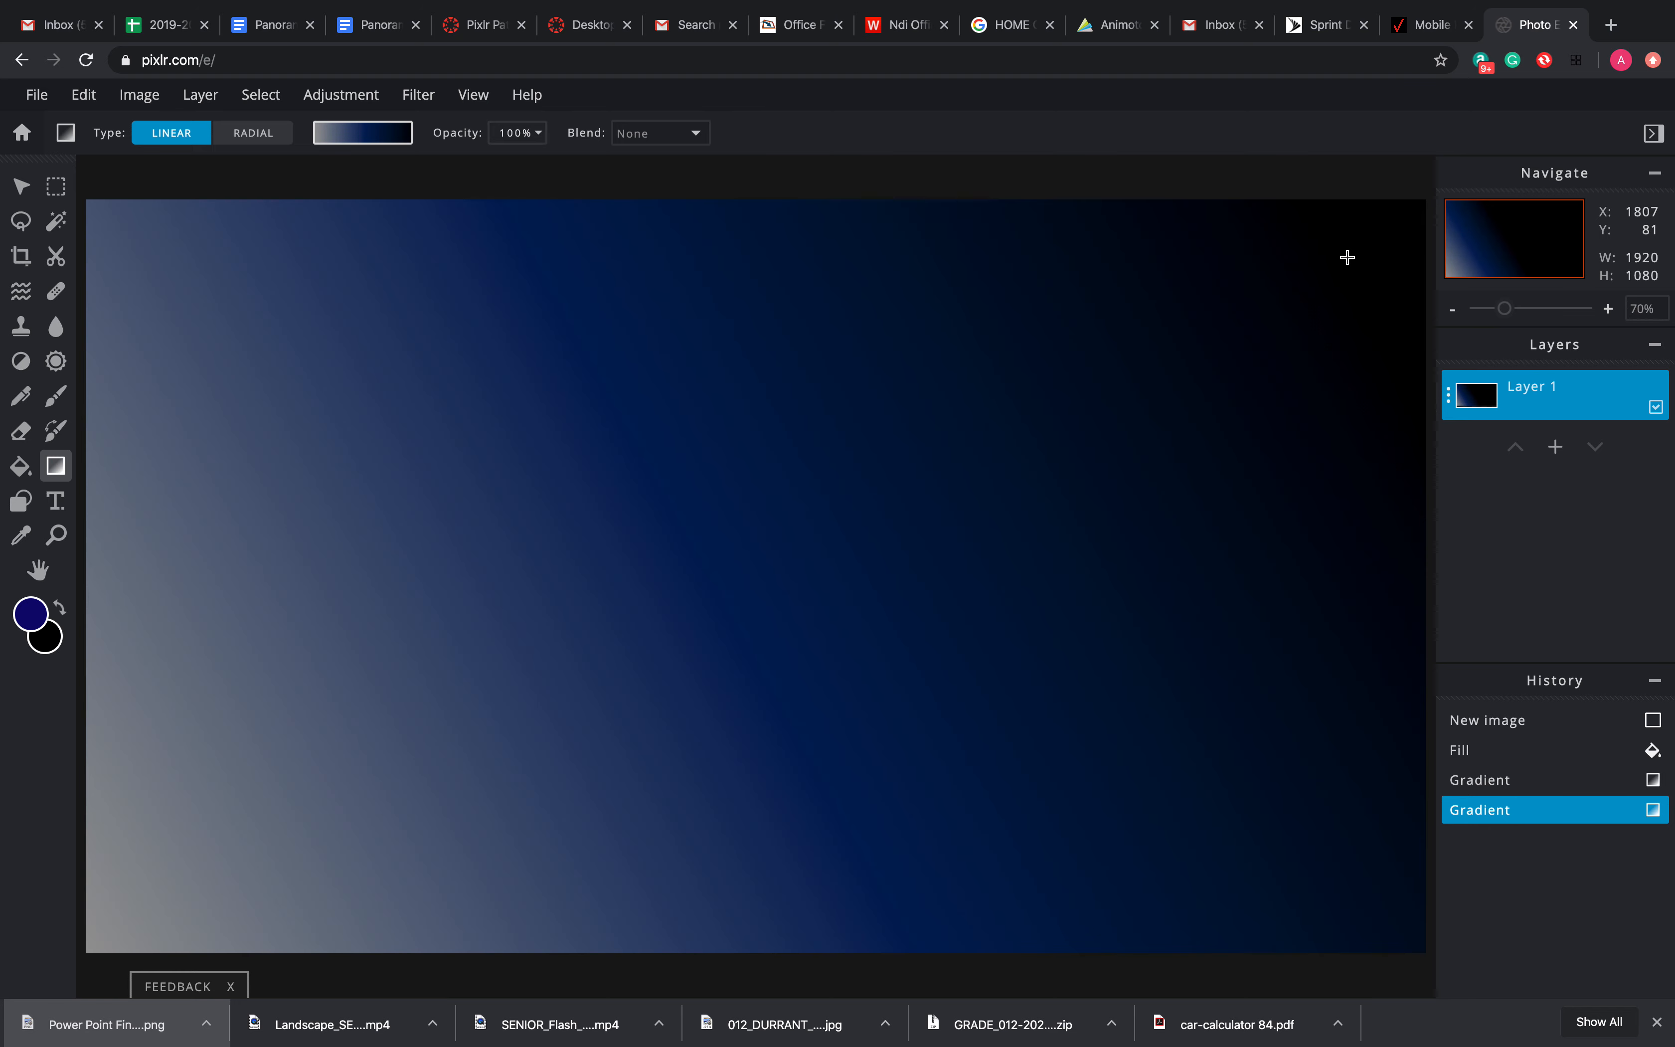
left_click_drag(92, 949, 1430, 202)
left_click(1417, 189)
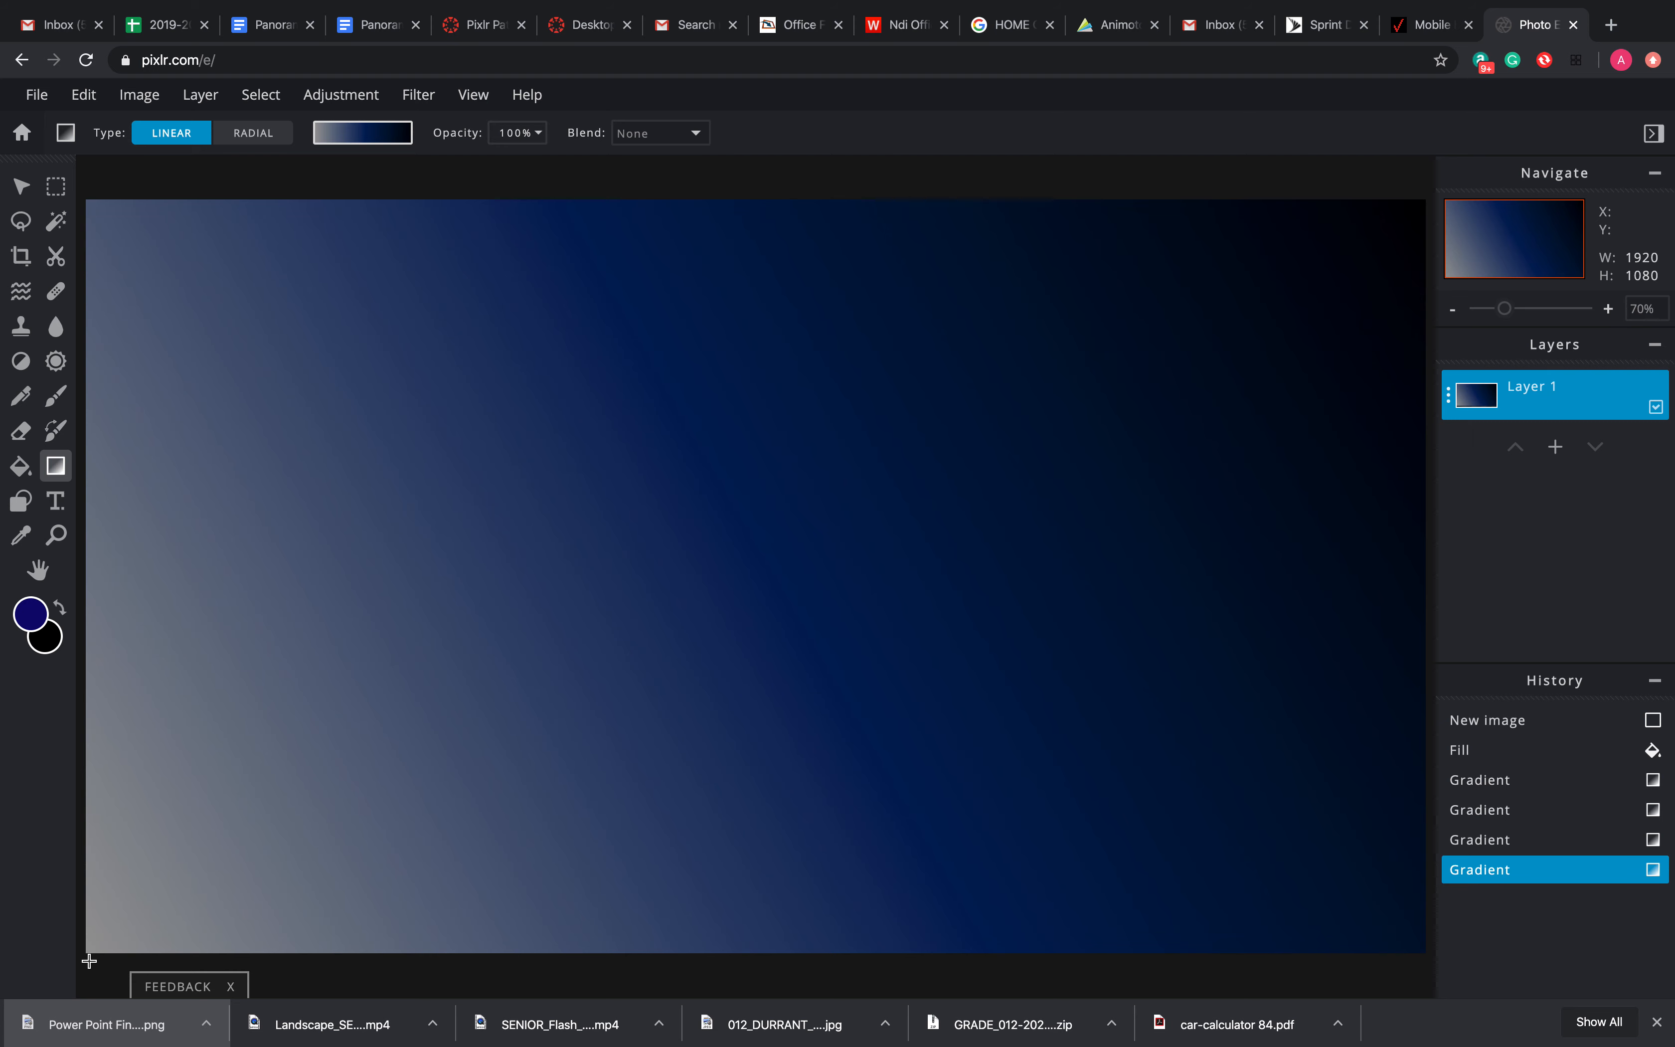
Try and undo very short gradients near the canvas's lower-left corner, and draw a diagonal one from that corner to beyond the centre
left_click_drag(160, 886, 166, 888)
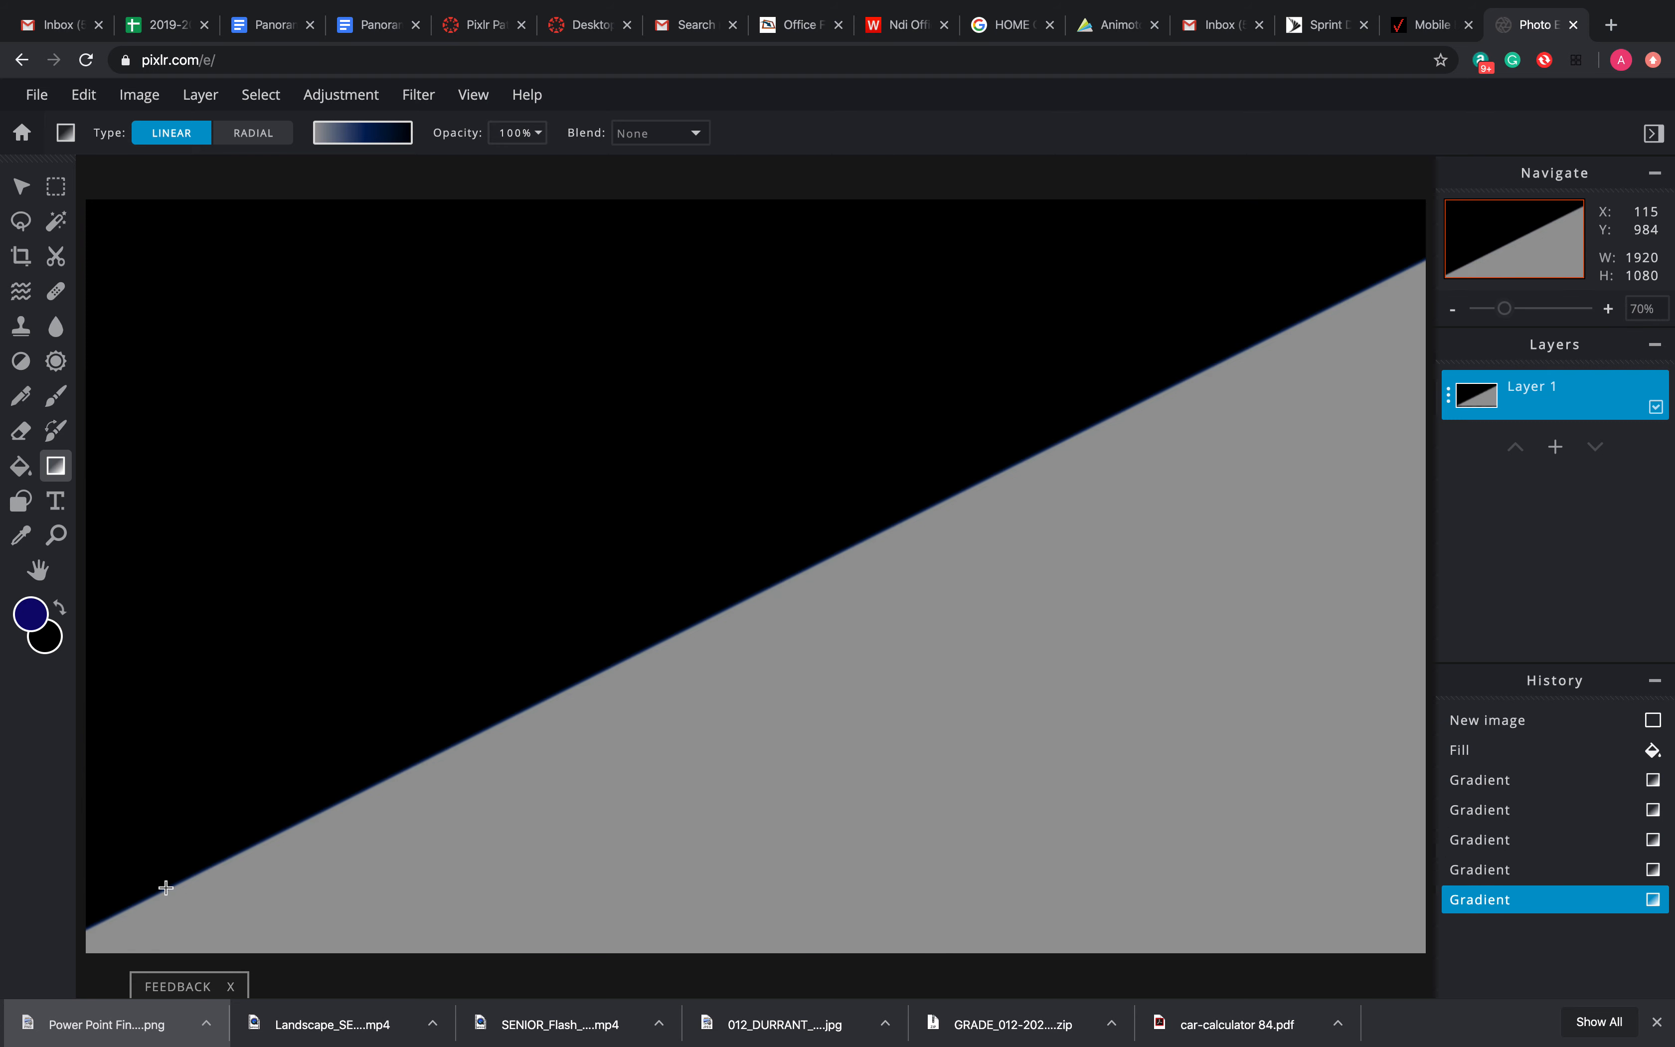
key("ctrl+z")
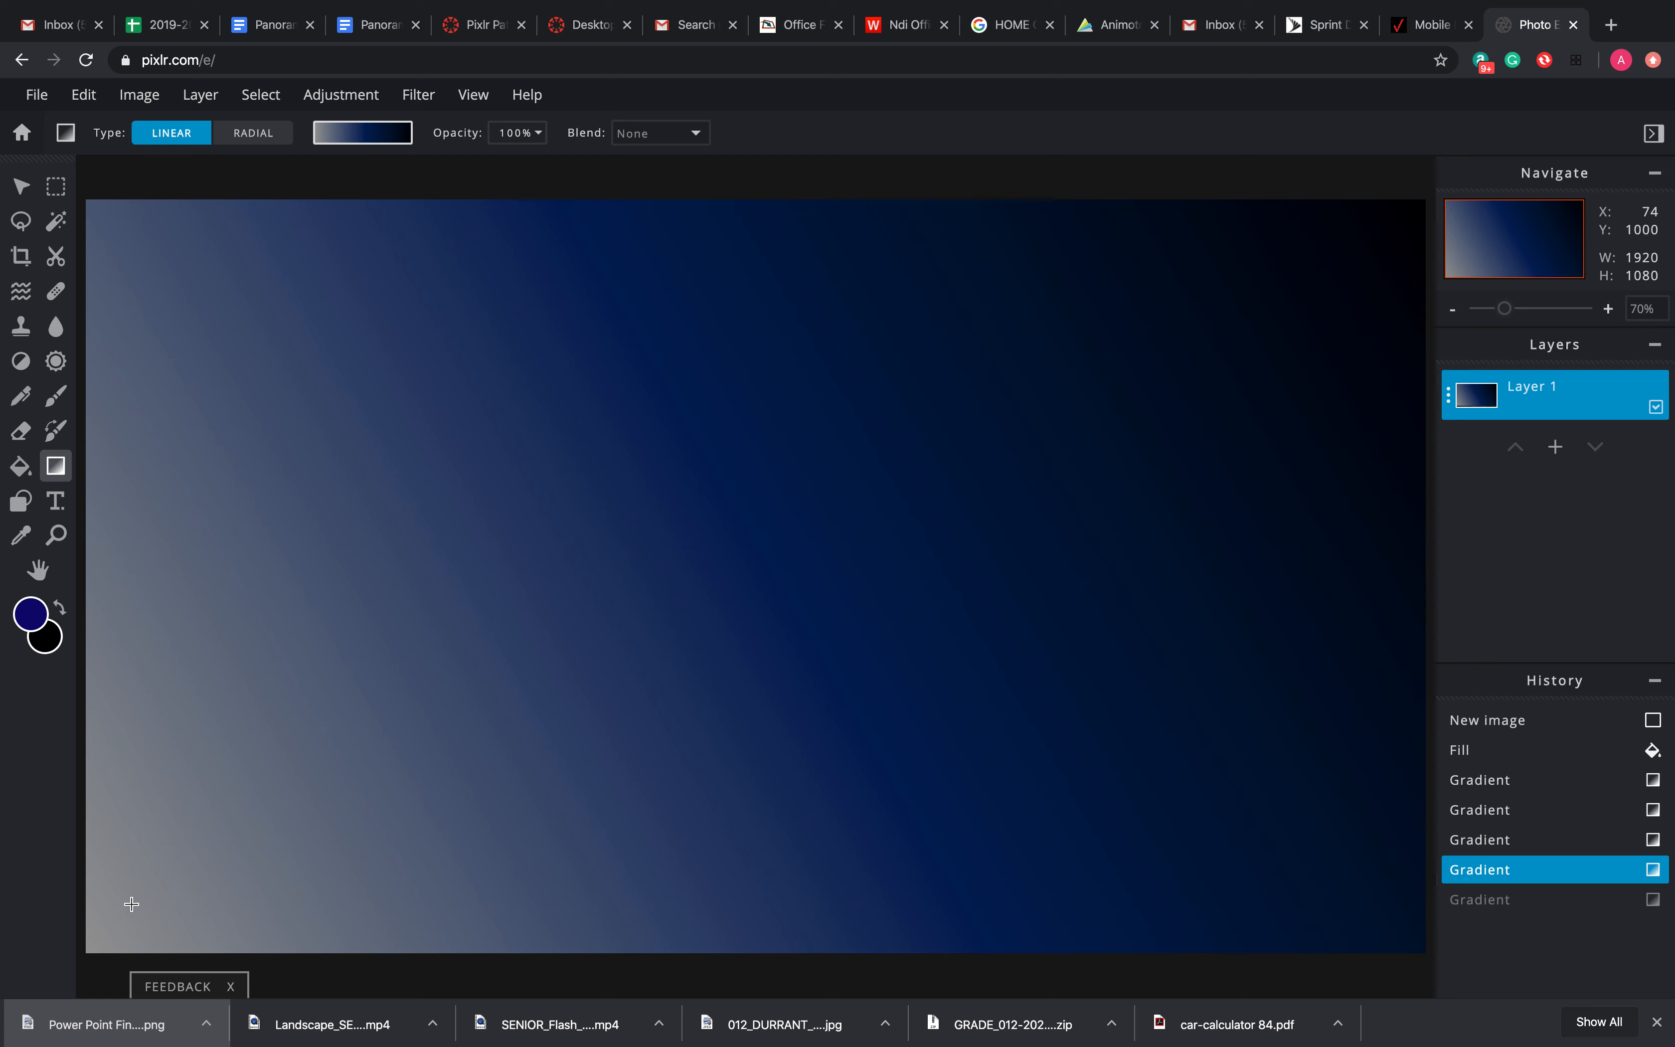
left_click_drag(92, 952, 153, 910)
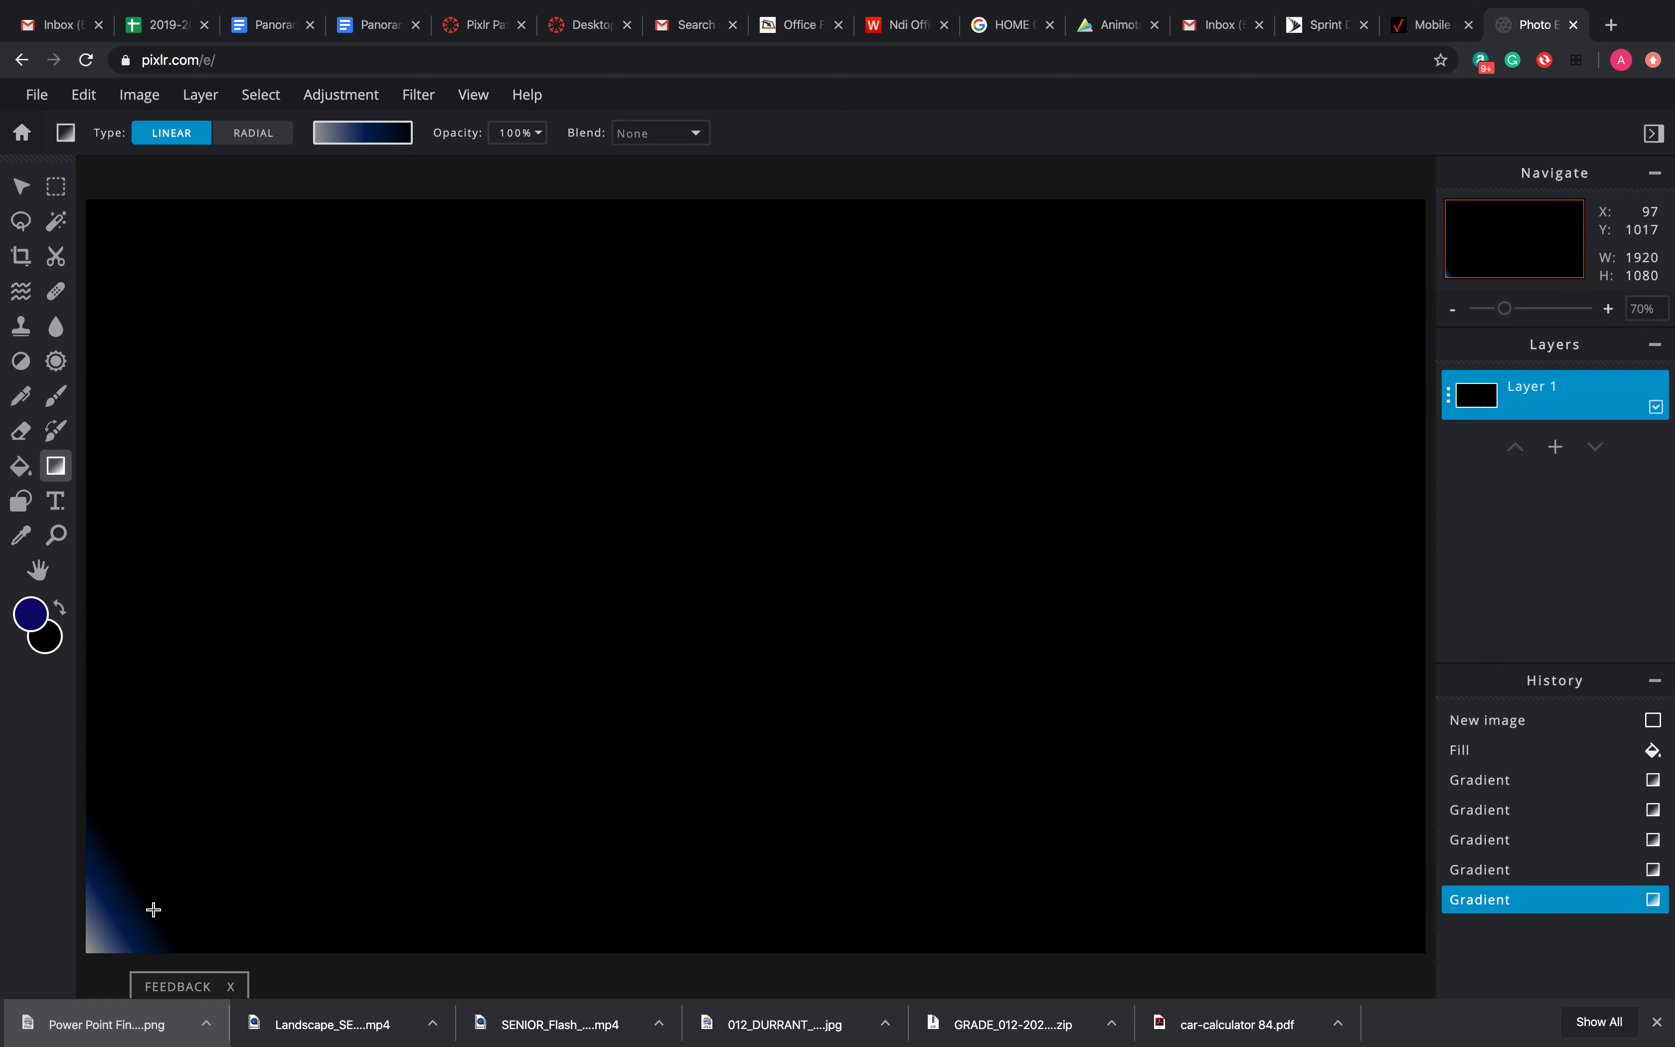
key("ctrl+z")
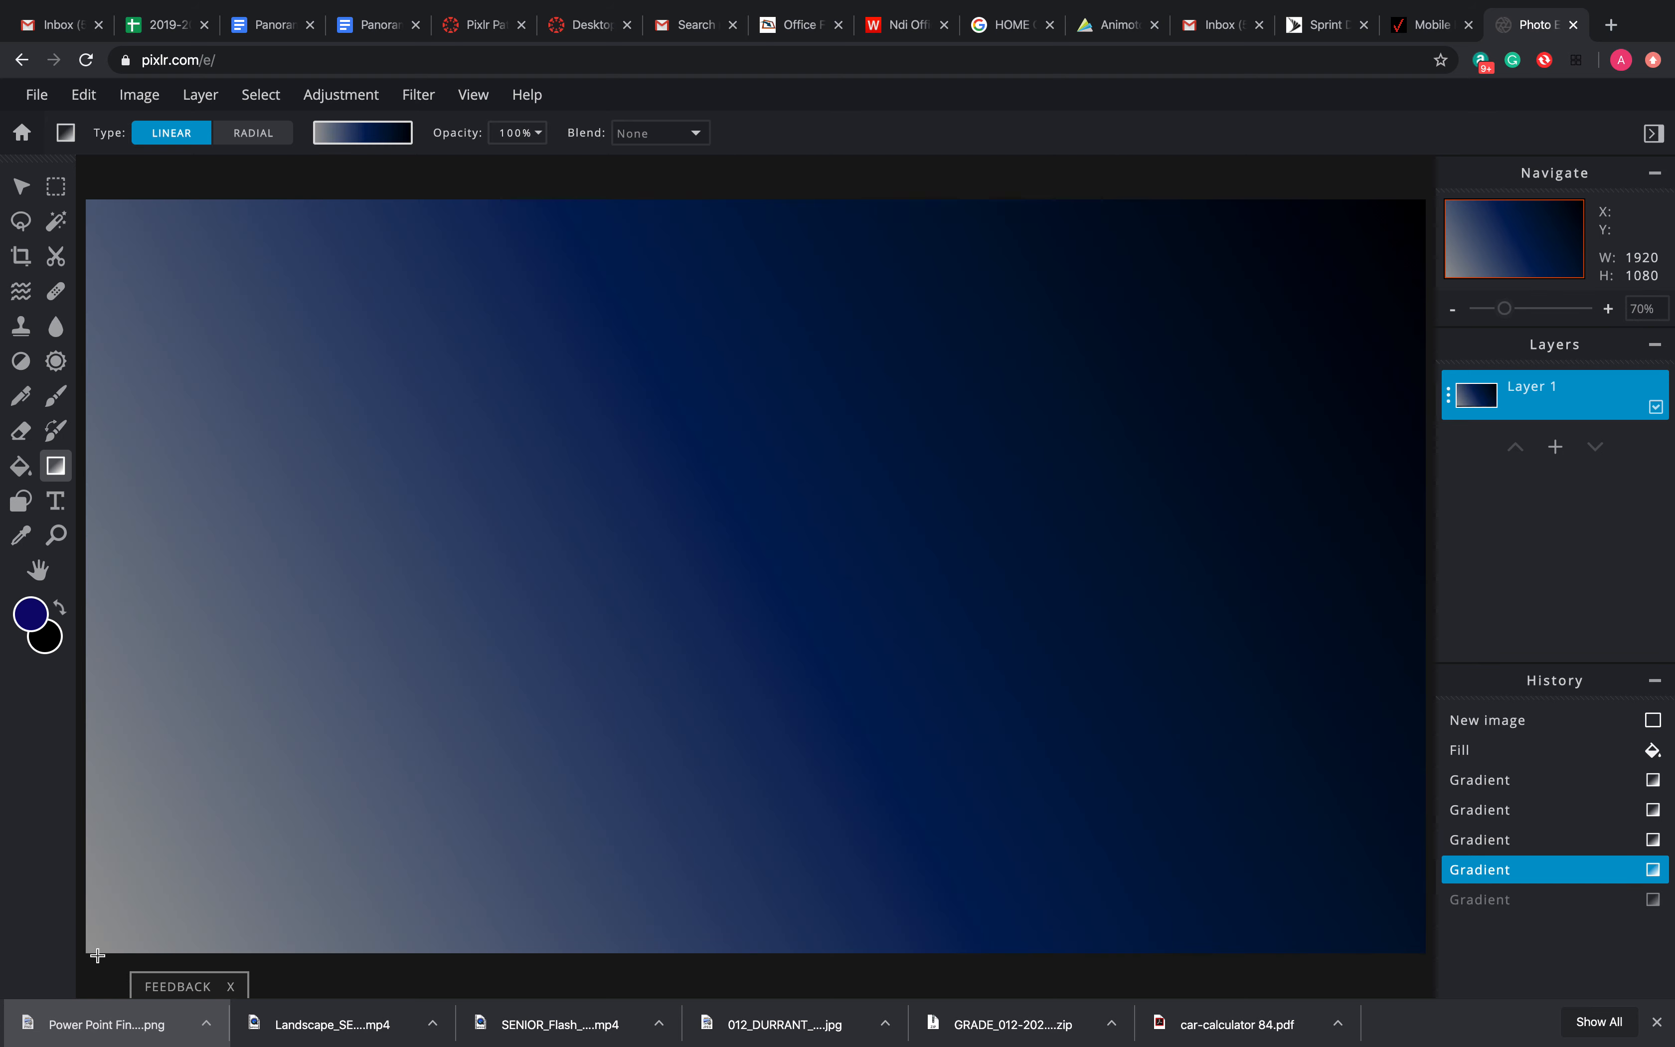
left_click_drag(87, 950, 968, 463)
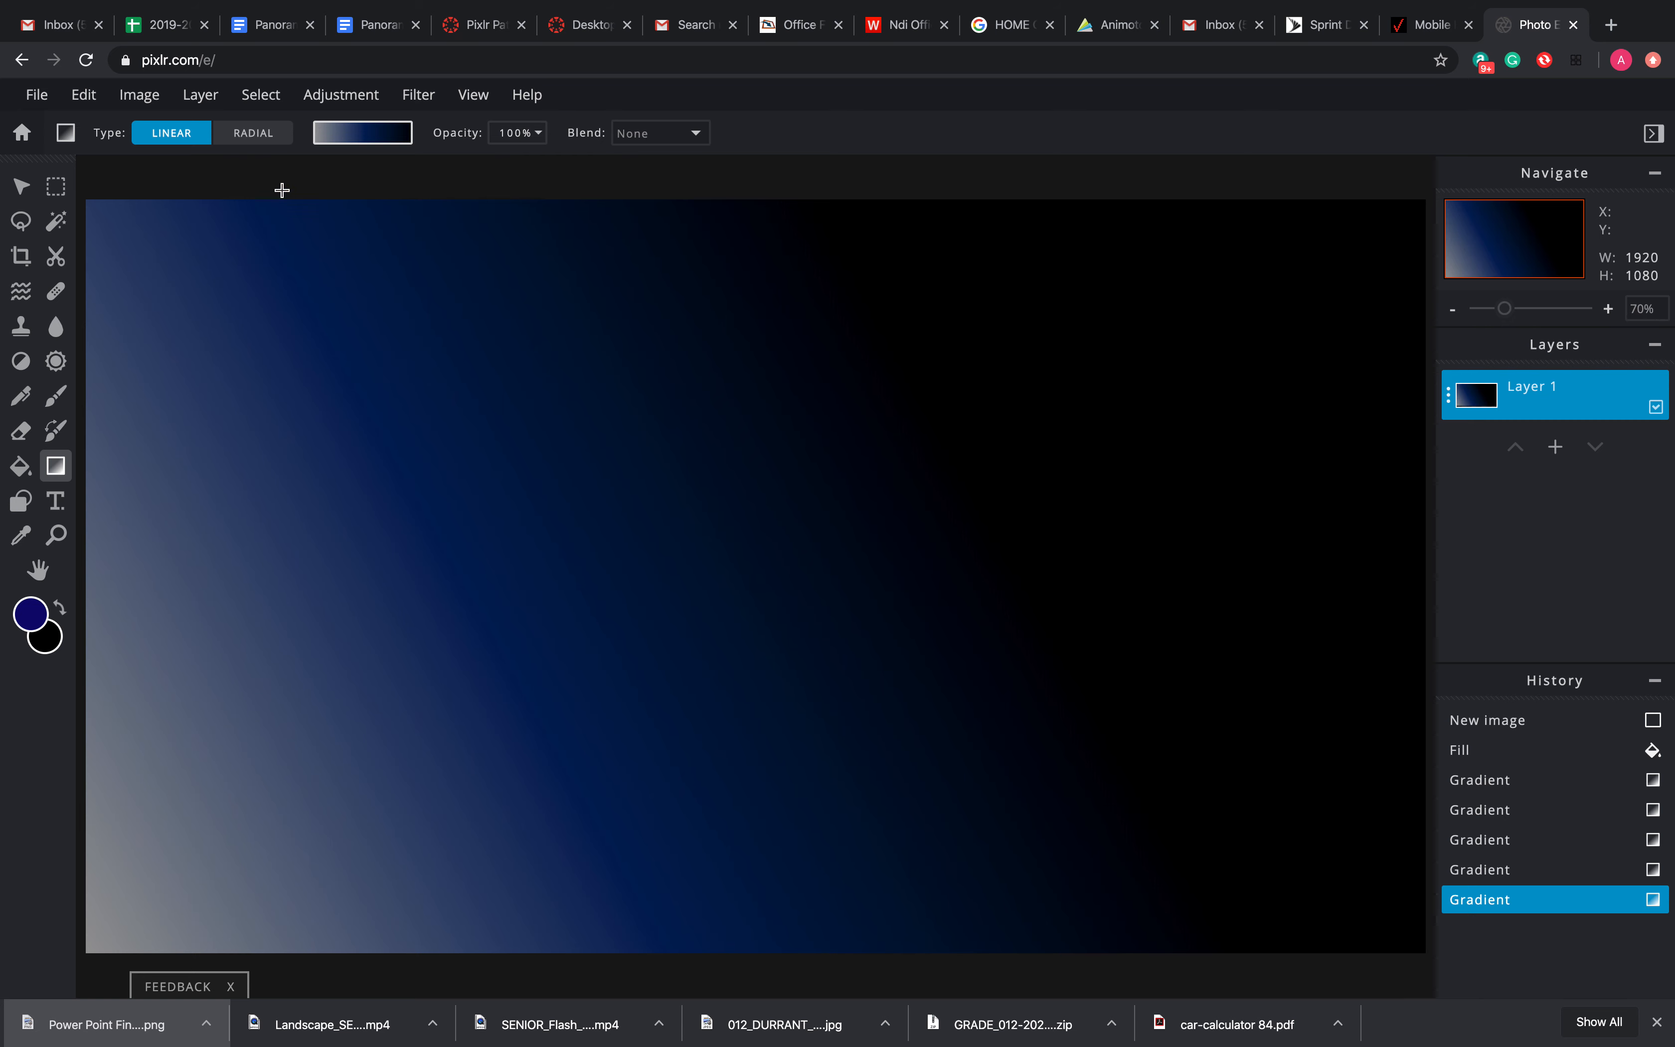
Change the gradient type to radial and apply it spreading outward from the canvas's upper-left corner
left_click(260, 134)
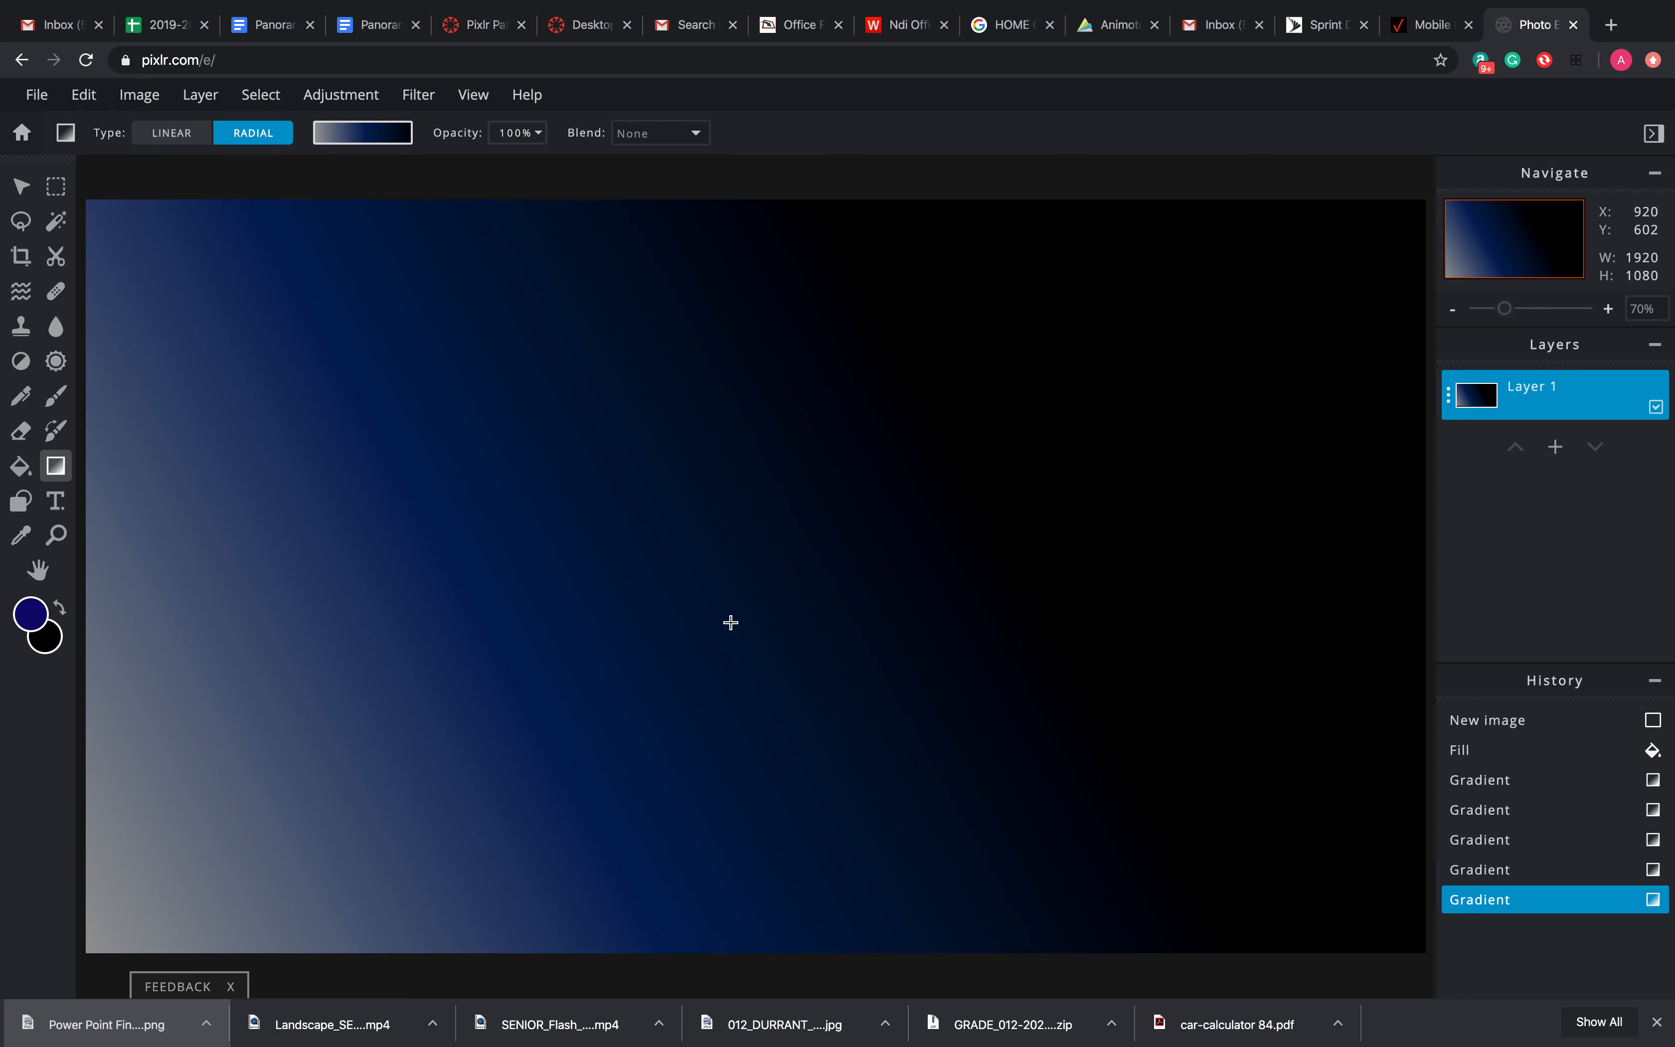
left_click_drag(731, 621, 826, 643)
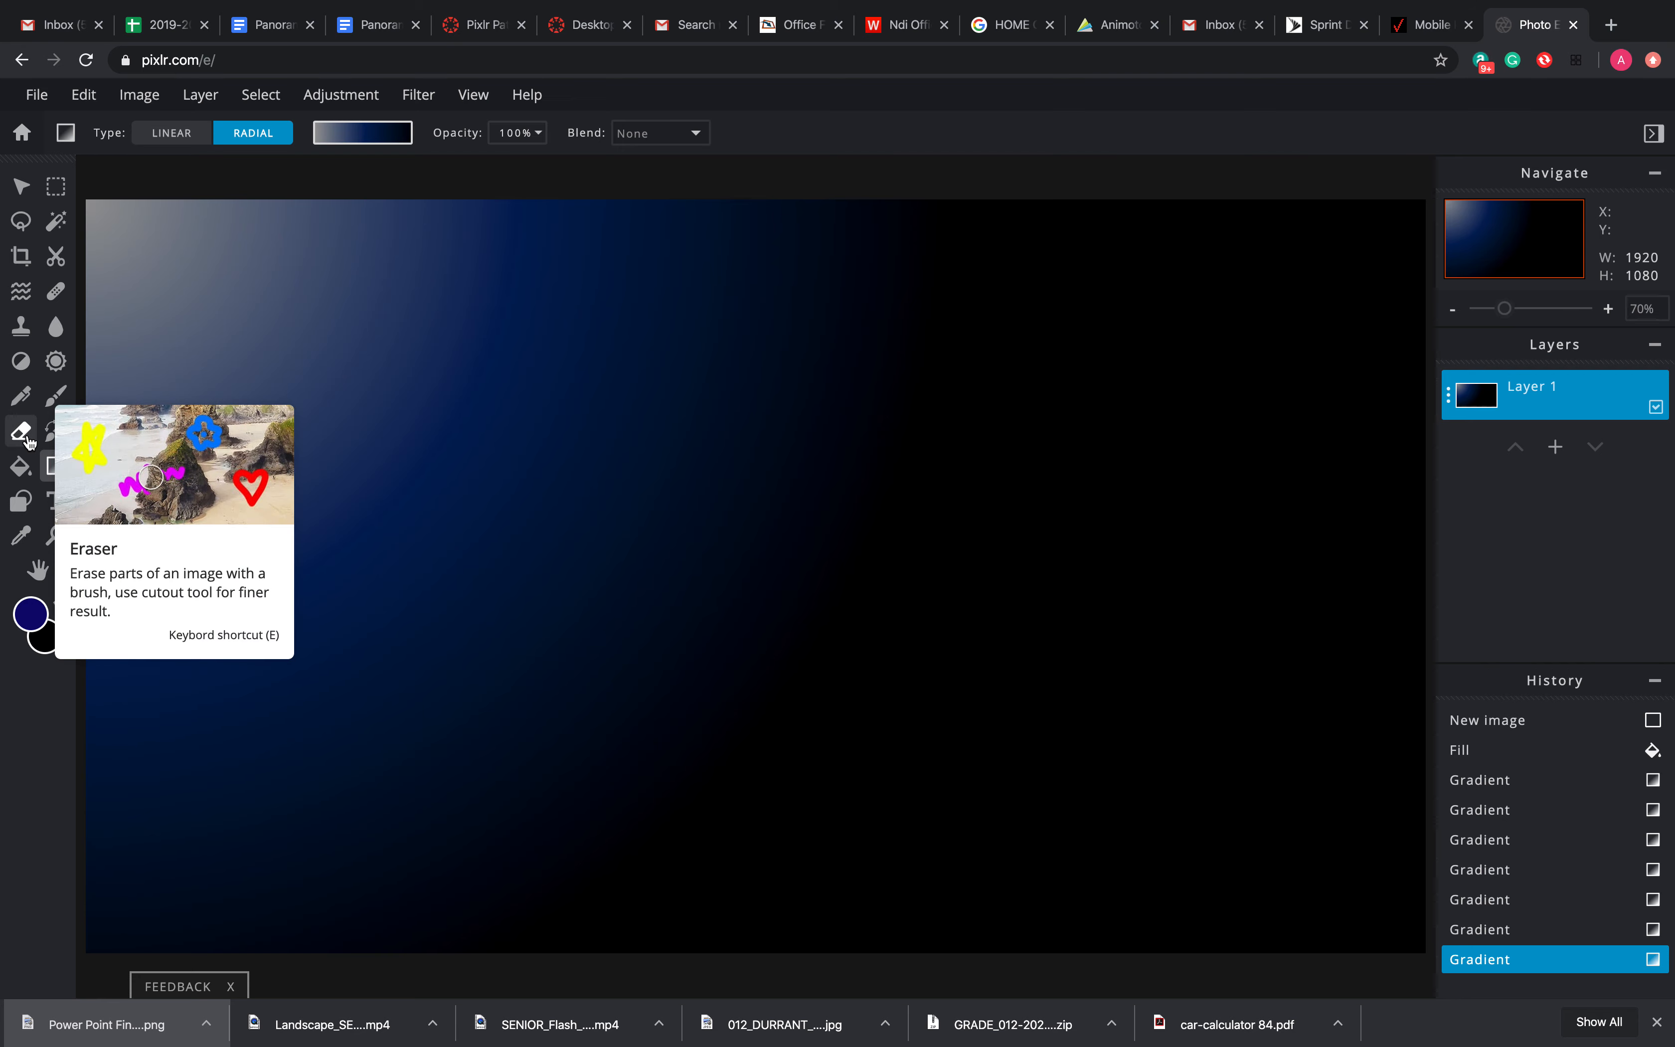
Try a freehand looping brush stroke across the canvas and revert the image to the last gradient
left_click(56, 396)
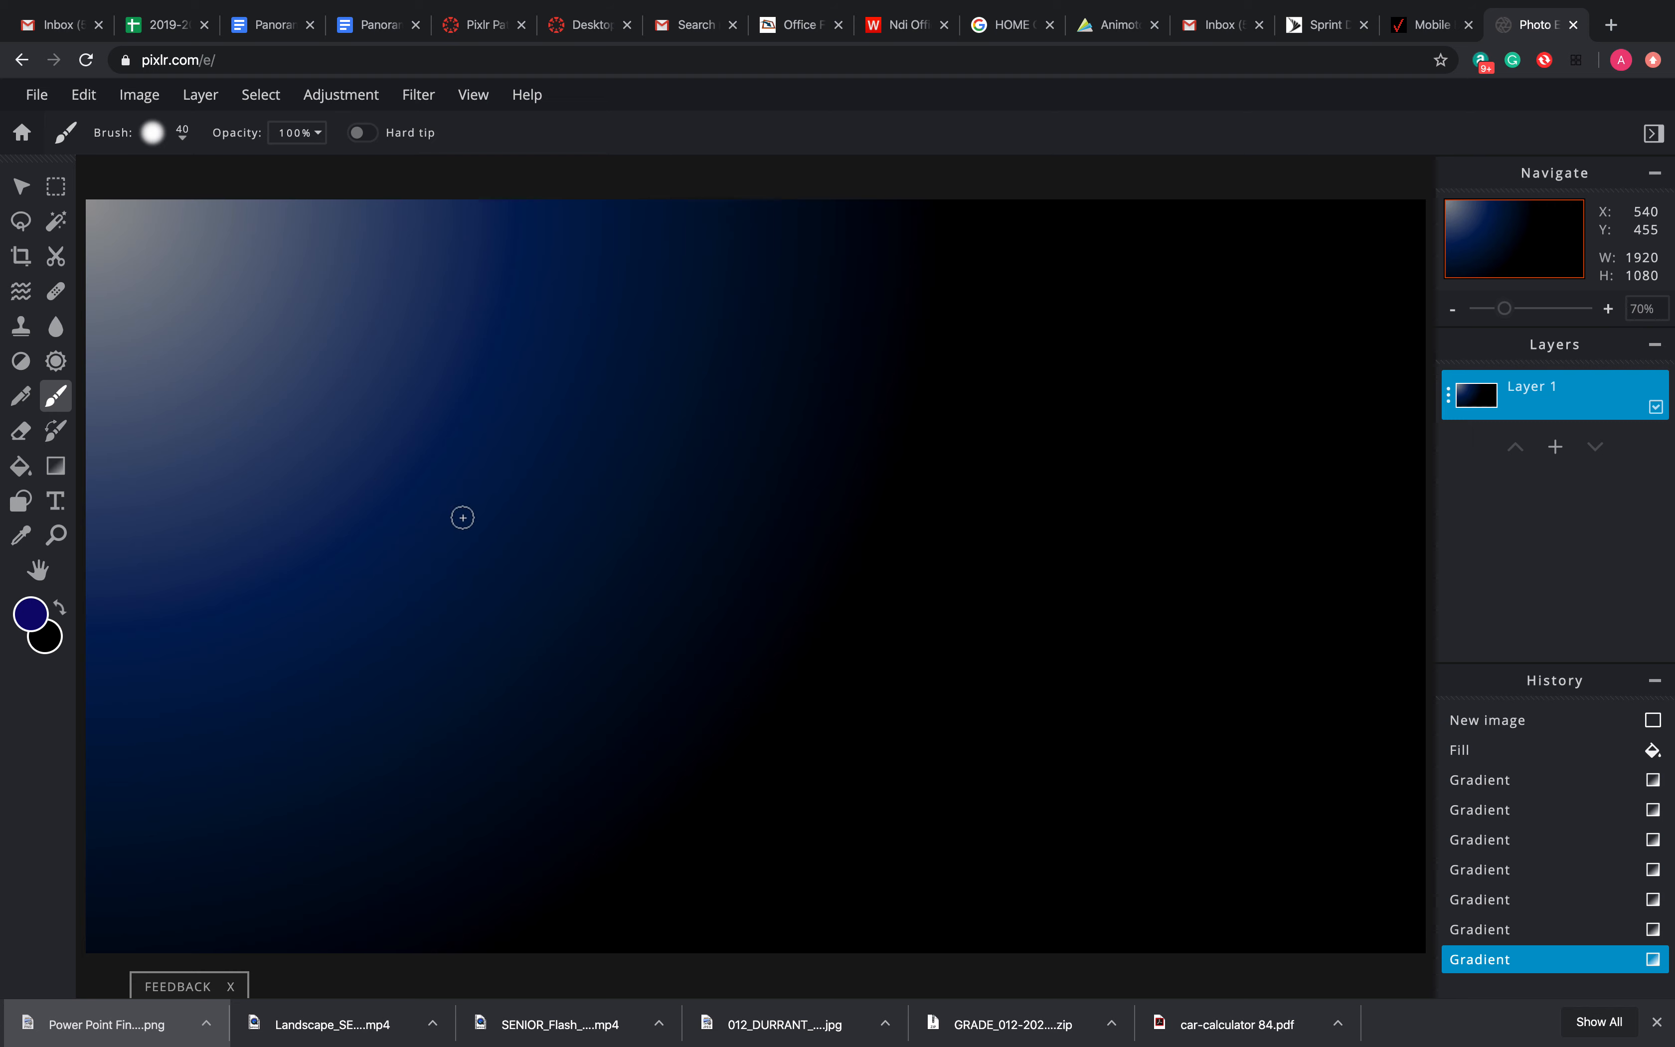
mouse_move(374, 556)
left_mouse_down()
mouse_move(493, 288)
mouse_move(691, 342)
mouse_move(665, 638)
mouse_move(793, 308)
mouse_move(1009, 540)
mouse_move(1043, 669)
mouse_move(999, 875)
mouse_move(1028, 903)
mouse_move(873, 695)
mouse_move(788, 738)
mouse_move(488, 799)
mouse_move(284, 710)
mouse_move(260, 743)
left_mouse_up()
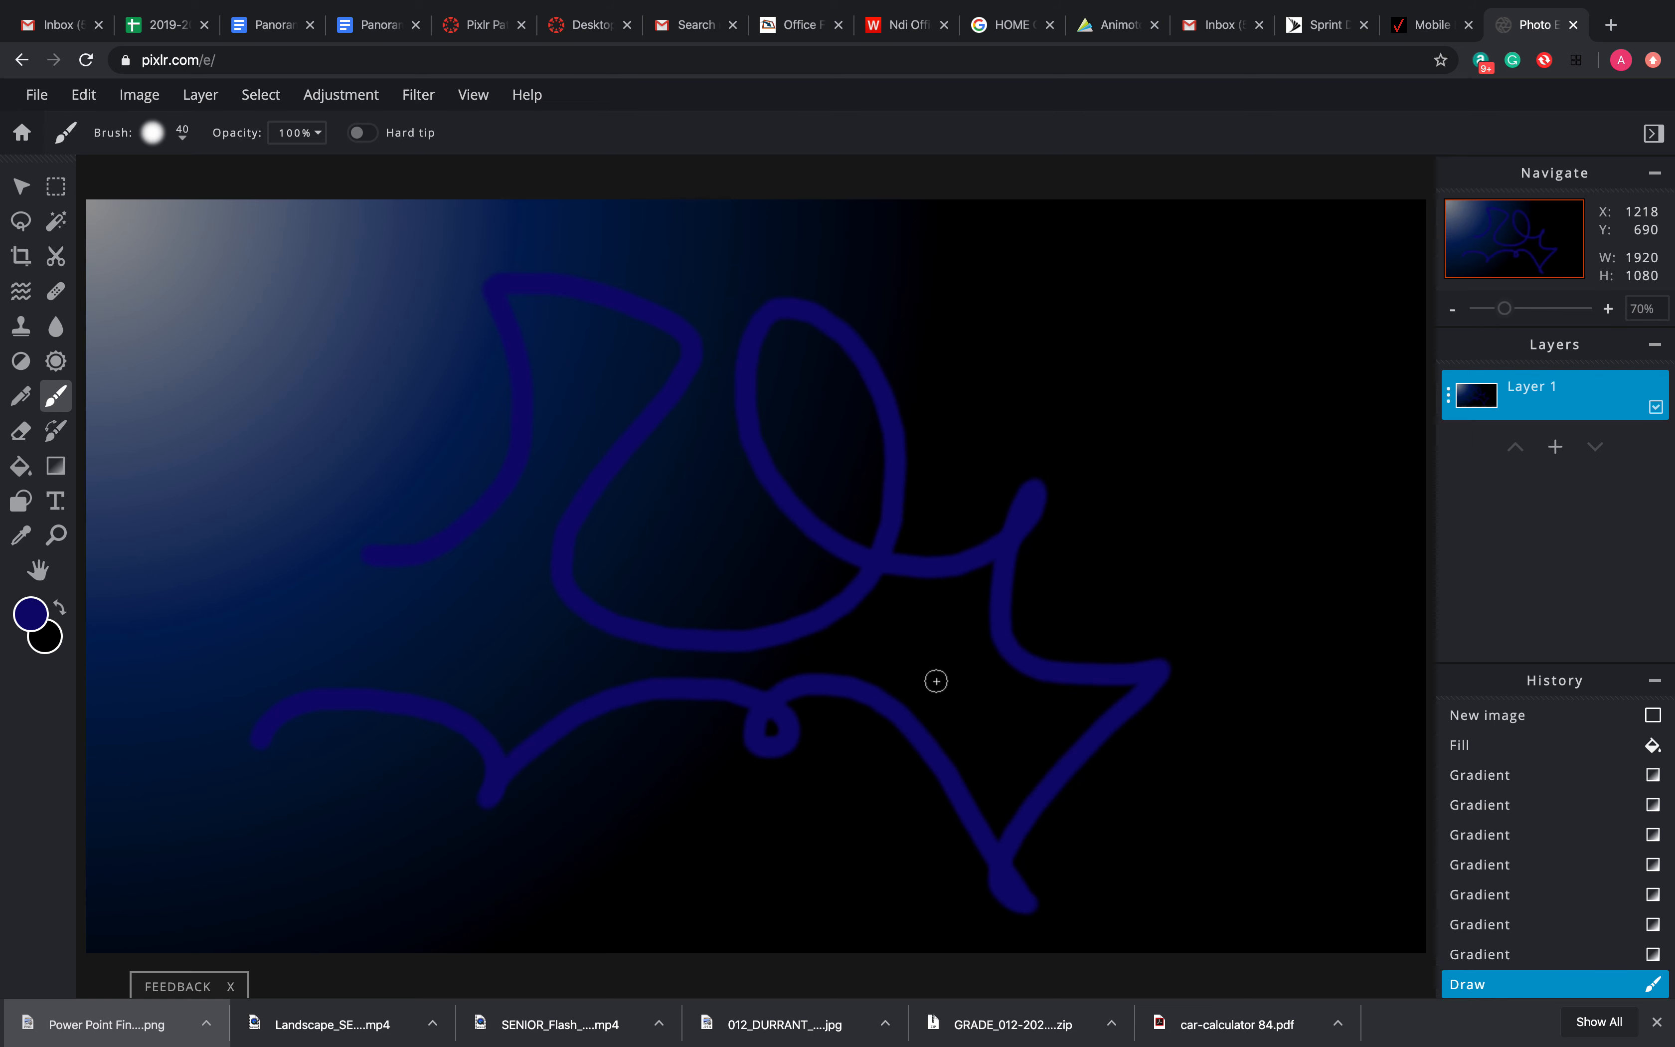
key("ctrl+z")
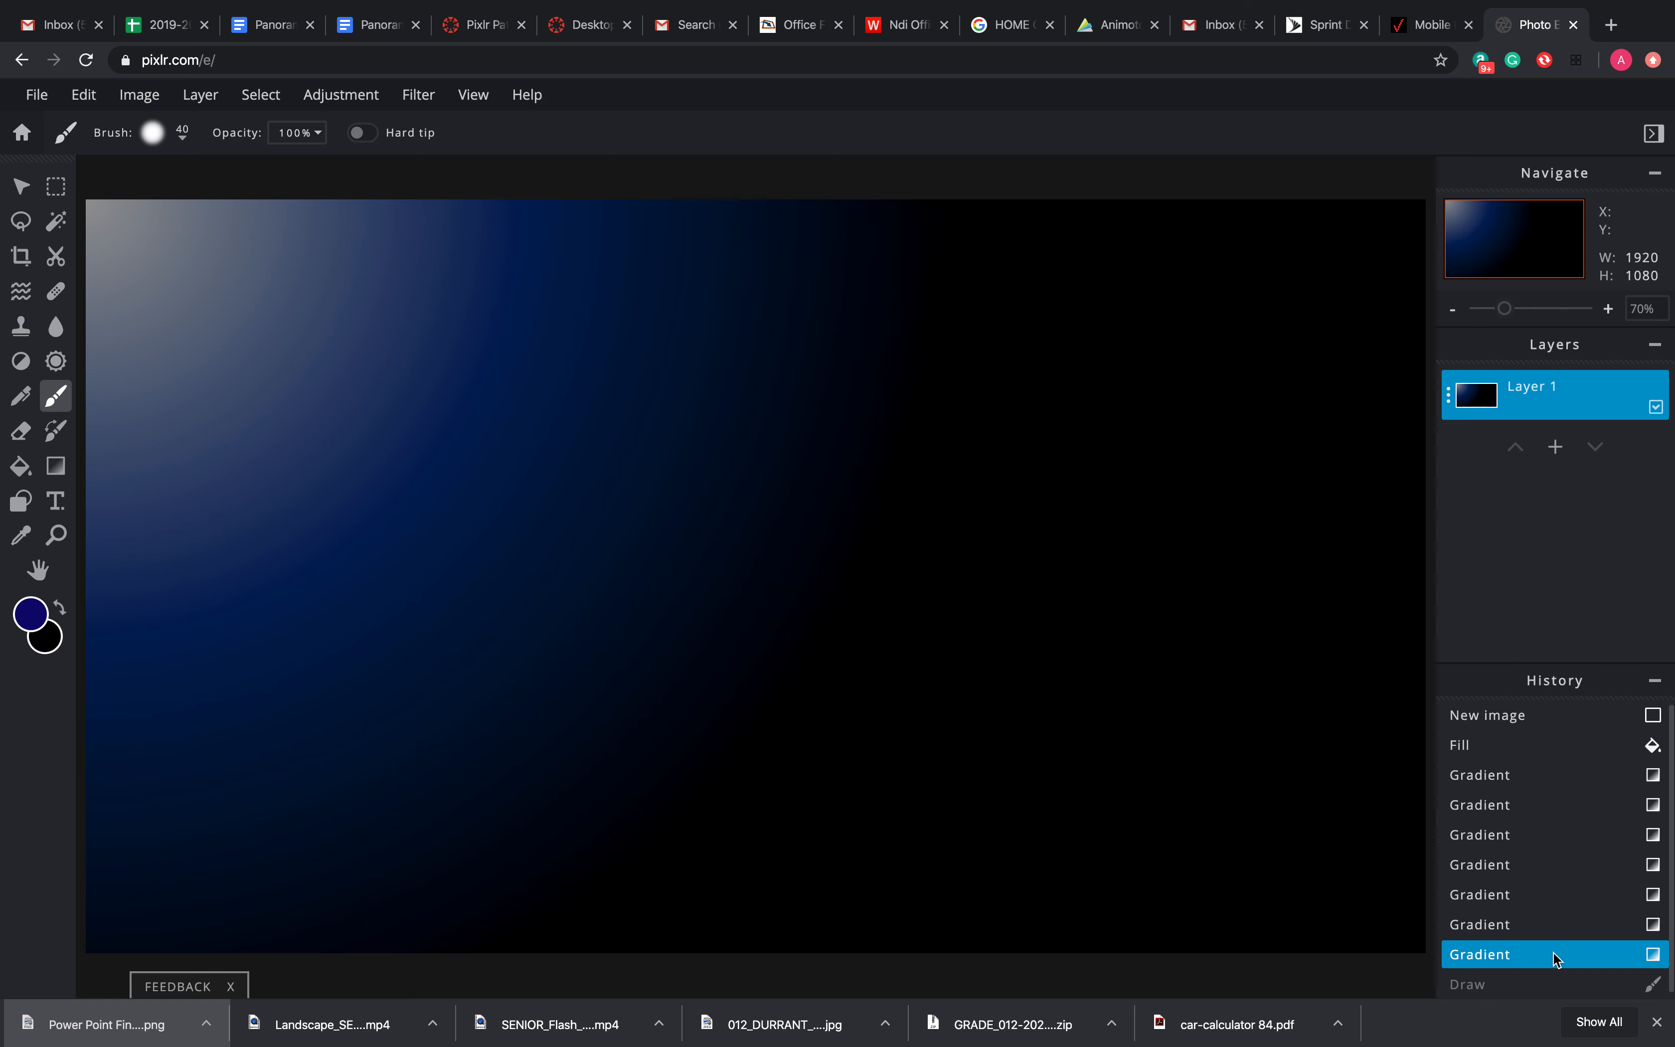
left_click(1531, 978)
left_click(1528, 960)
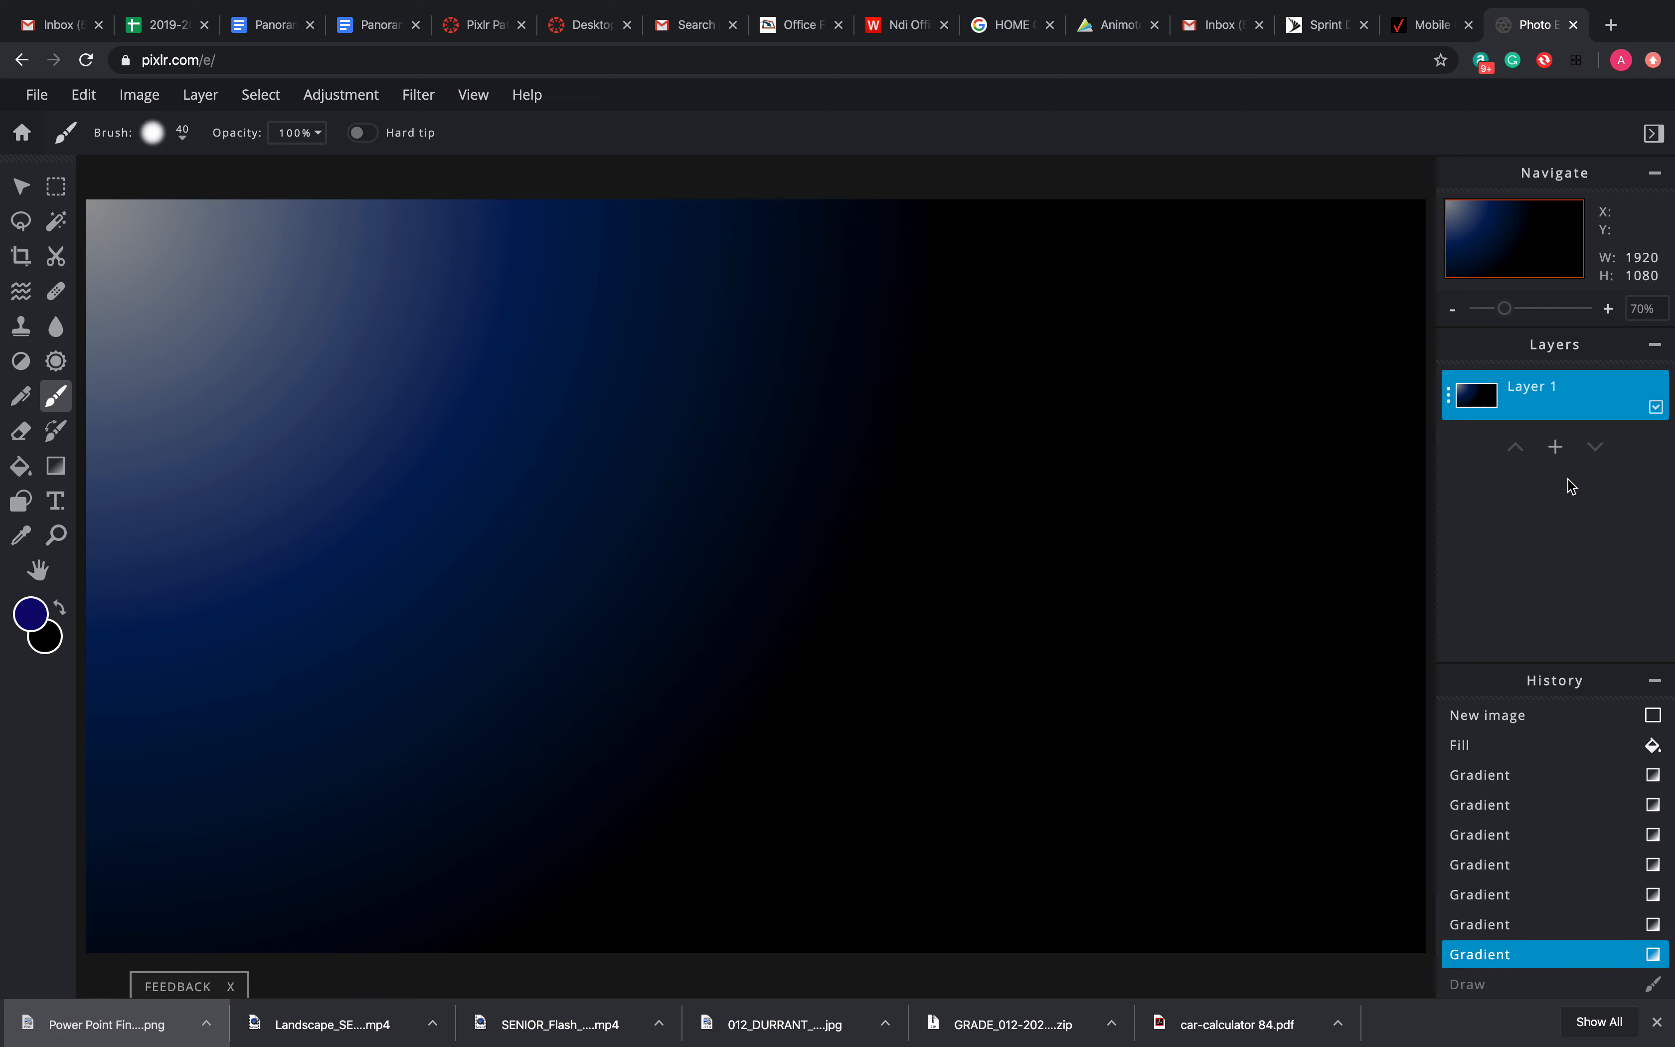
Add a text layer reading "IT'S A GREAT DAY TO BE A BOBCAT"
left_click(1556, 447)
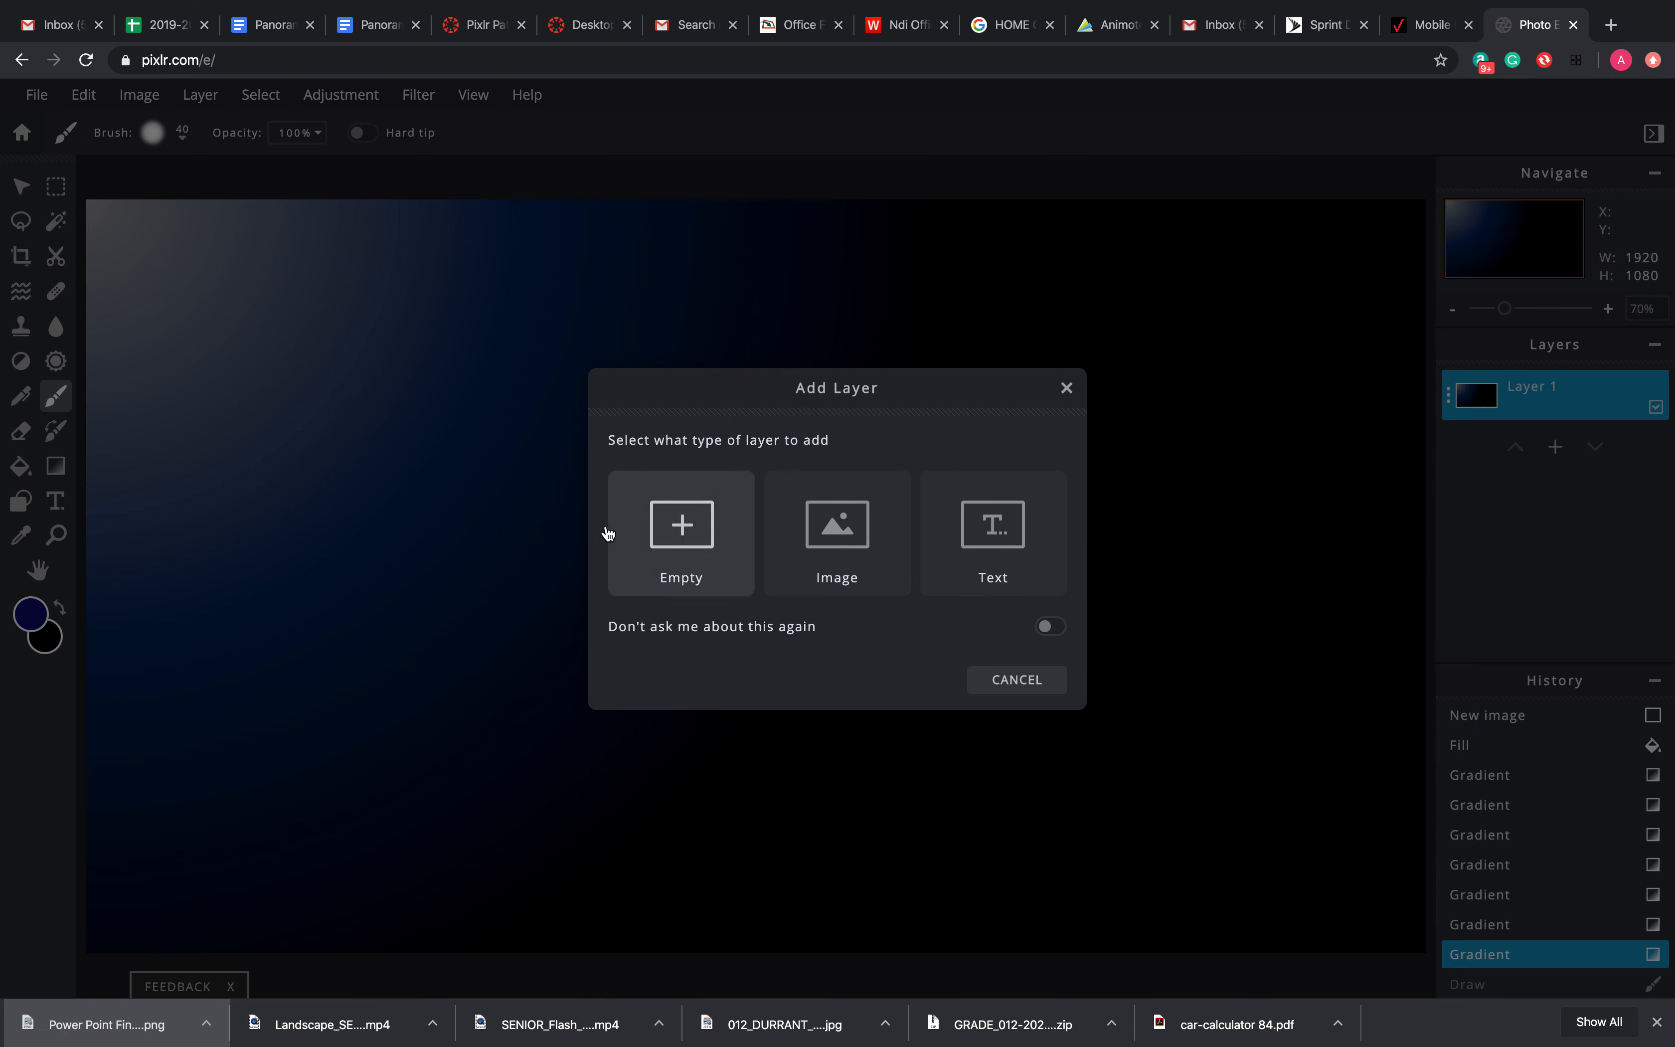
left_click(998, 528)
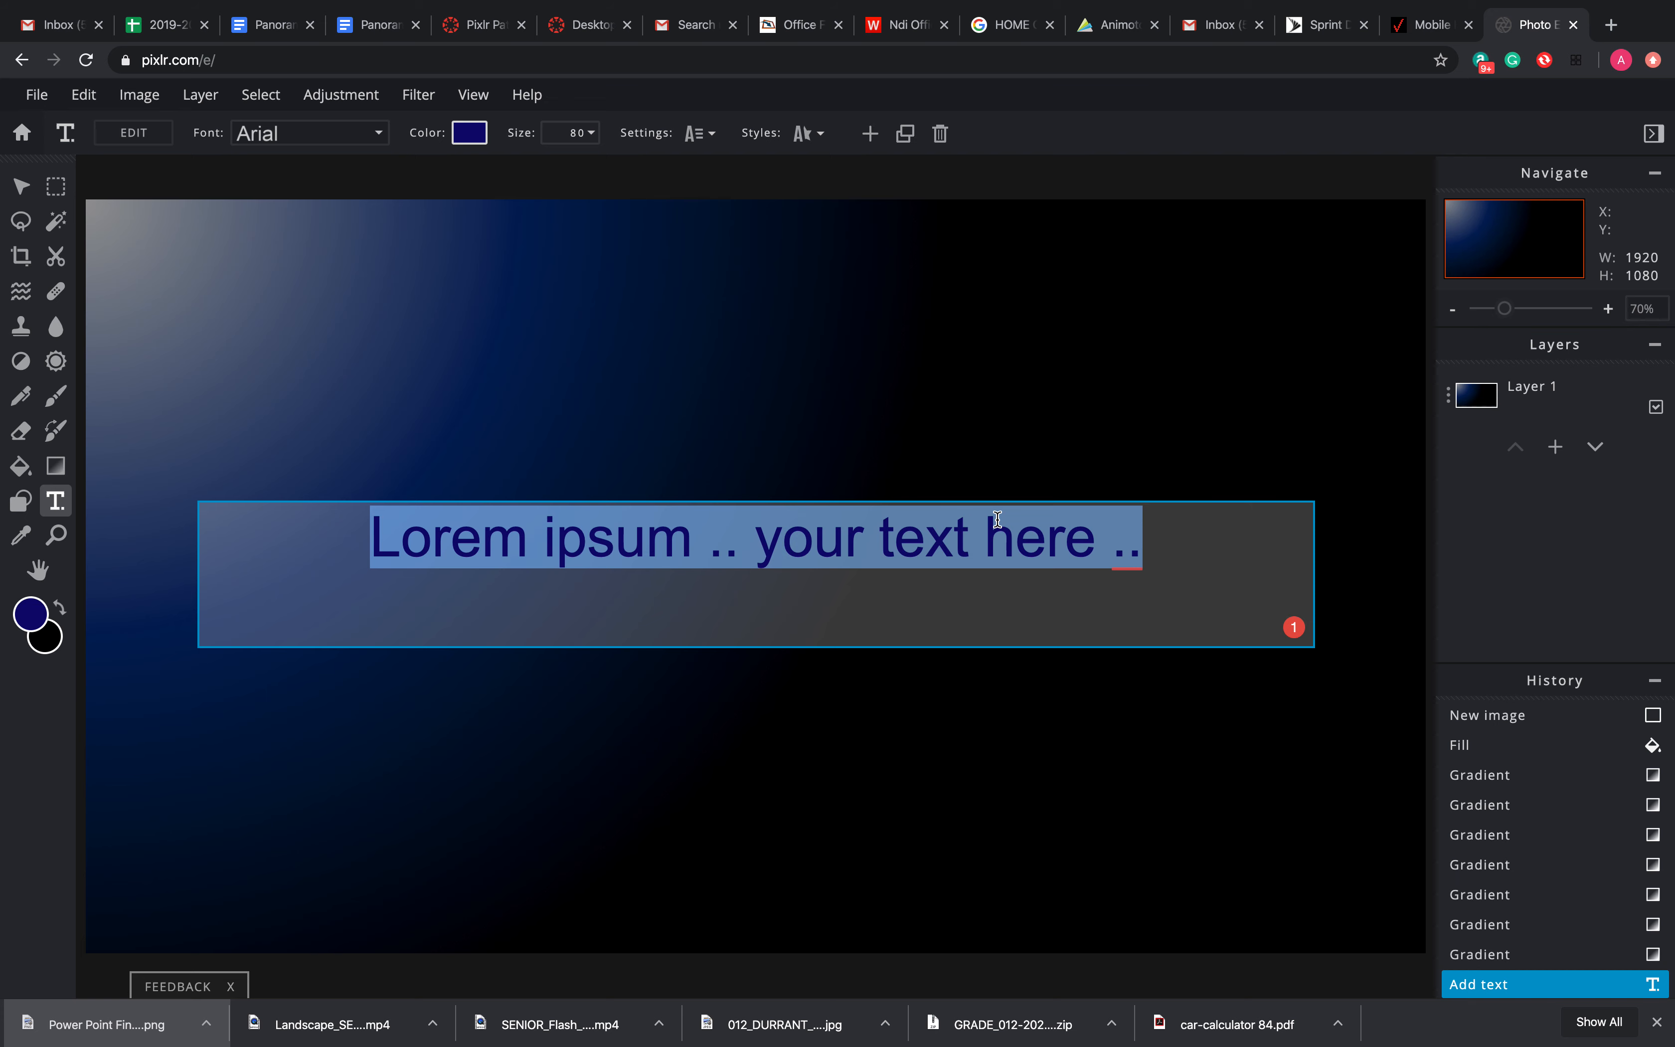
key("BackSpace")
type("IT")
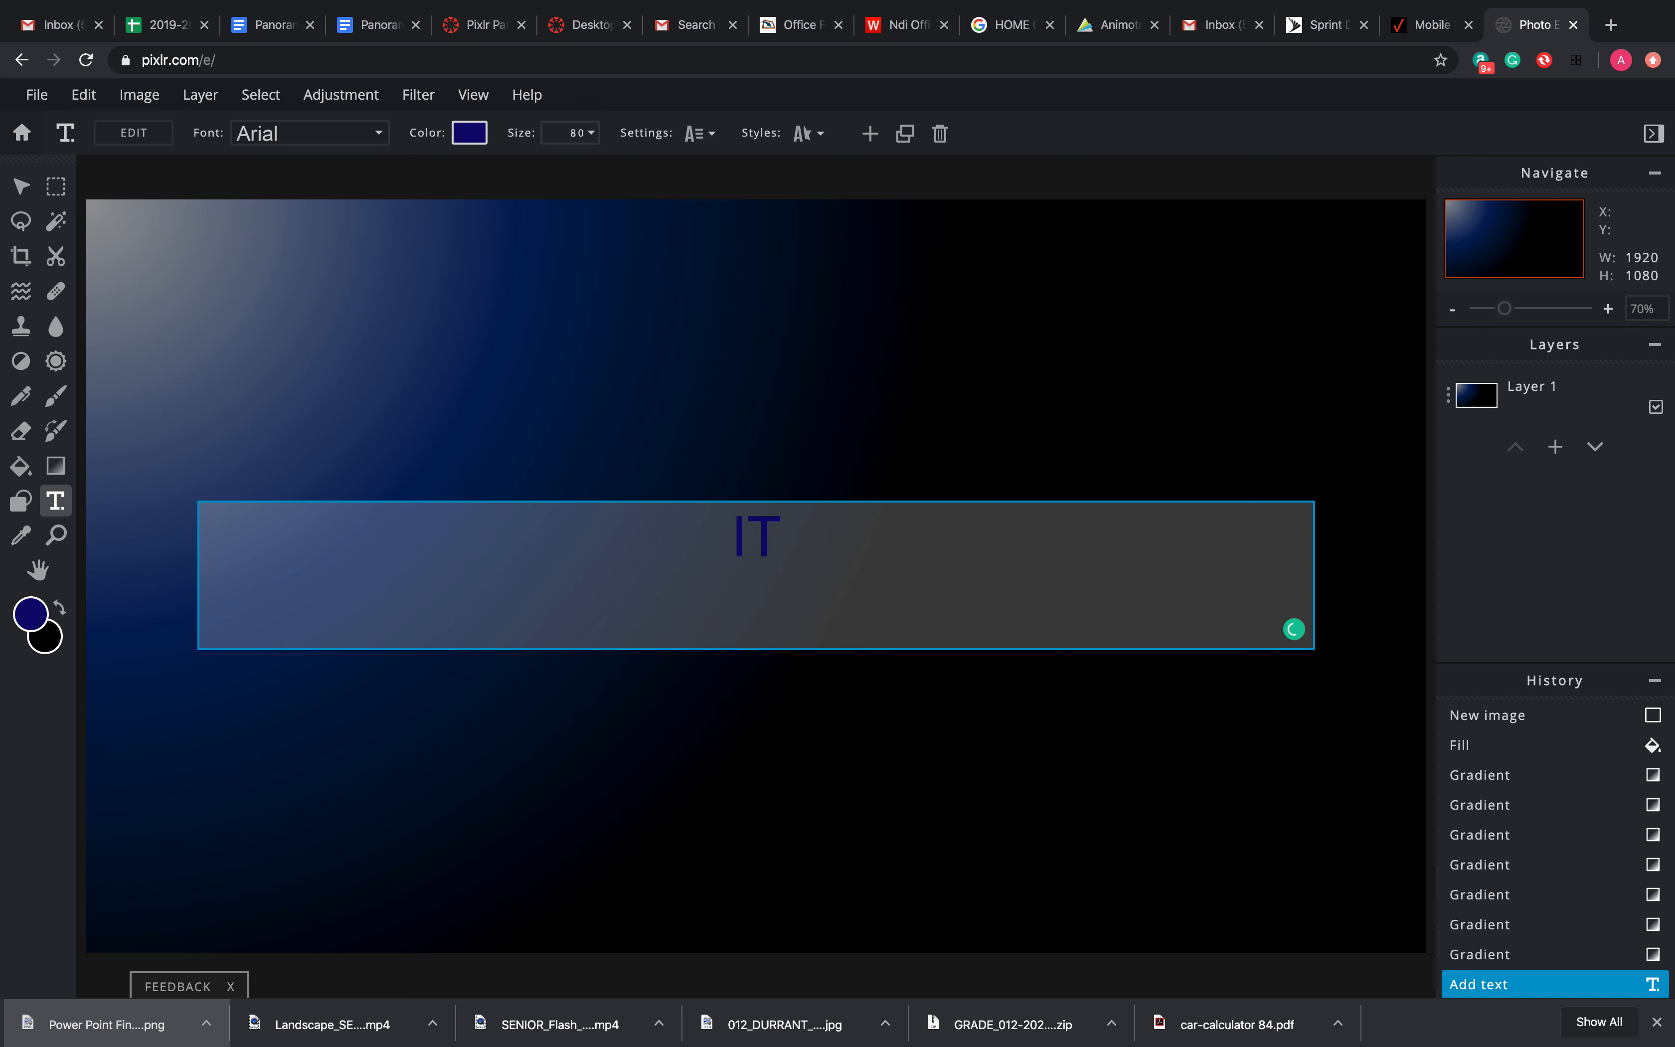
type("'S")
key("BackSpace")
type("'S ")
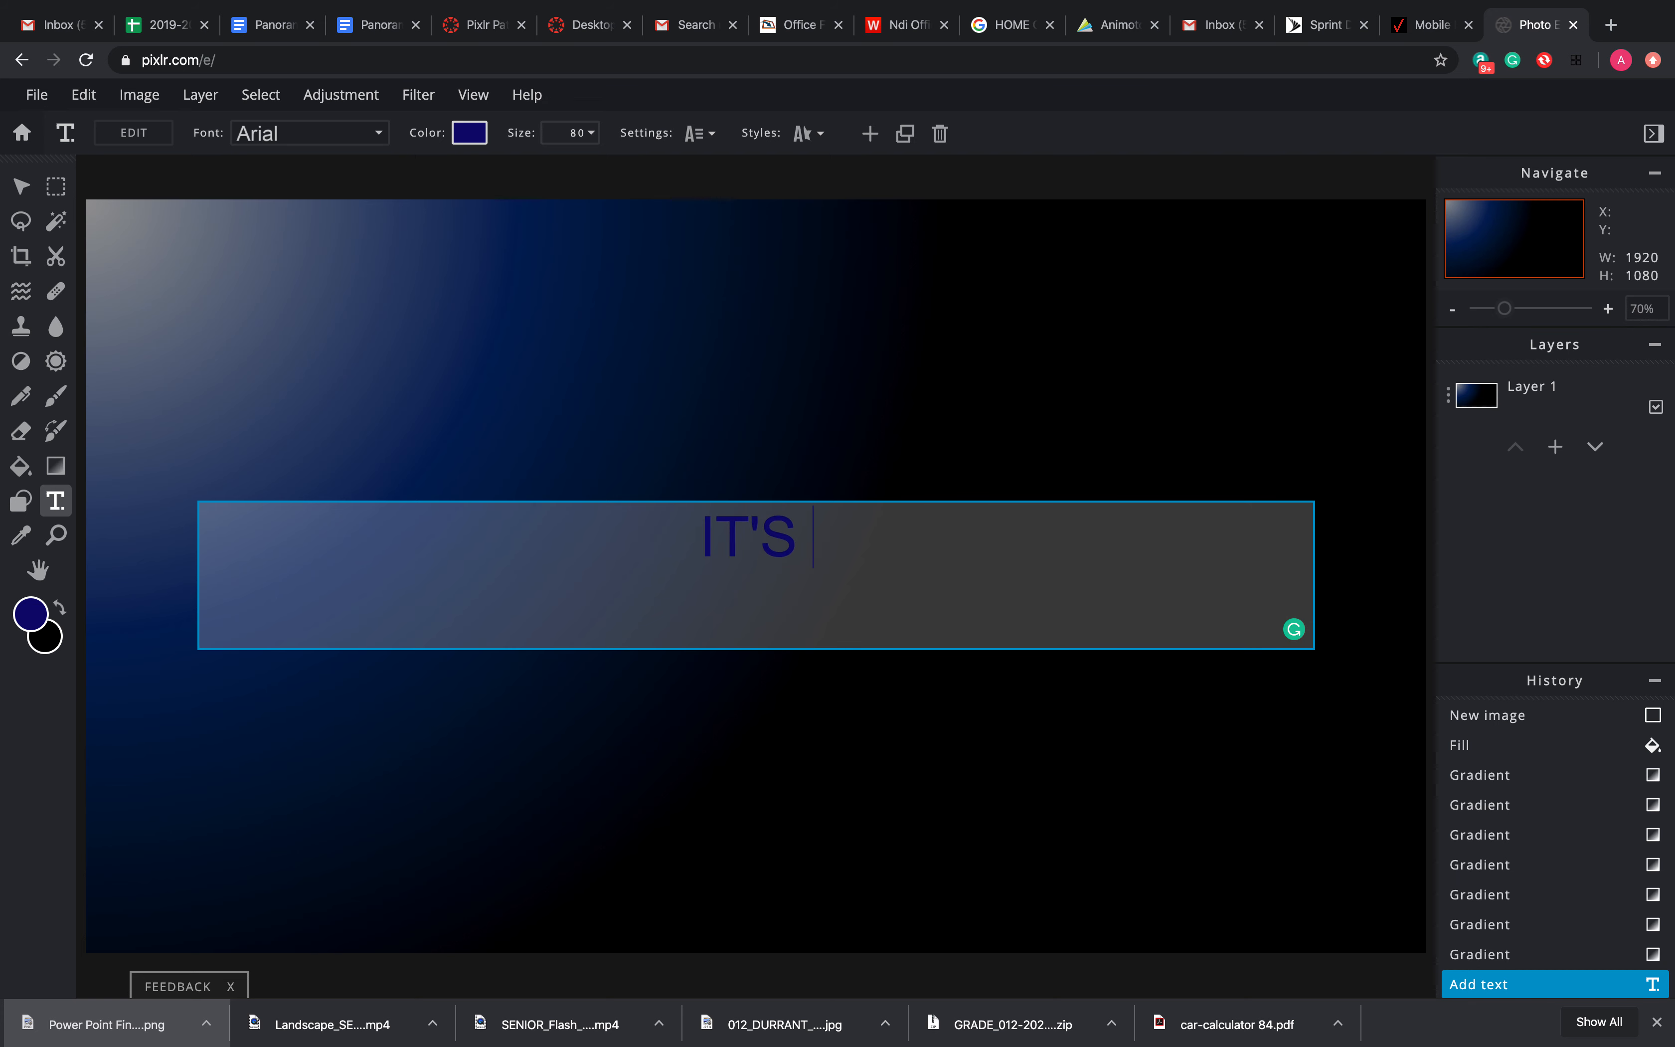
type("A GREAT DAY TO BE A ")
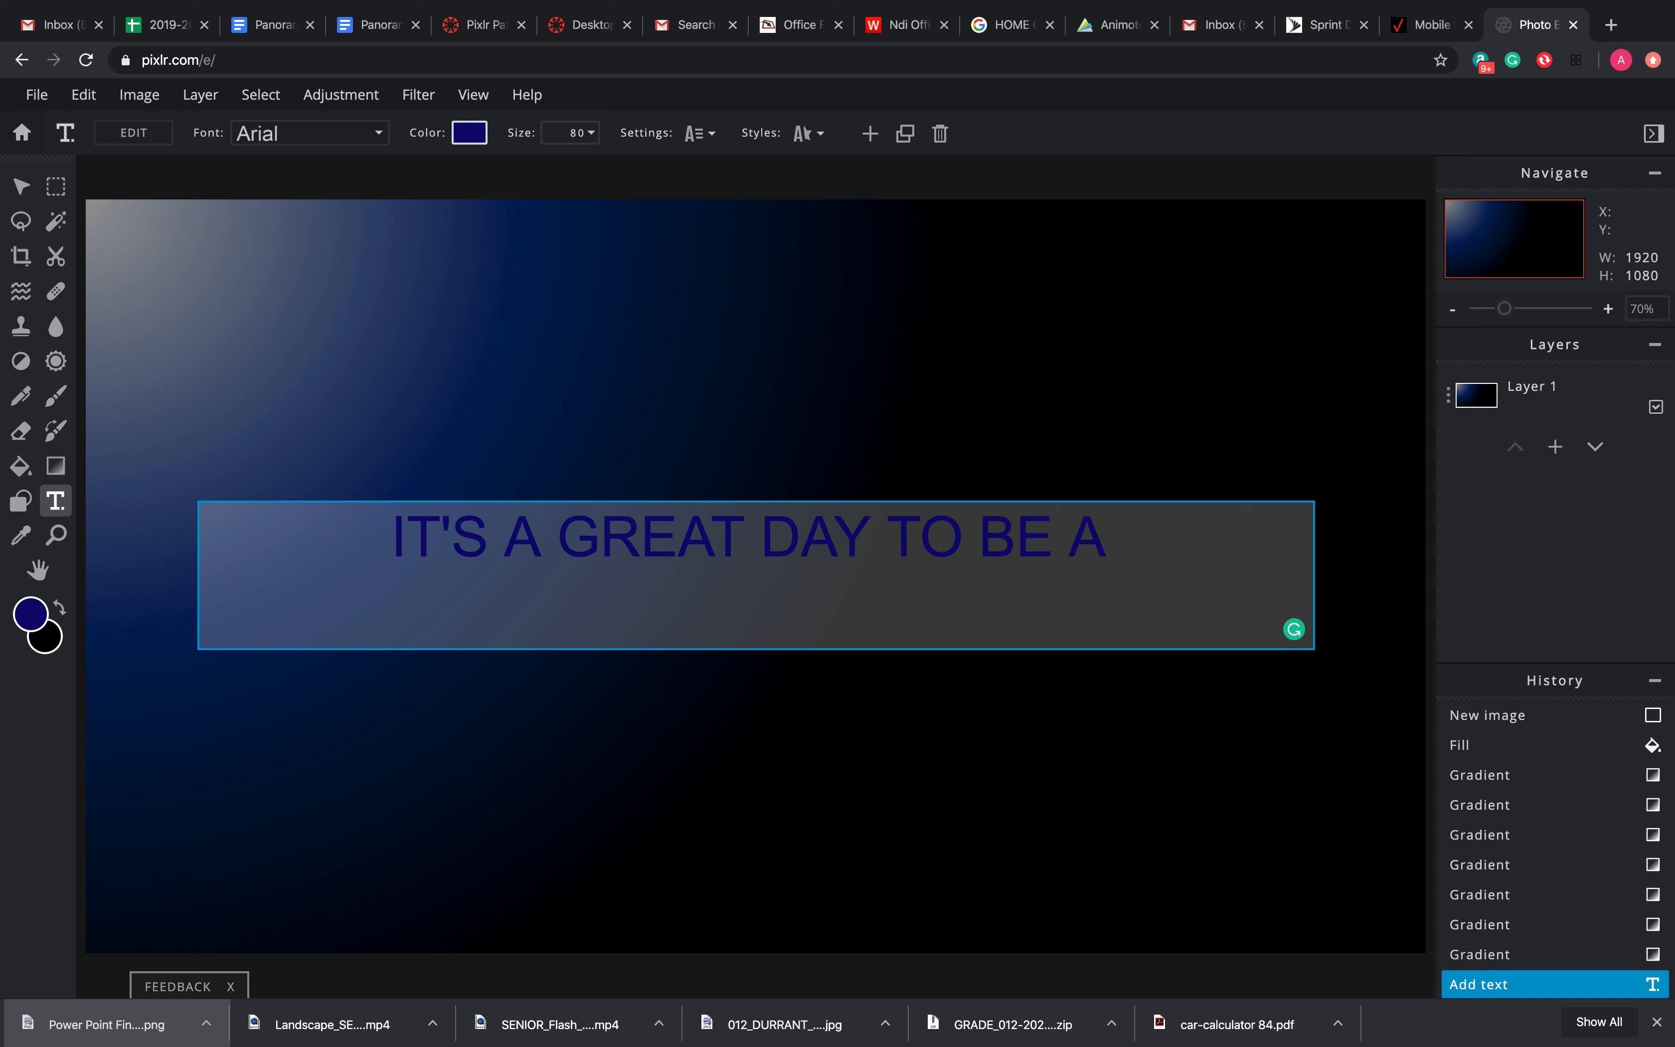
type("BOBCAT")
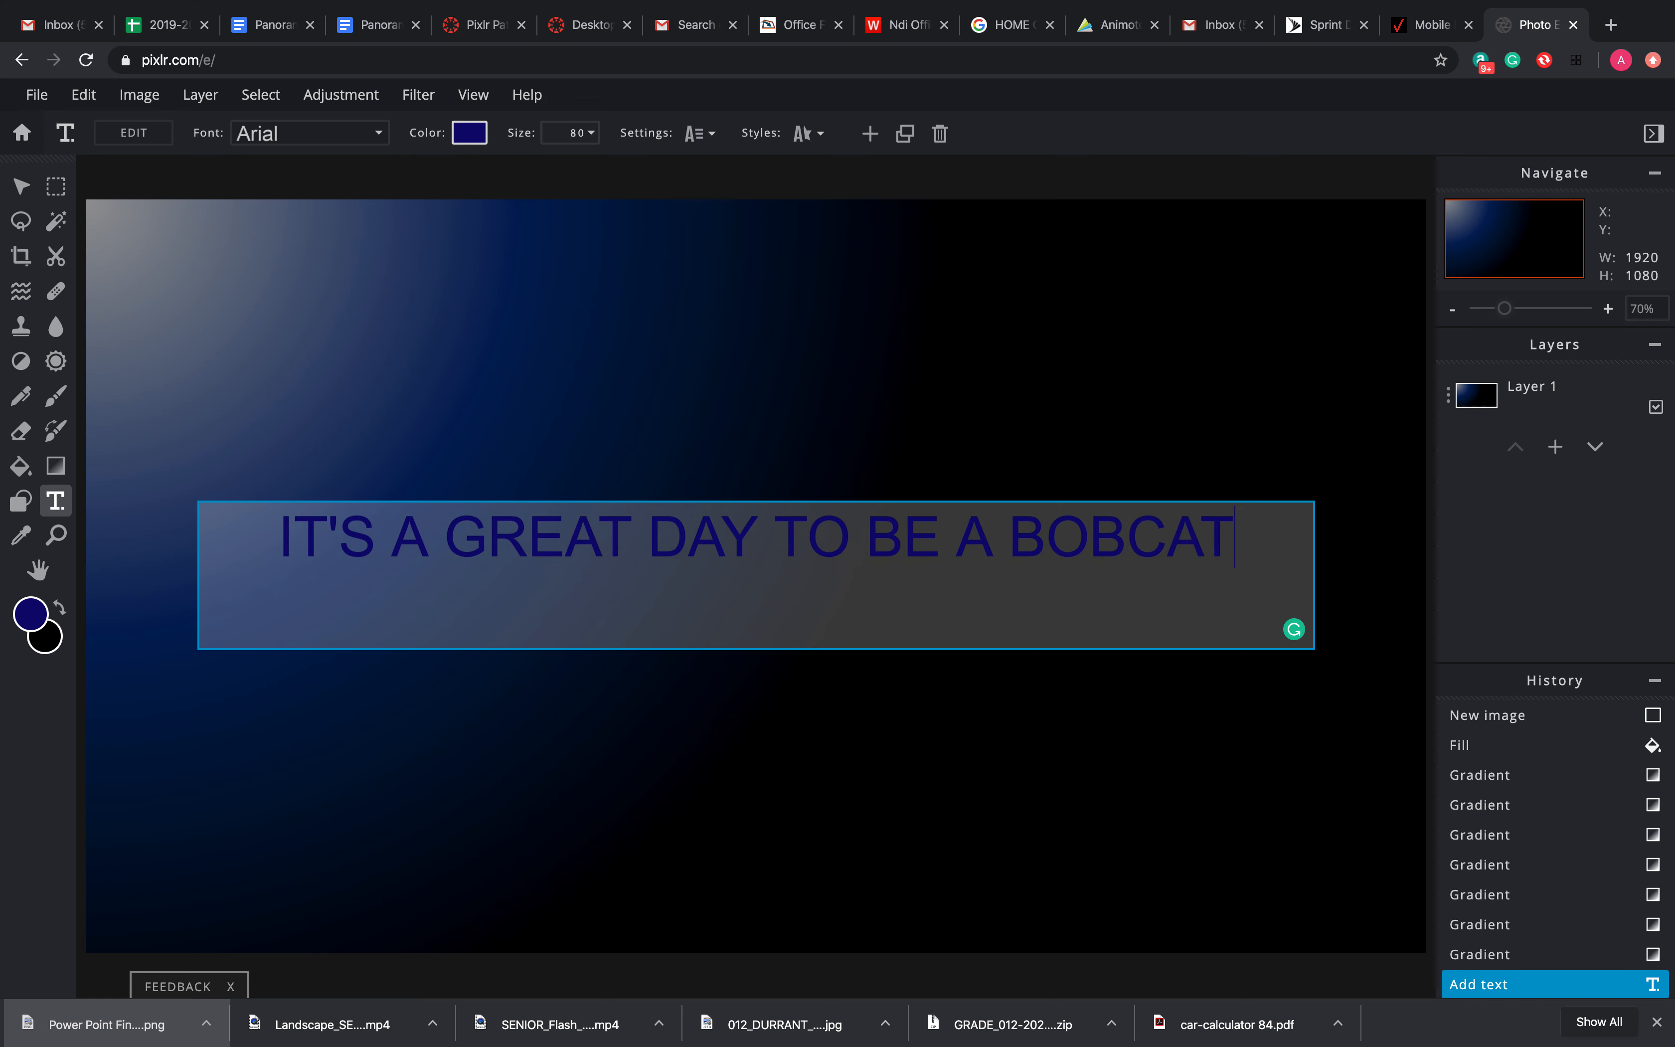
Finish the text with an exclamation mark and break it onto a second line starting at "BE A BOBCAT!"
type("!")
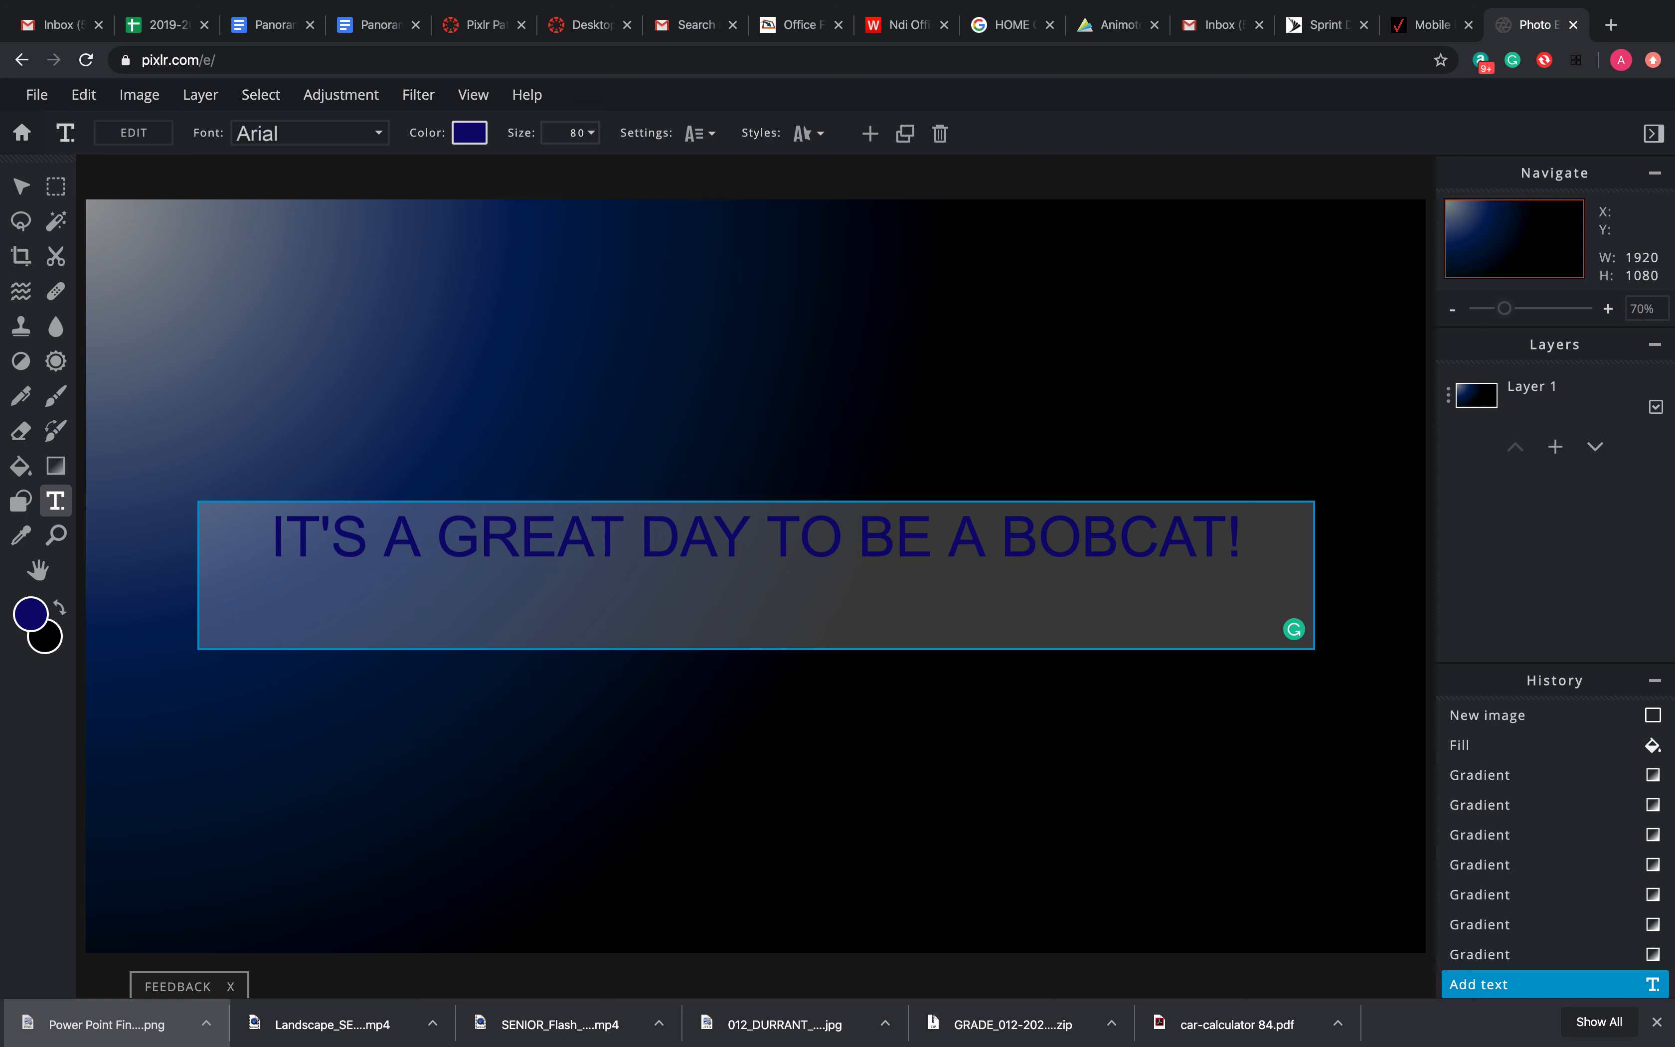
left_click(777, 534)
key("Return")
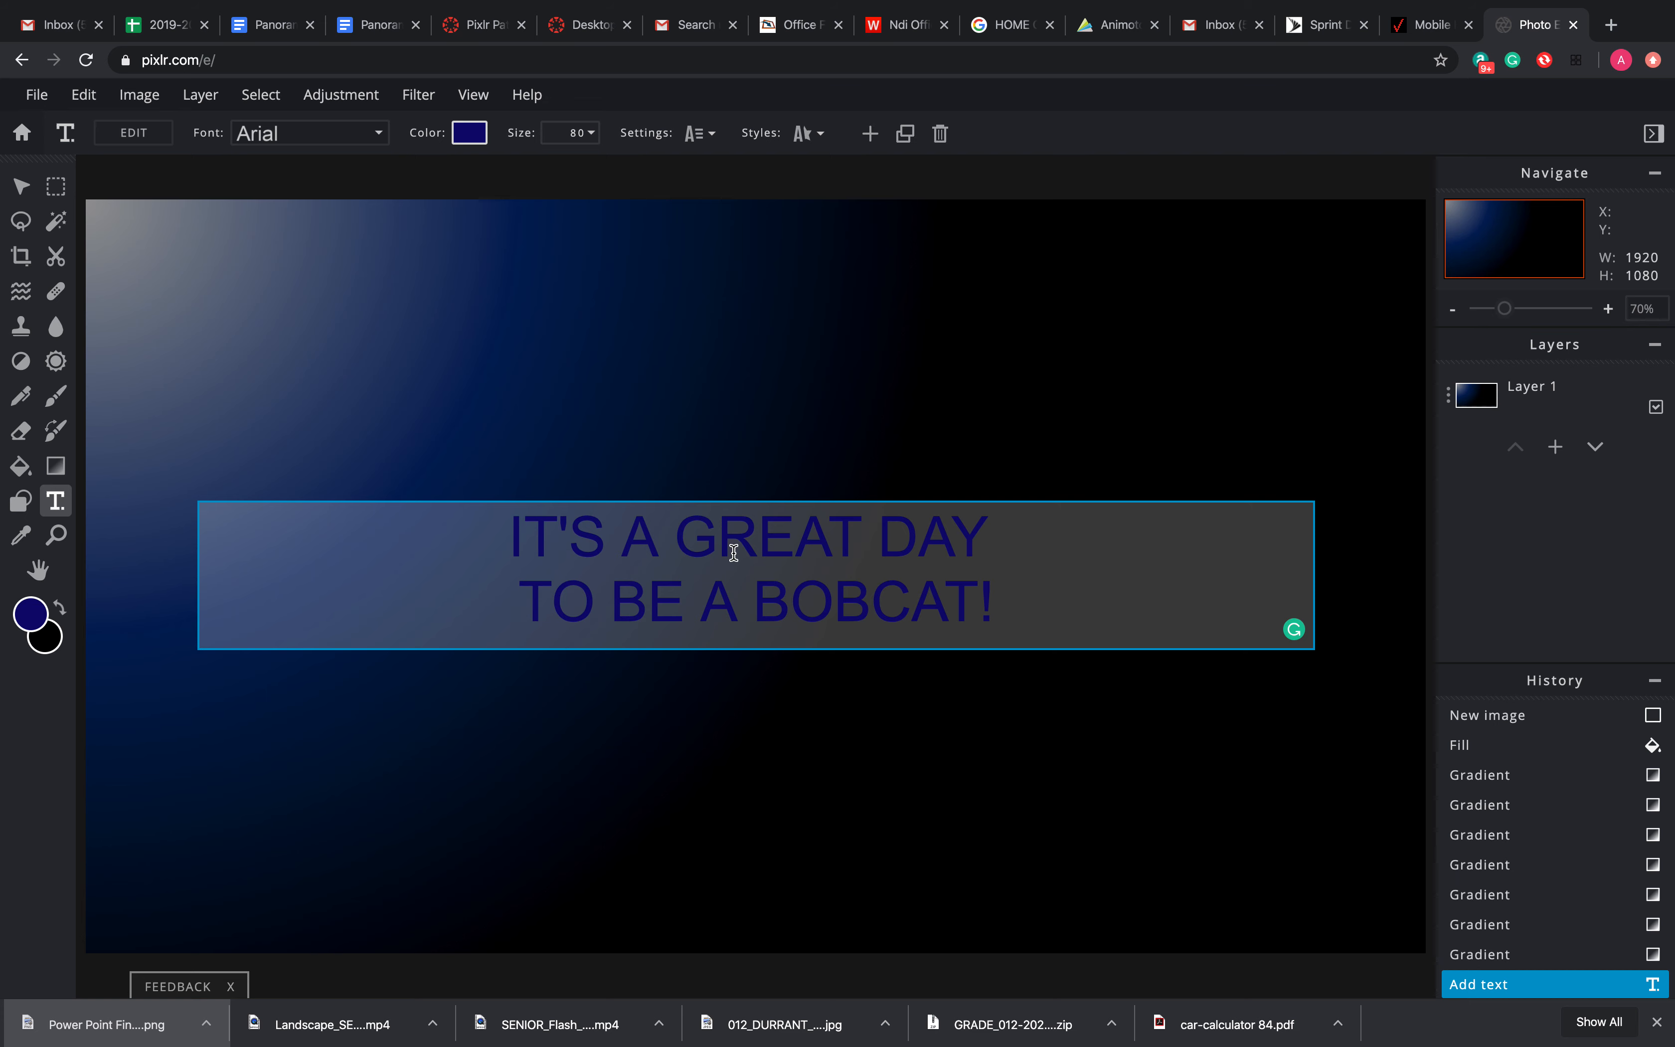
key("BackSpace")
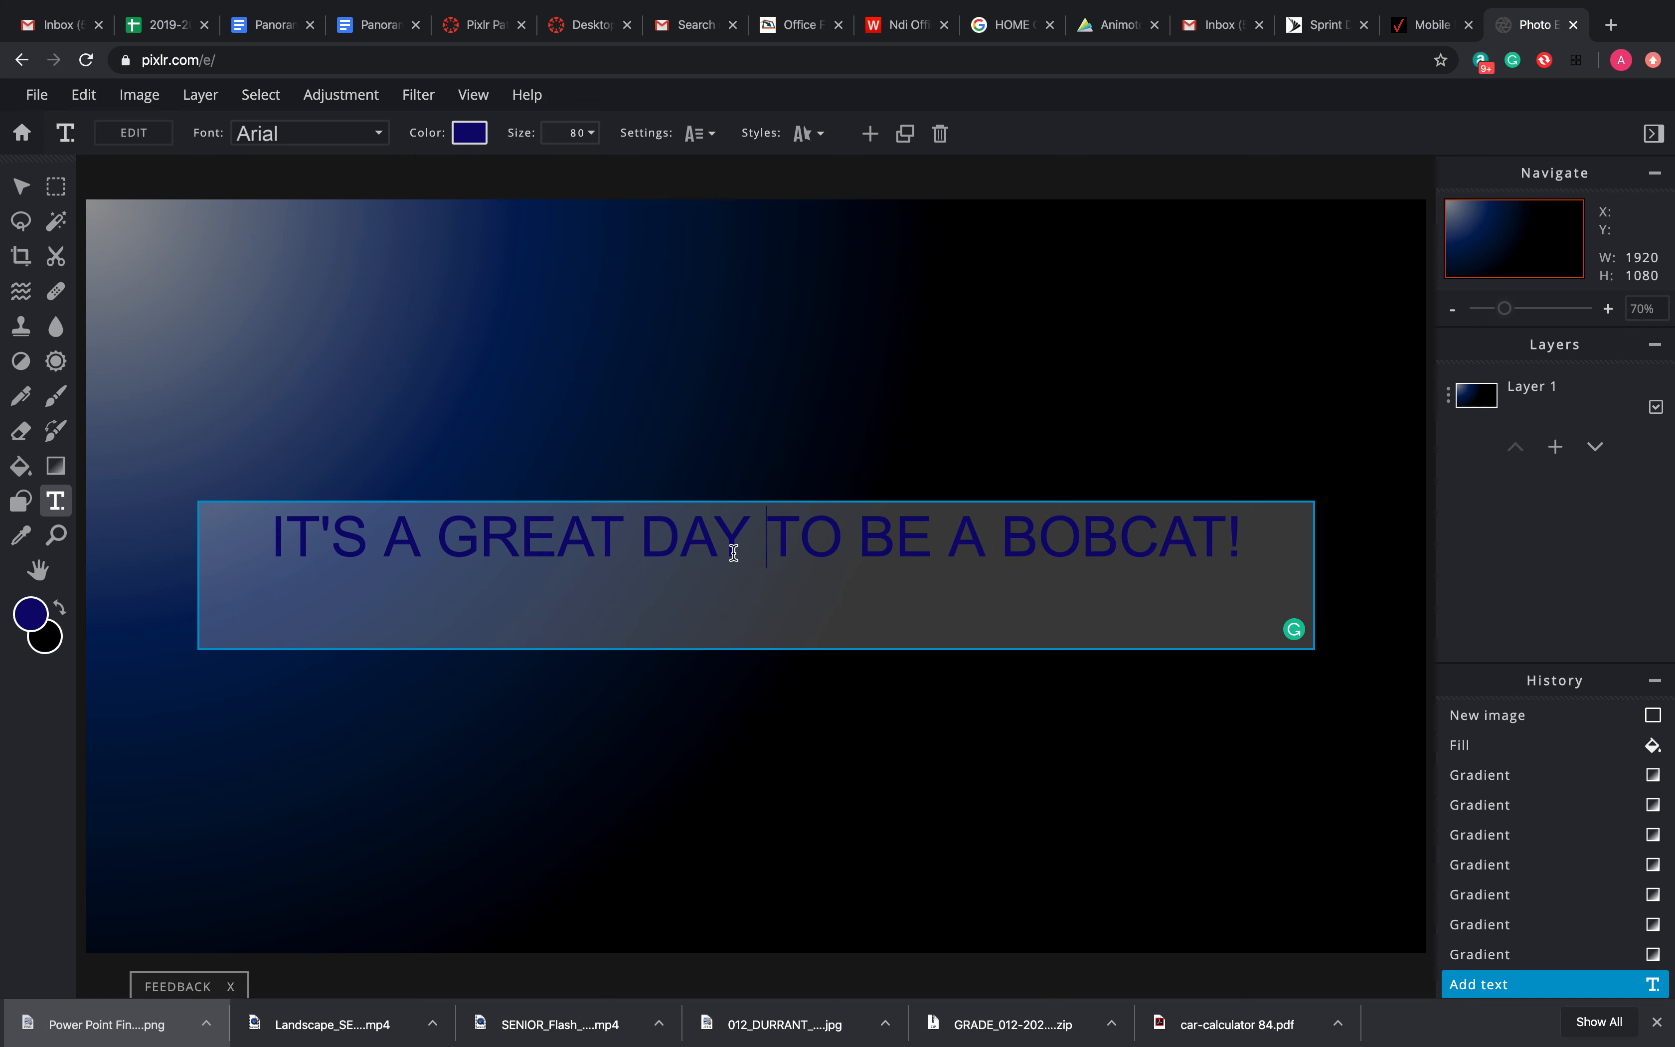
left_click(858, 536)
key("Return")
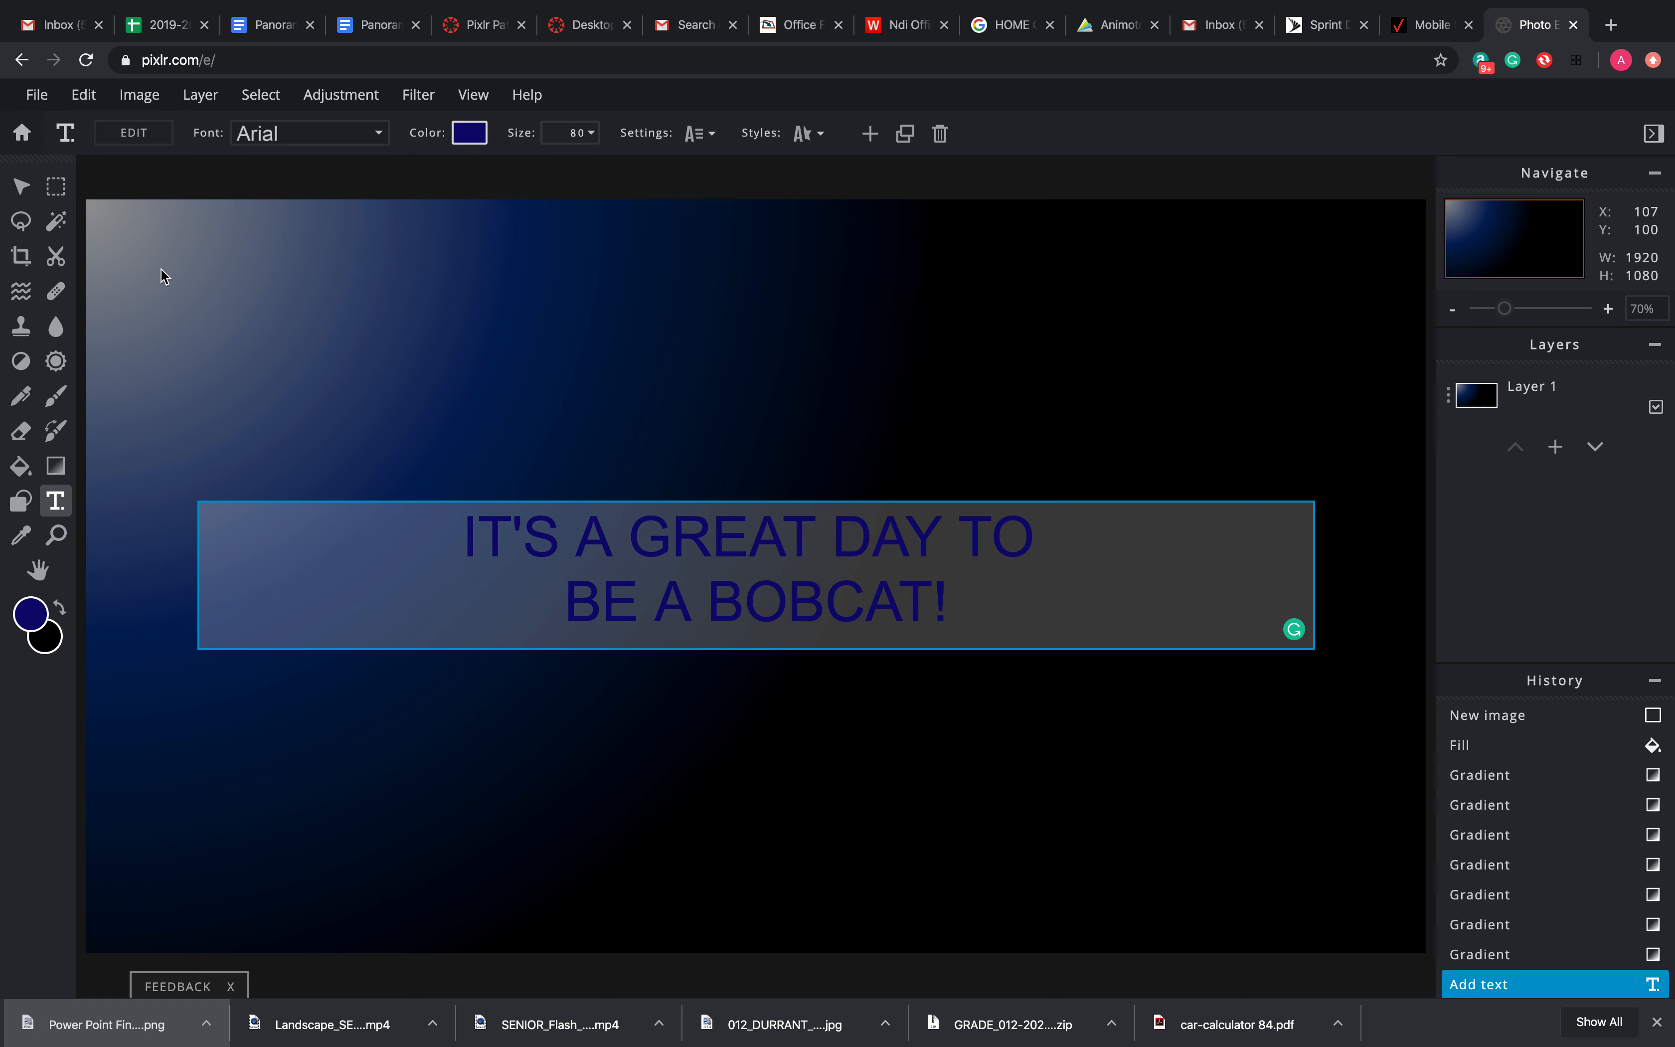
Move the text block toward the canvas's right side, to about 613 px from the left and 473 px from the top
left_click(21, 186)
left_click_drag(822, 543, 1137, 572)
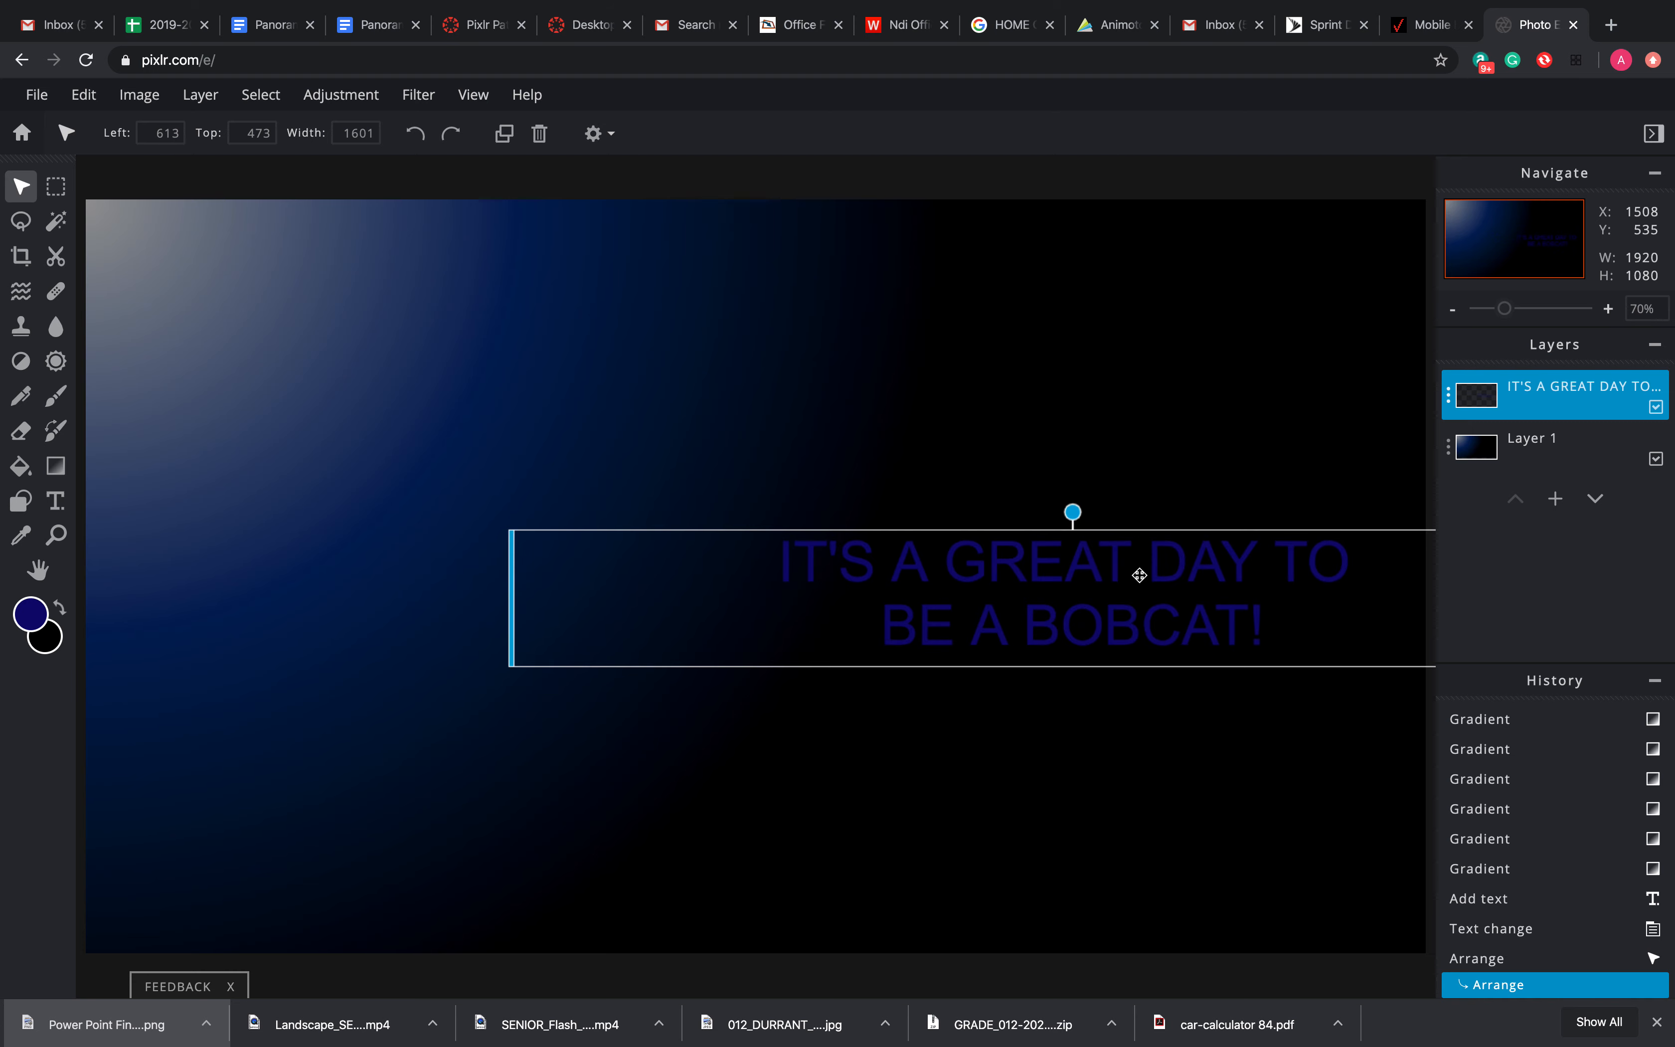
left_click(1238, 416)
left_click(1117, 653)
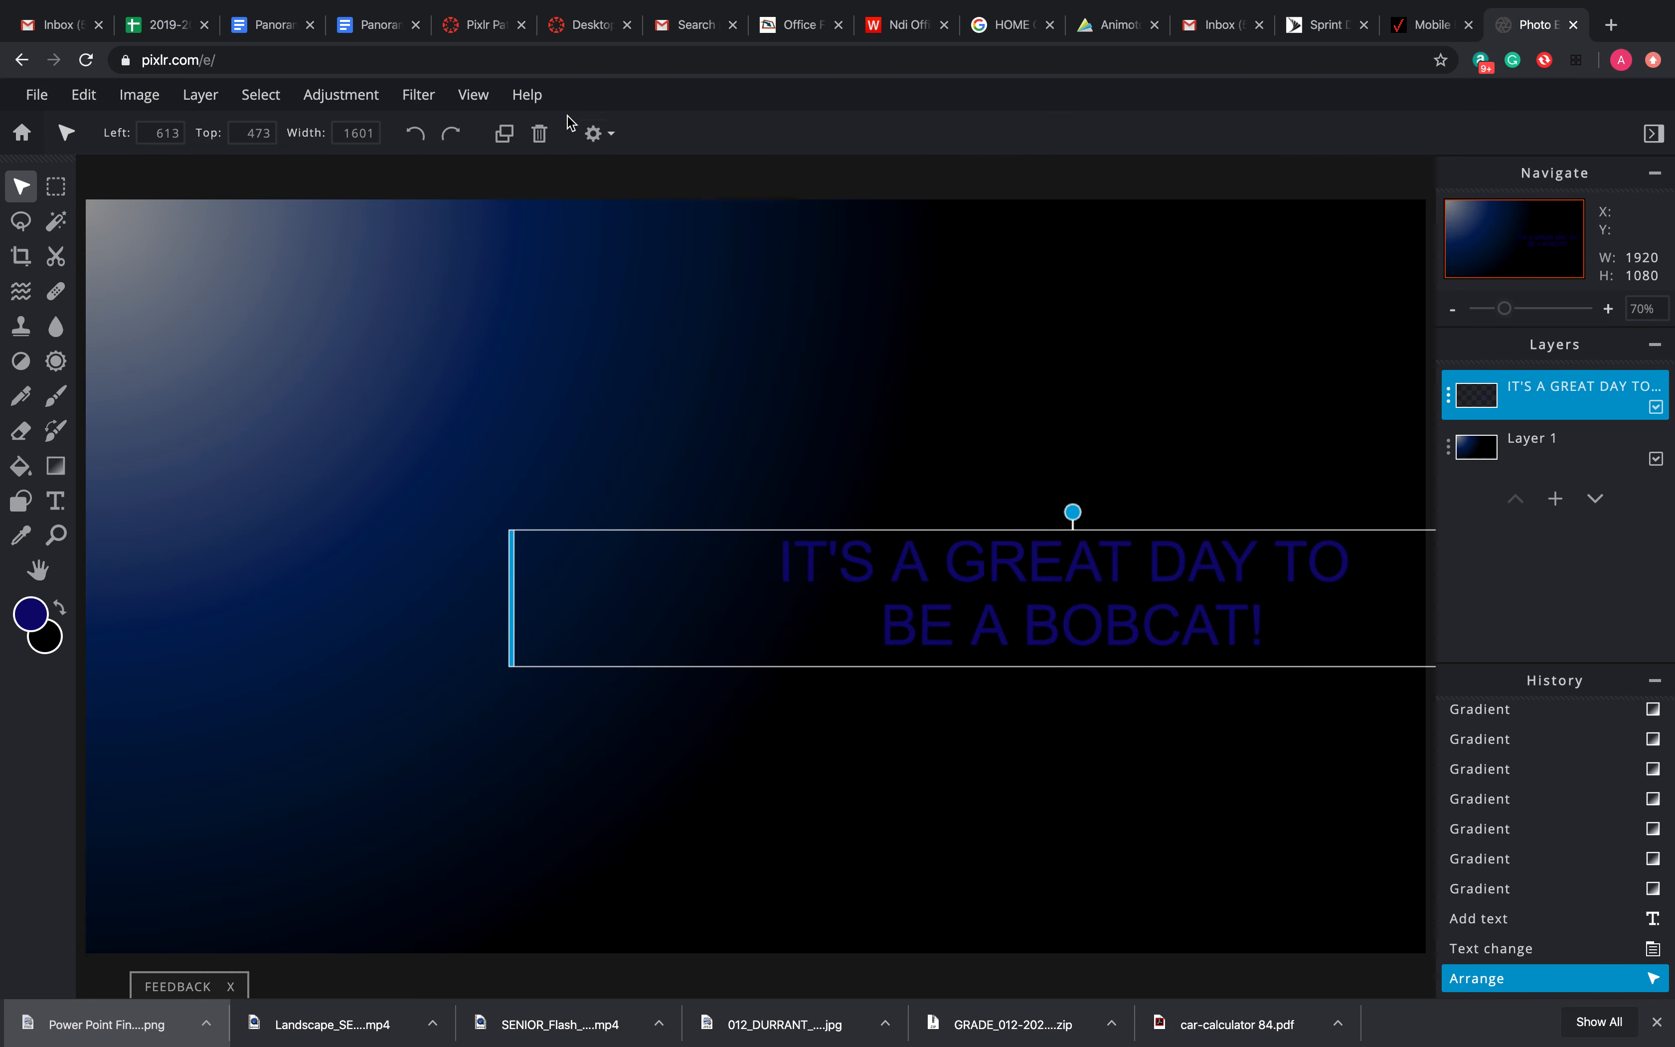
Enlarge the text to size 192 and reposition the block toward the canvas's lower-right area
left_click(55, 501)
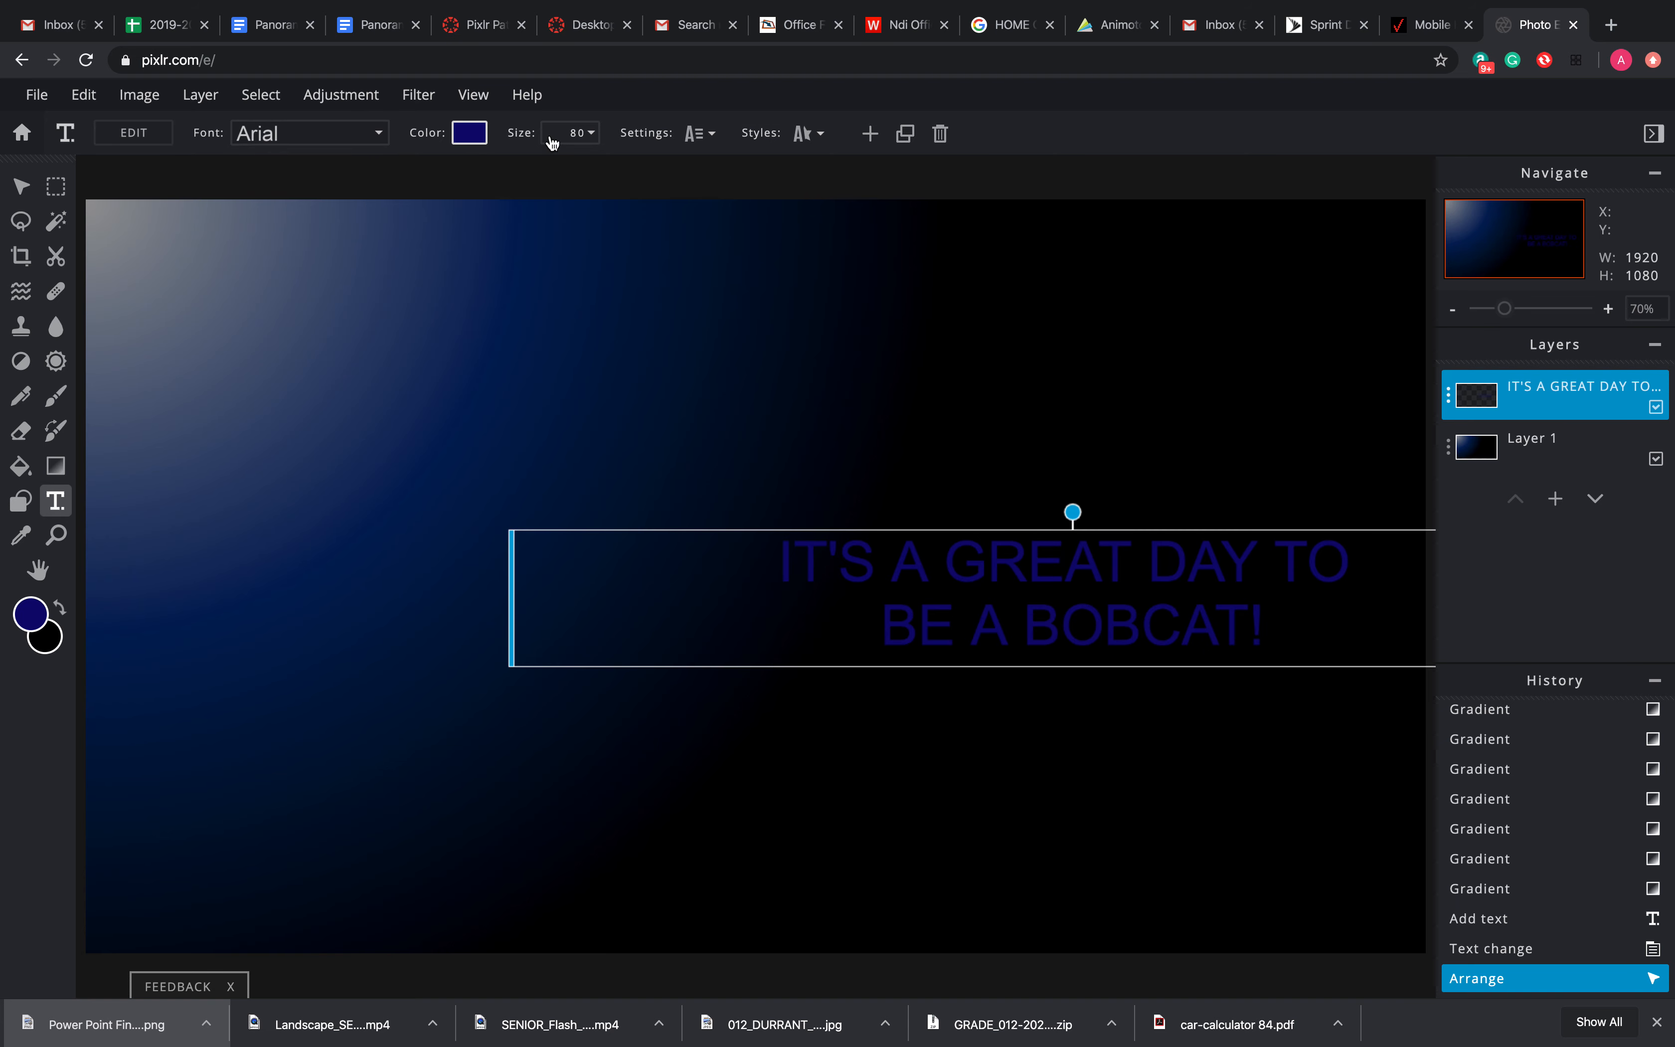
left_click(574, 133)
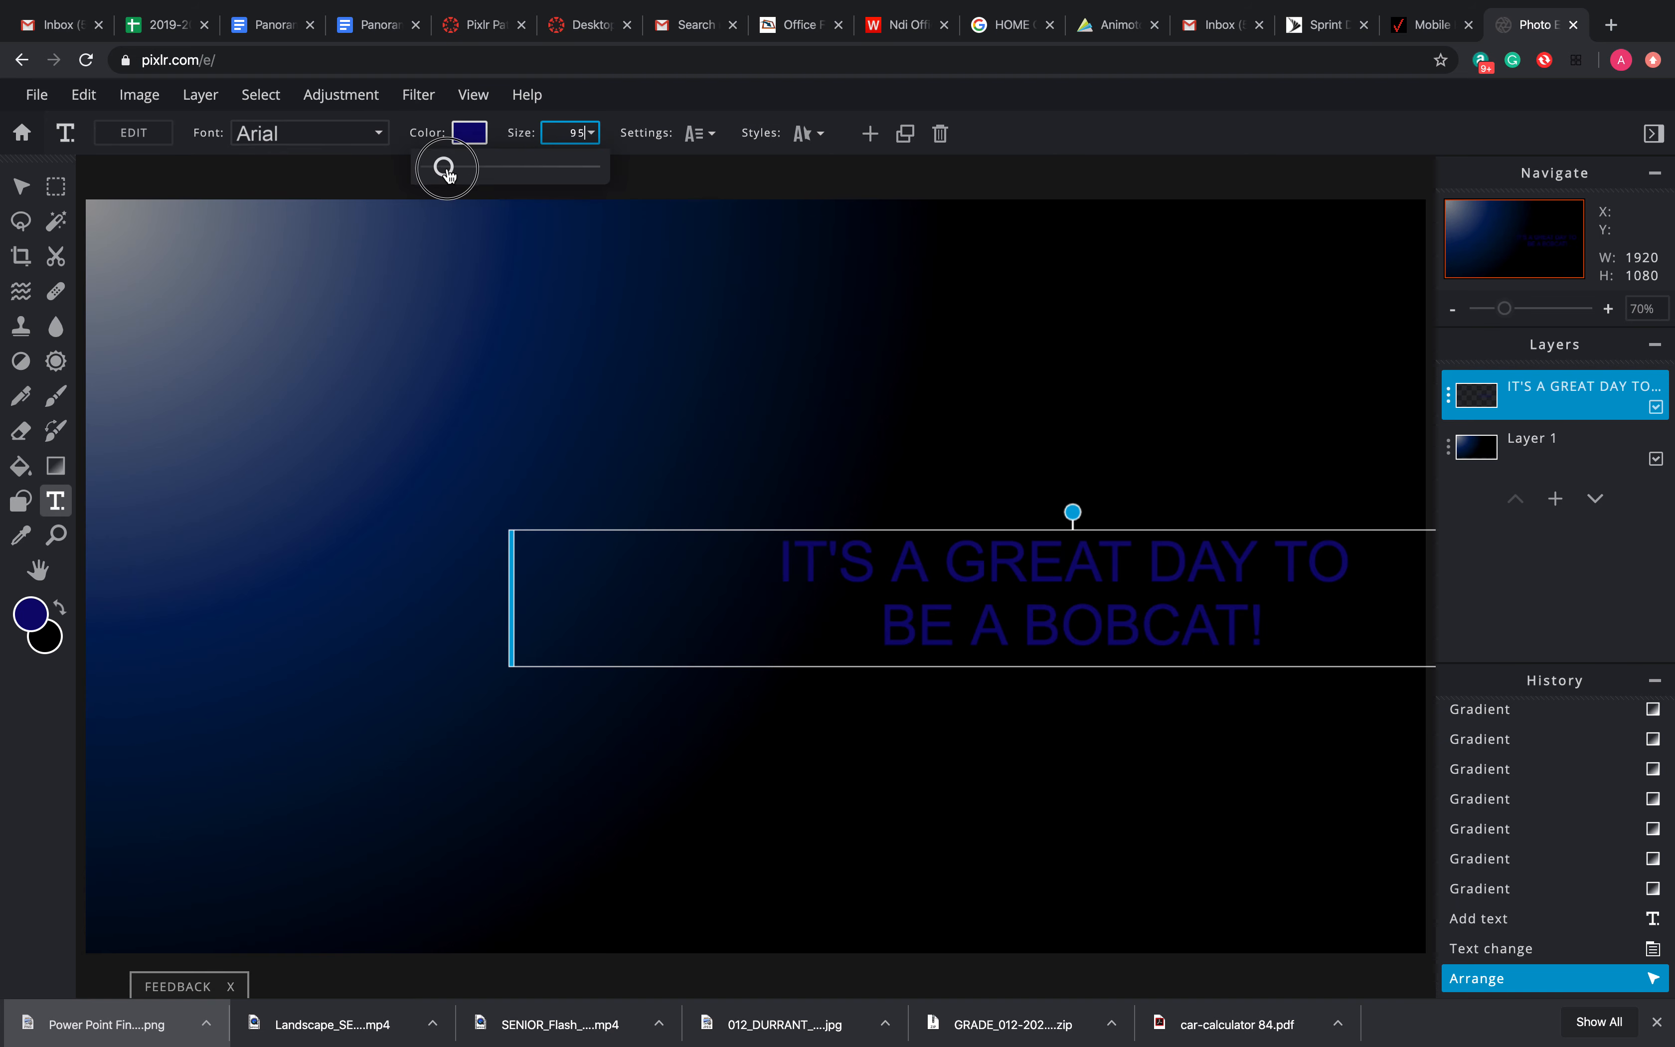
left_click_drag(441, 168, 481, 166)
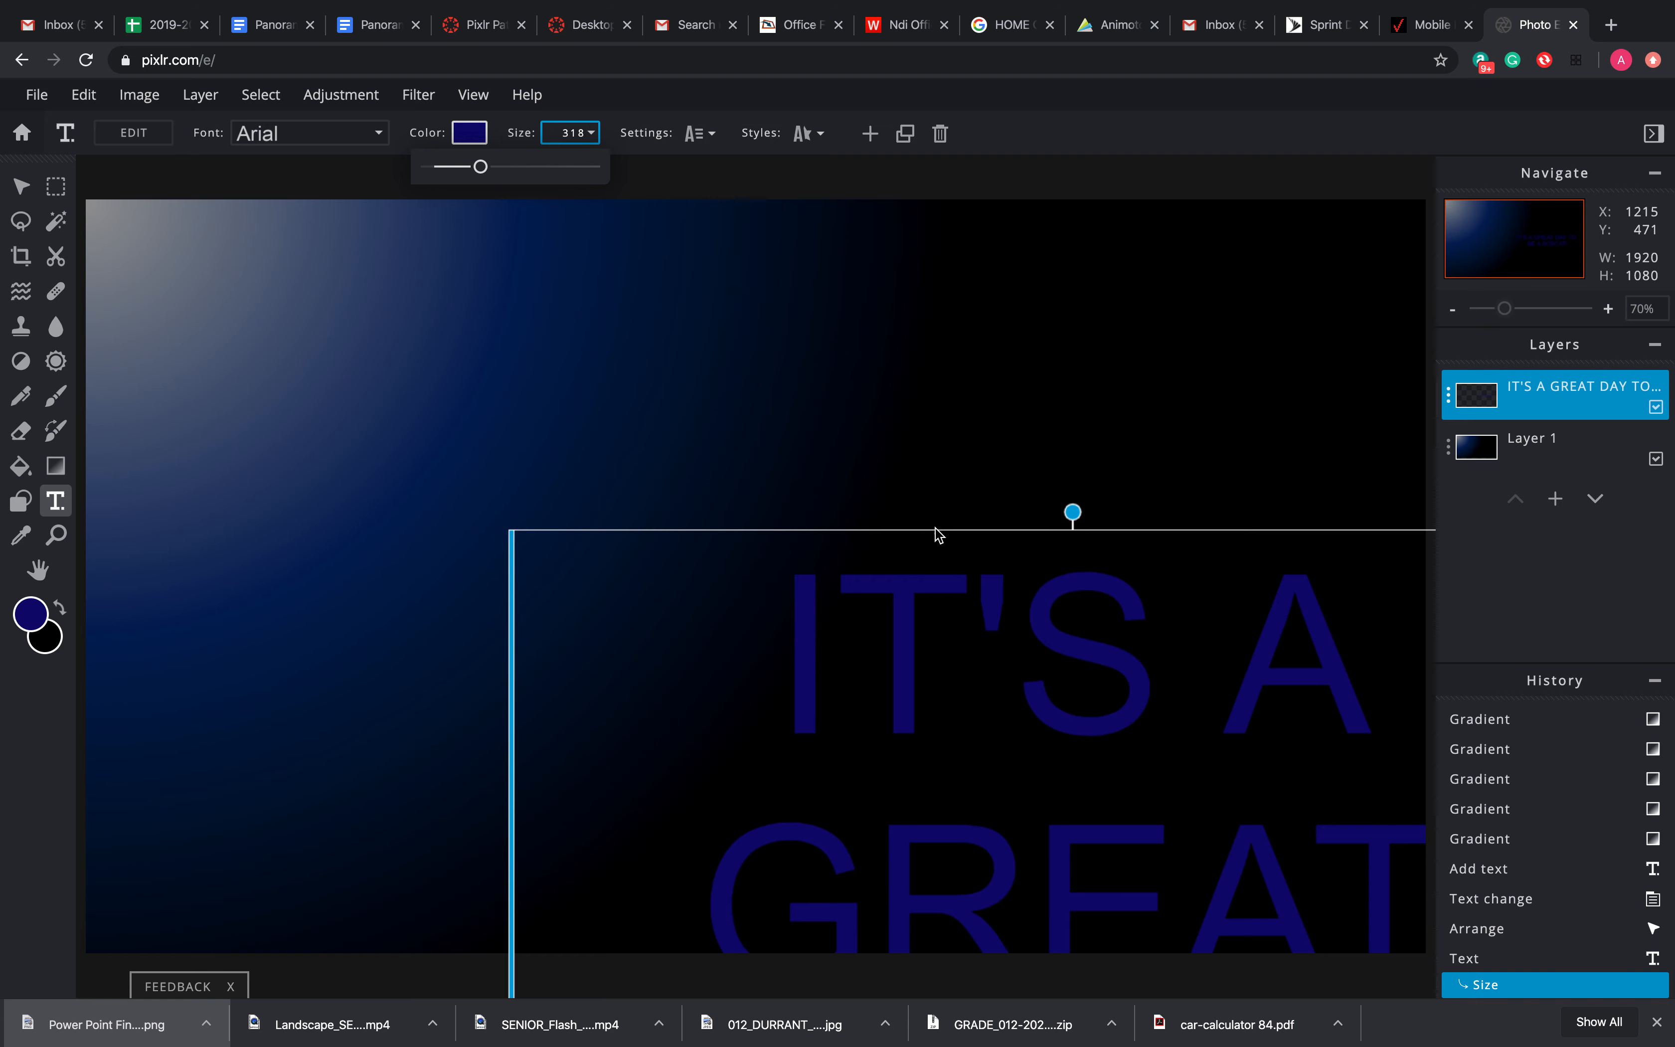
left_click_drag(930, 541, 790, 211)
left_click(579, 133)
left_click_drag(480, 166, 462, 169)
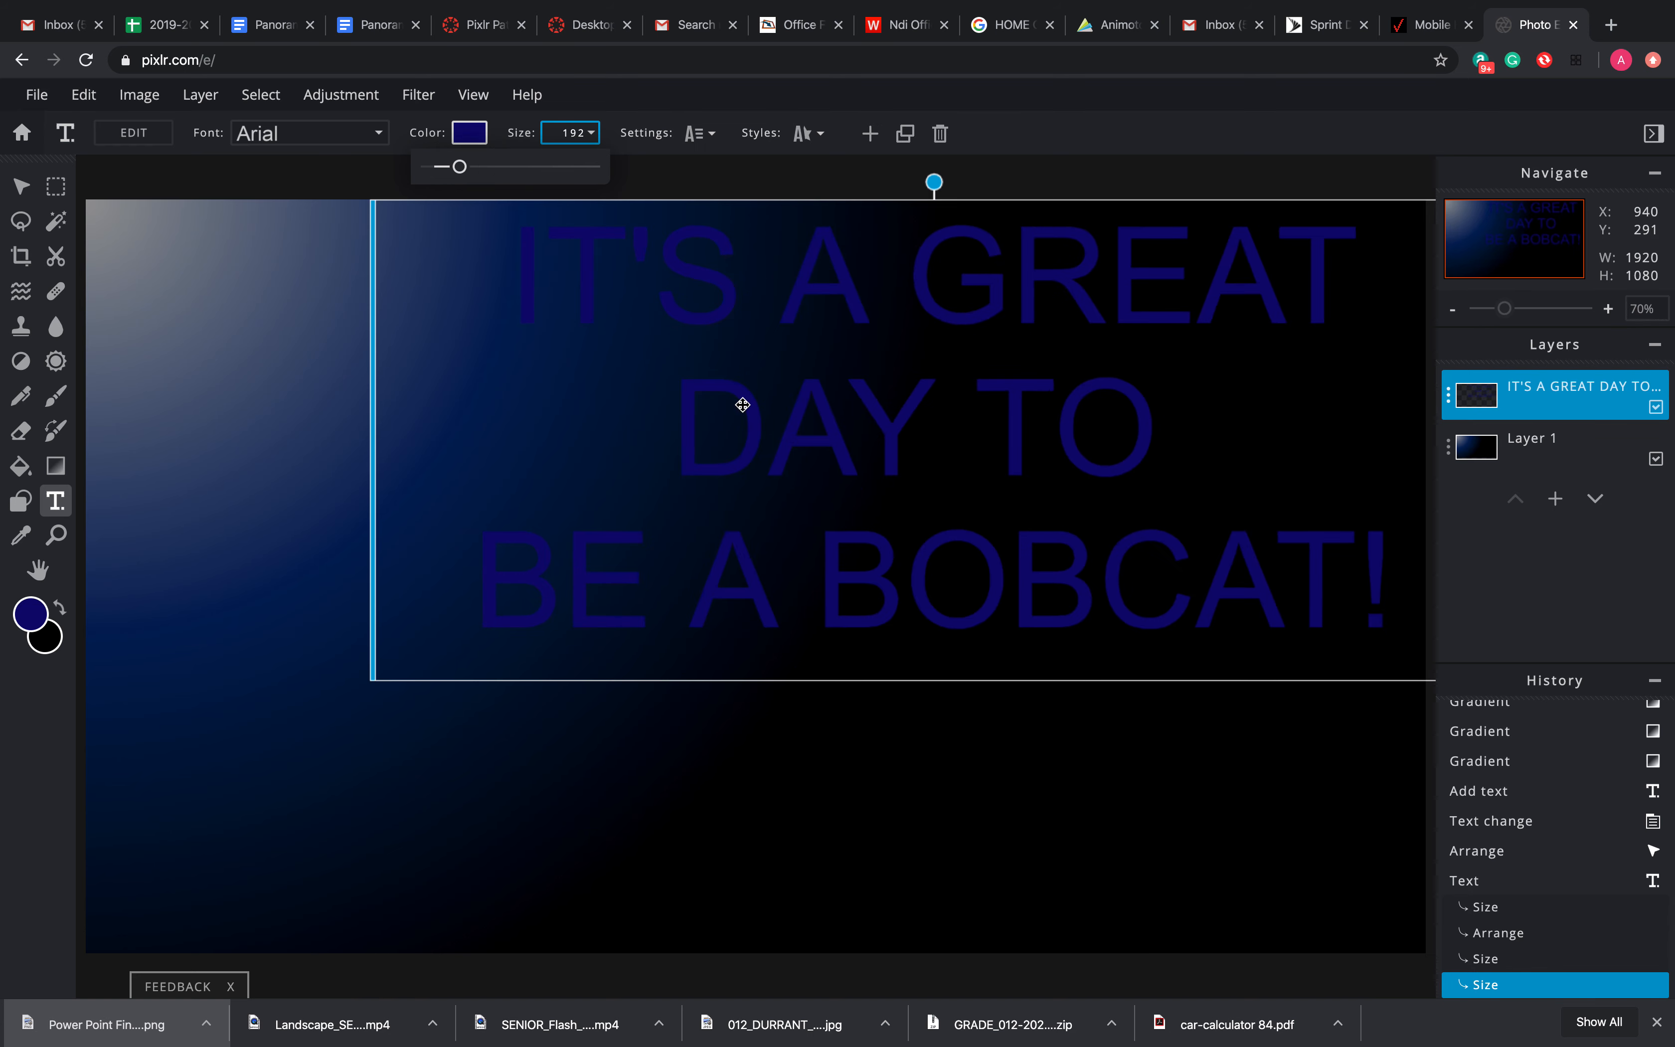
left_click_drag(821, 447, 1030, 657)
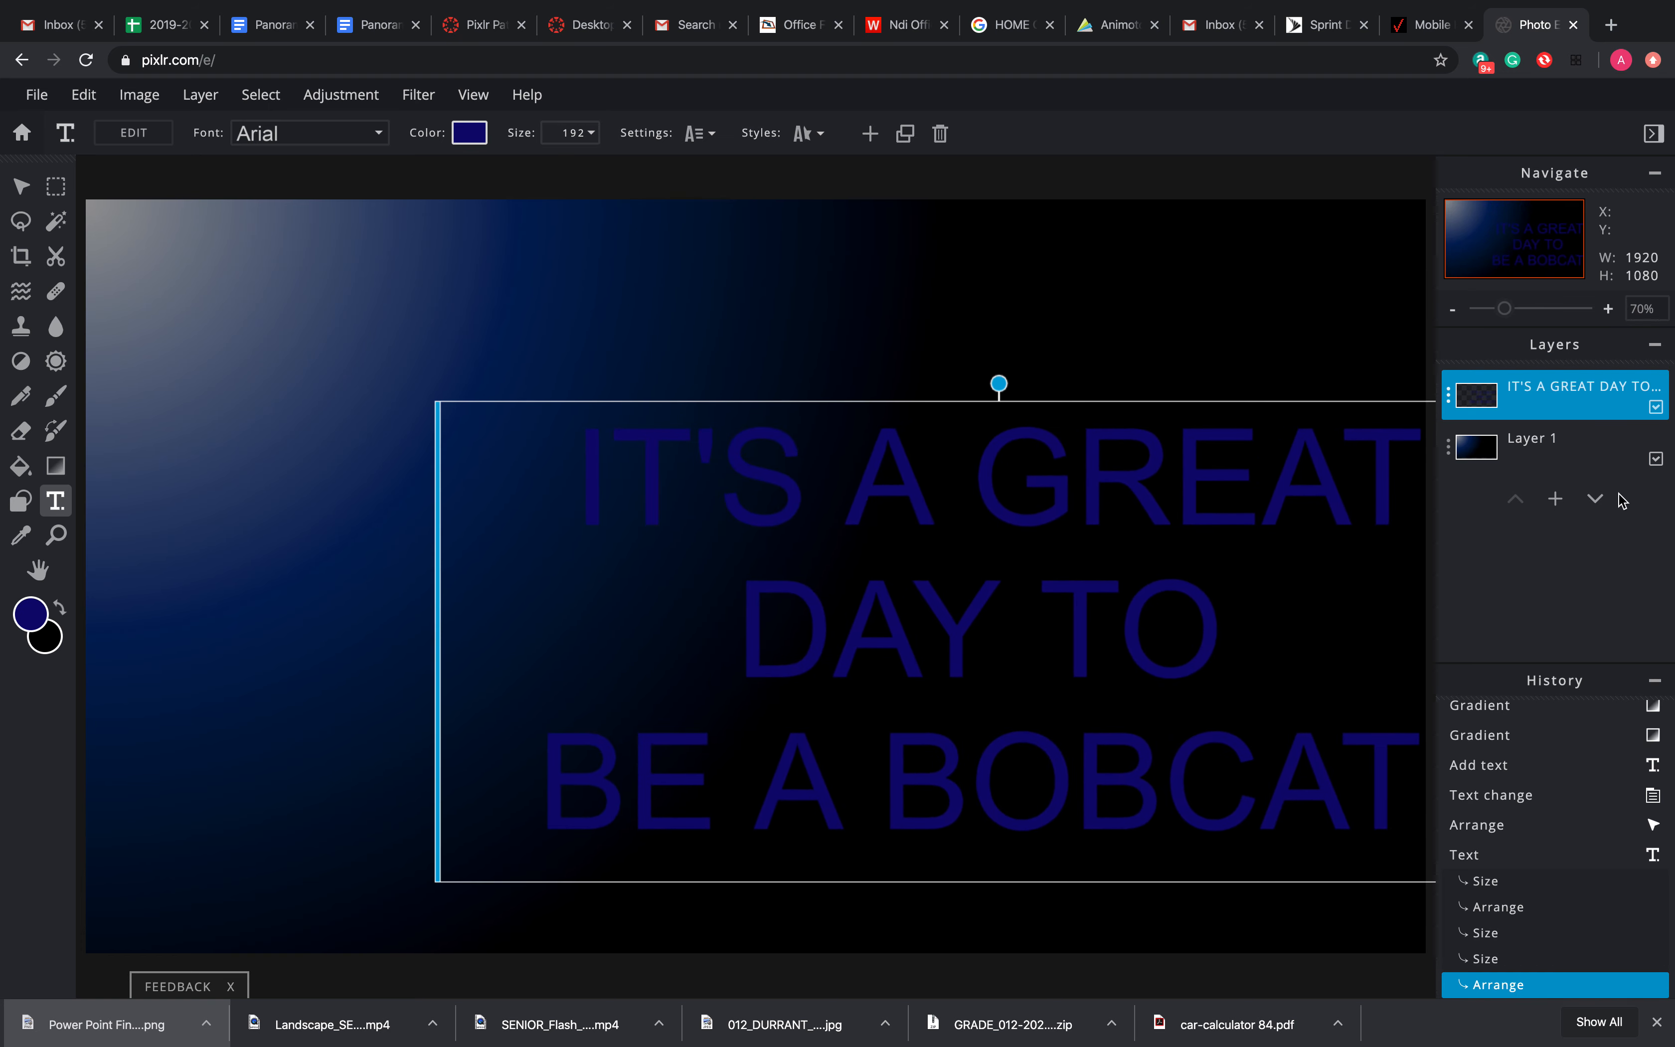
Set the text layer's blend mode to Lighten, keeping transparency at 100, and close the layer settings
left_click(1542, 408)
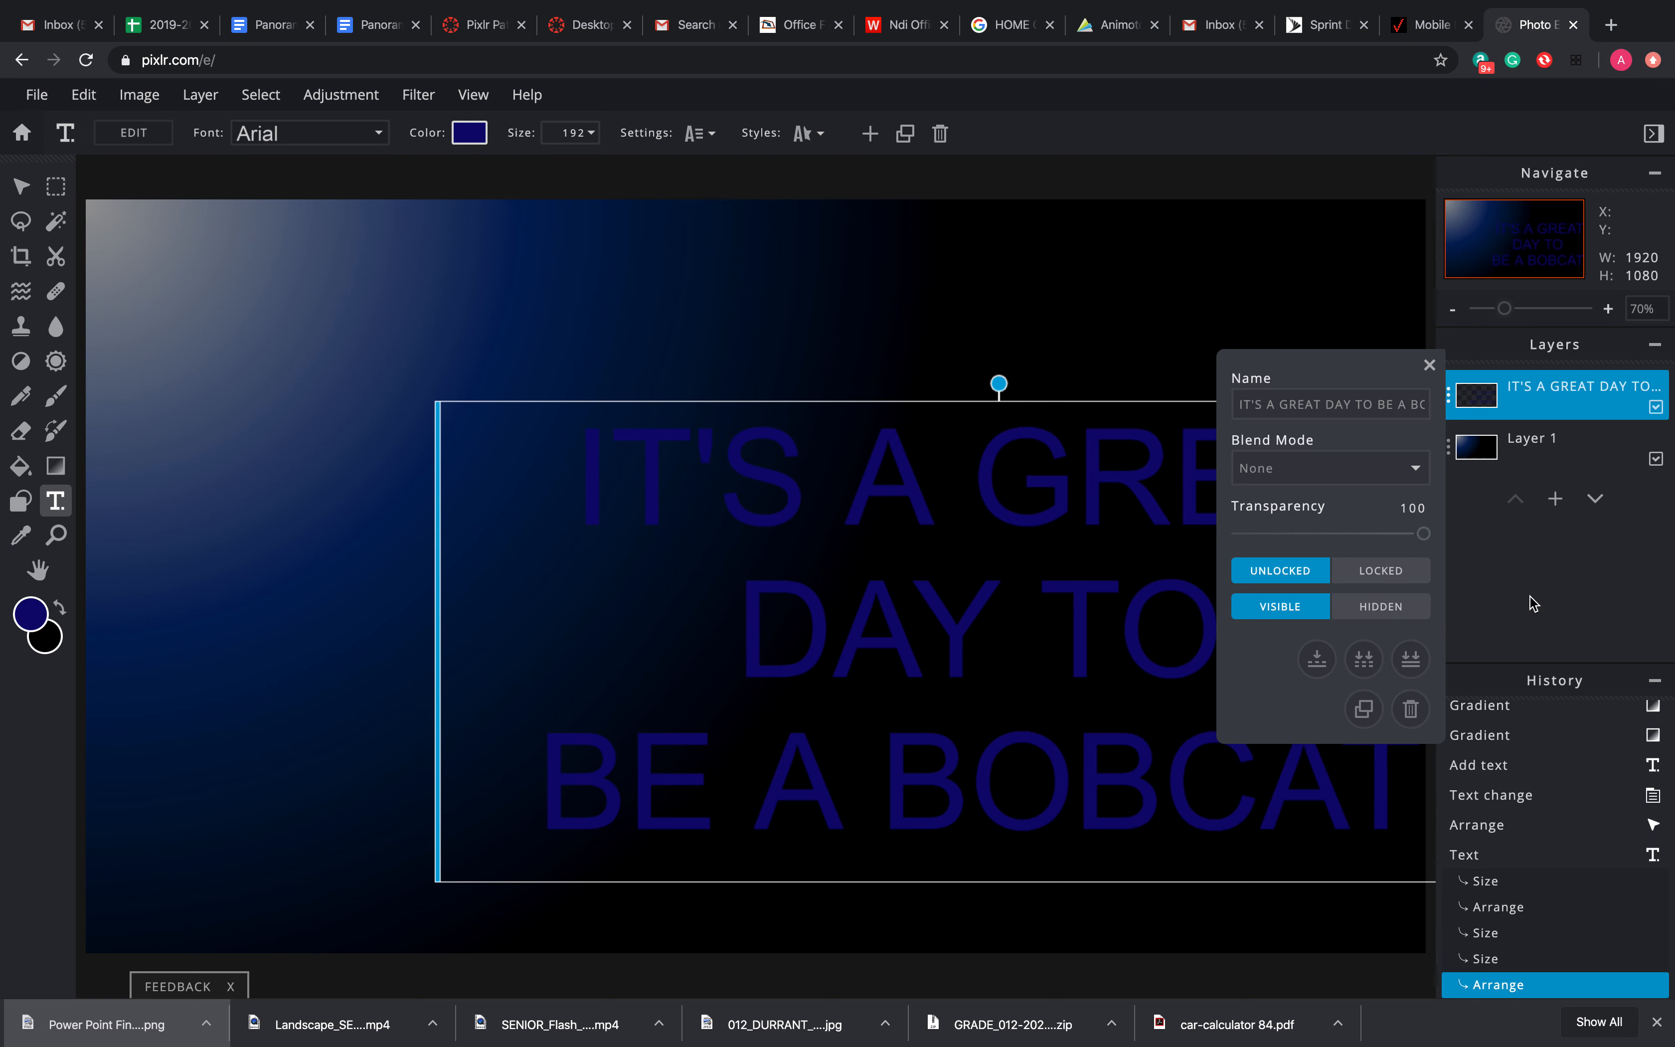
left_click(1623, 424)
left_click(1604, 396)
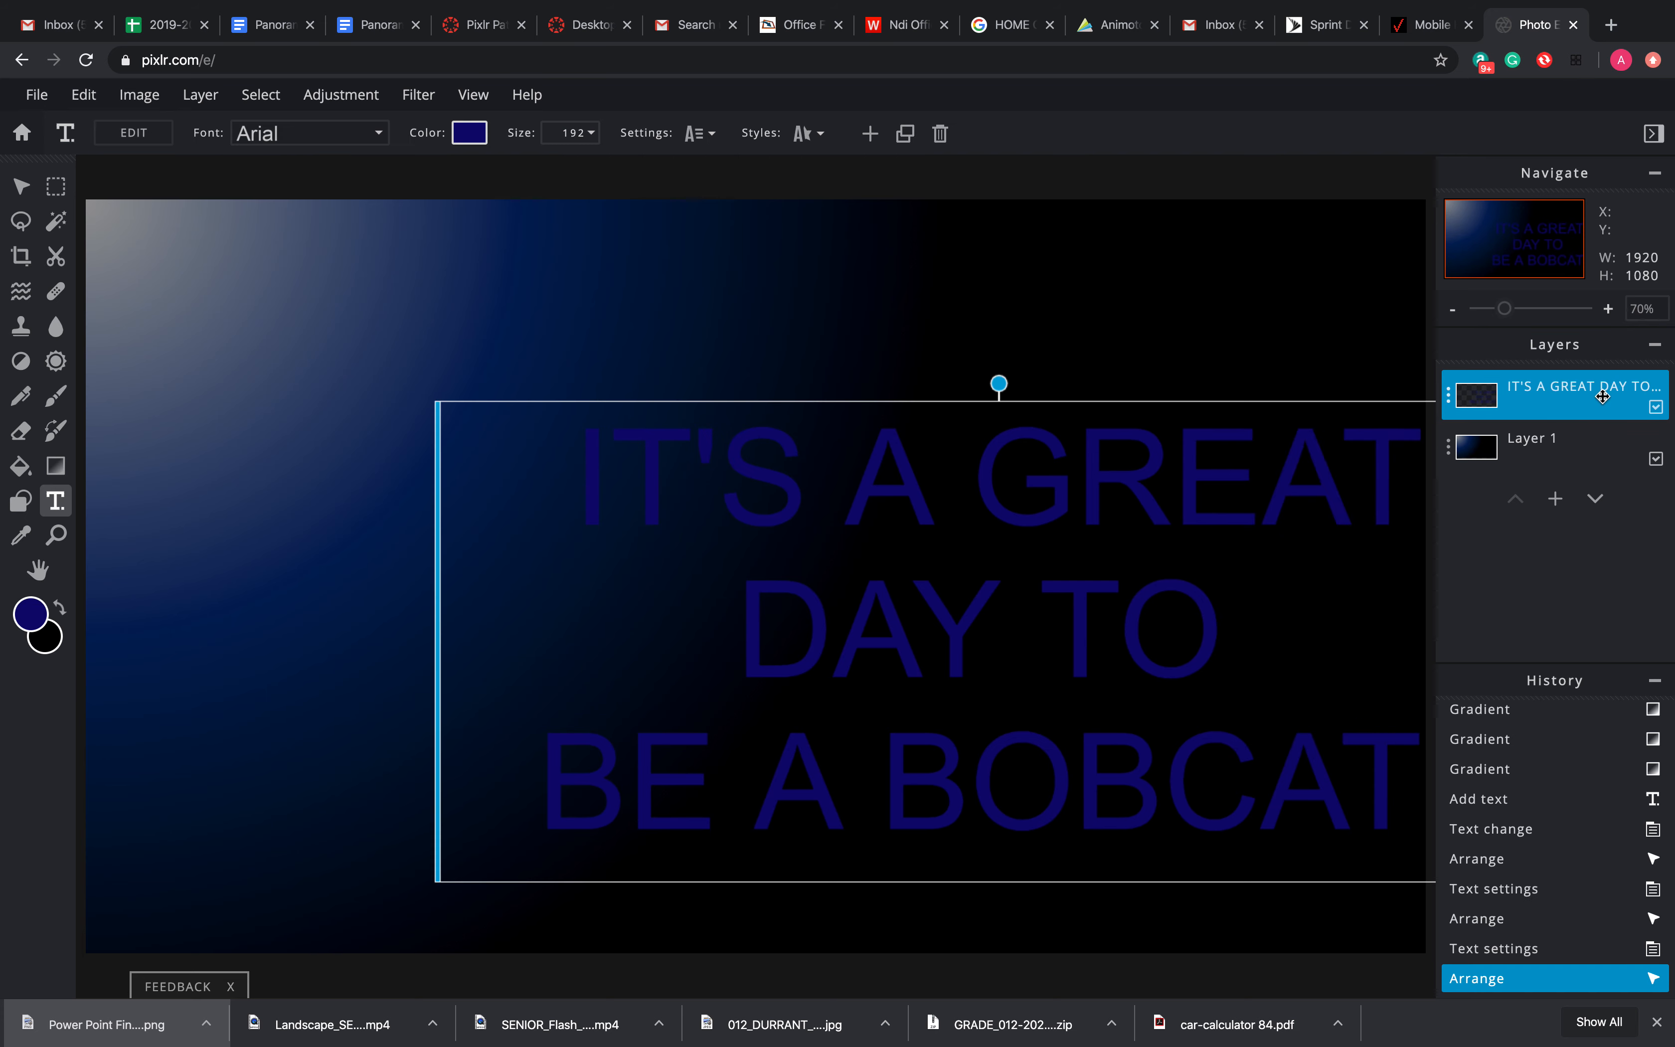
left_click(1604, 396)
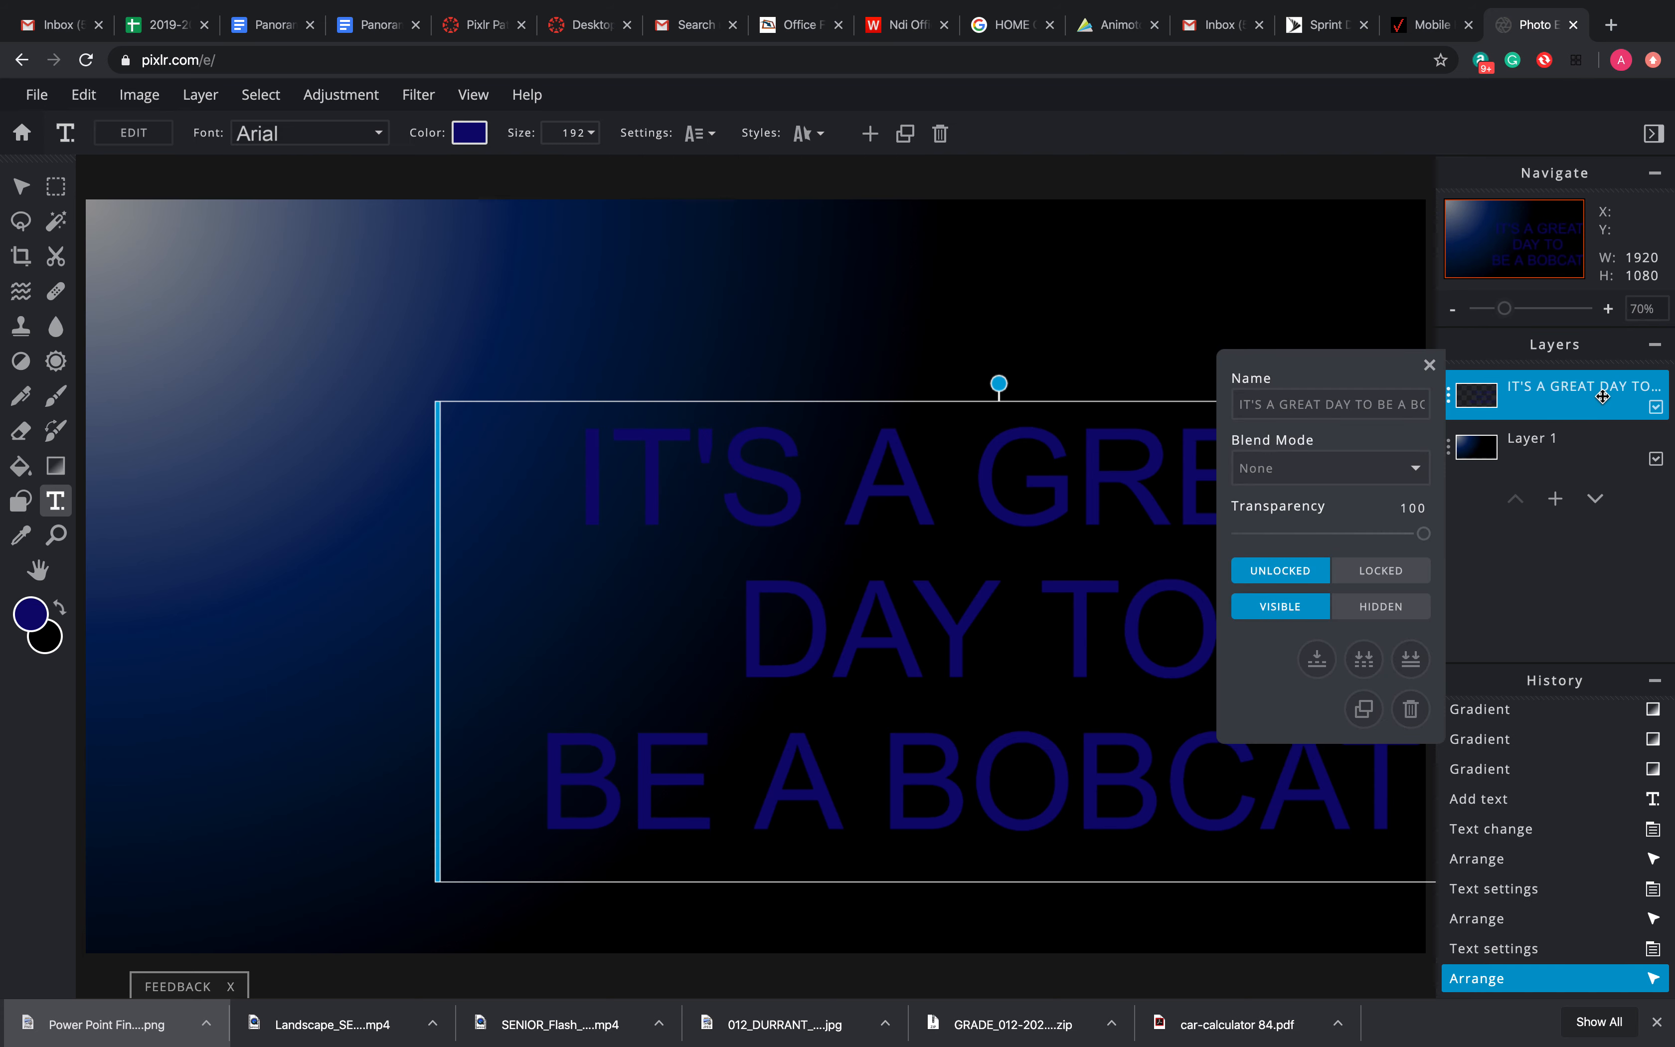
left_click(1415, 468)
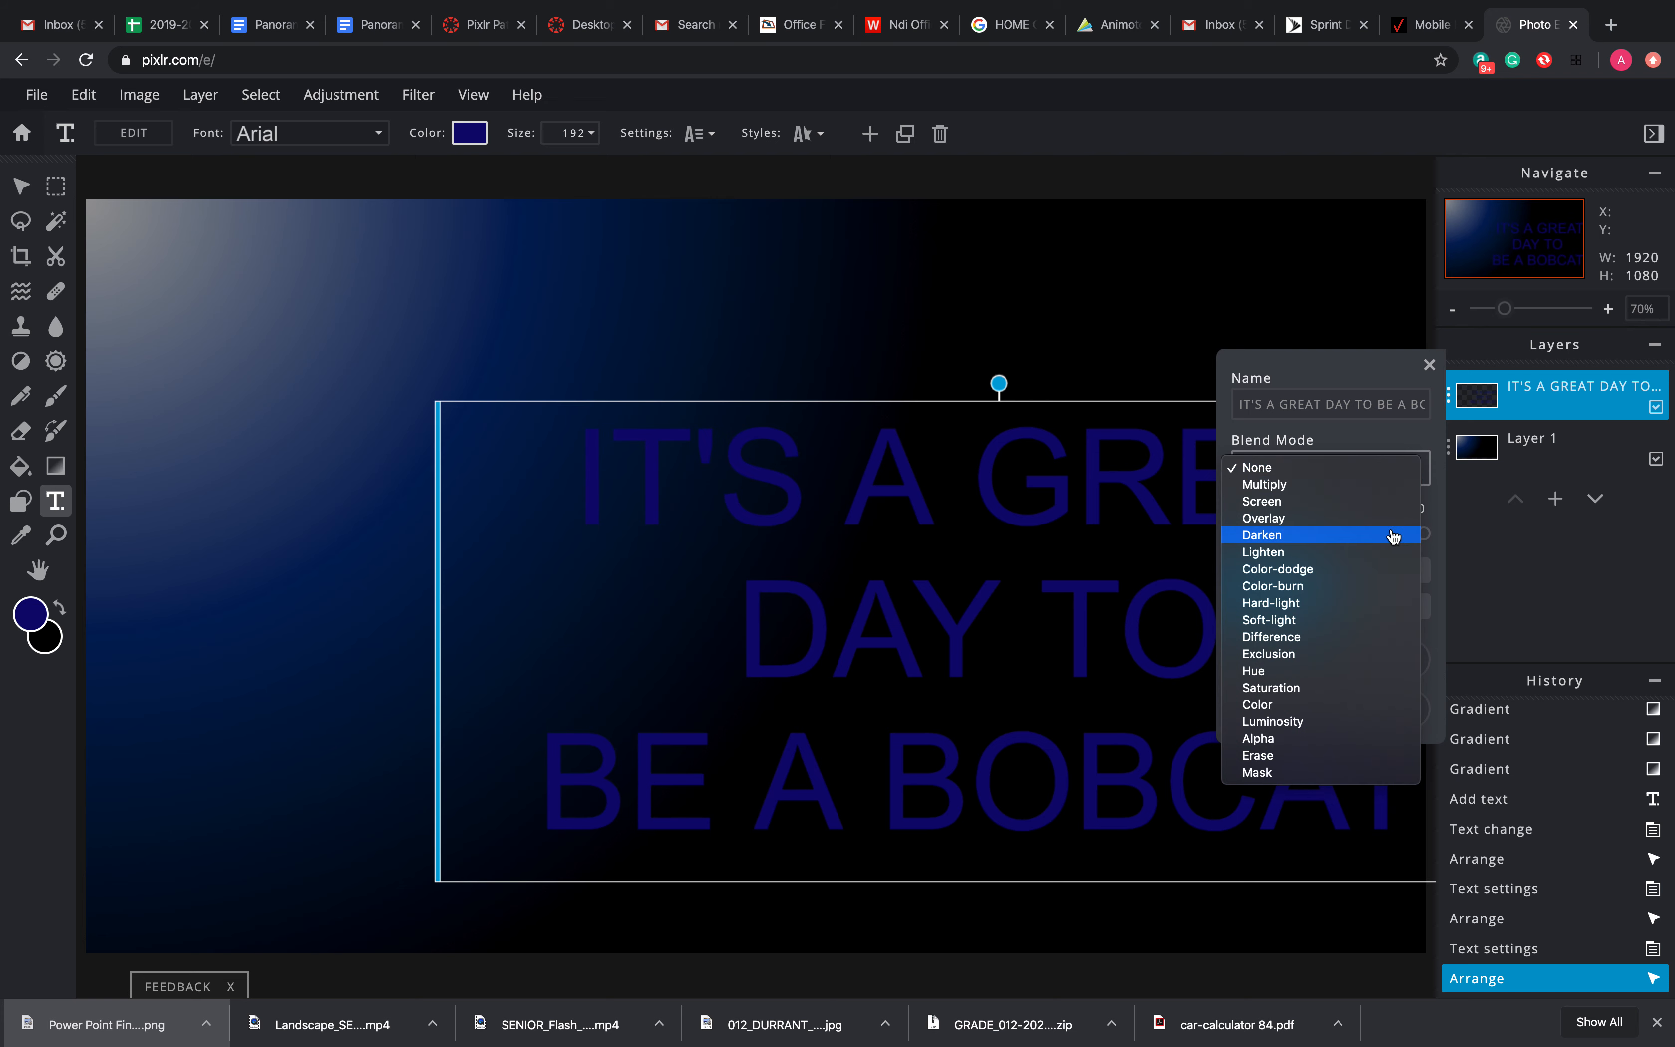
left_click(1388, 562)
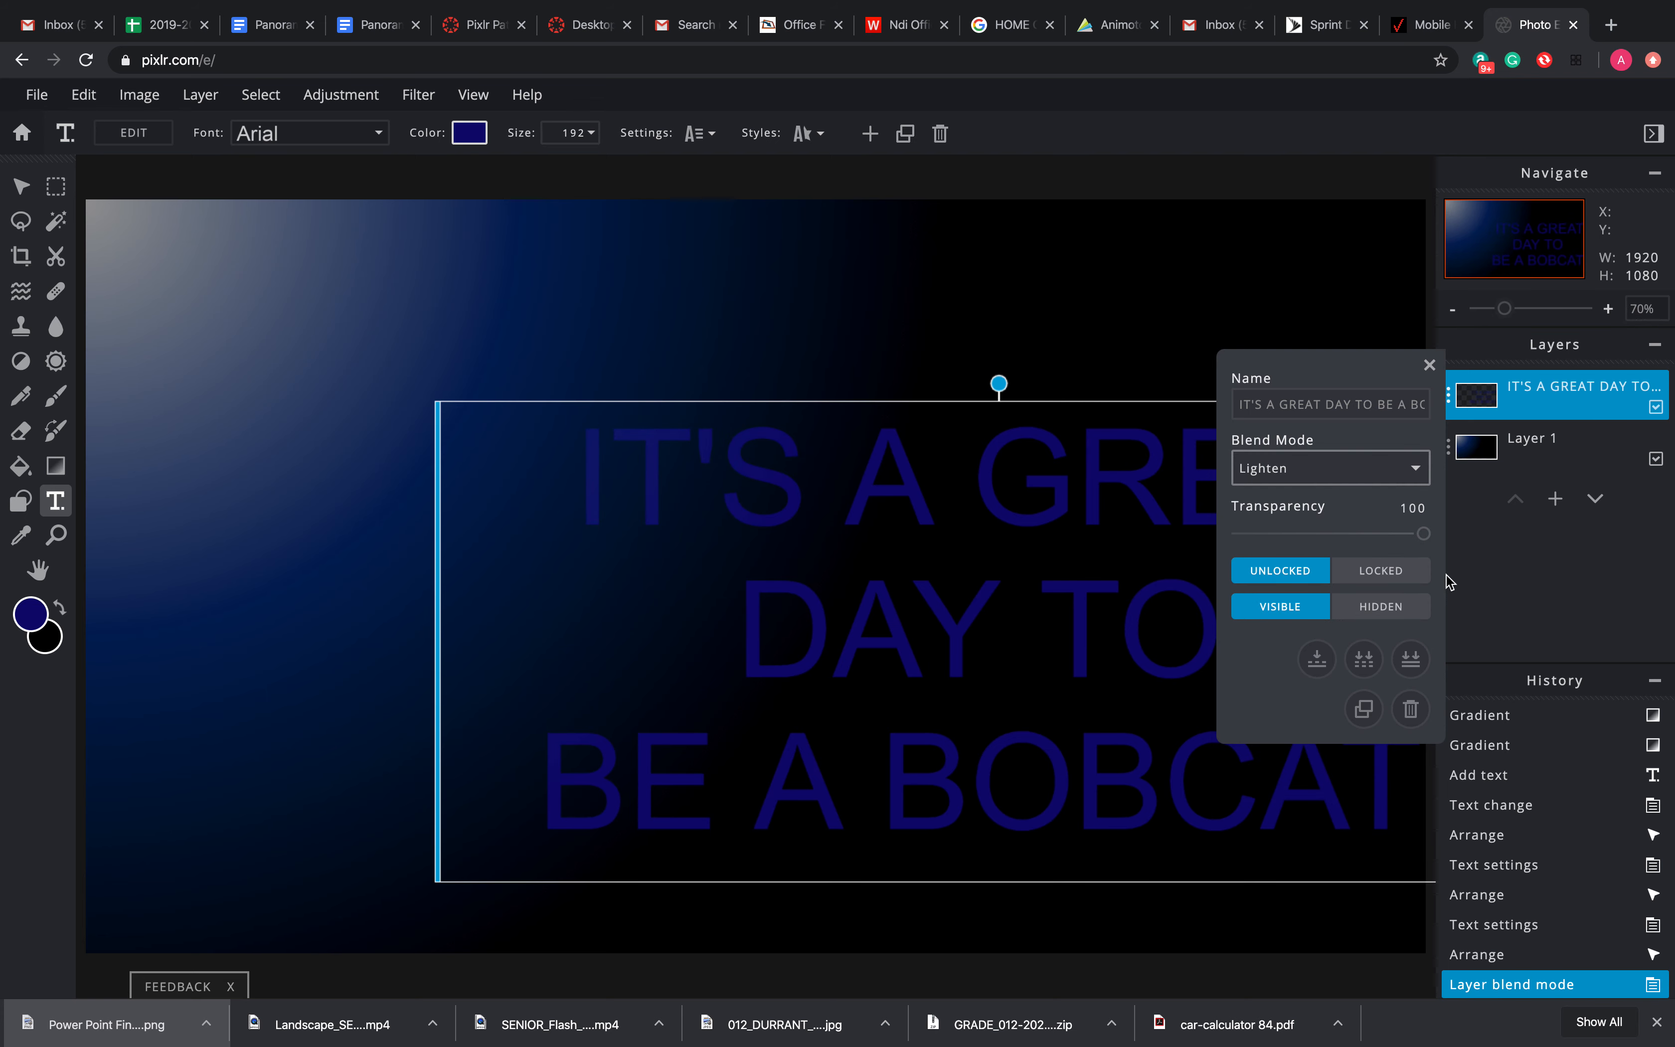
mouse_move(1431, 540)
left_mouse_down()
mouse_move(1337, 540)
mouse_move(1426, 533)
left_mouse_up()
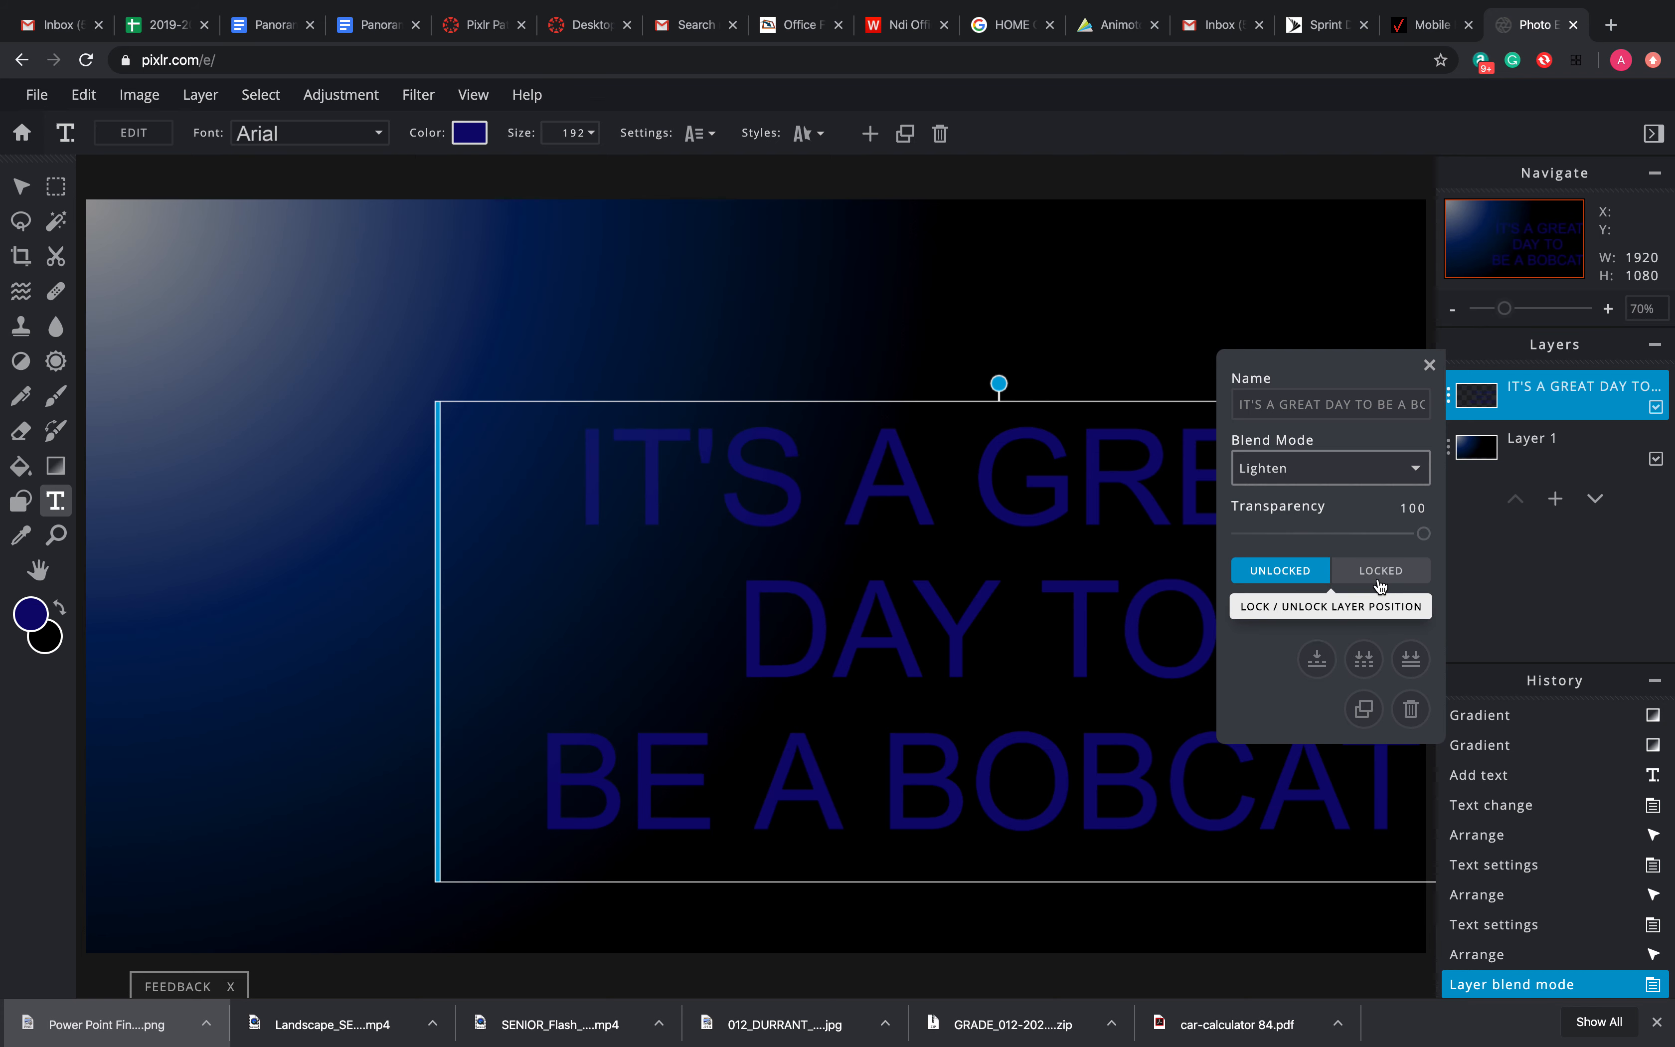
left_click(1577, 391)
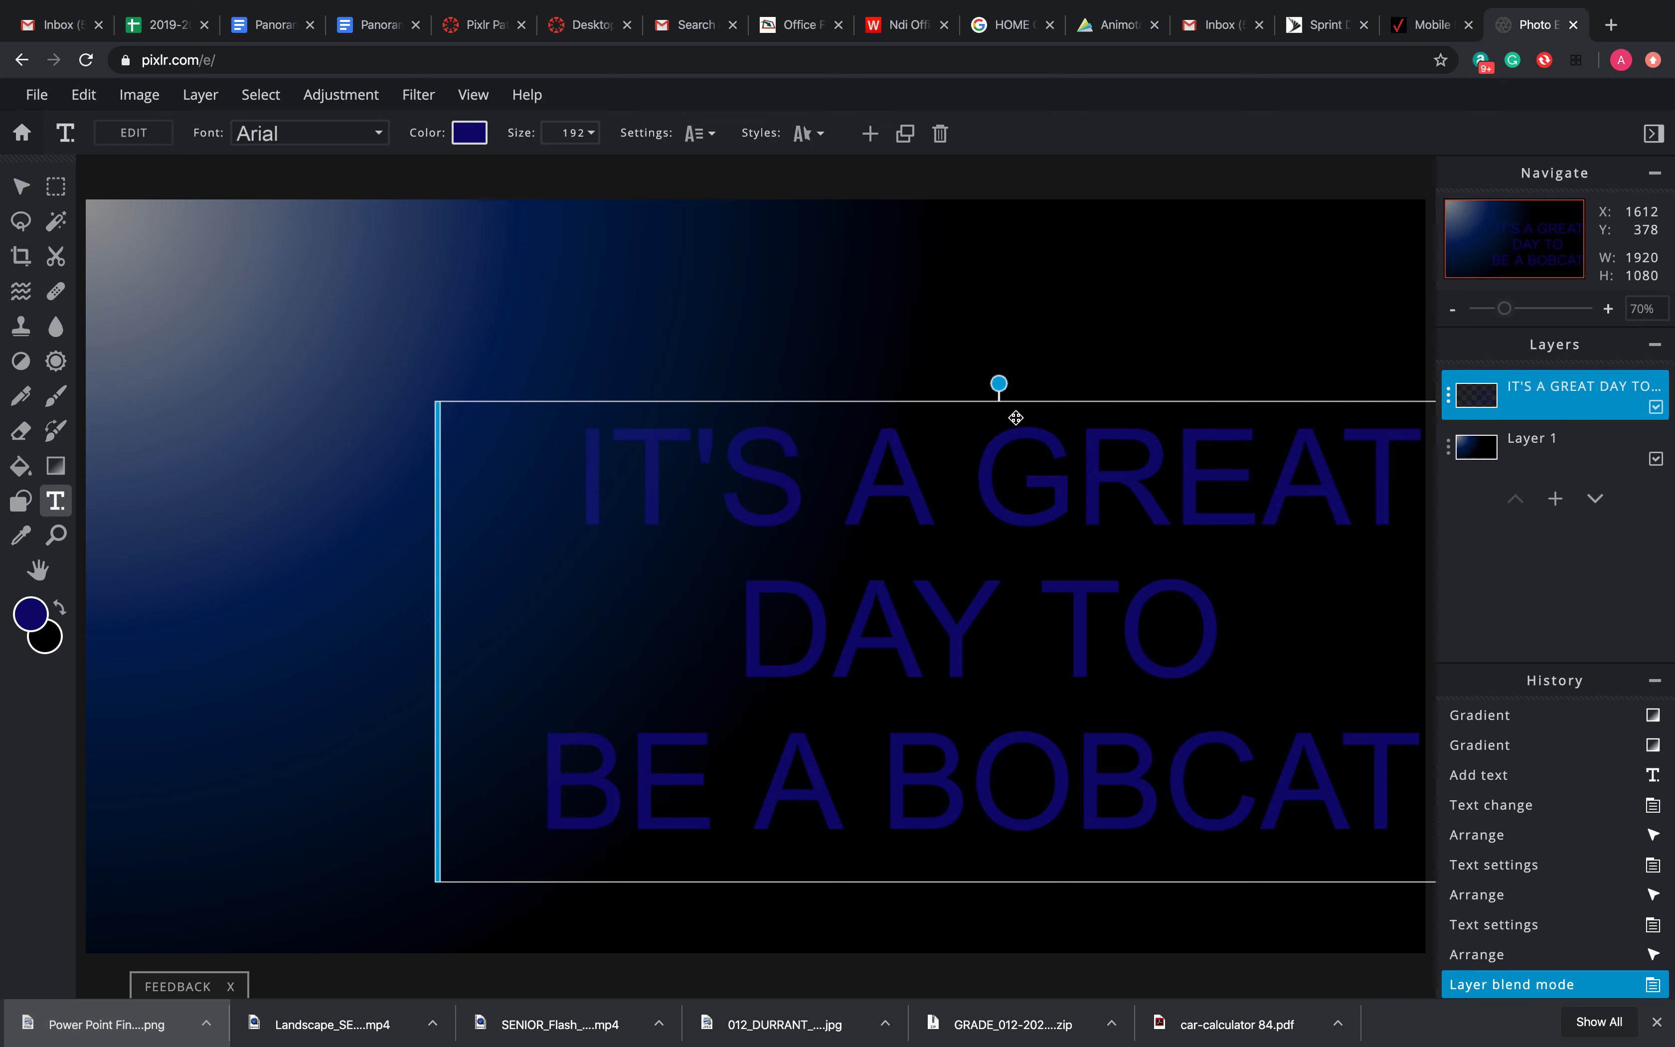
left_click(200, 95)
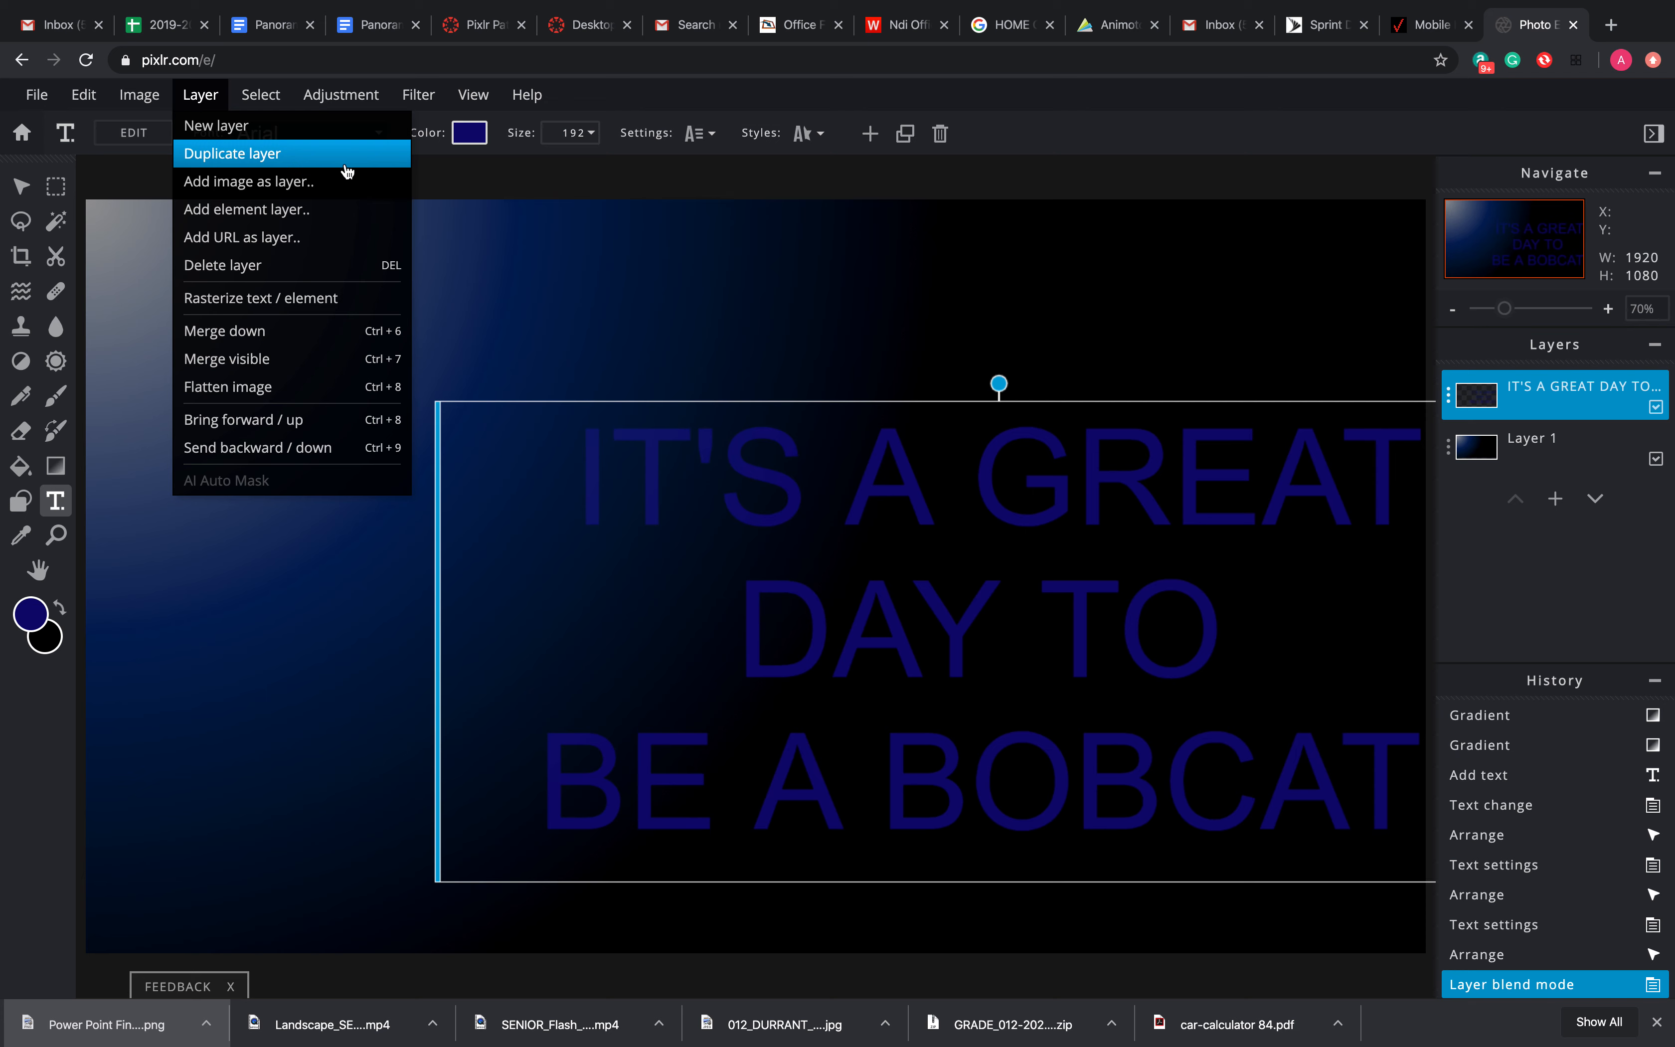
mouse_move(348, 109)
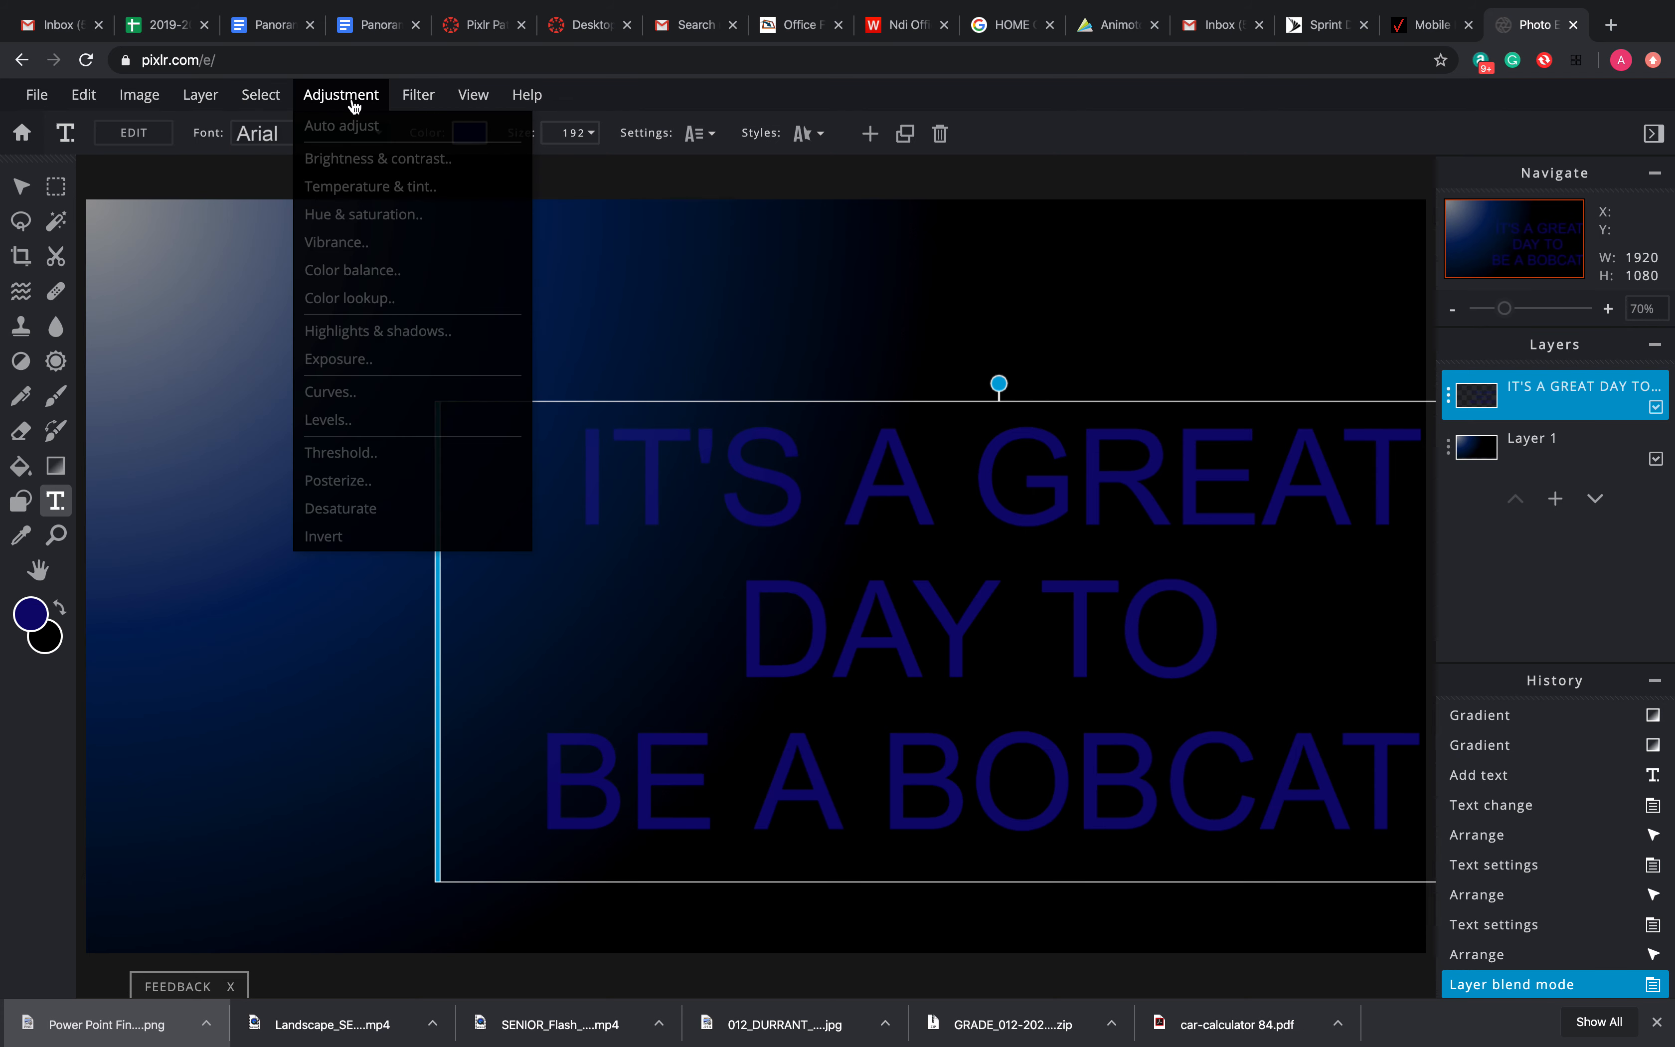
Tighten the text's line space to -19 with letter space at 0, and align the text left
left_click(720, 142)
left_click_drag(614, 251, 553, 320)
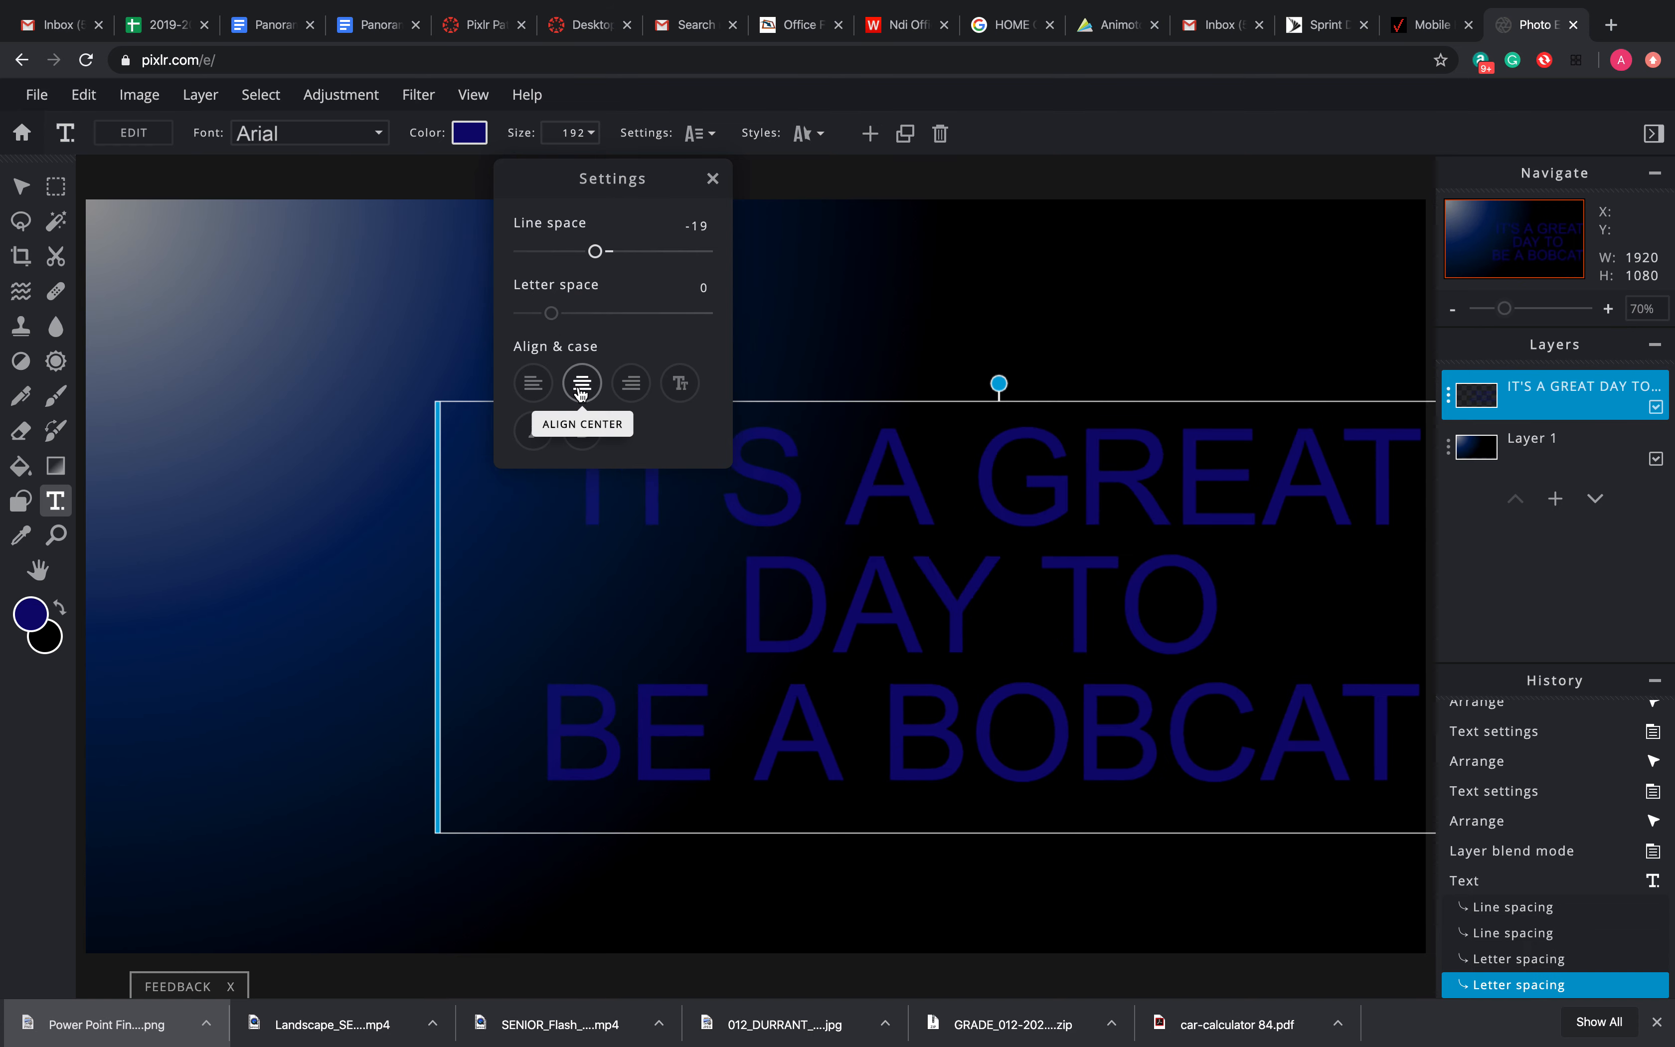
left_click(533, 382)
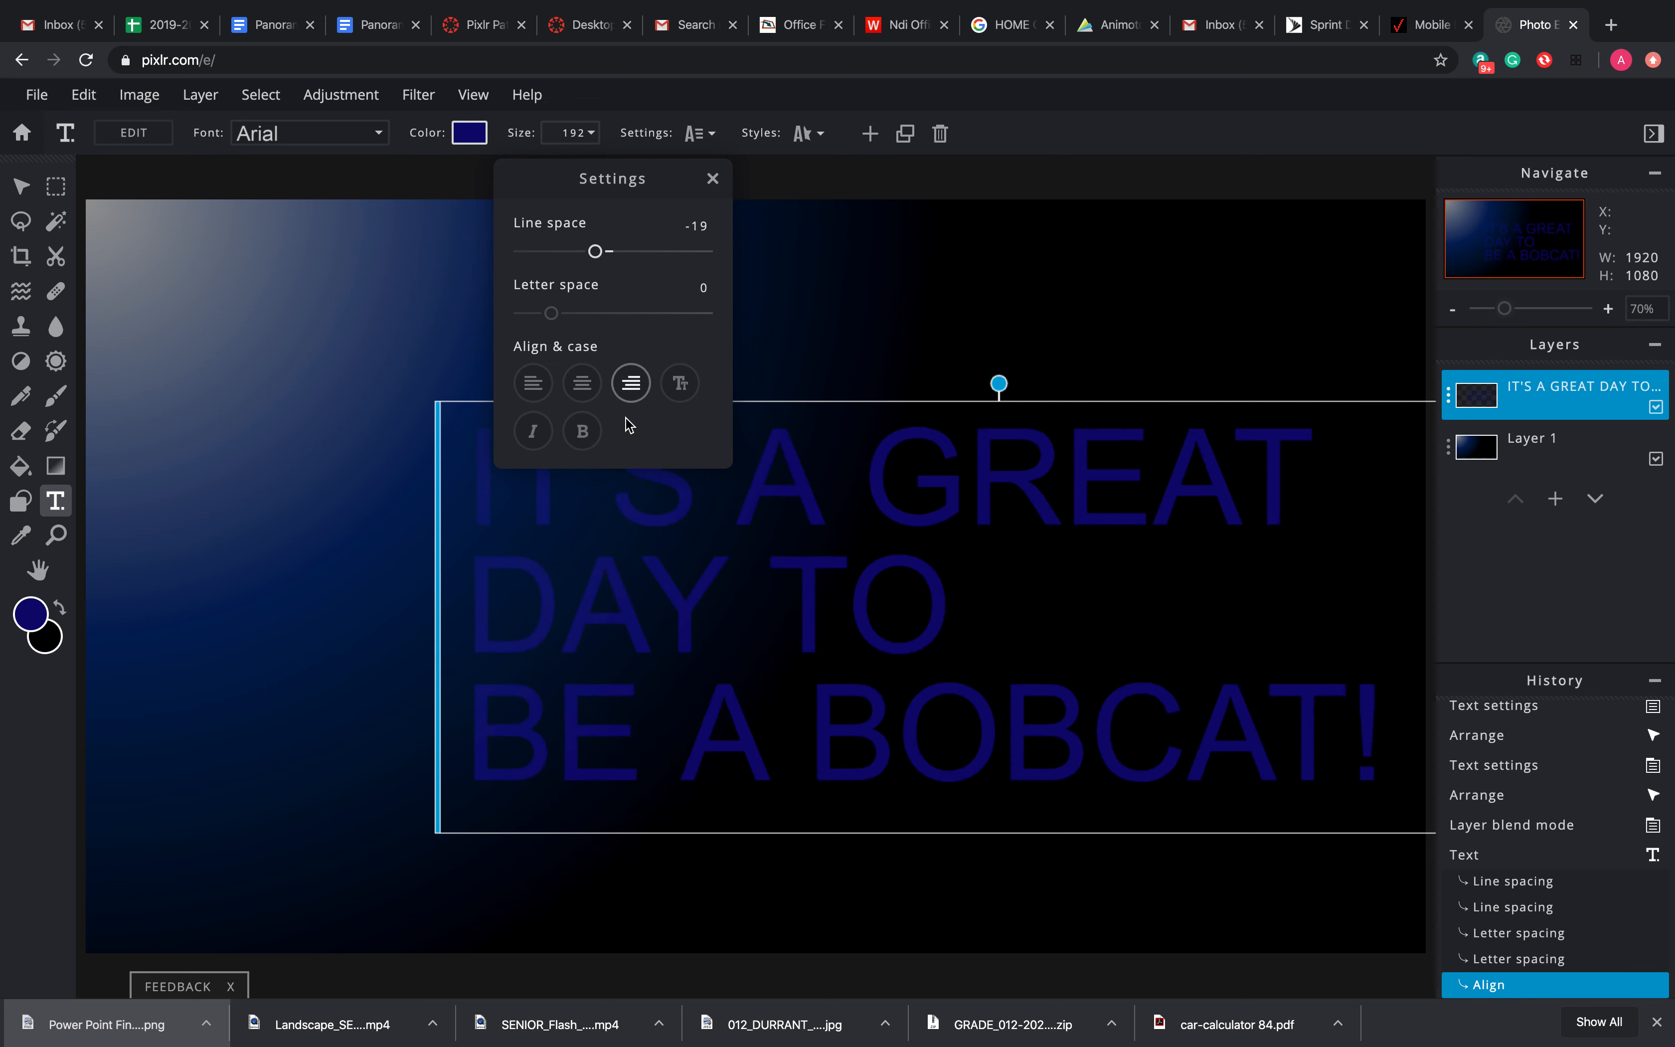
Try bold and uppercase on the text, switch each off again, and close the text settings
left_click(583, 433)
left_click(583, 436)
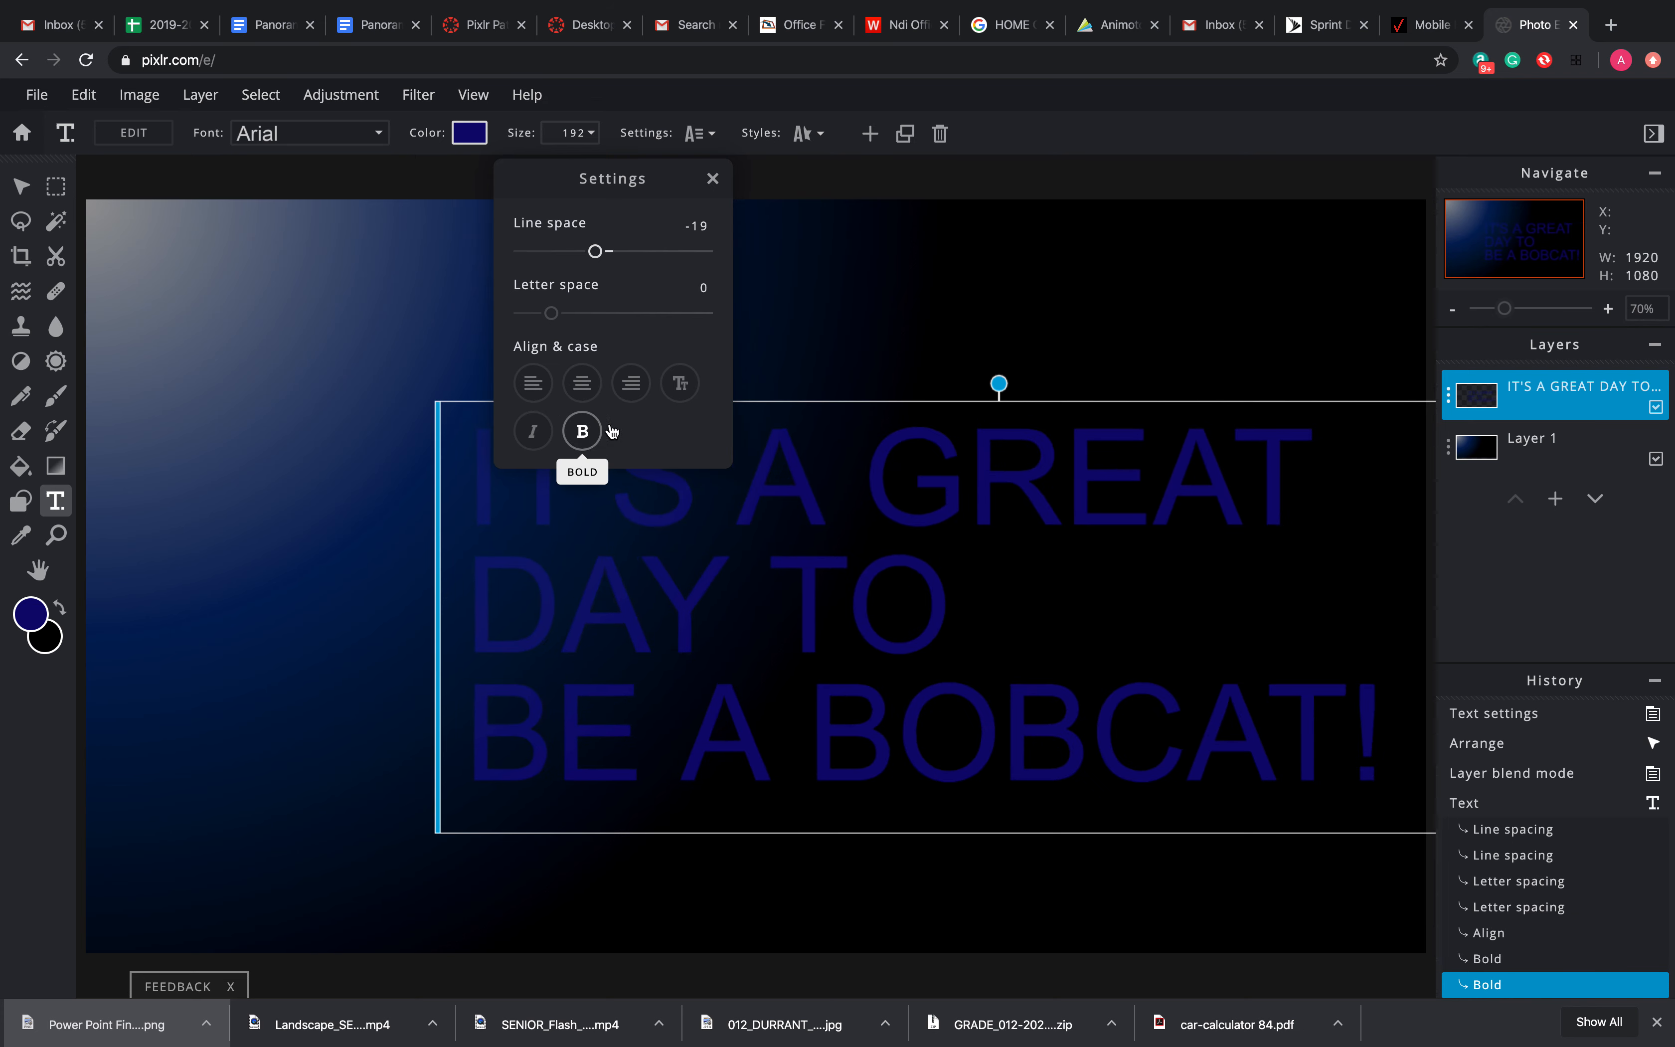
left_click(684, 392)
left_click(681, 385)
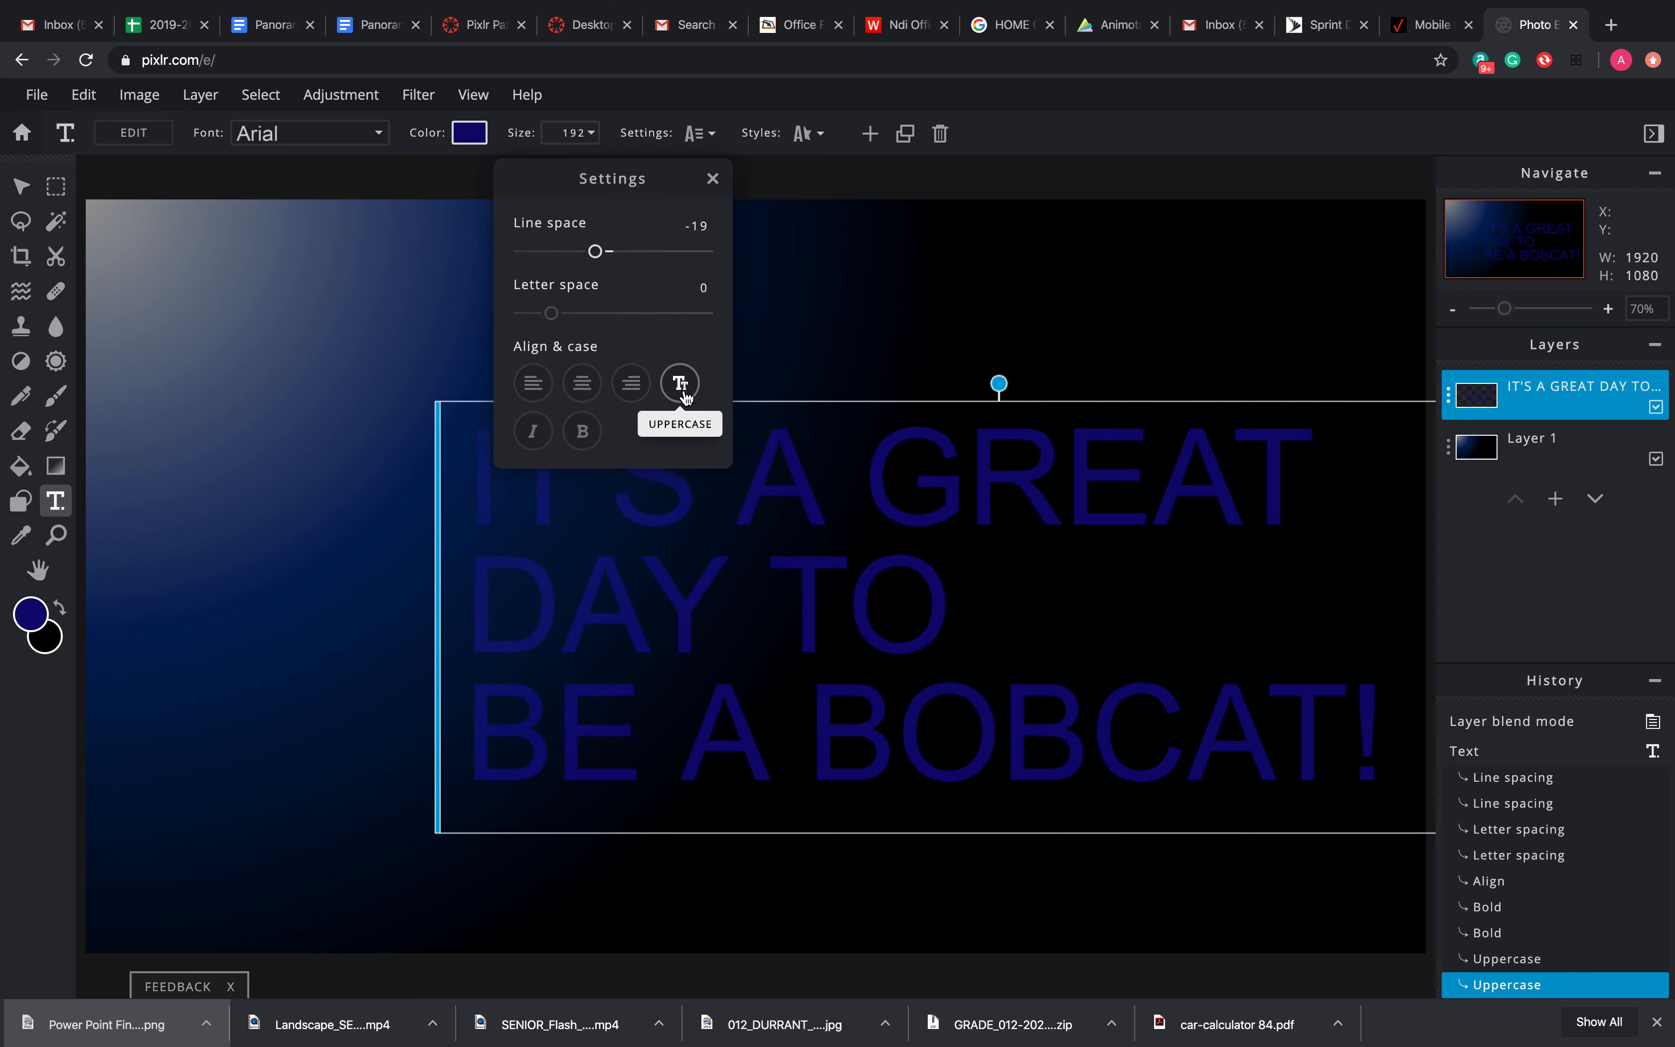
left_click(717, 180)
Try a text background in full, line and word modes, and turn the background off
left_click(800, 144)
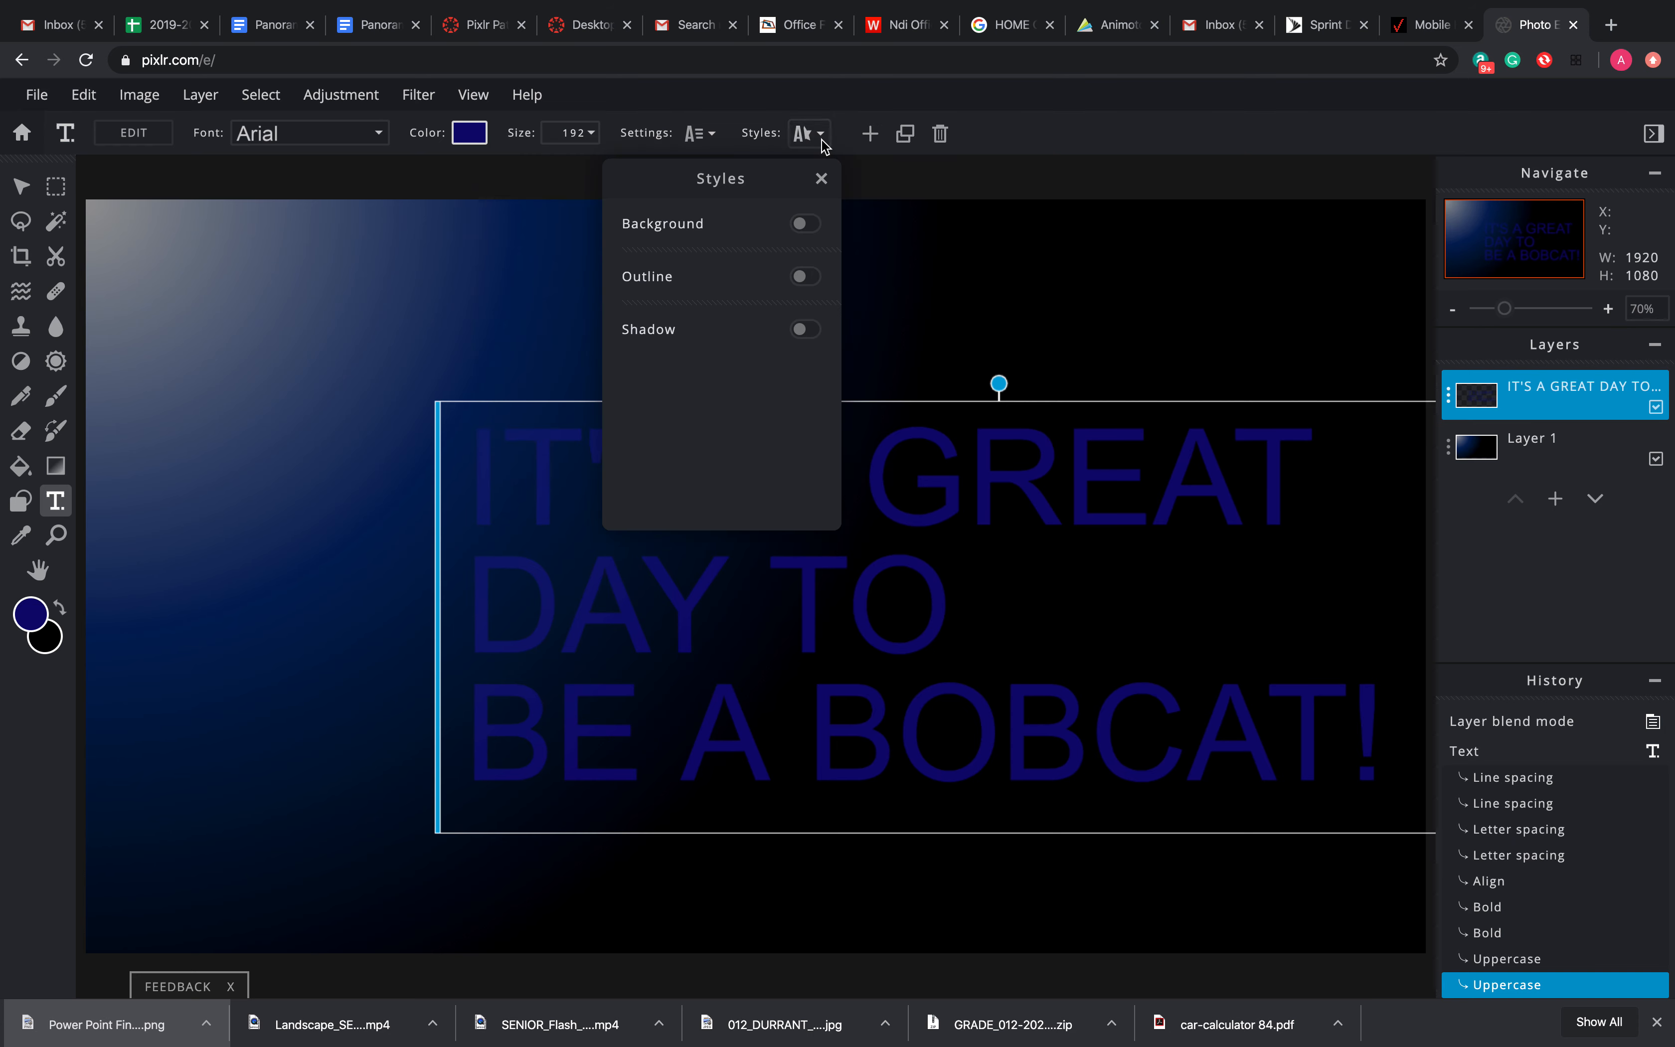
left_click(810, 224)
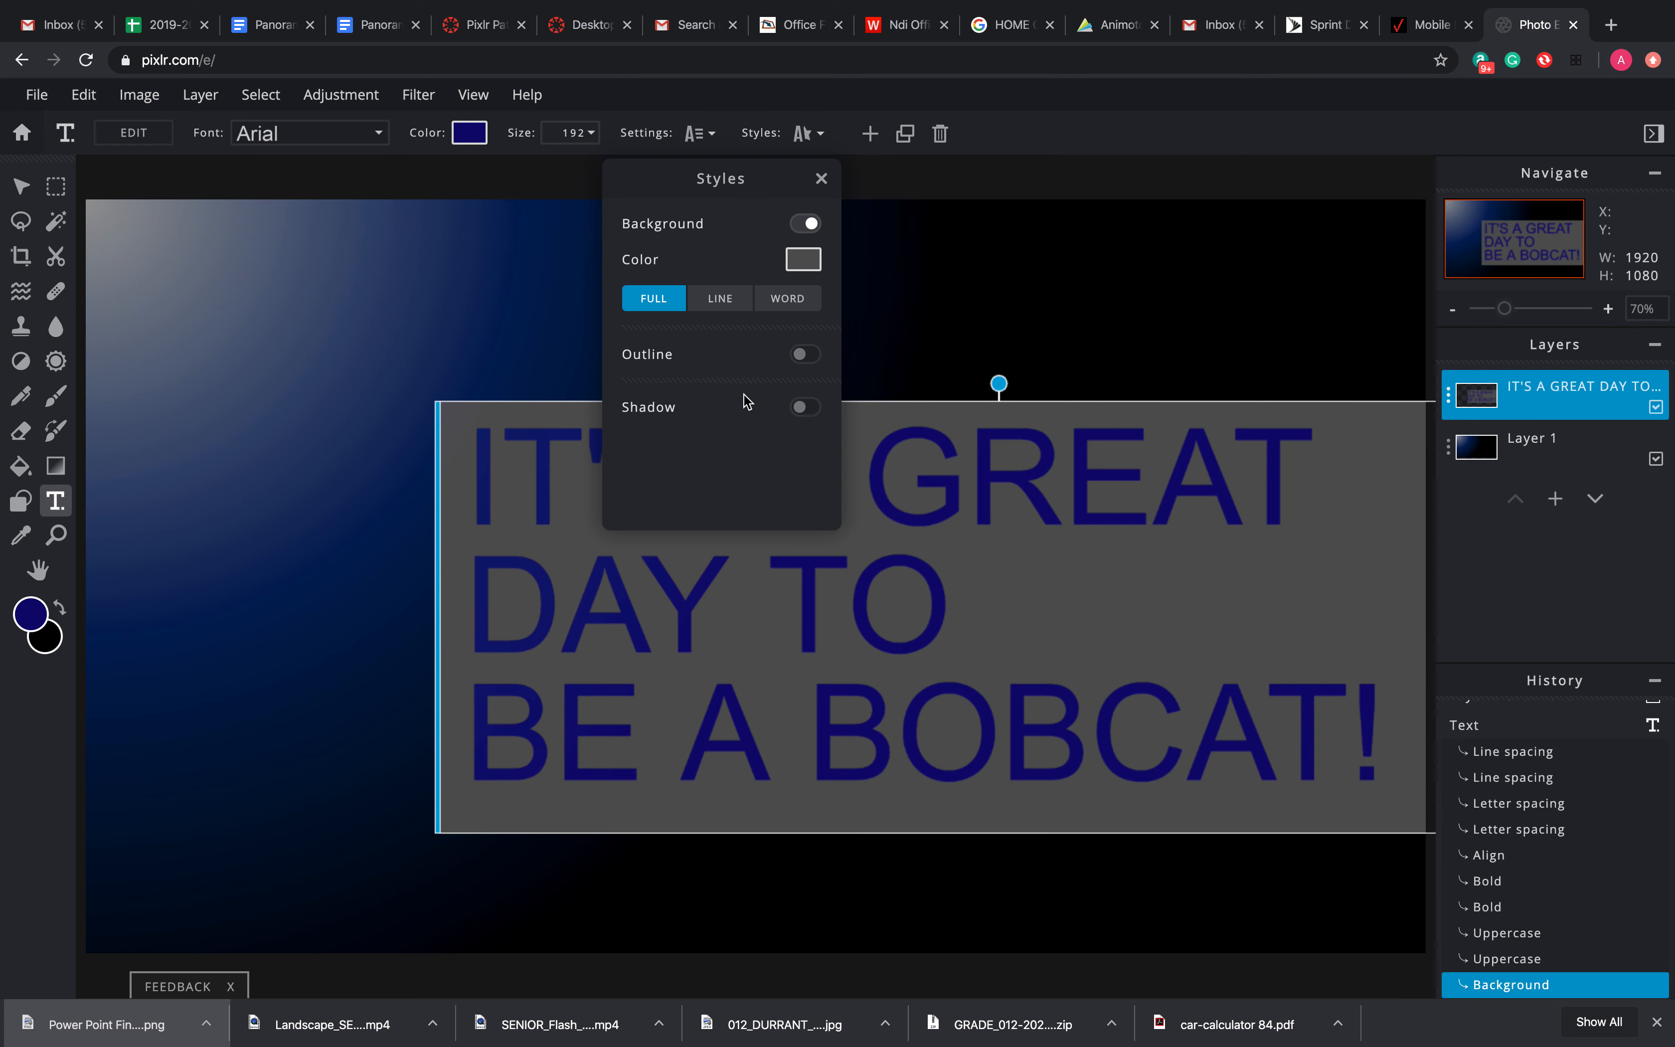
left_click(736, 309)
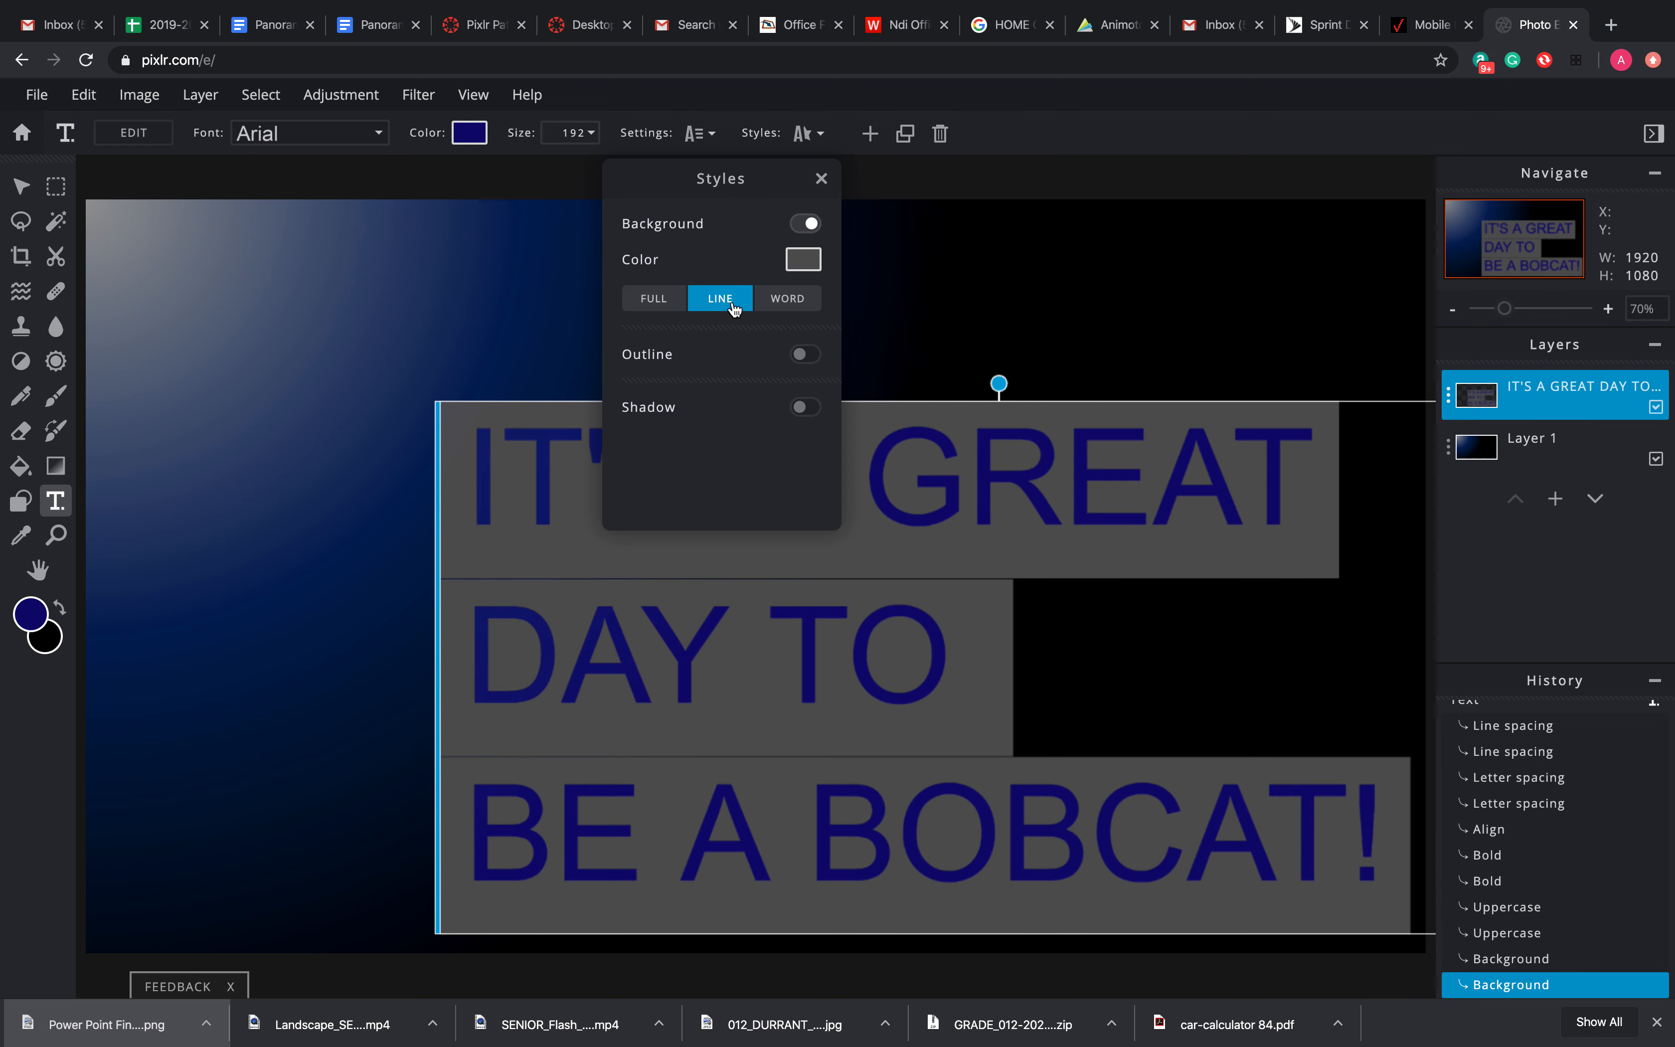
left_click(787, 303)
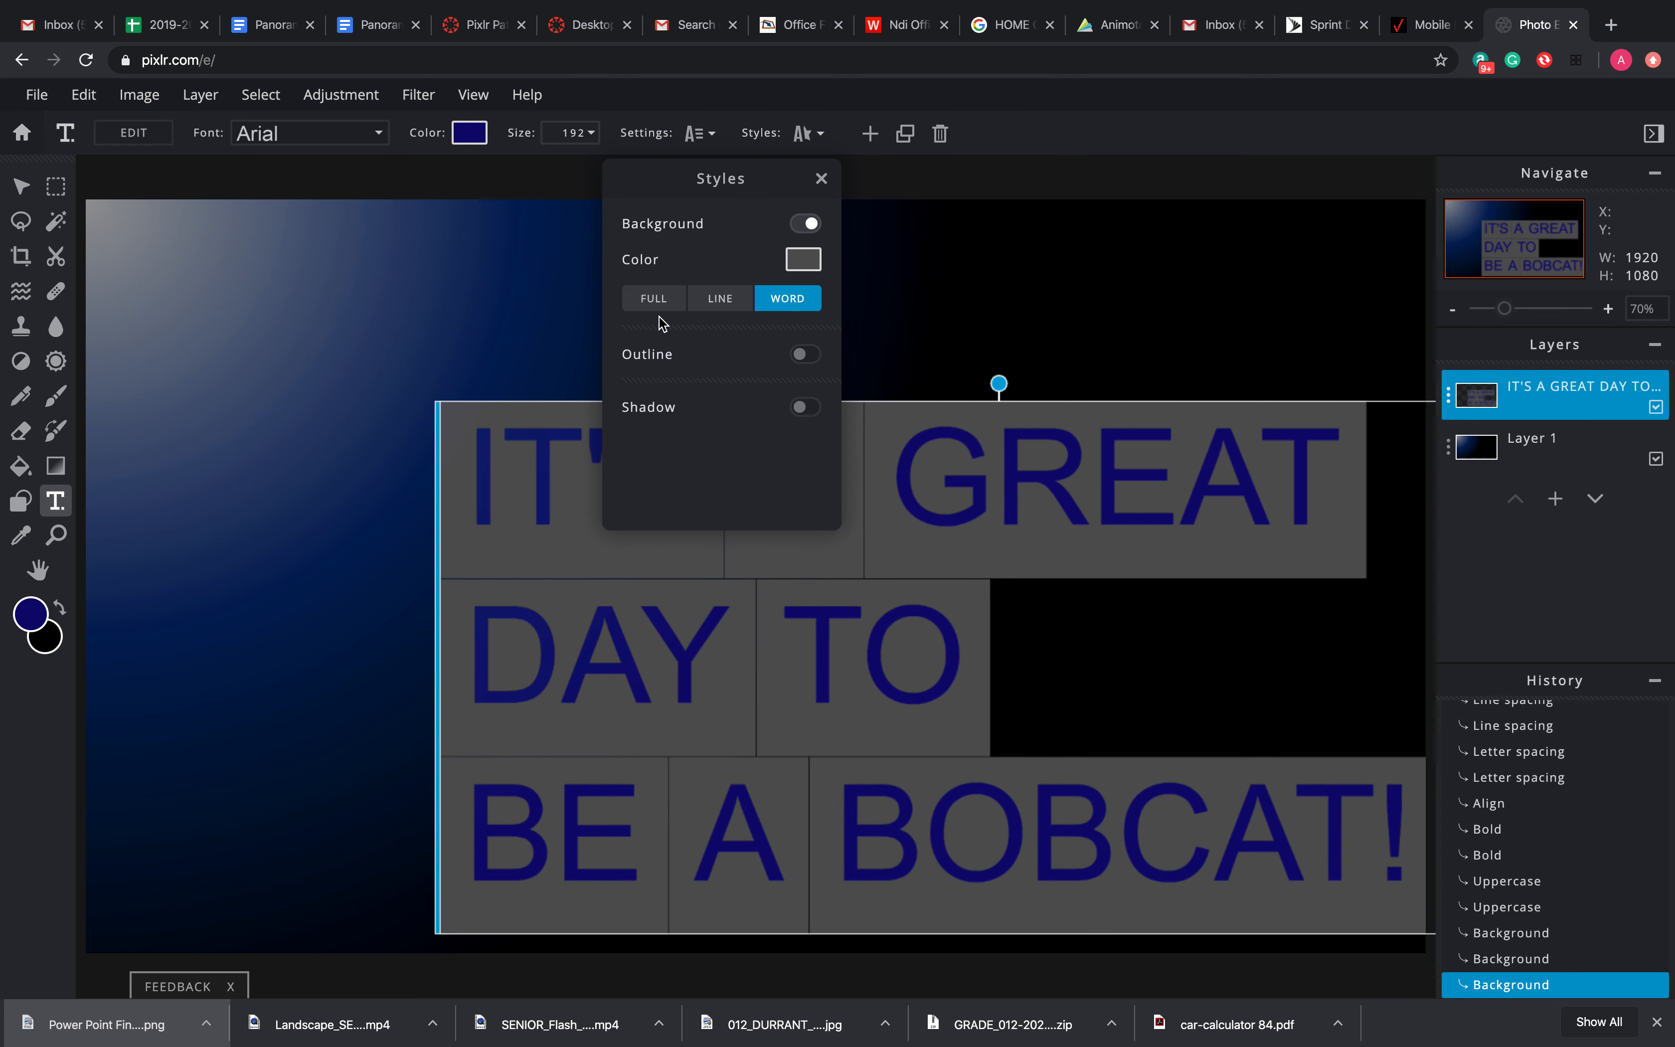
left_click(529, 494)
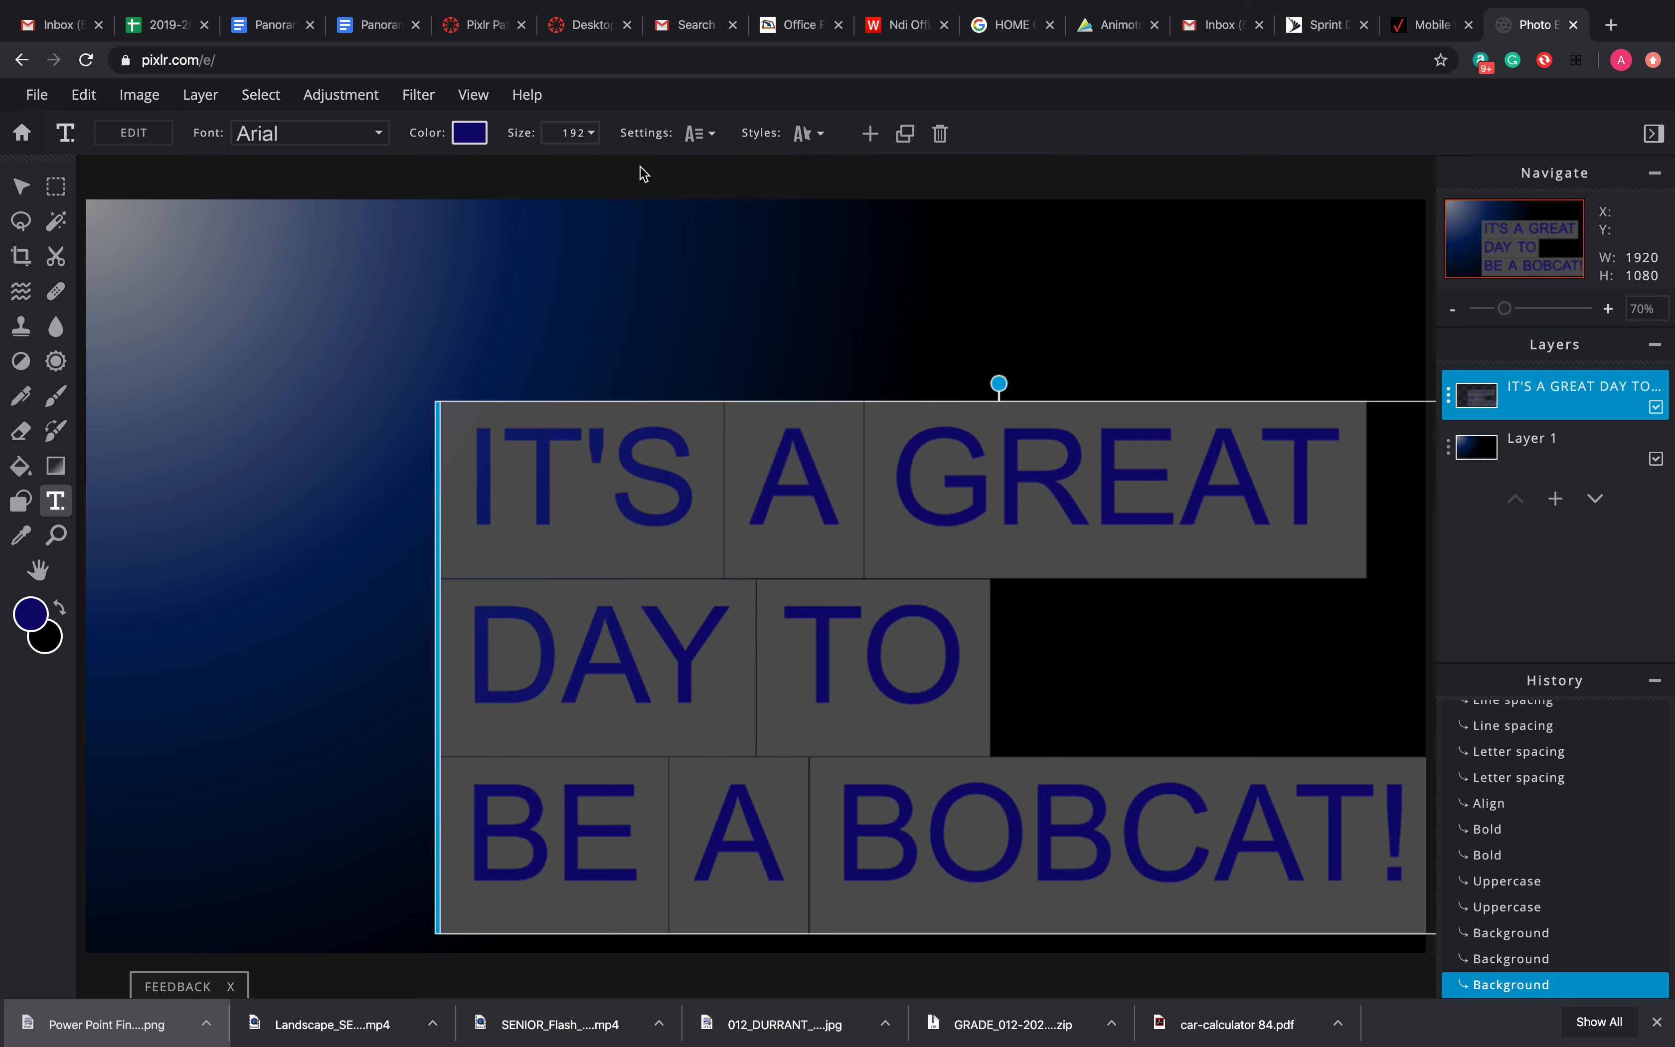
left_click(819, 135)
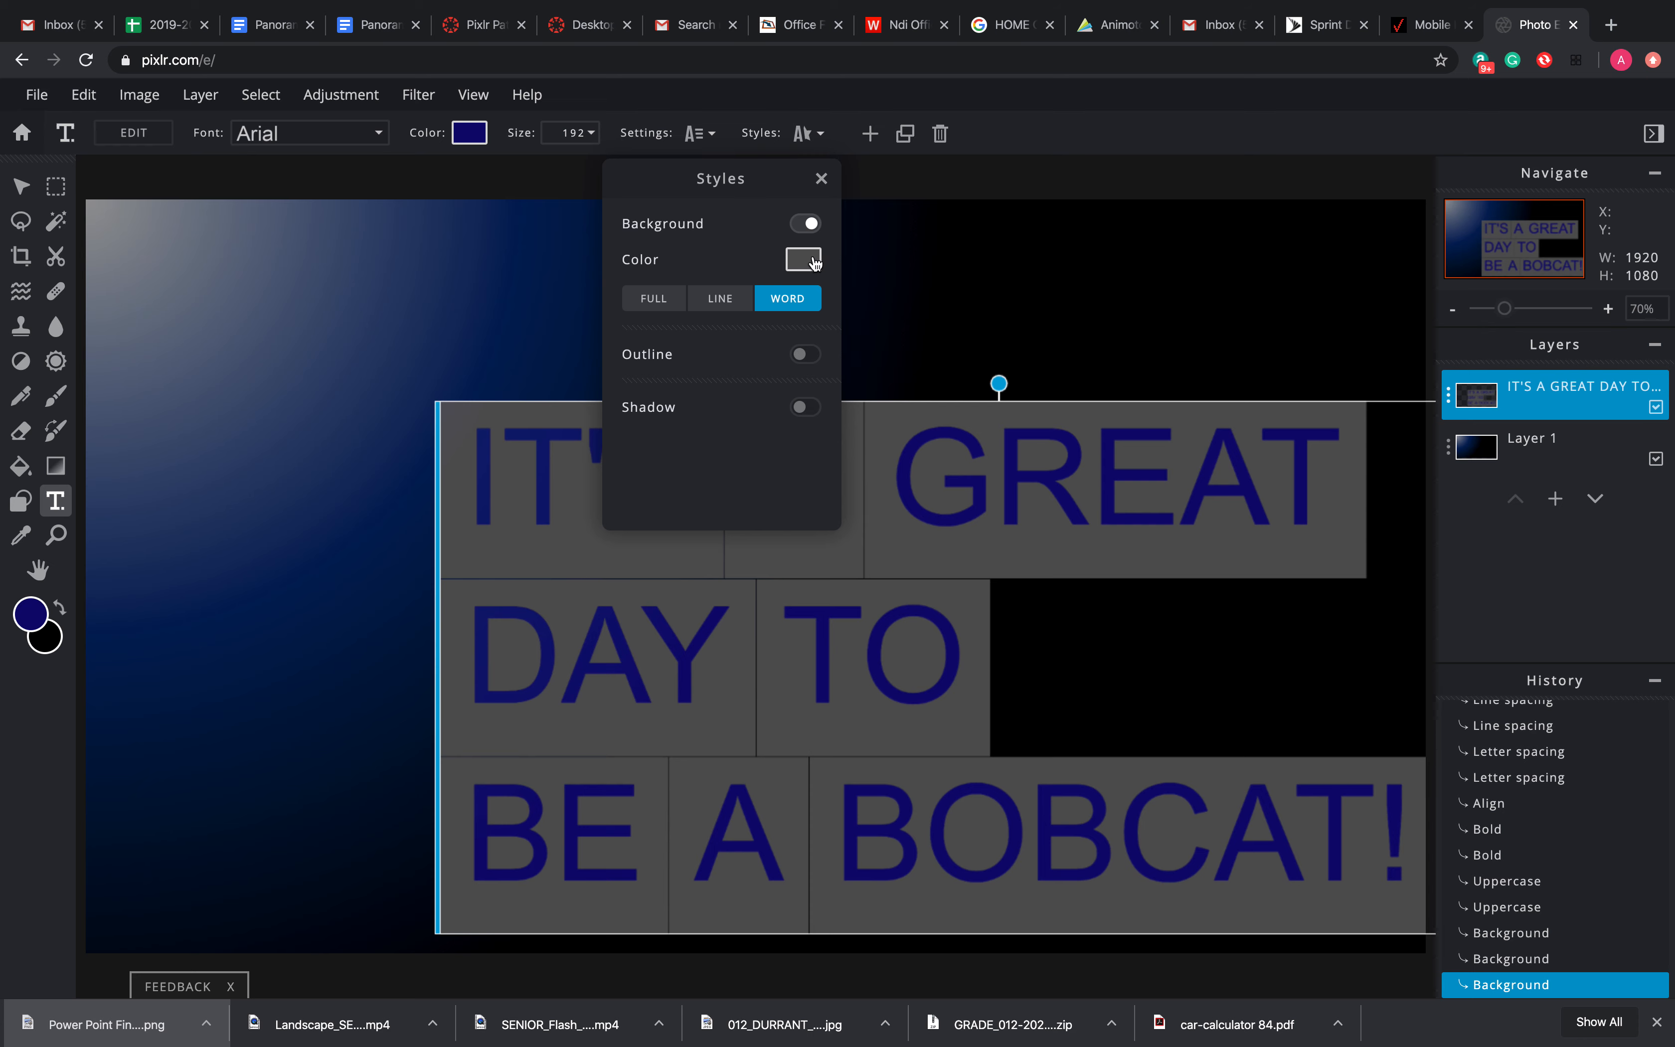
left_click(807, 224)
Turn on the text outline and colour it dark green, #0B7658
left_click(804, 278)
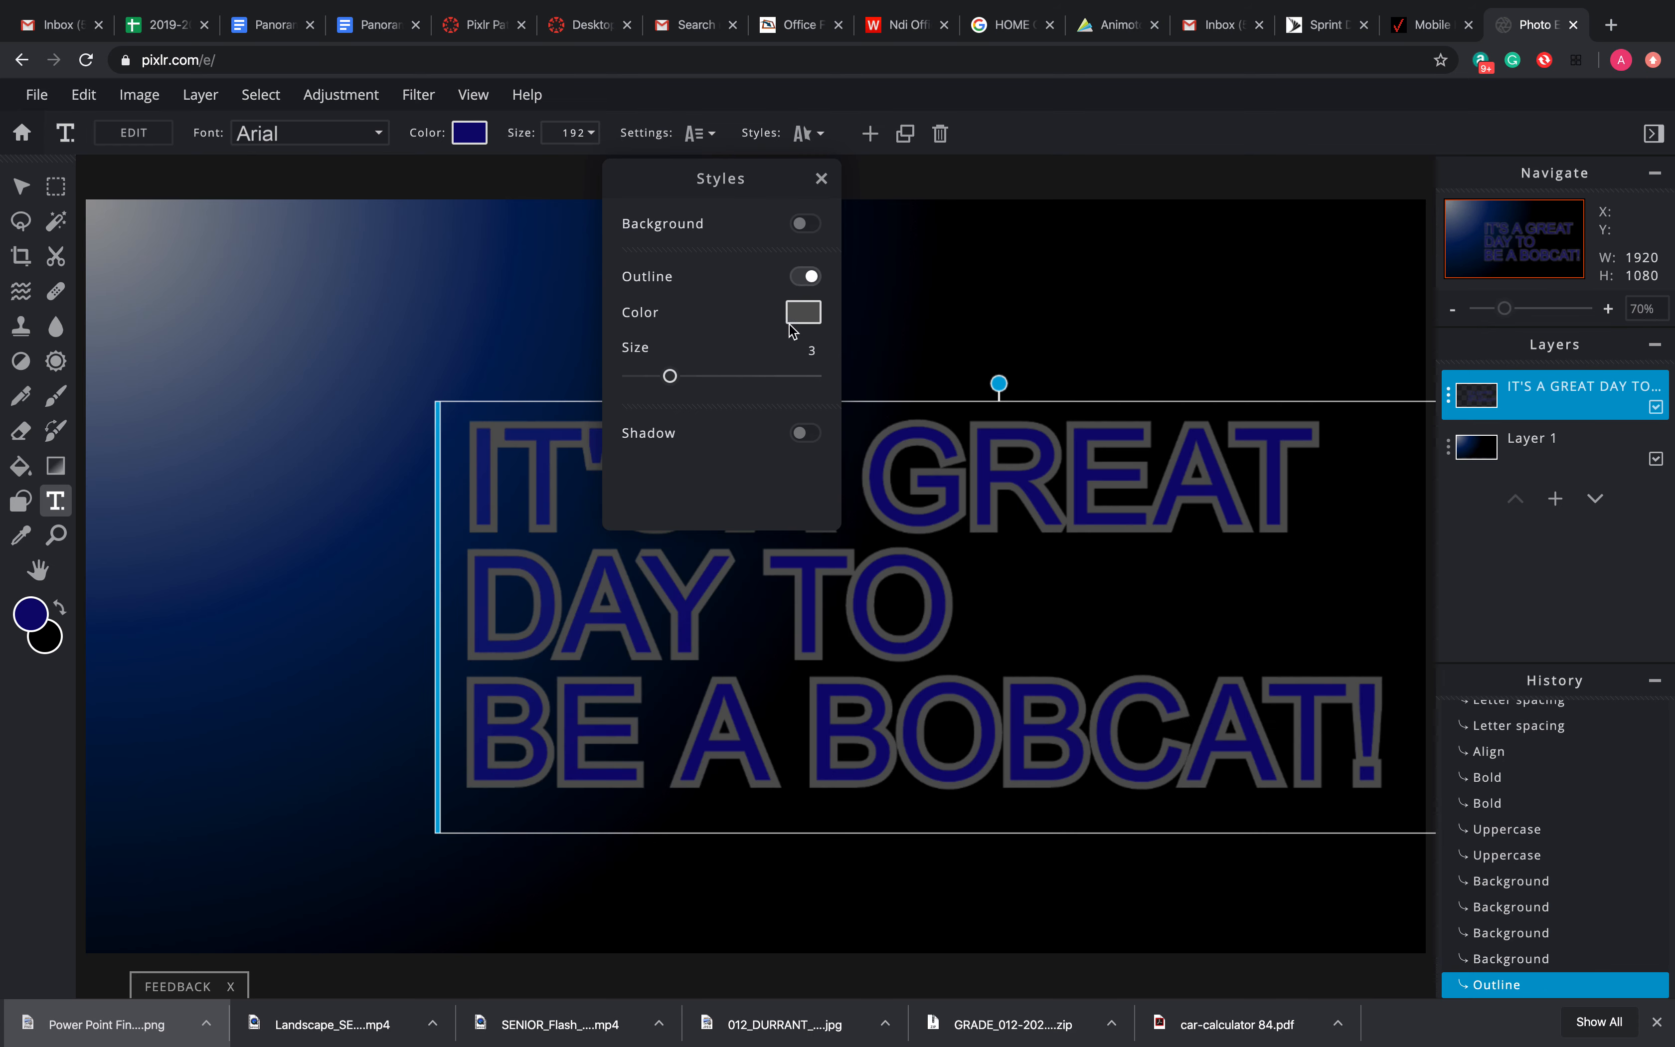
left_click(799, 315)
left_click(723, 477)
left_click(811, 491)
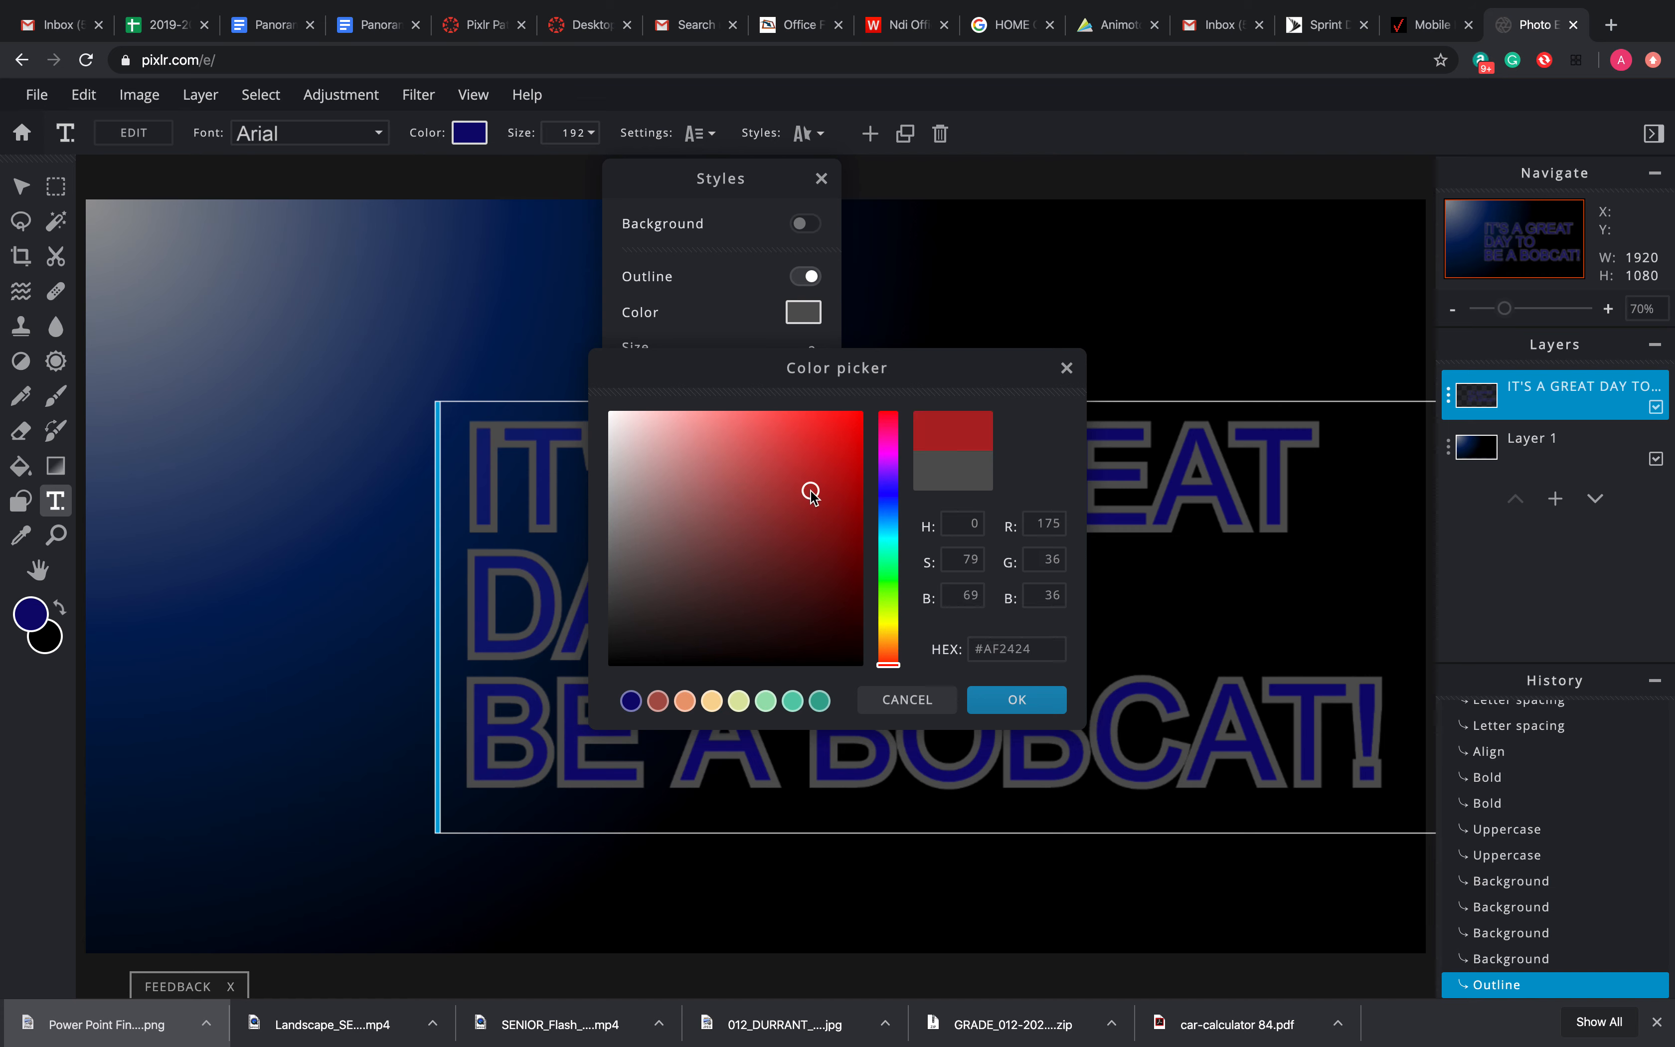
left_click(795, 590)
left_click(674, 582)
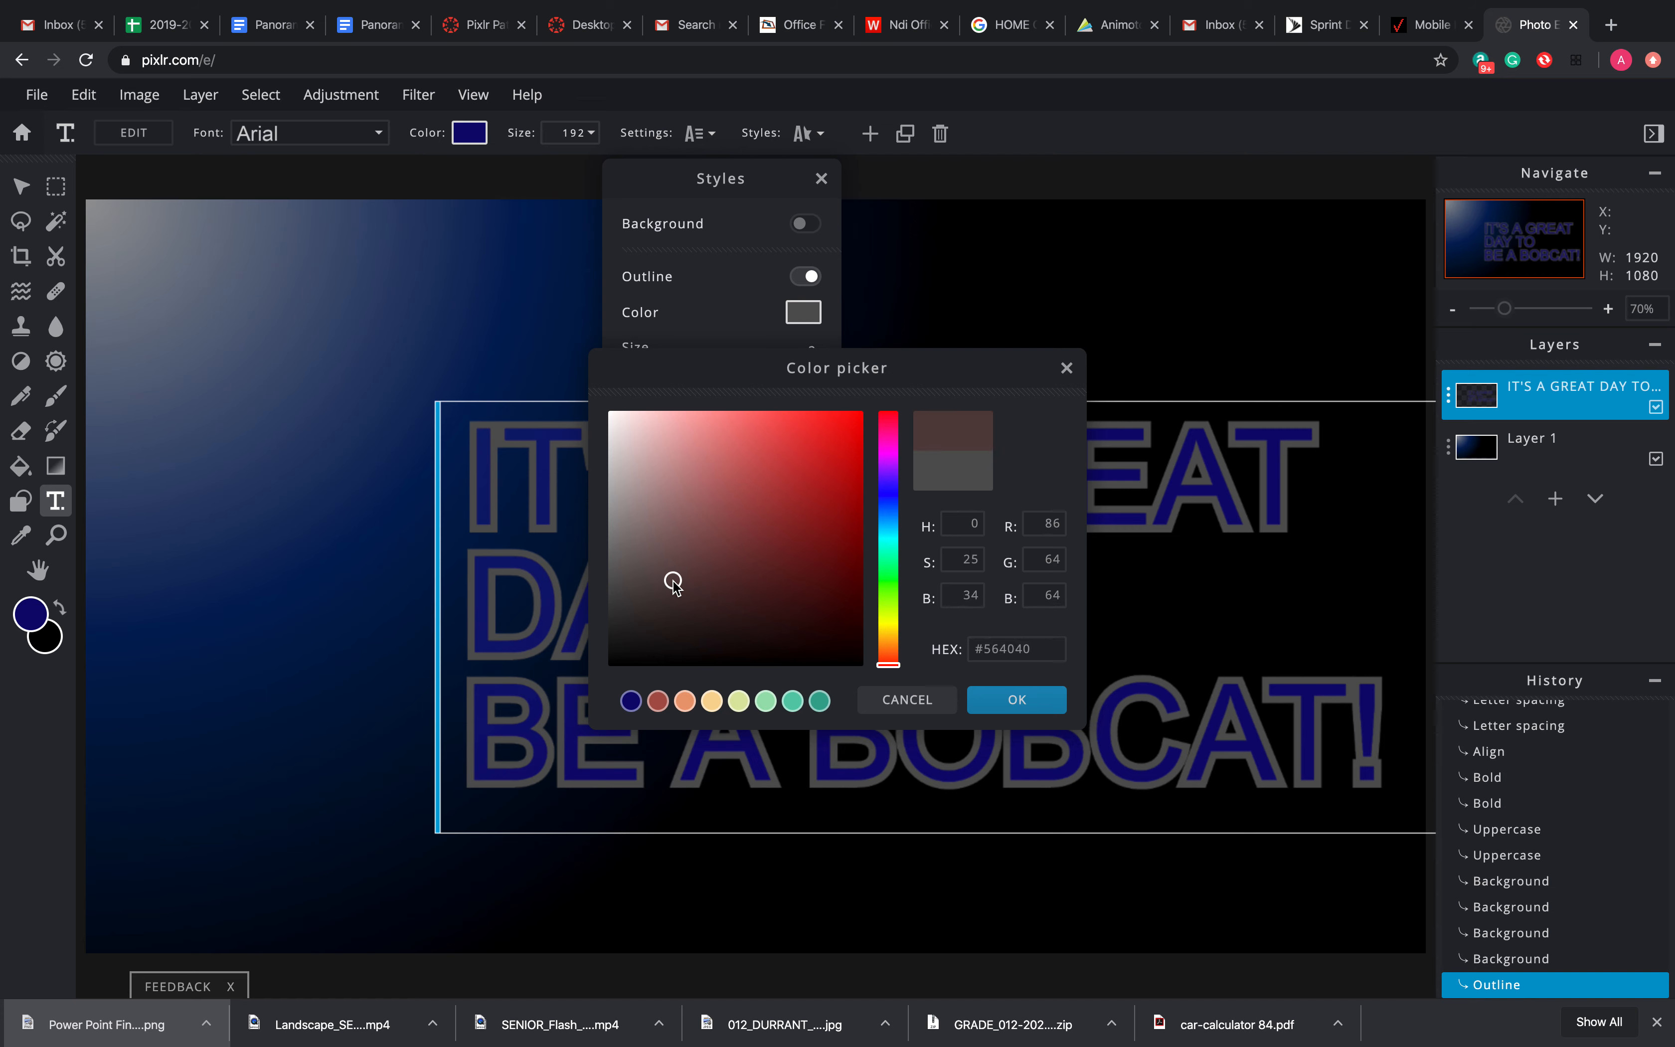
left_click(654, 491)
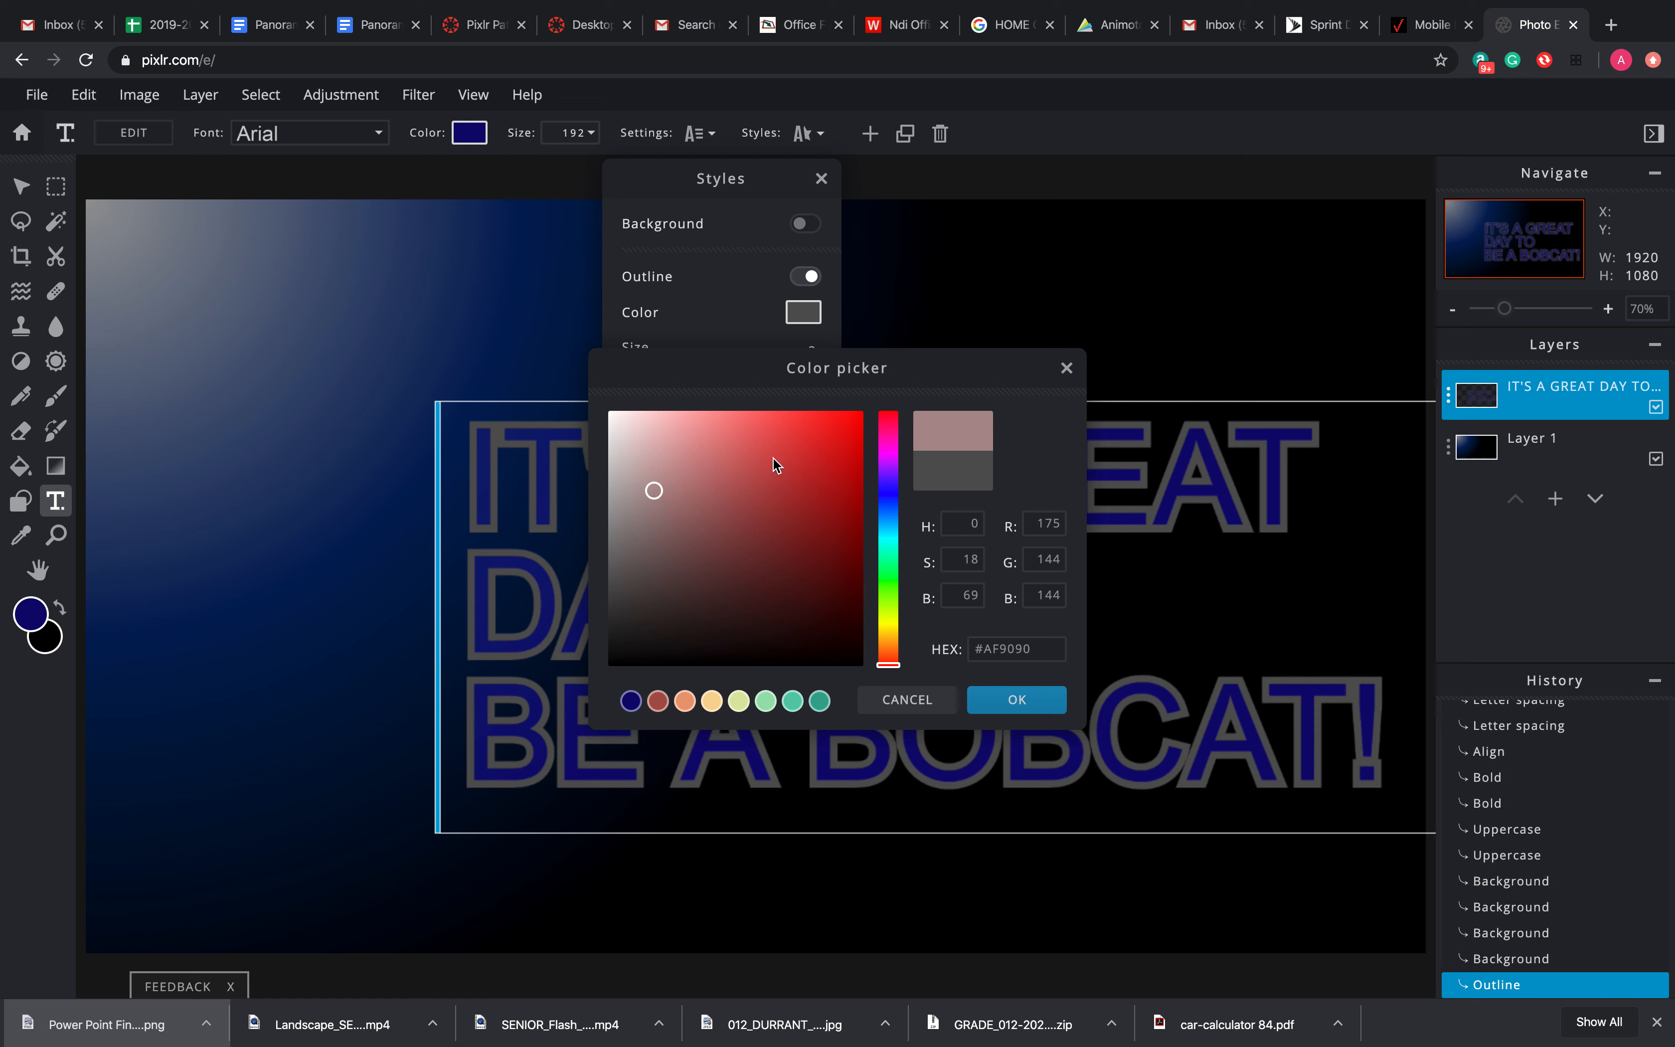
left_click(792, 701)
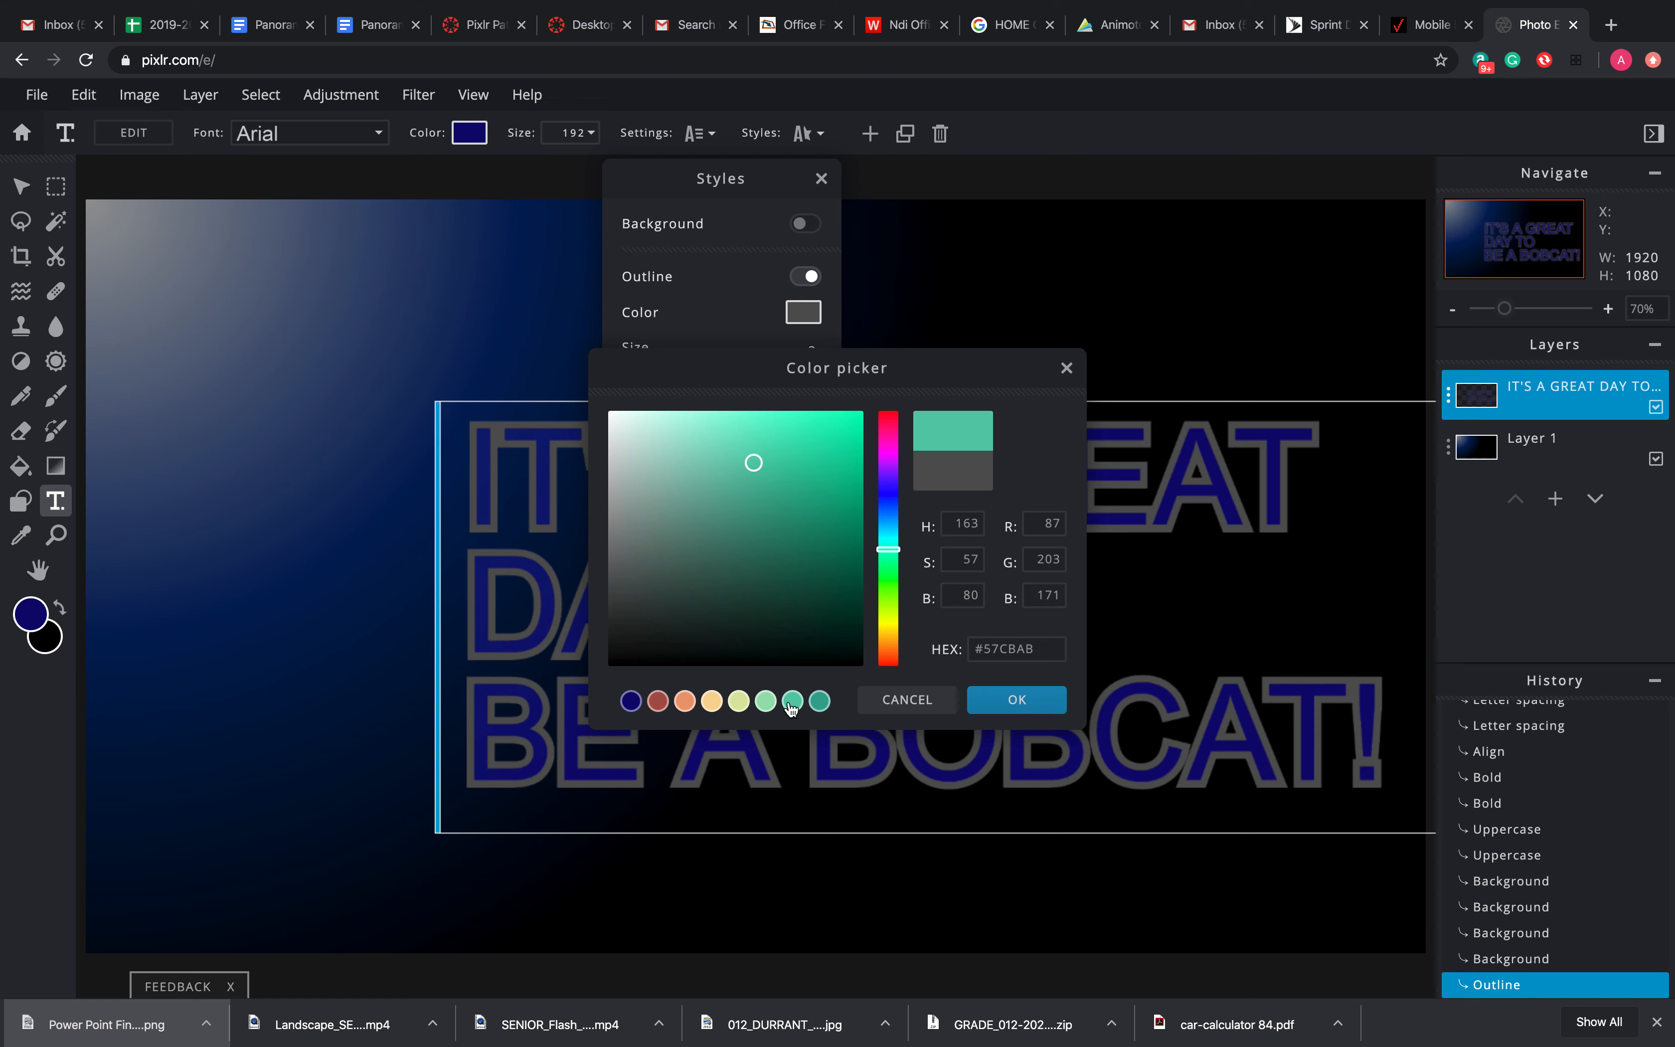
left_click(835, 544)
left_click(1011, 701)
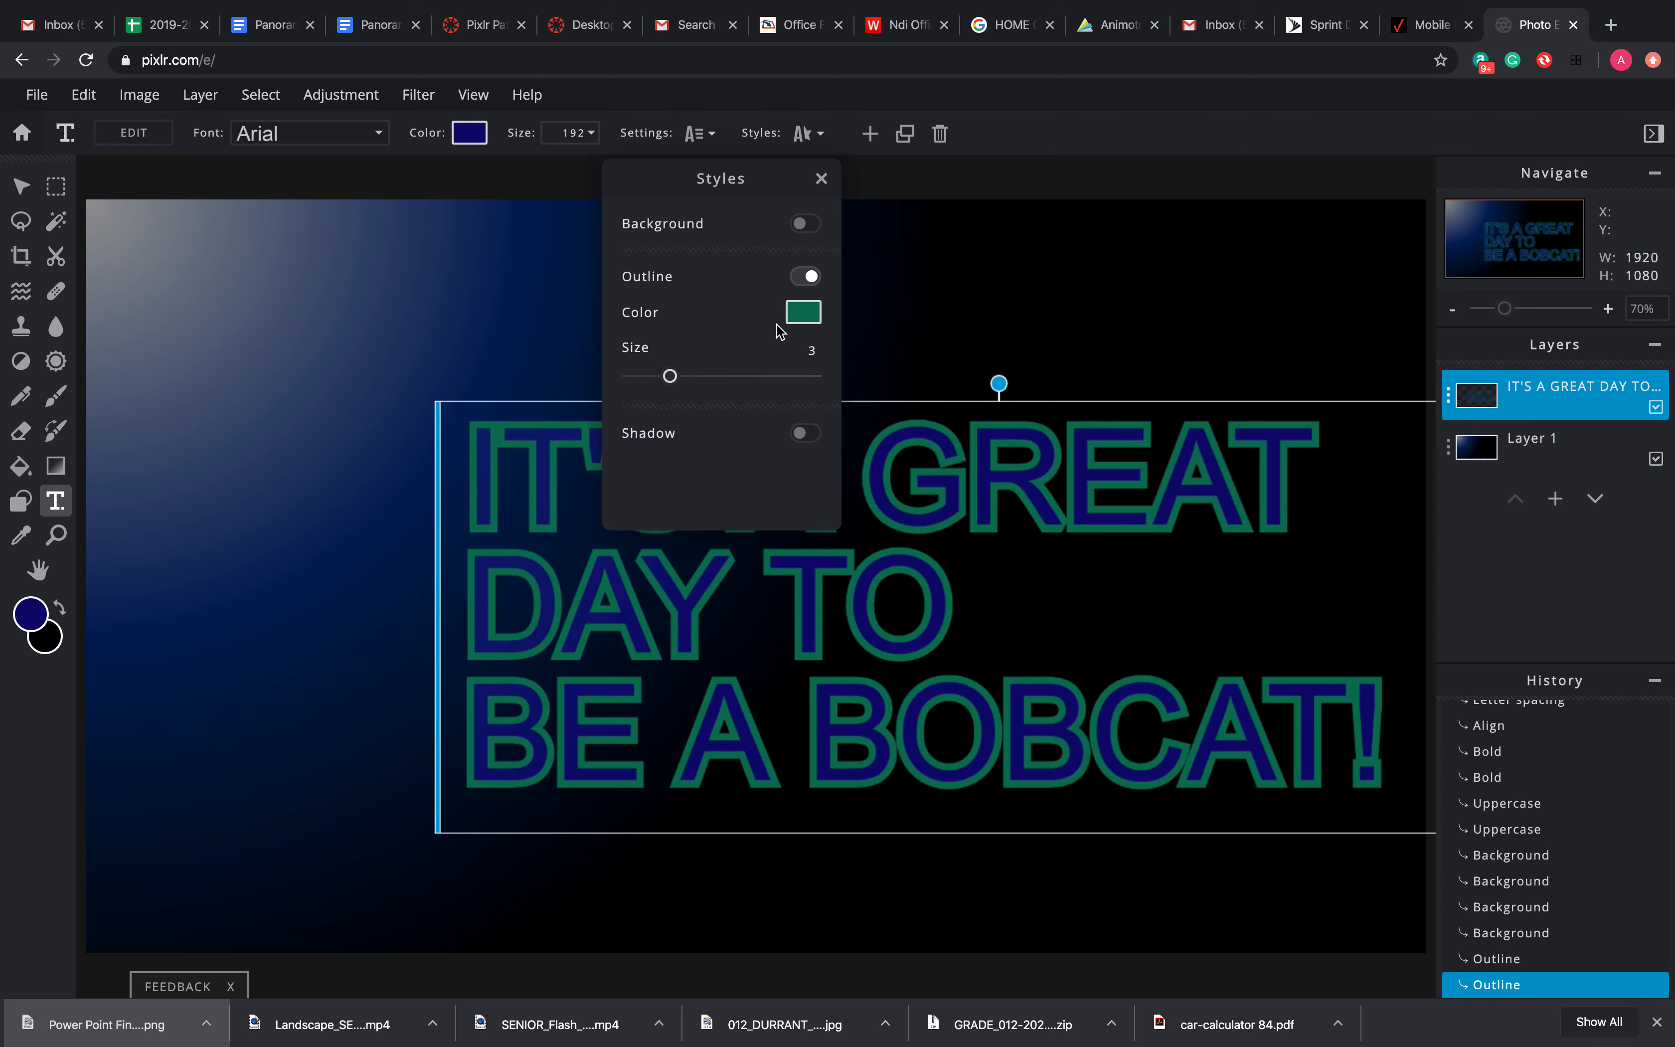
Recolour the text outline grey #878B91, sampled from the light corner of the gradient, and set the outline size to 2
left_click(802, 313)
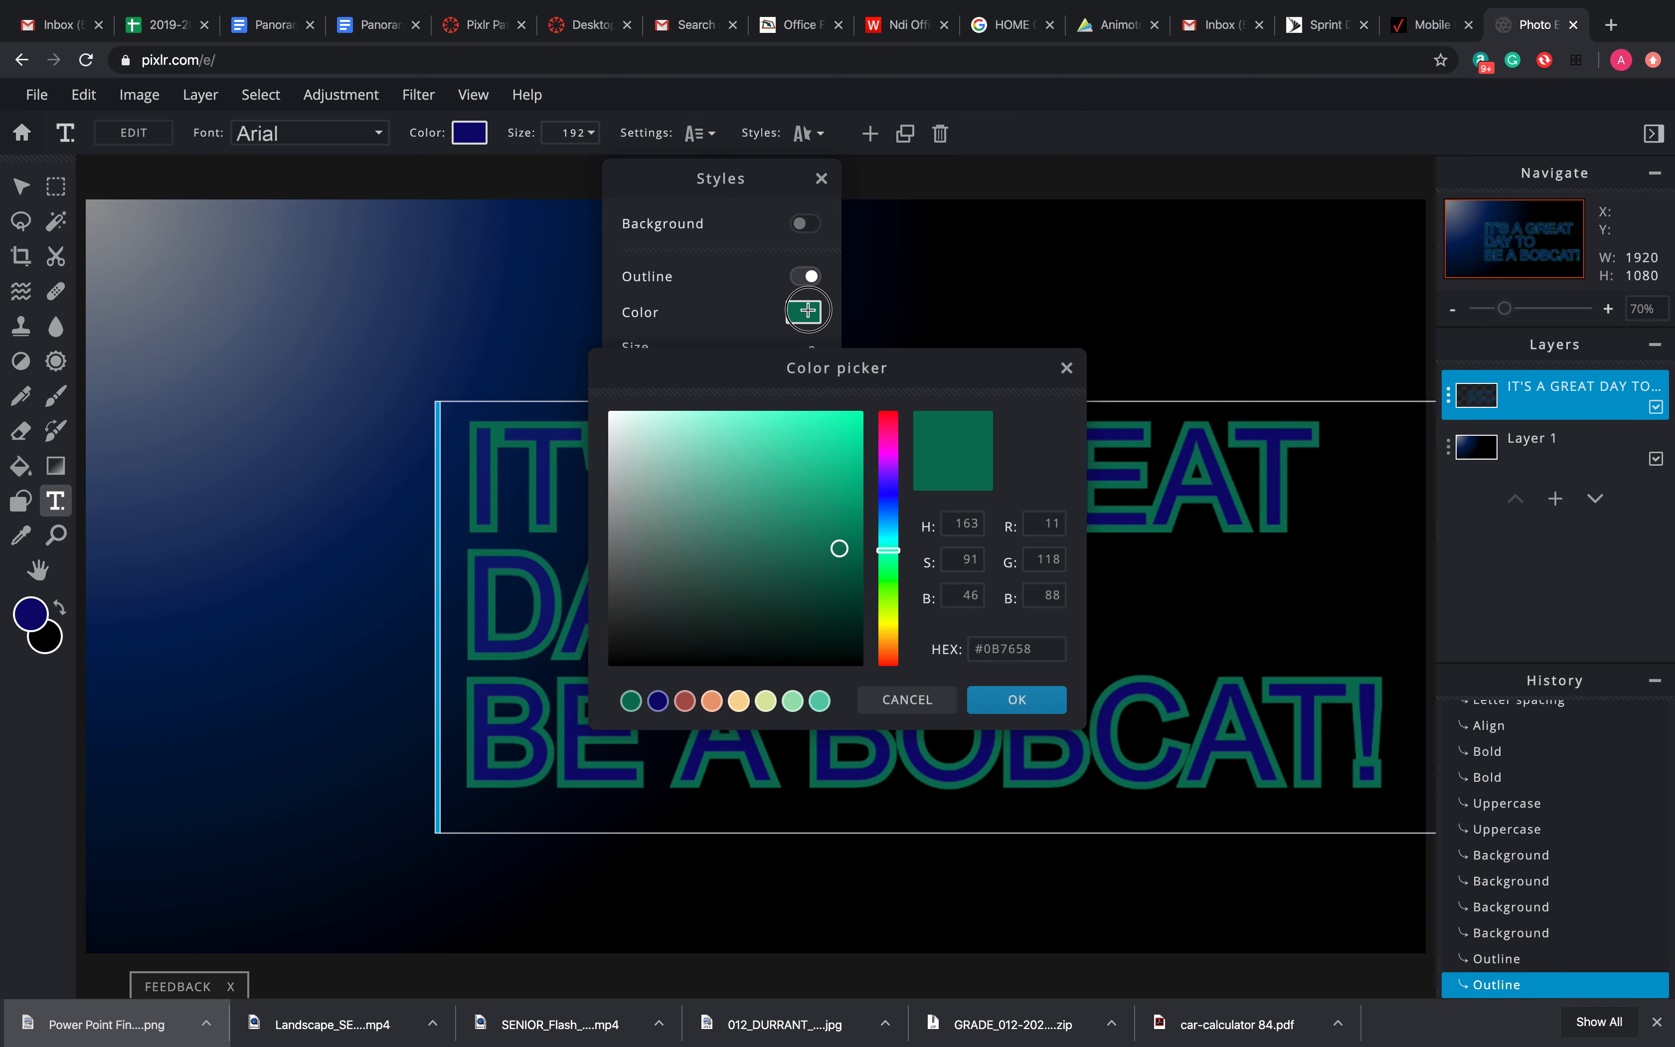
left_click_drag(670, 554, 609, 408)
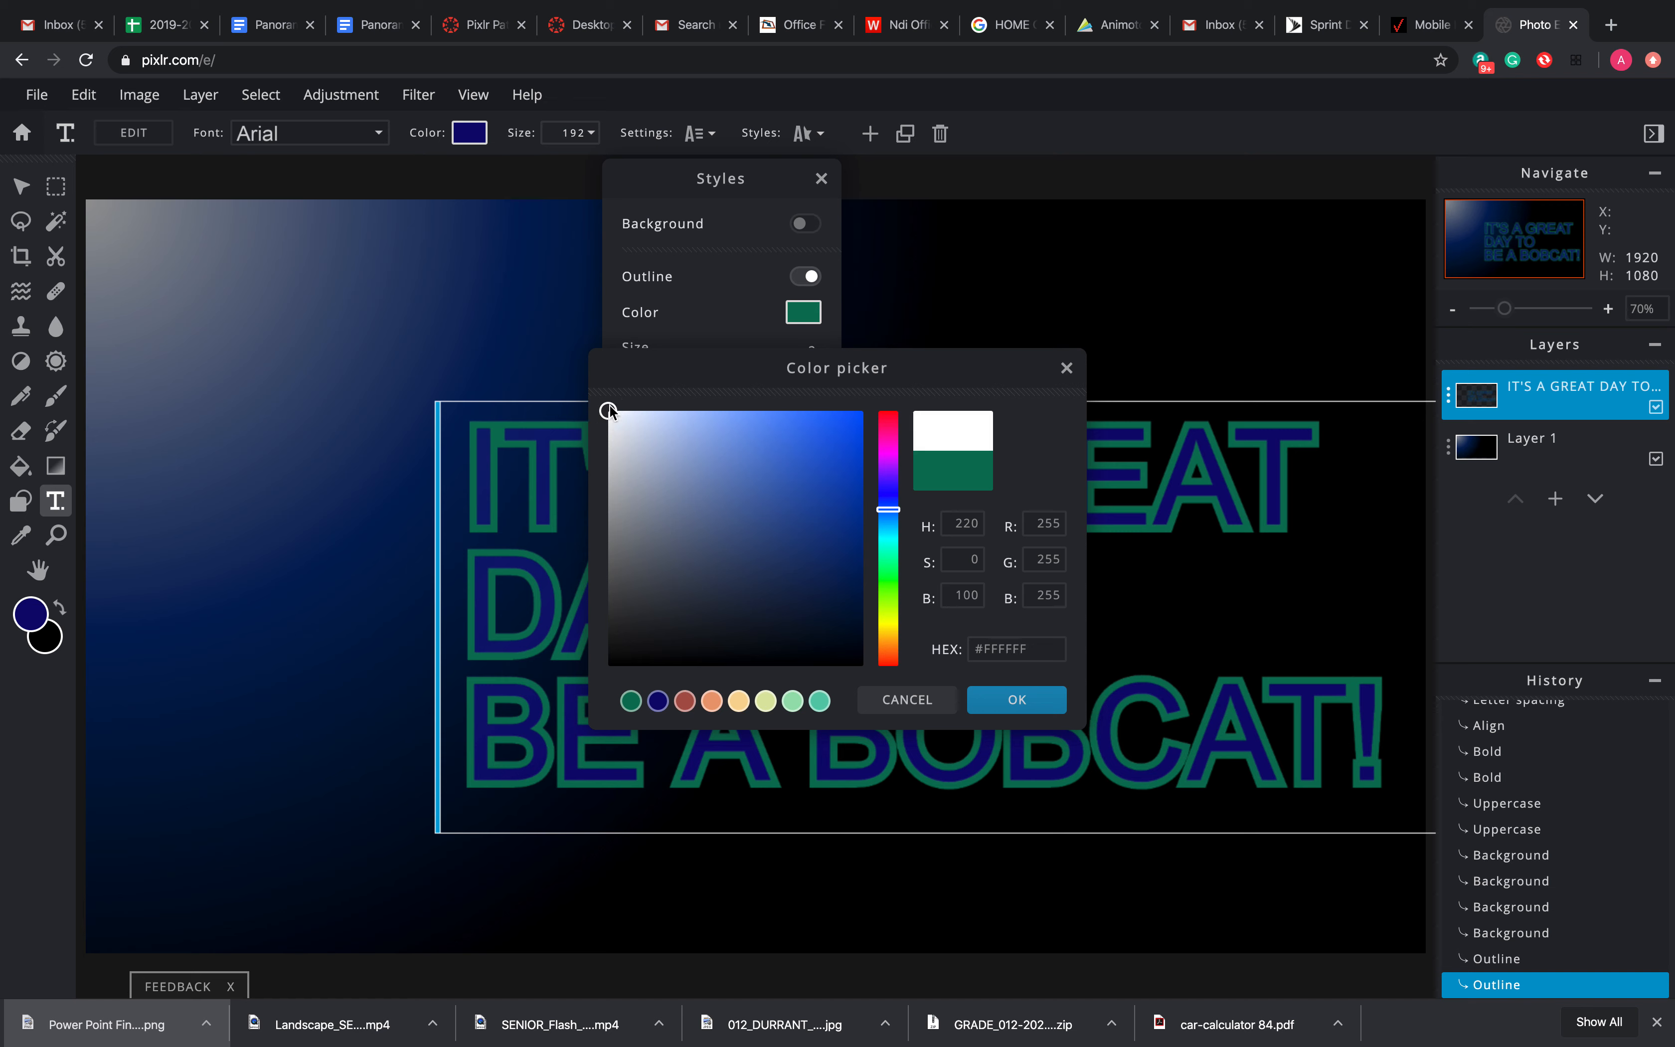
left_click(614, 481)
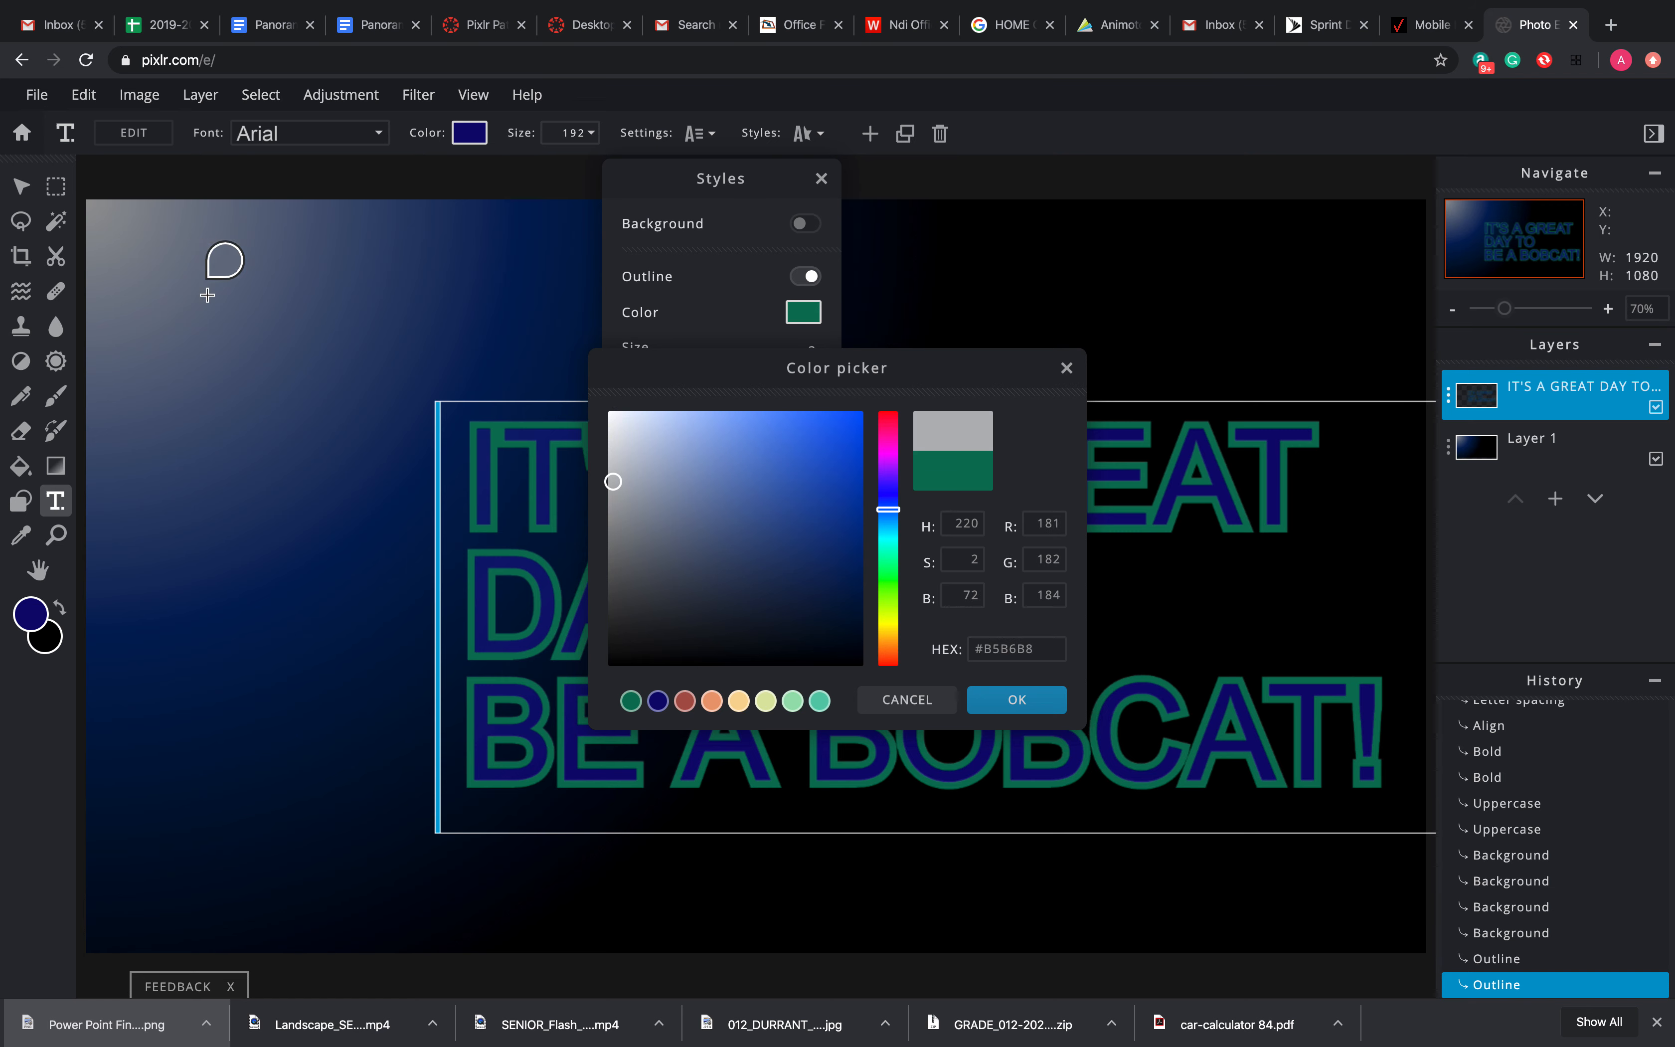
left_click(124, 231)
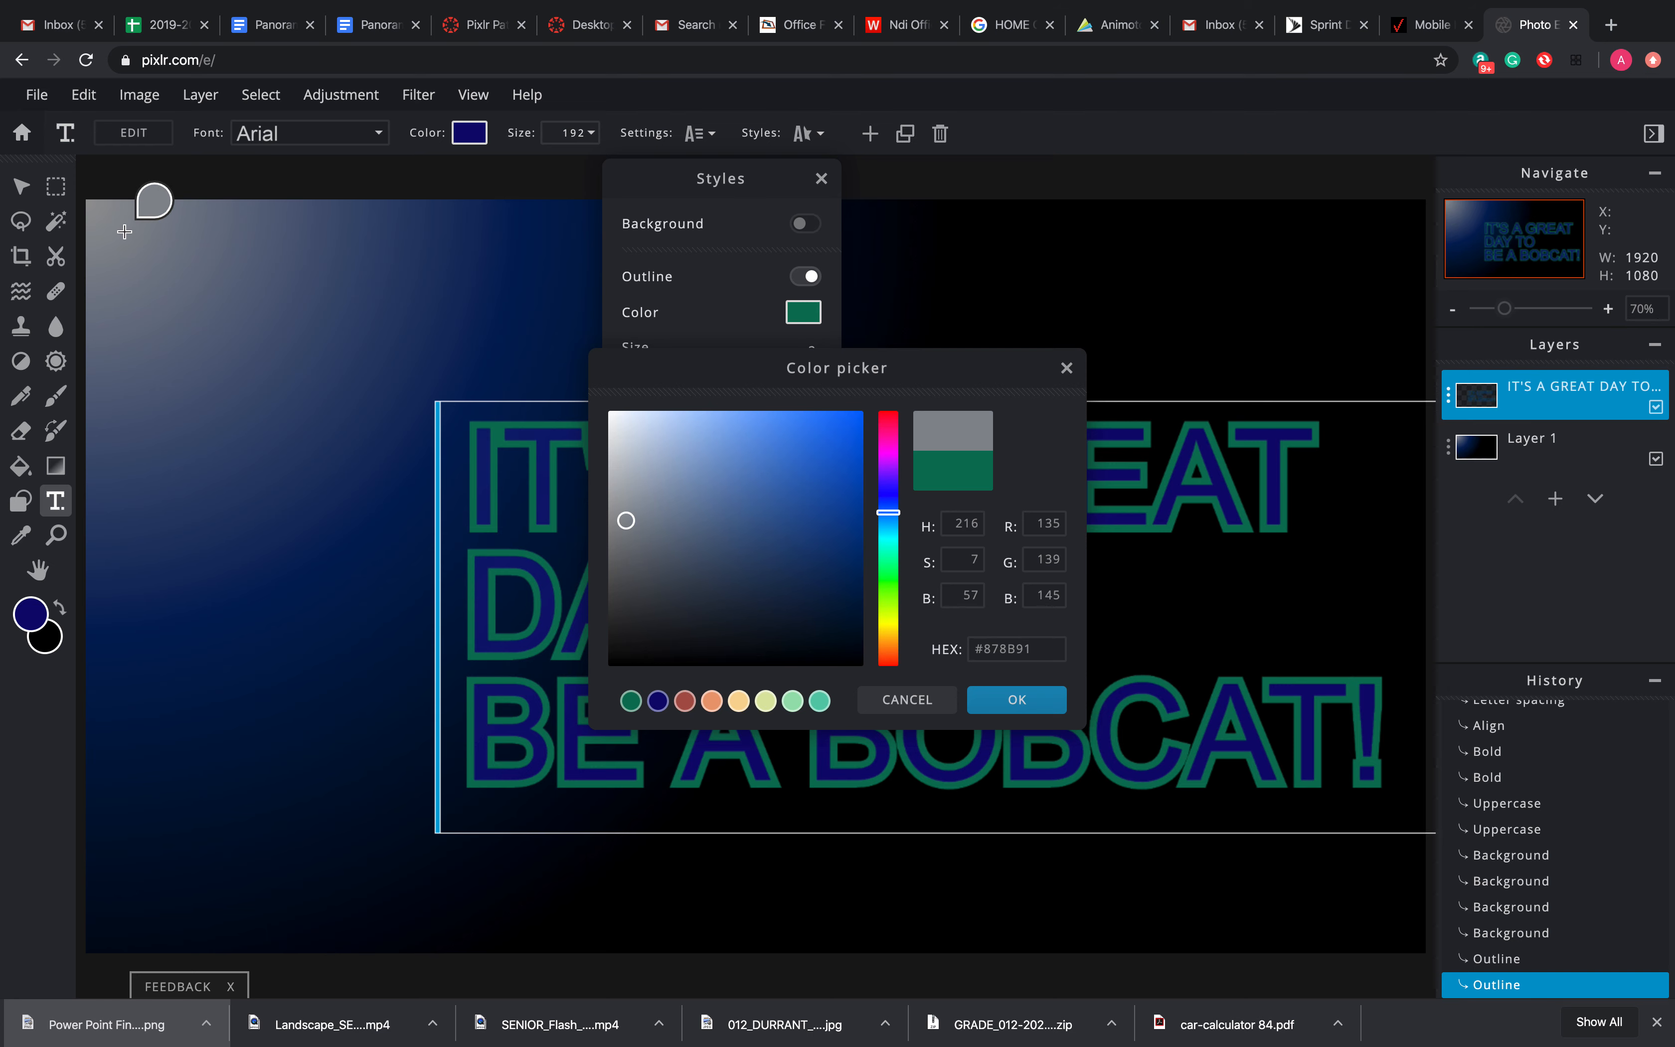
left_click(1036, 711)
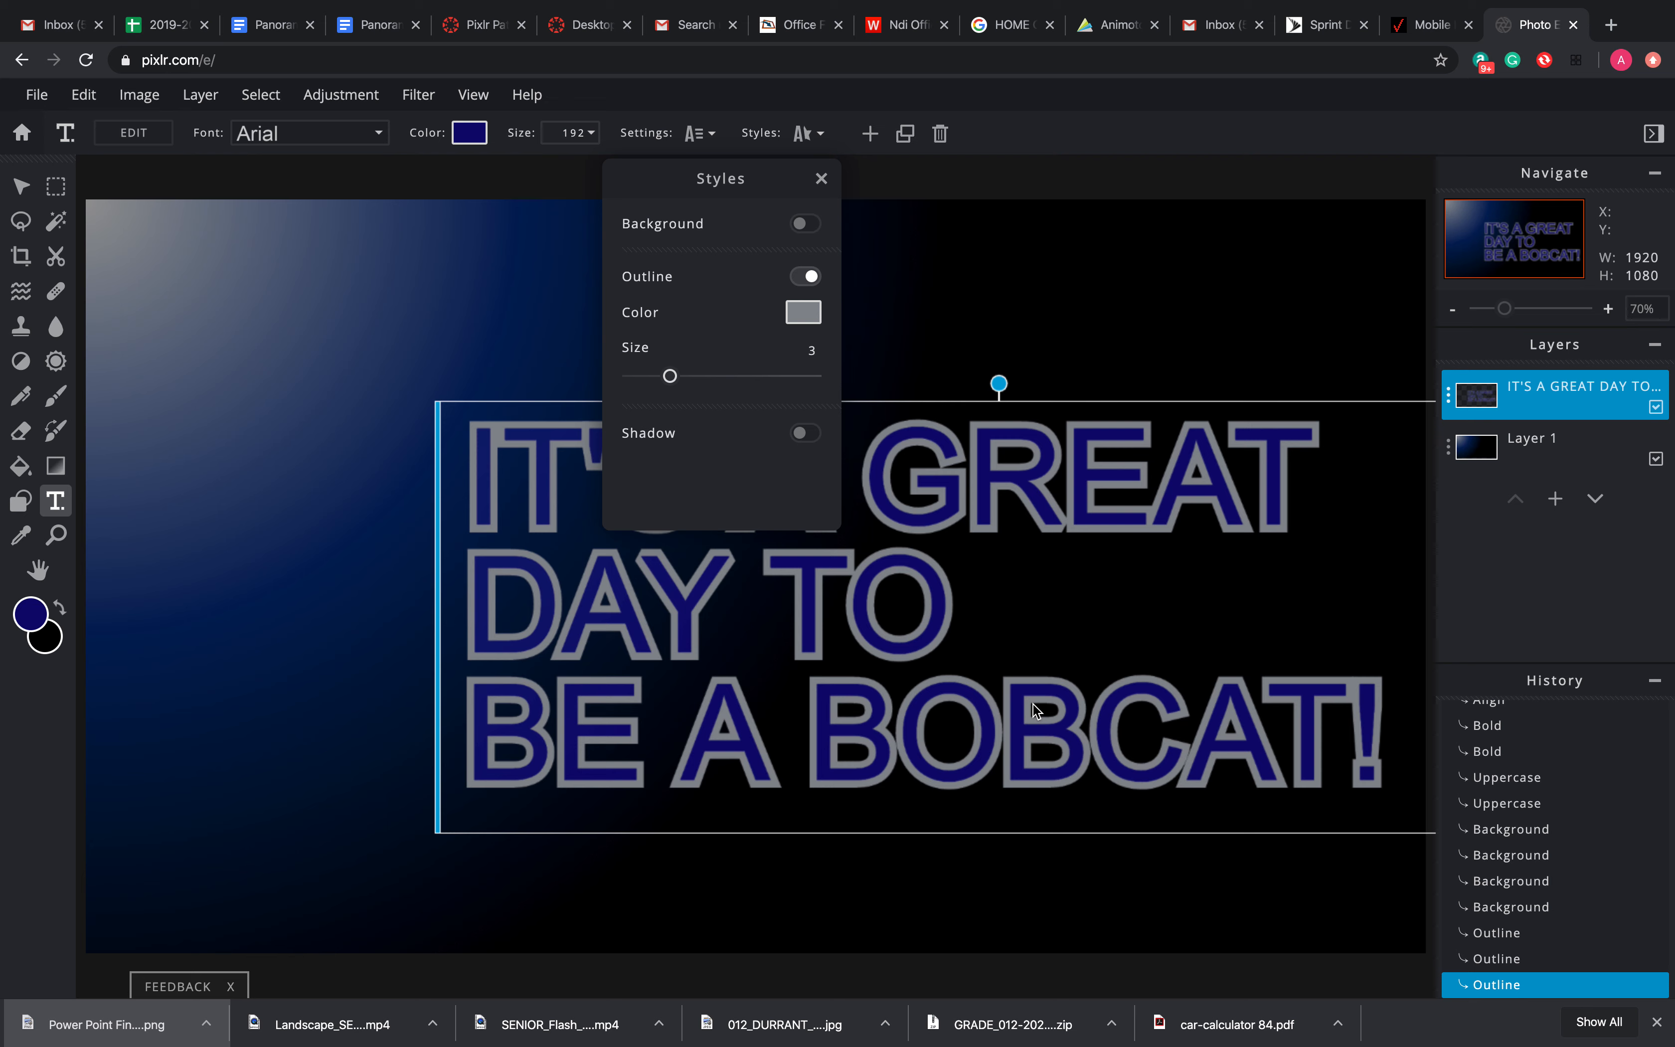
mouse_move(670, 378)
left_mouse_down()
mouse_move(782, 388)
mouse_move(635, 403)
mouse_move(659, 403)
left_mouse_up()
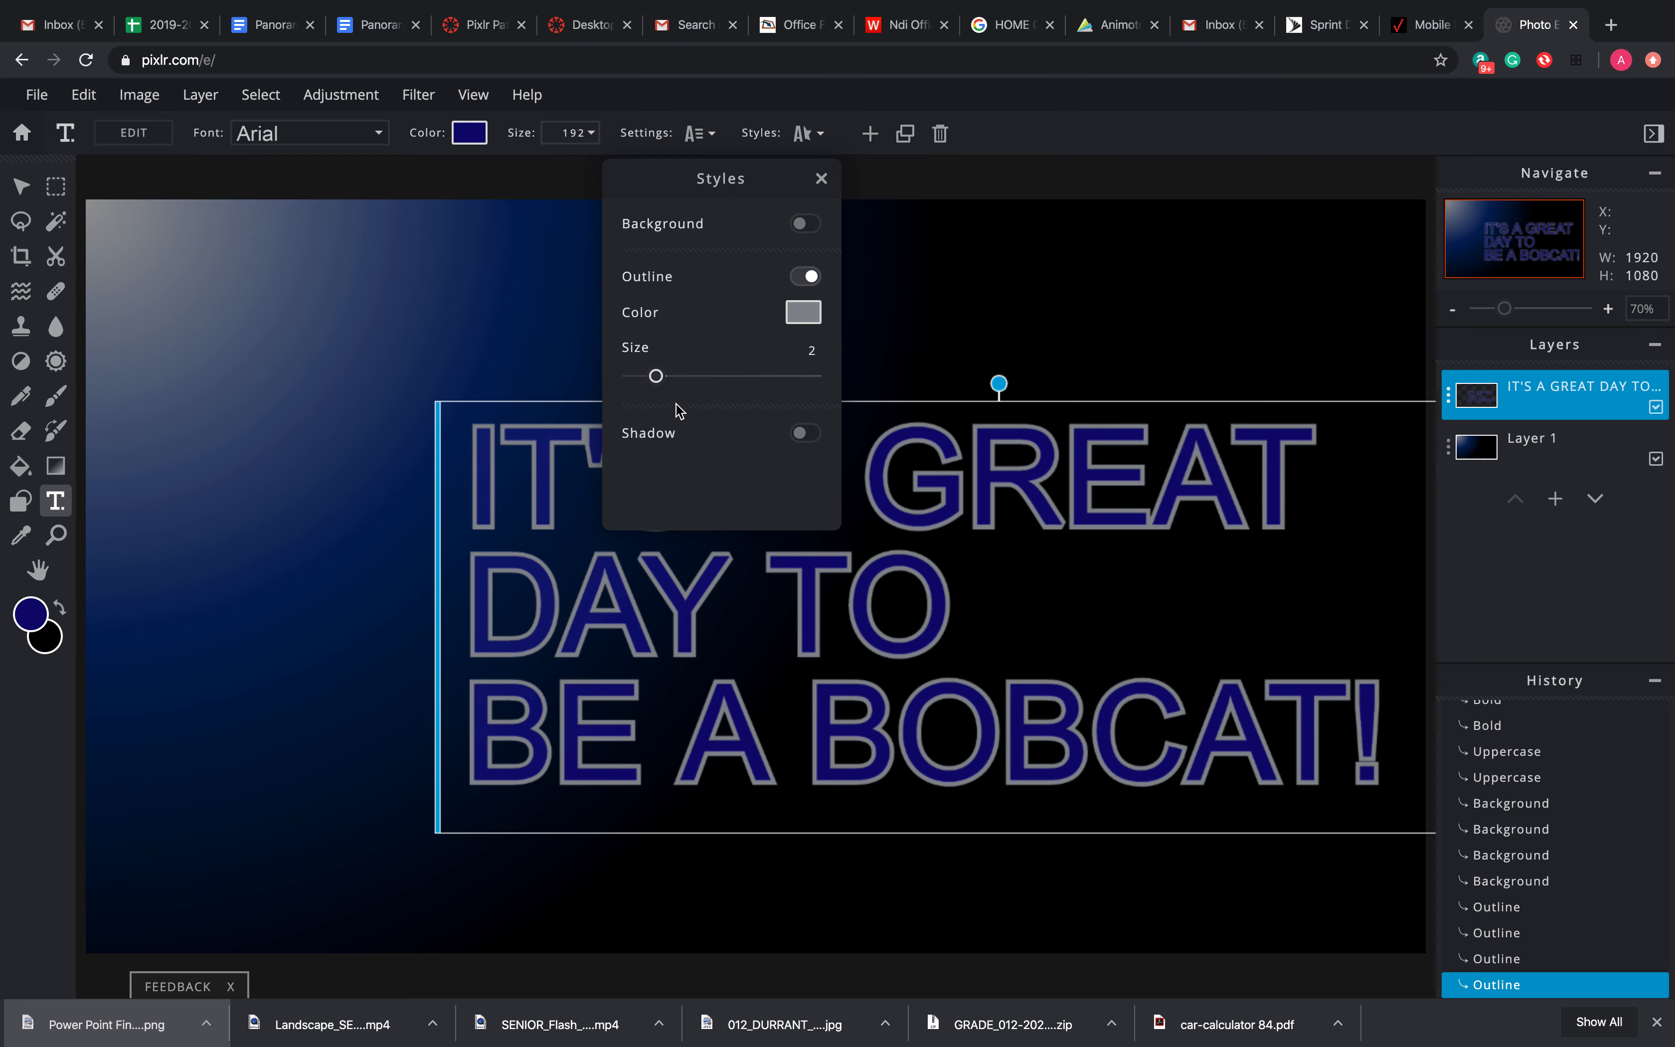
Add a shadow to the text in near-white #FDF6F6 with blur 30, and close the text styles
left_click(807, 433)
left_click(805, 443)
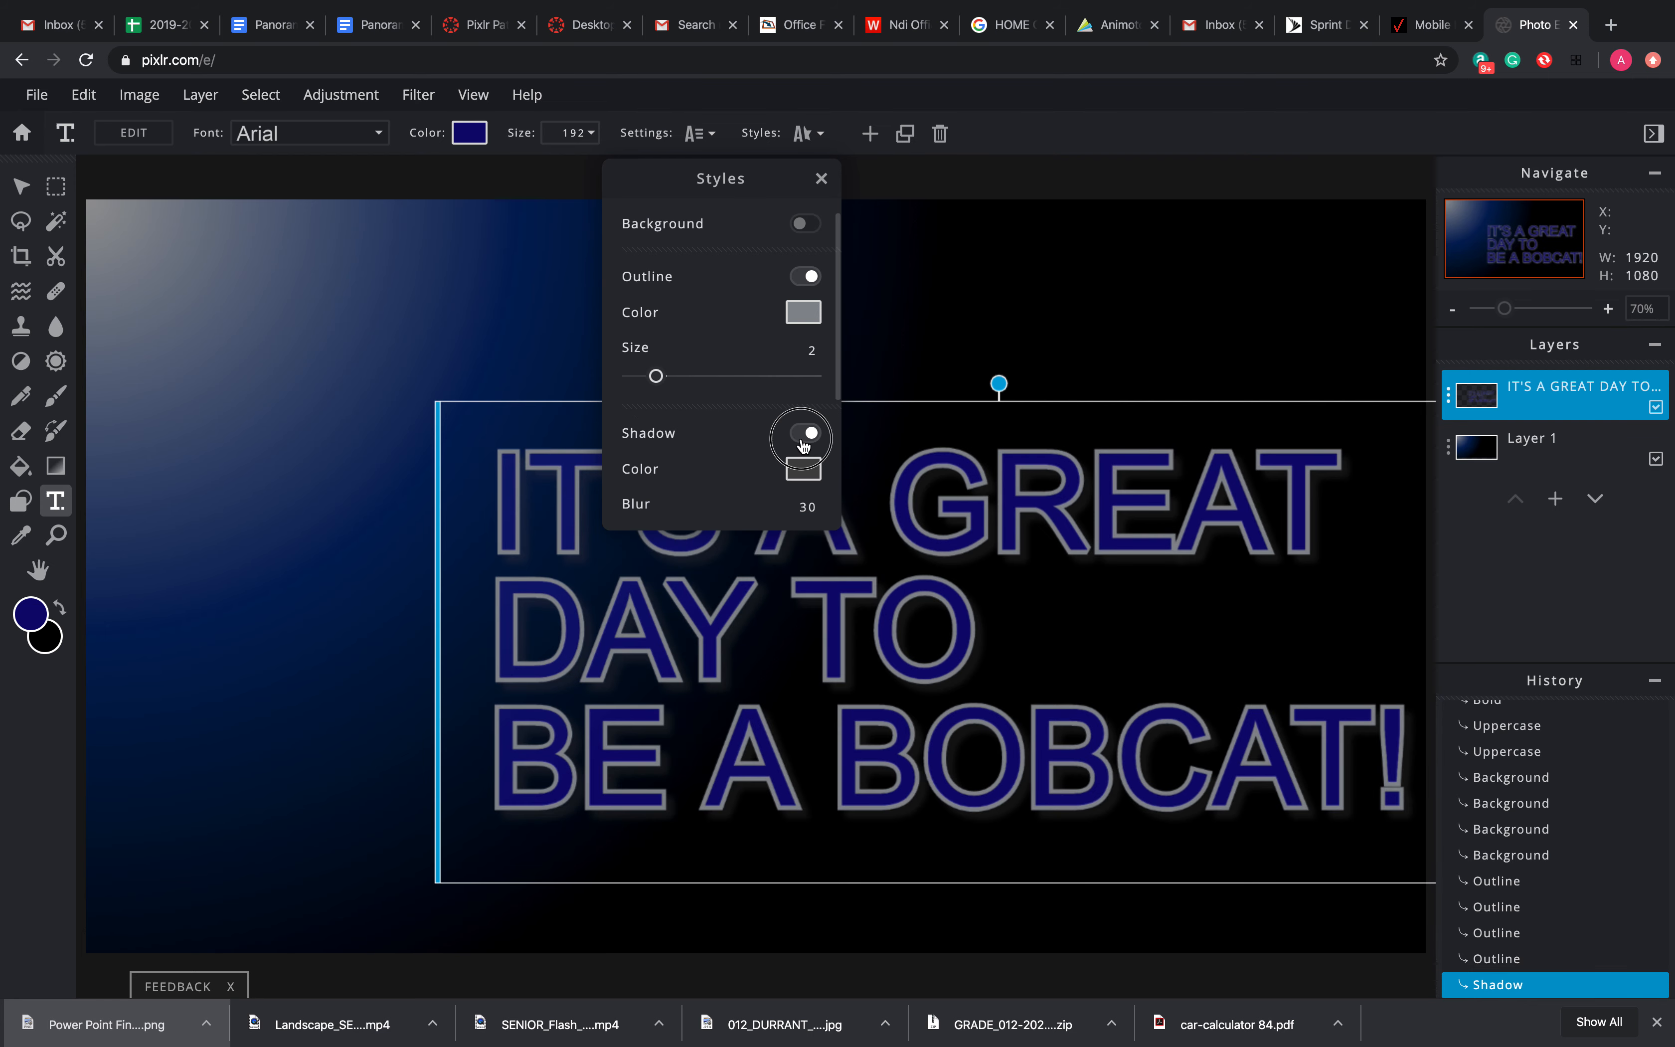
left_click(806, 437)
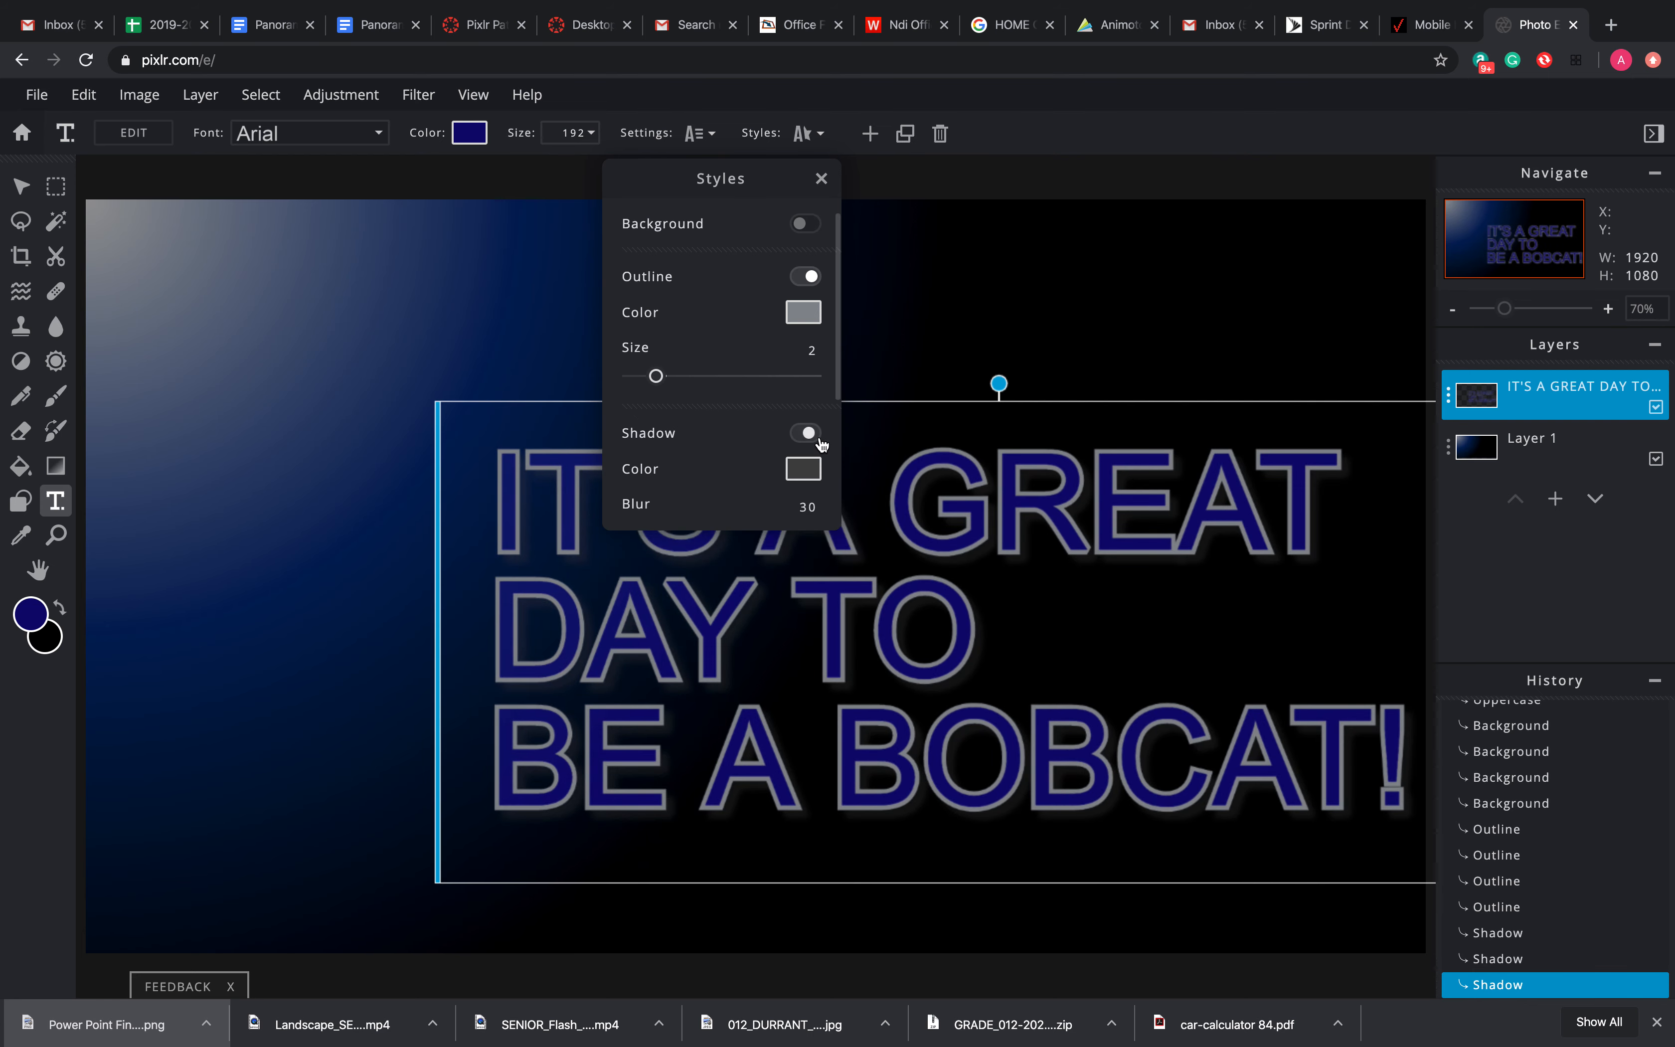
left_click(804, 469)
left_click_drag(621, 424, 615, 412)
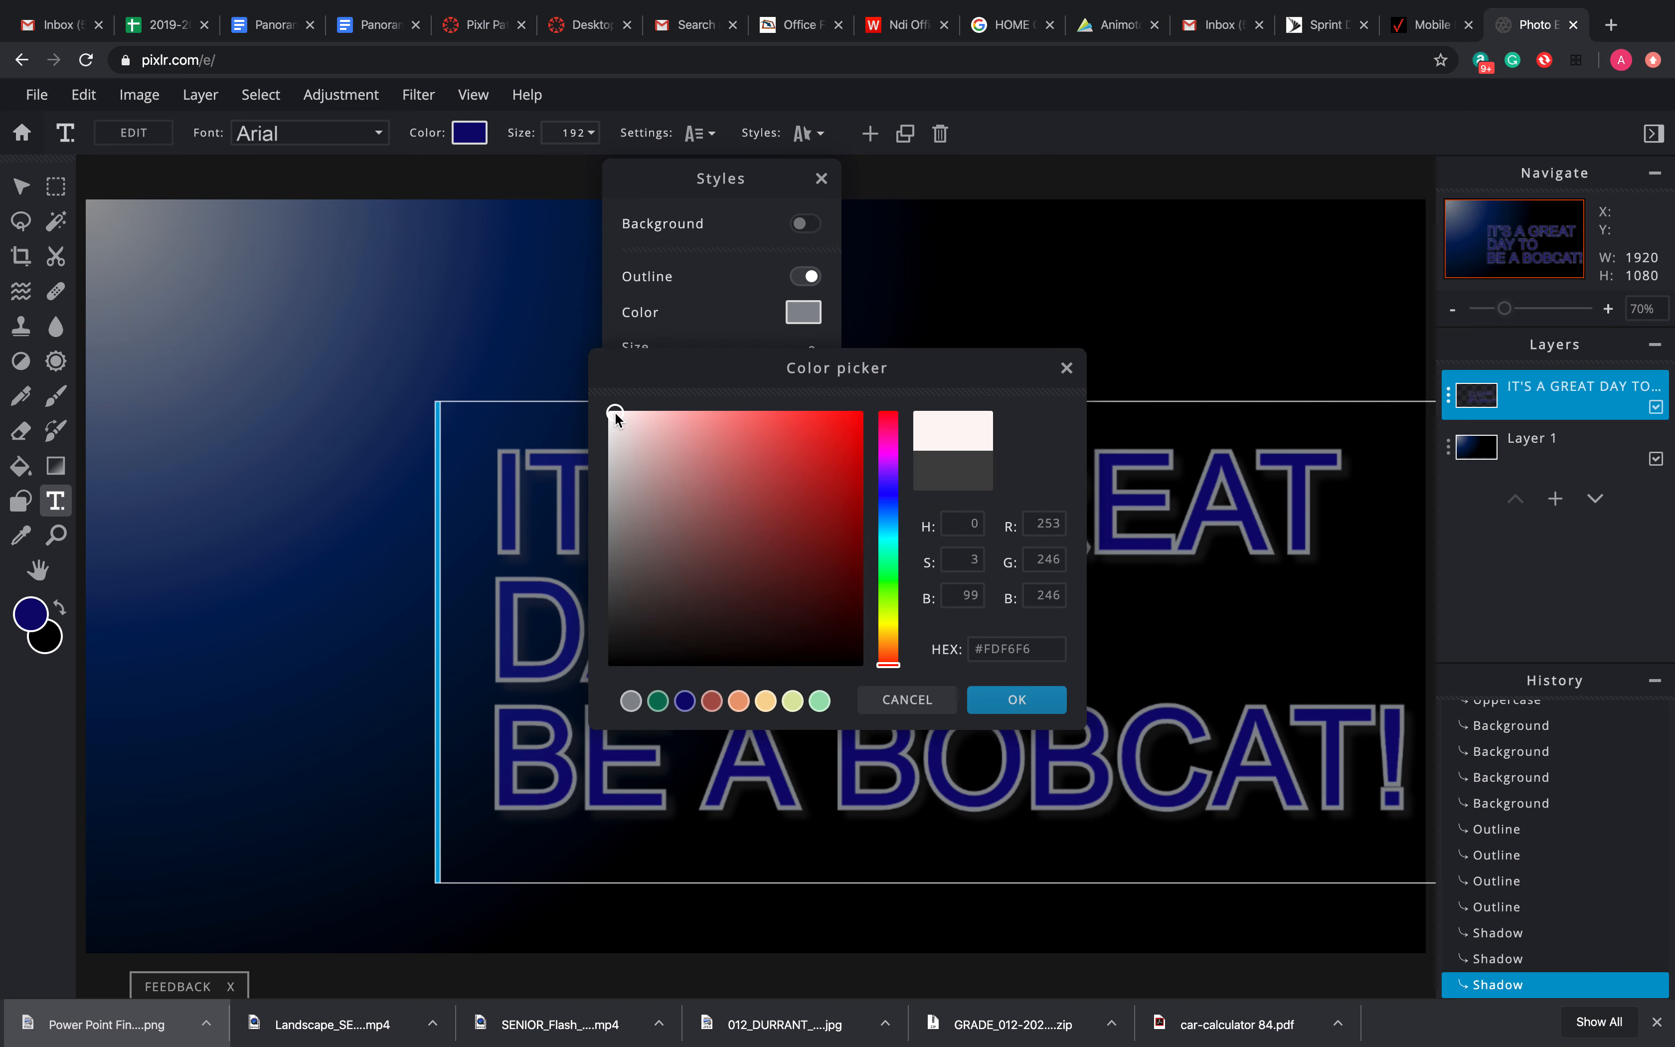
left_click(1017, 702)
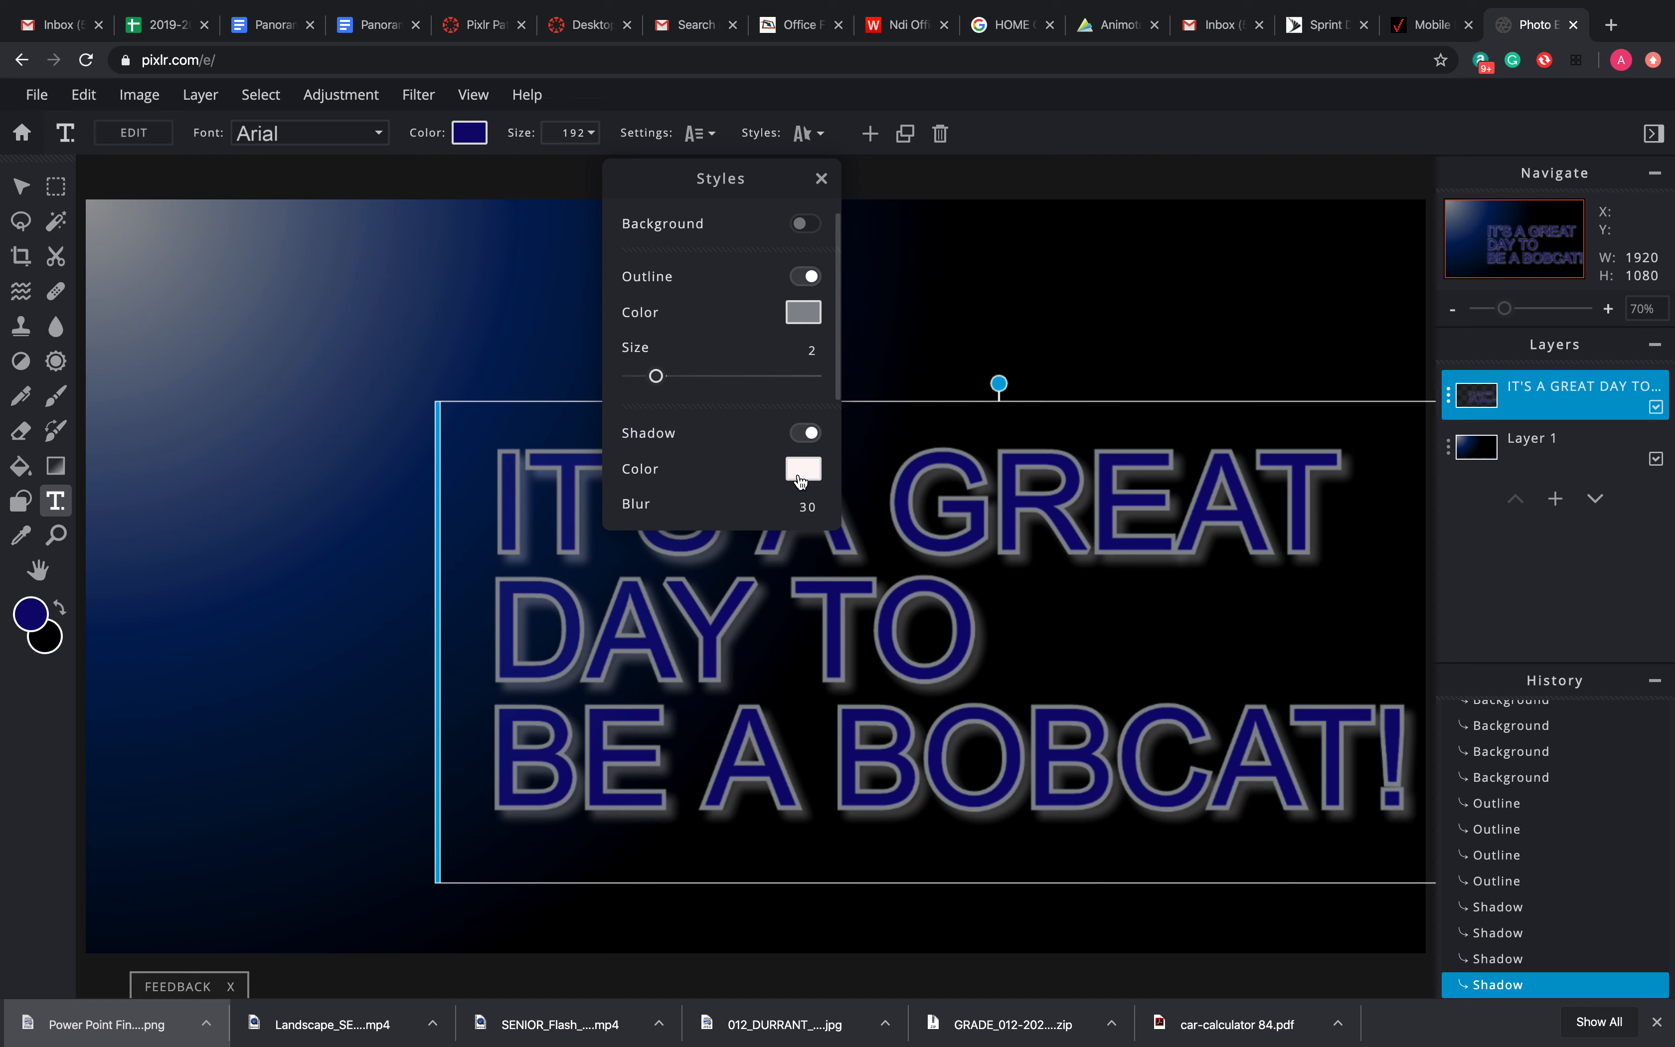
left_click(804, 507)
mouse_move(656, 376)
left_mouse_down()
mouse_move(696, 379)
mouse_move(655, 388)
left_mouse_up()
left_click(1126, 338)
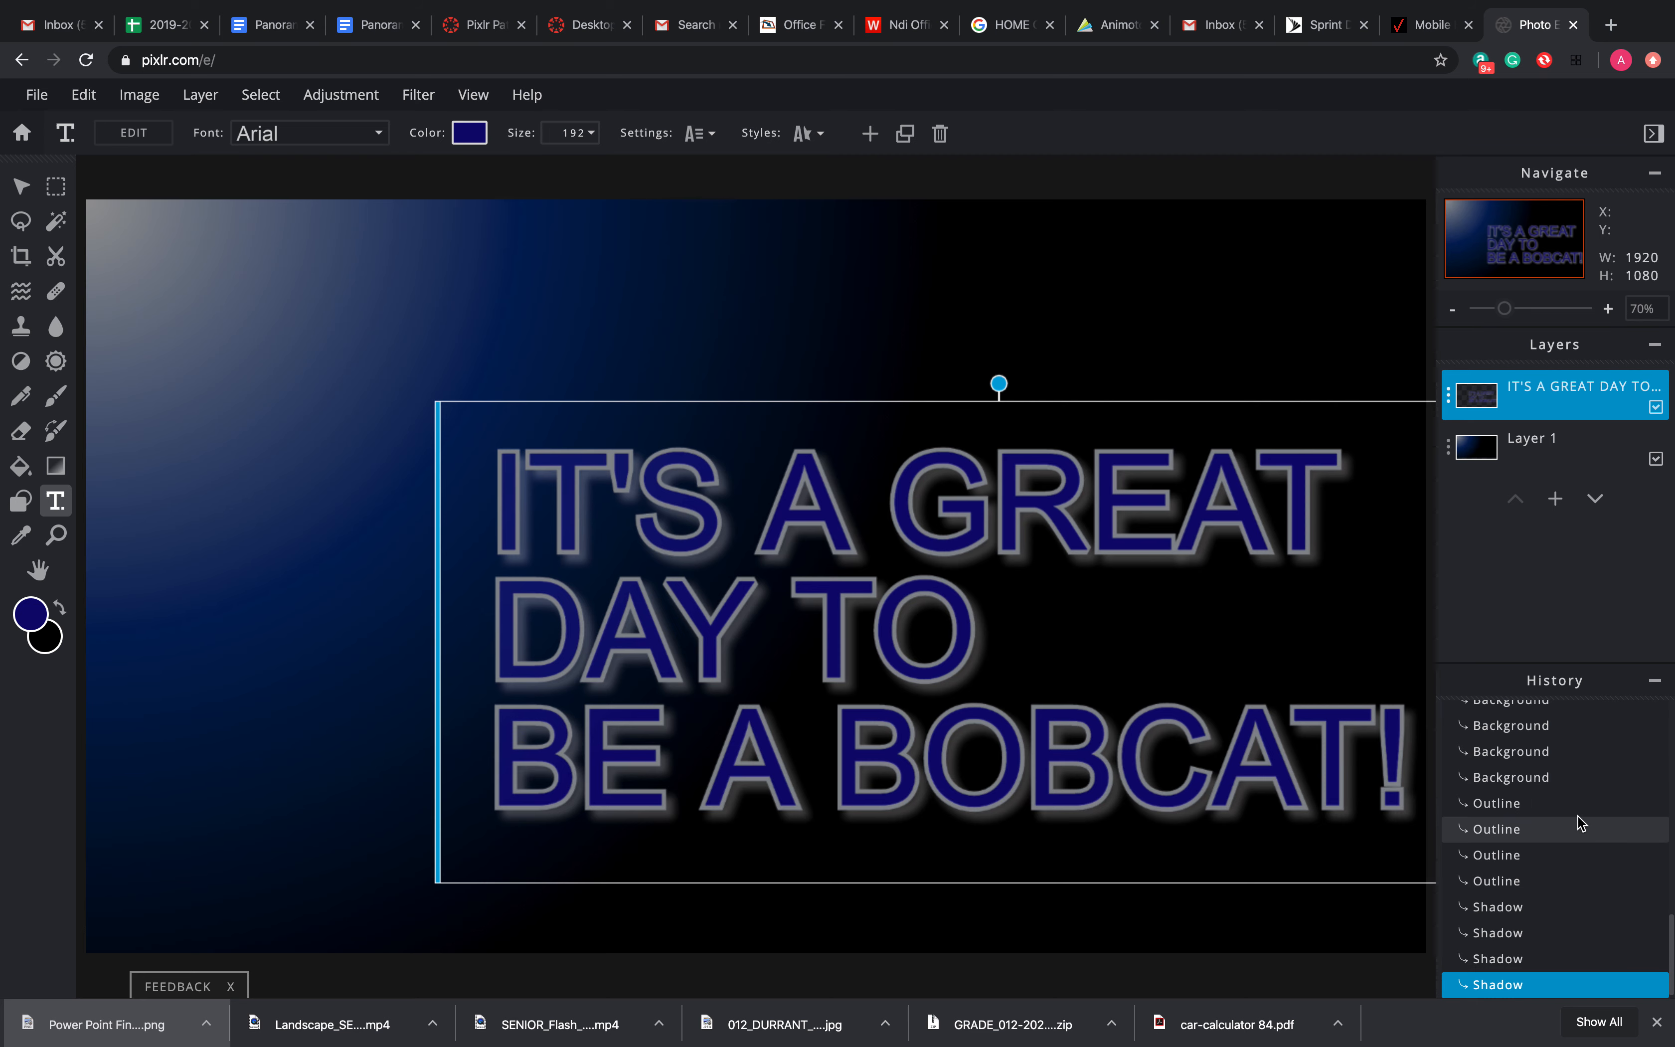
Move the text block slightly up and to the left, to about left 437 and top 241, and deselect it
key("ctrl+minus")
key("ctrl+minus")
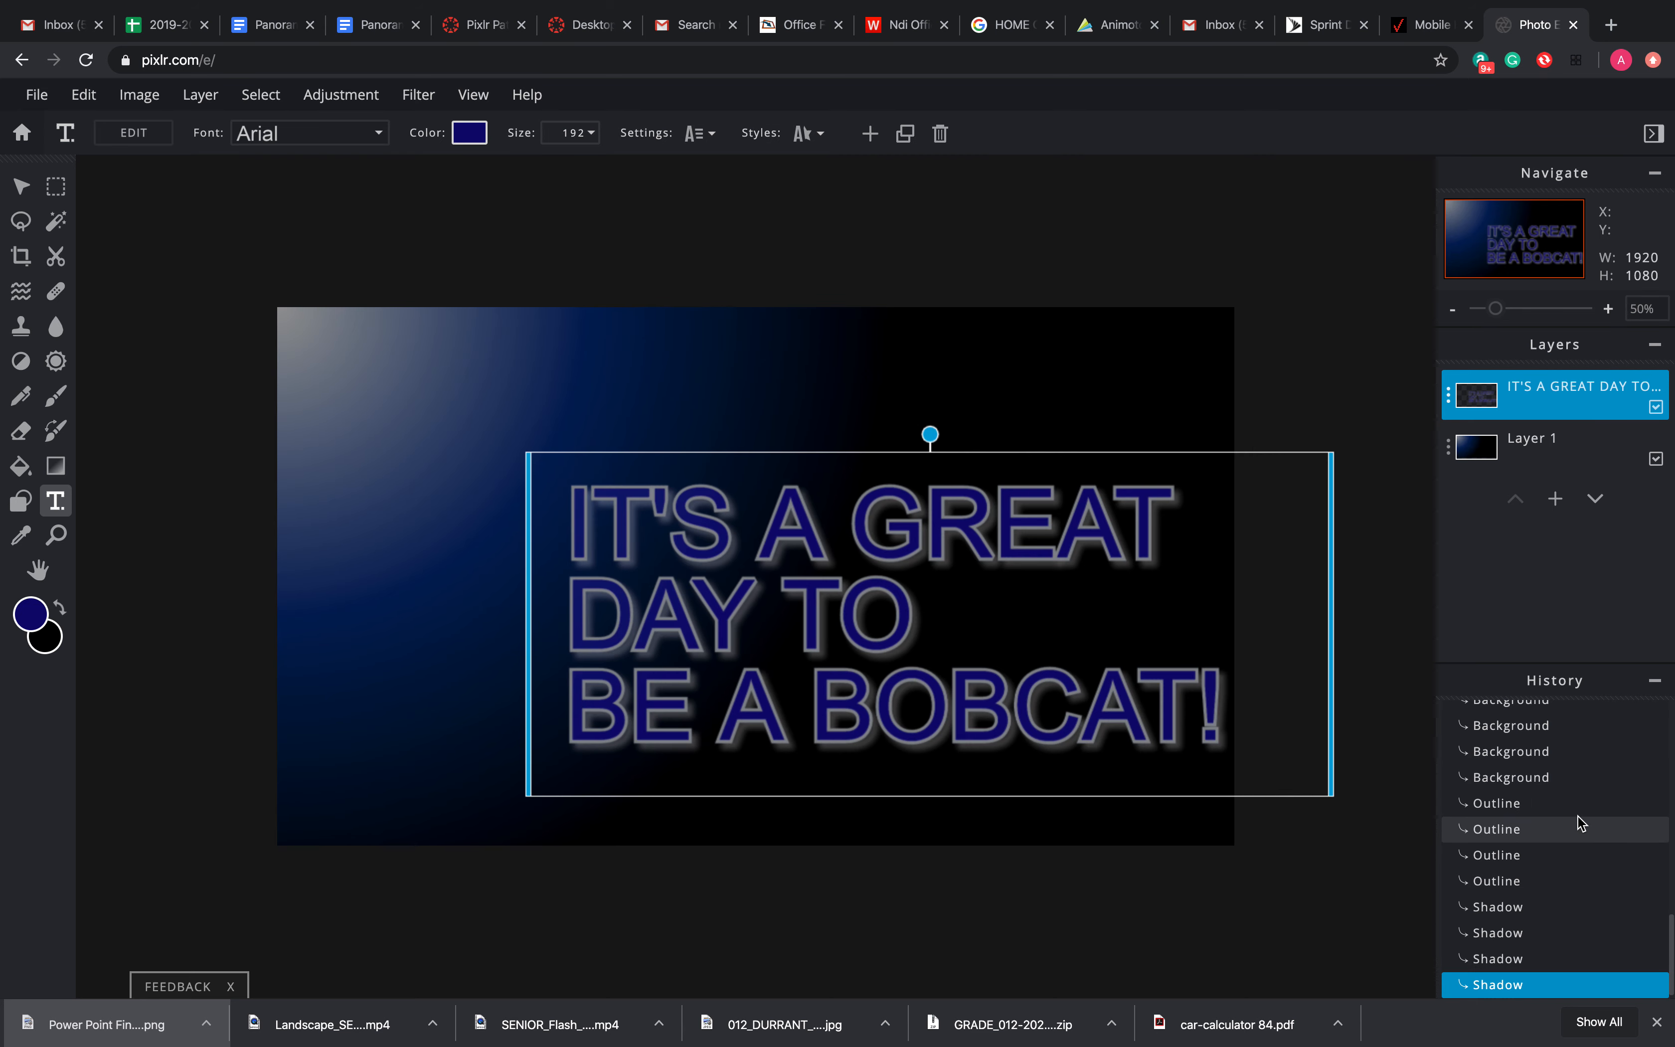
left_click(1220, 419)
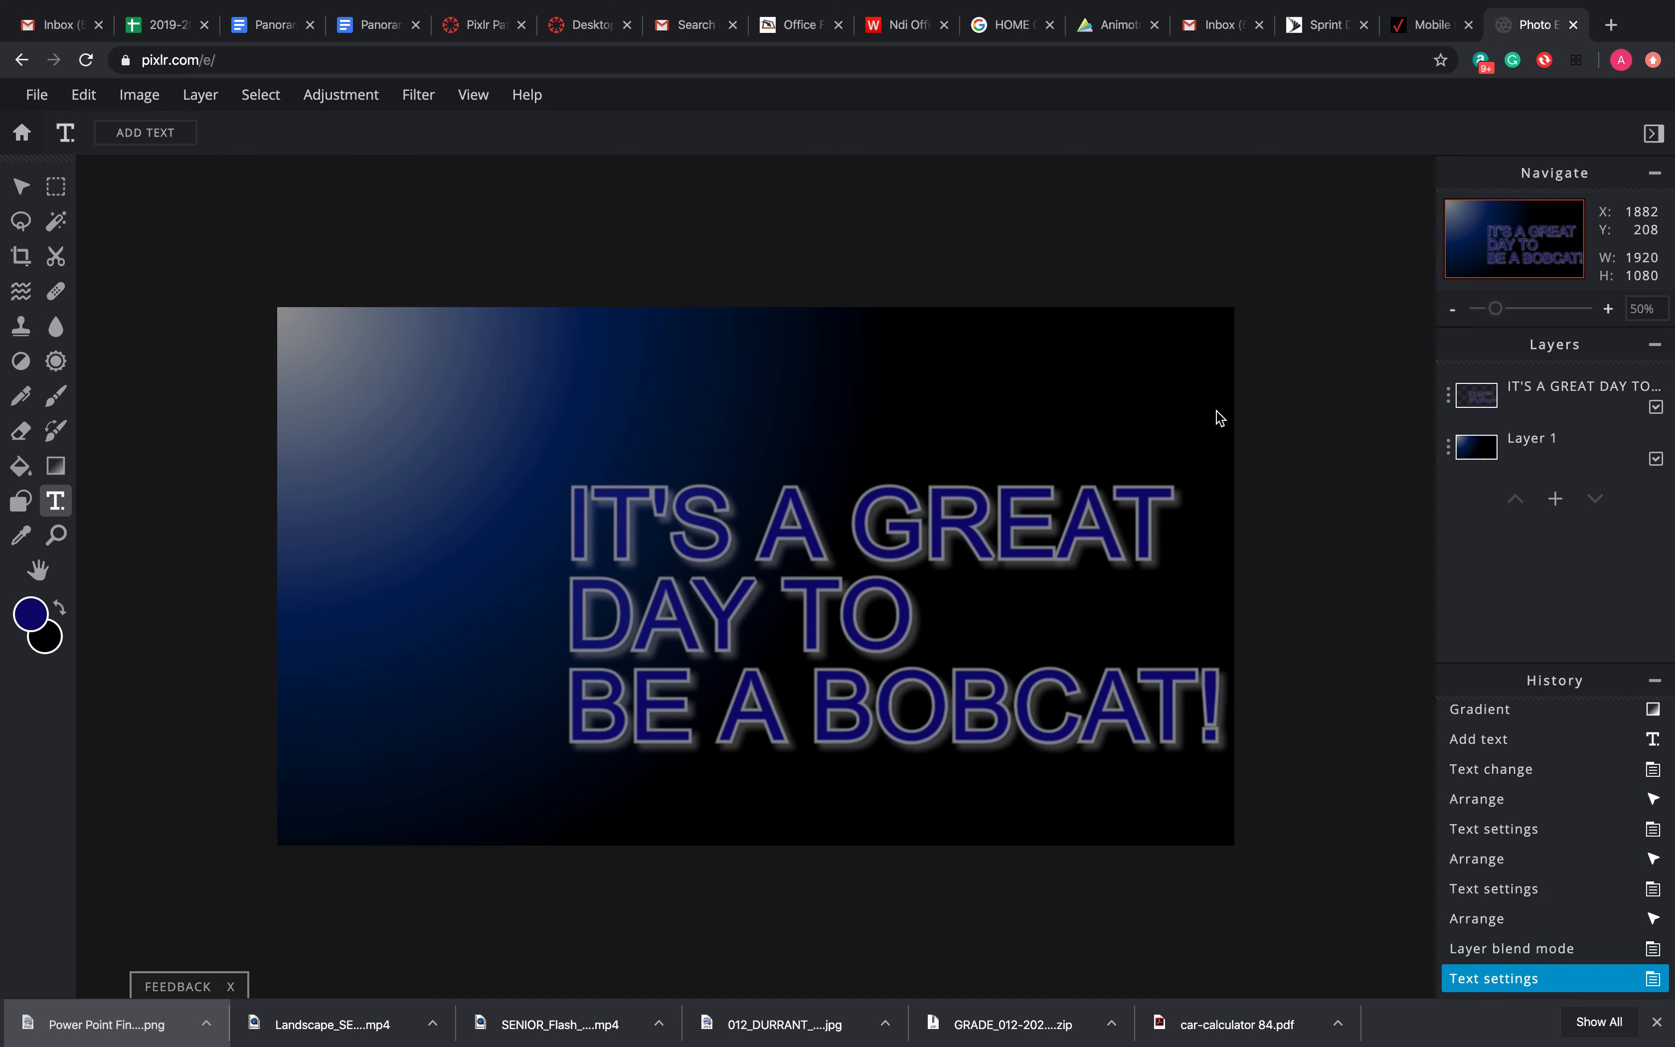
left_click(895, 595)
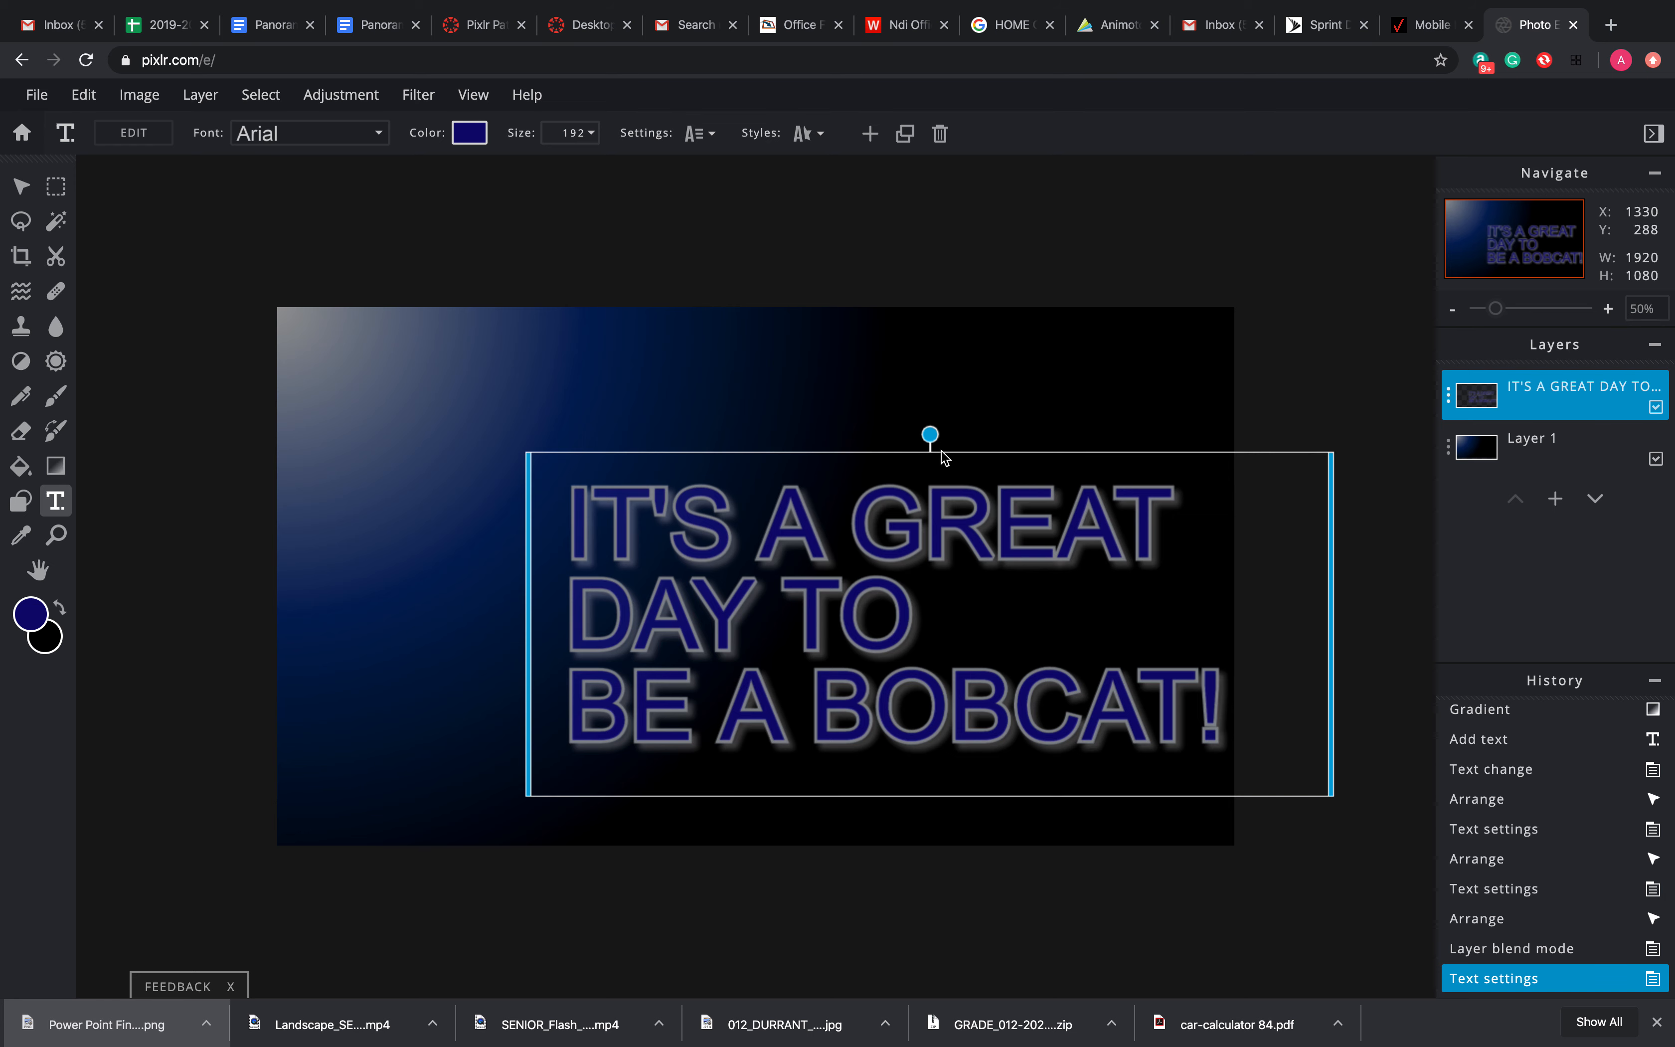
left_click_drag(933, 454, 896, 428)
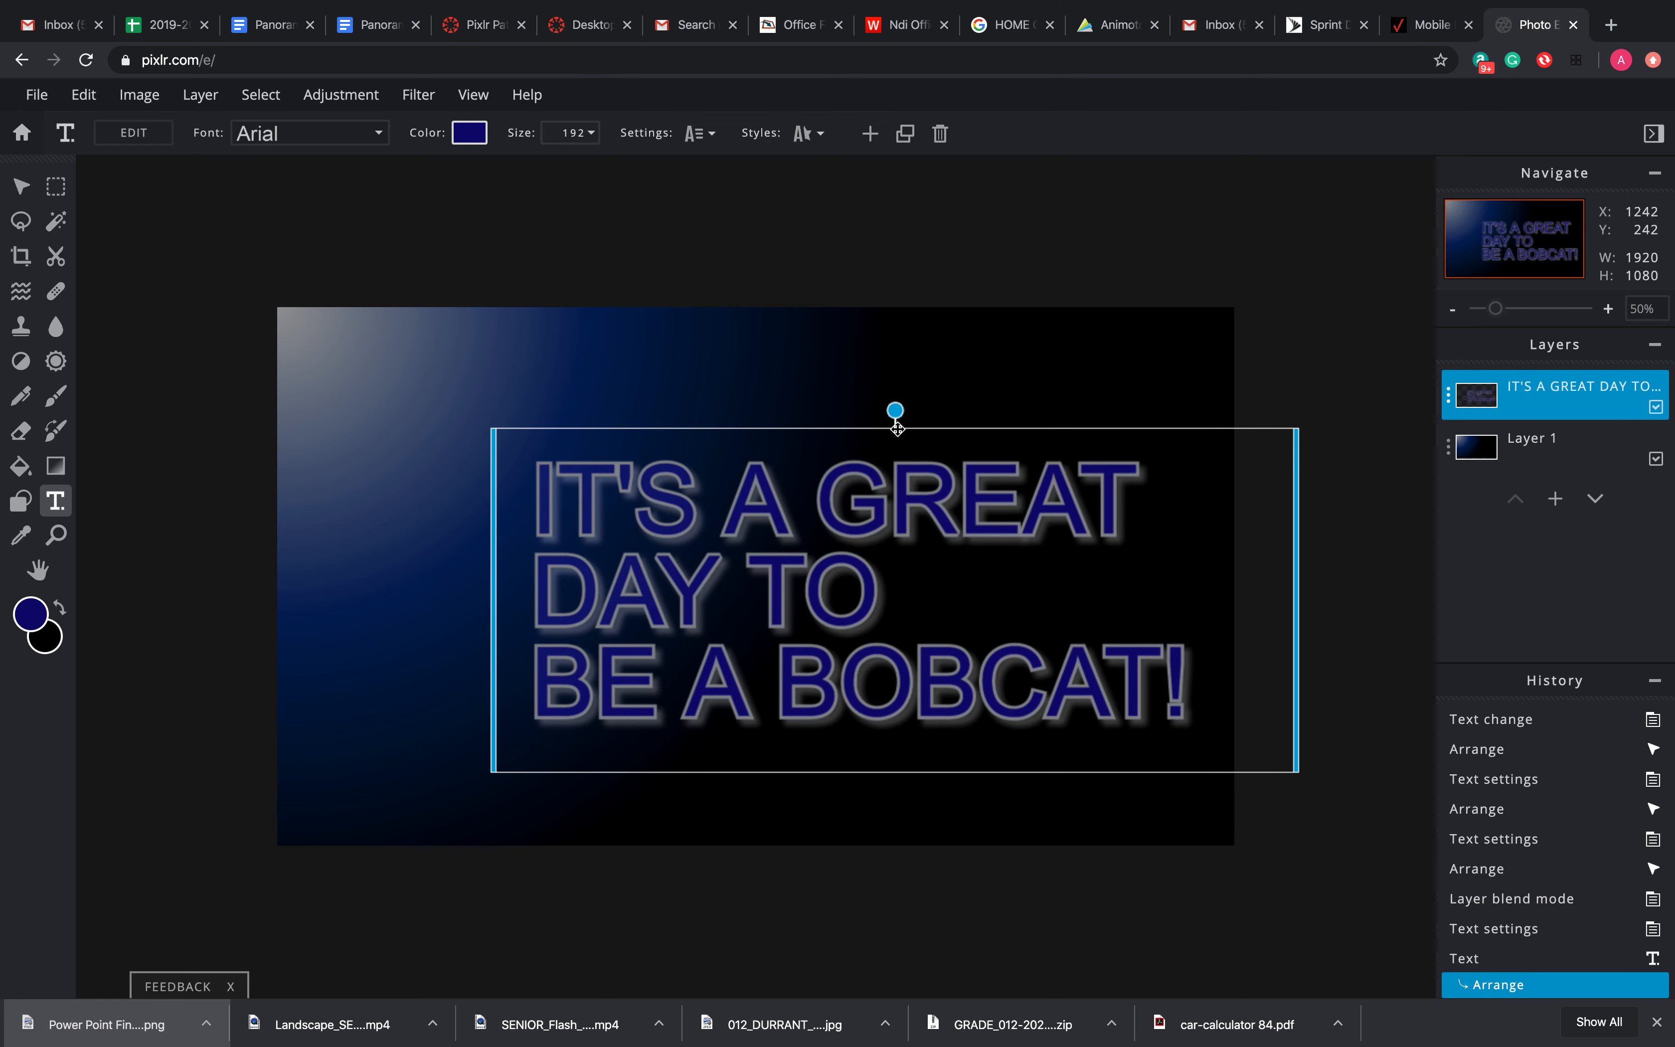
left_click(985, 399)
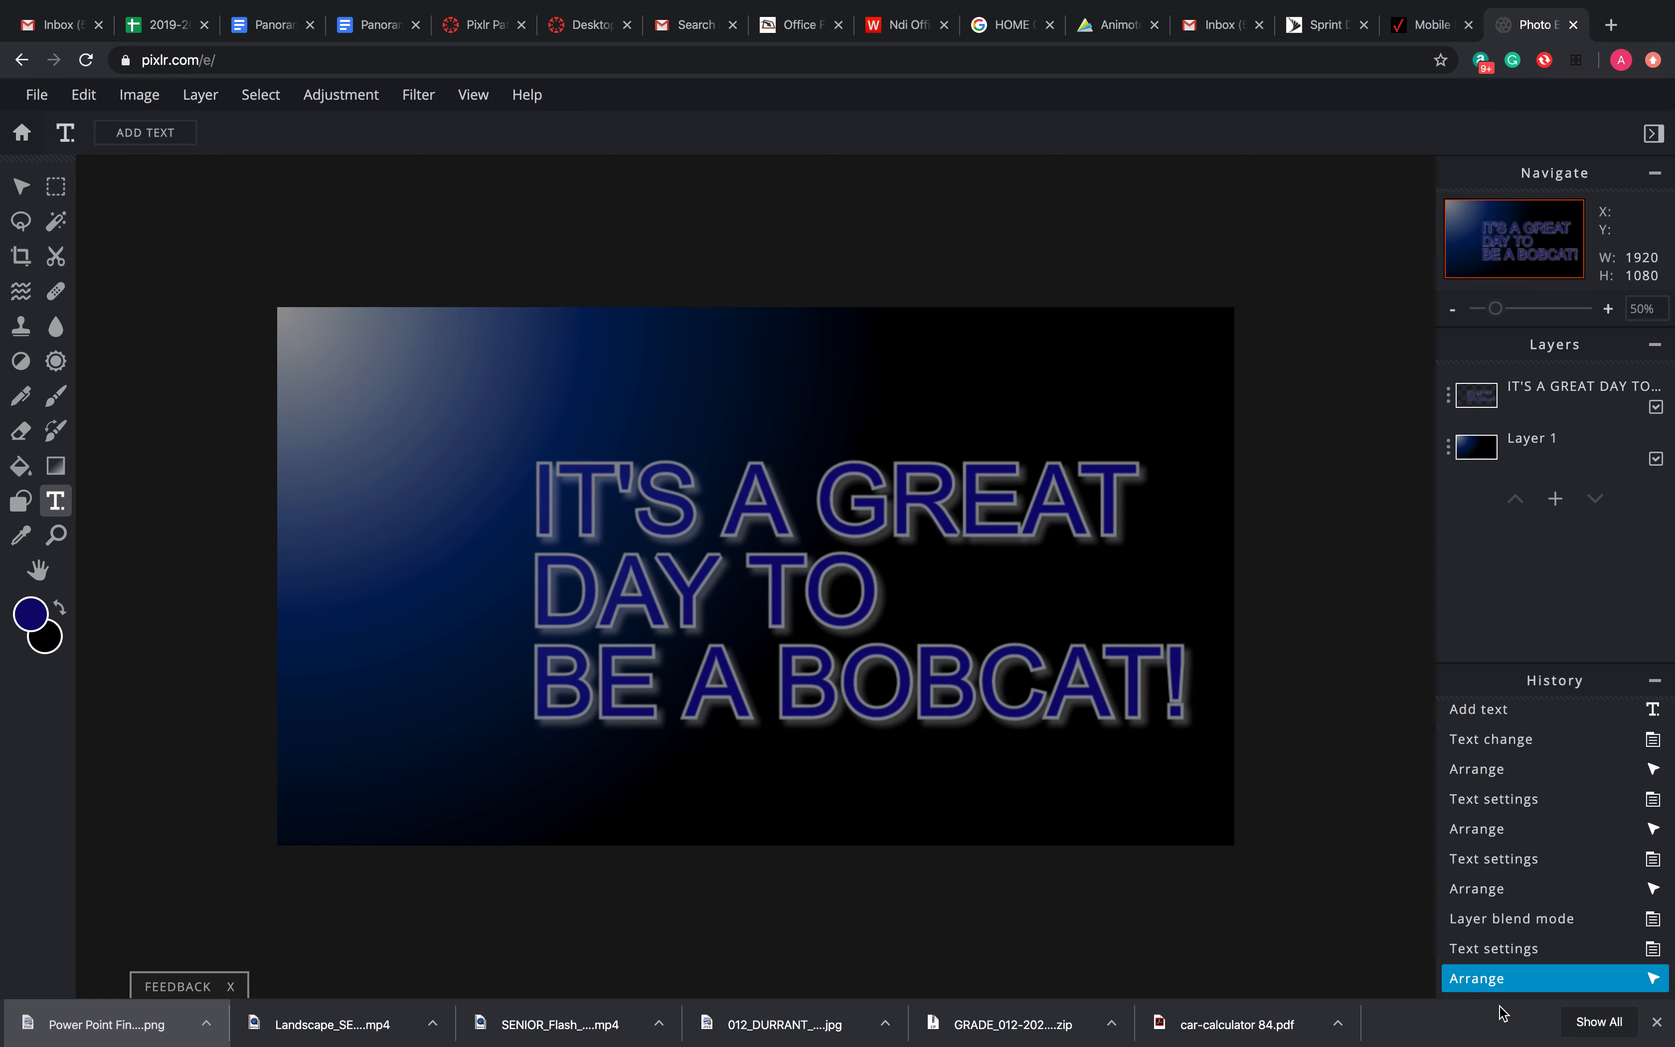
Step back through several earlier history states and return to the latest Arrange state
left_click(1513, 943)
left_click(1515, 916)
left_click(1515, 888)
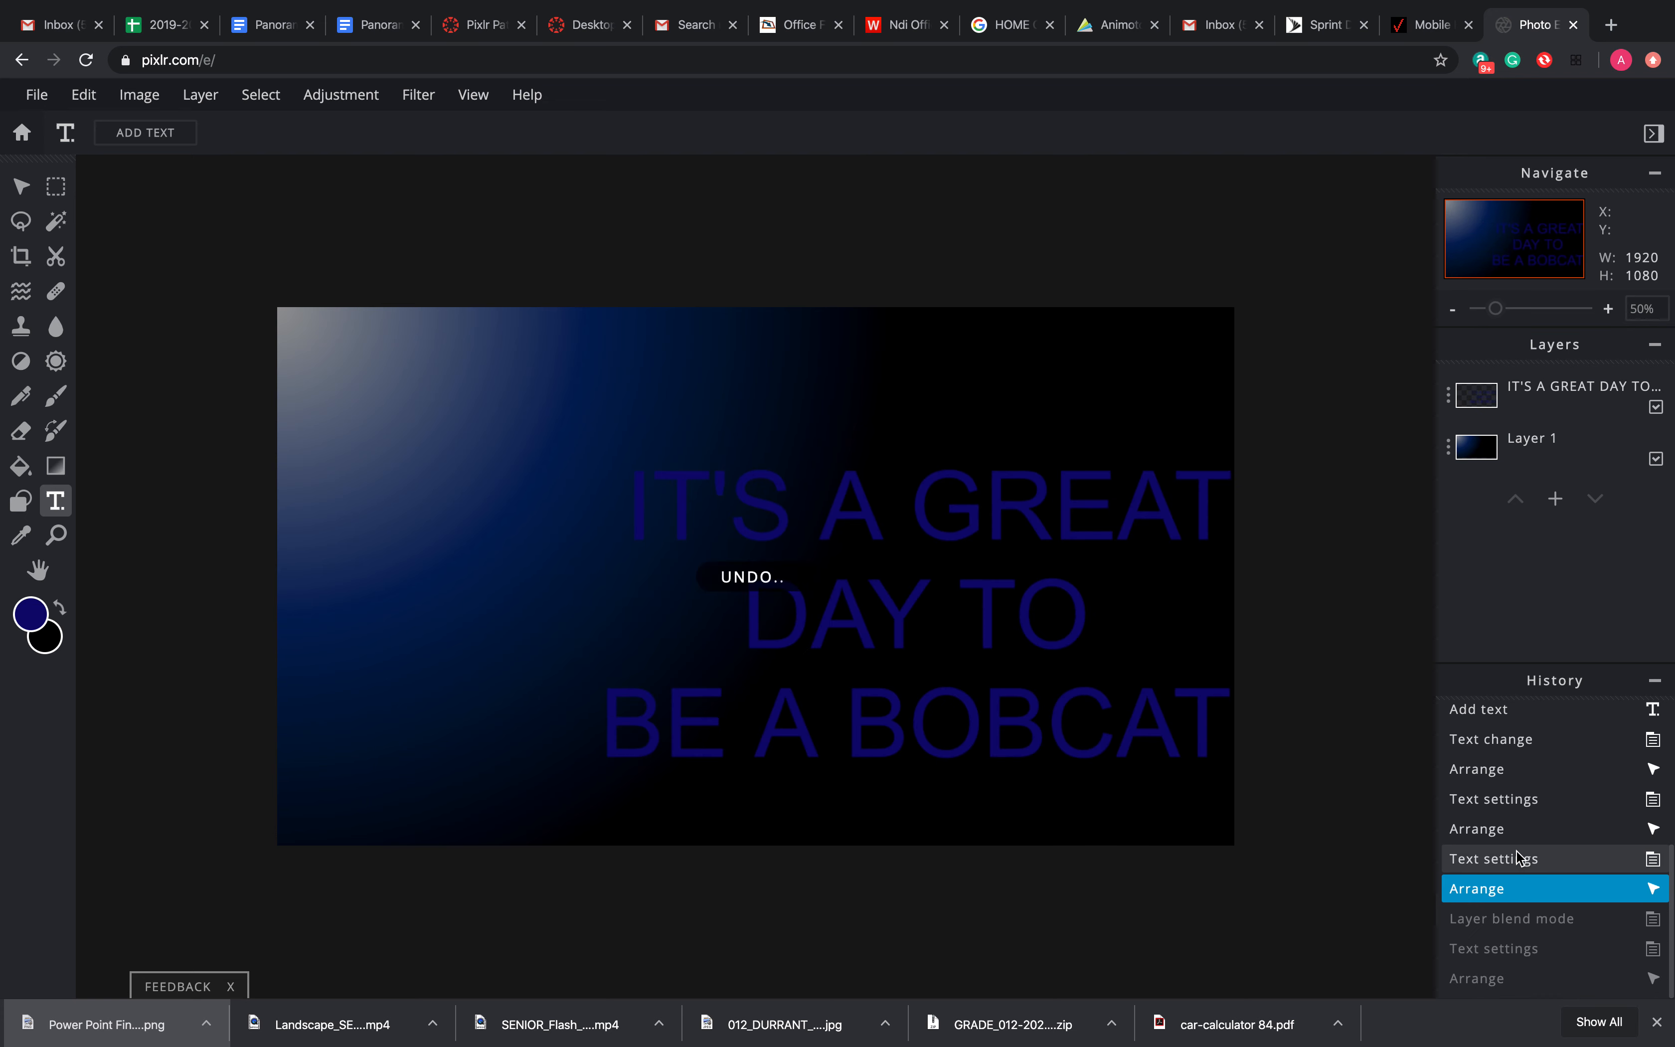
left_click(1515, 856)
left_click(1517, 825)
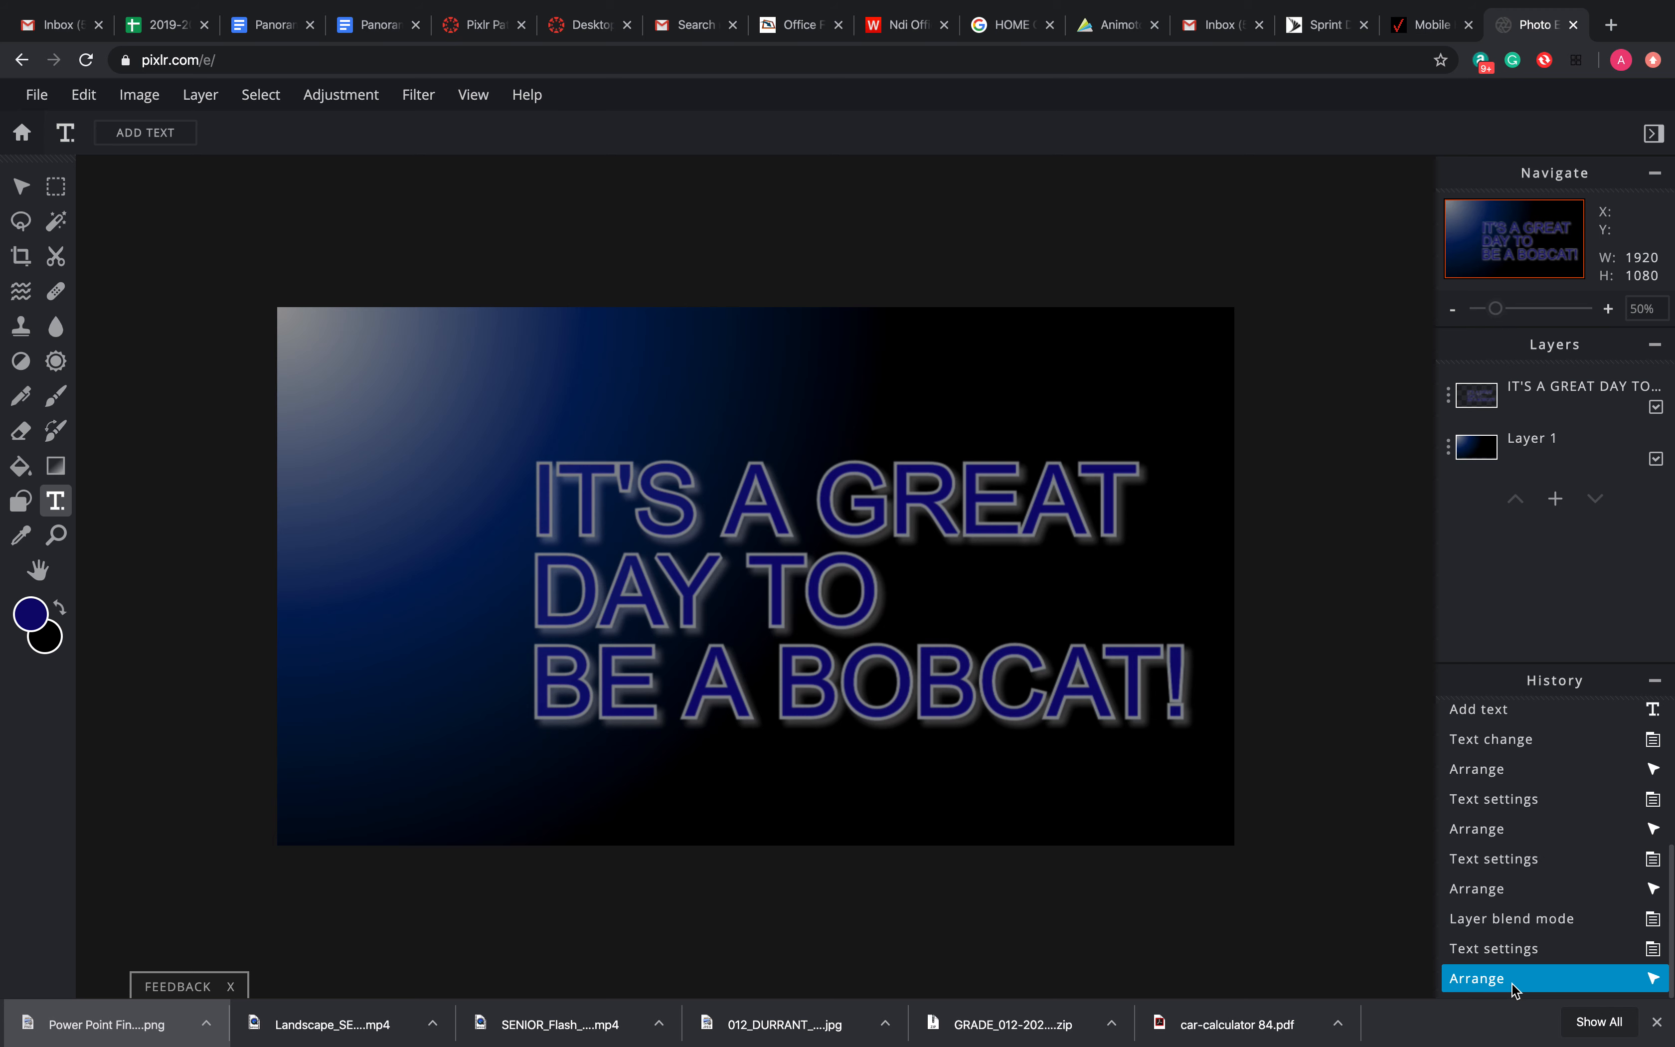
Add an empty layer and place it between the text layer and the gradient background layer
left_click(1556, 500)
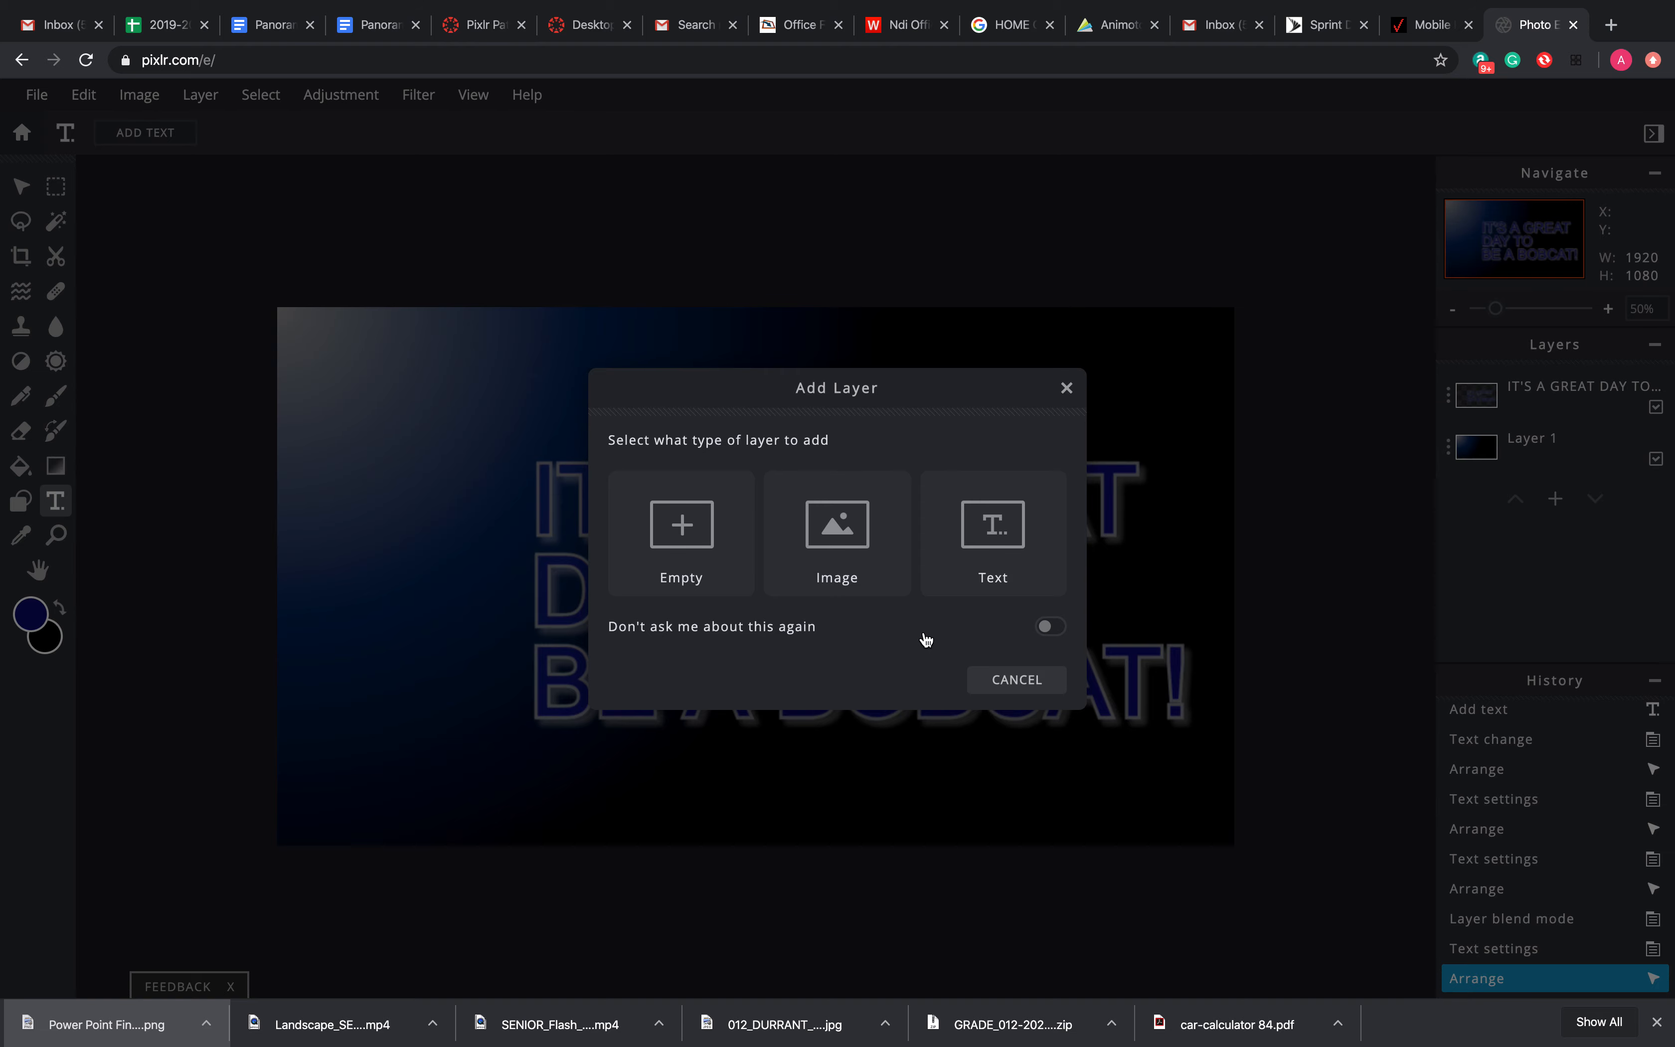
left_click(692, 561)
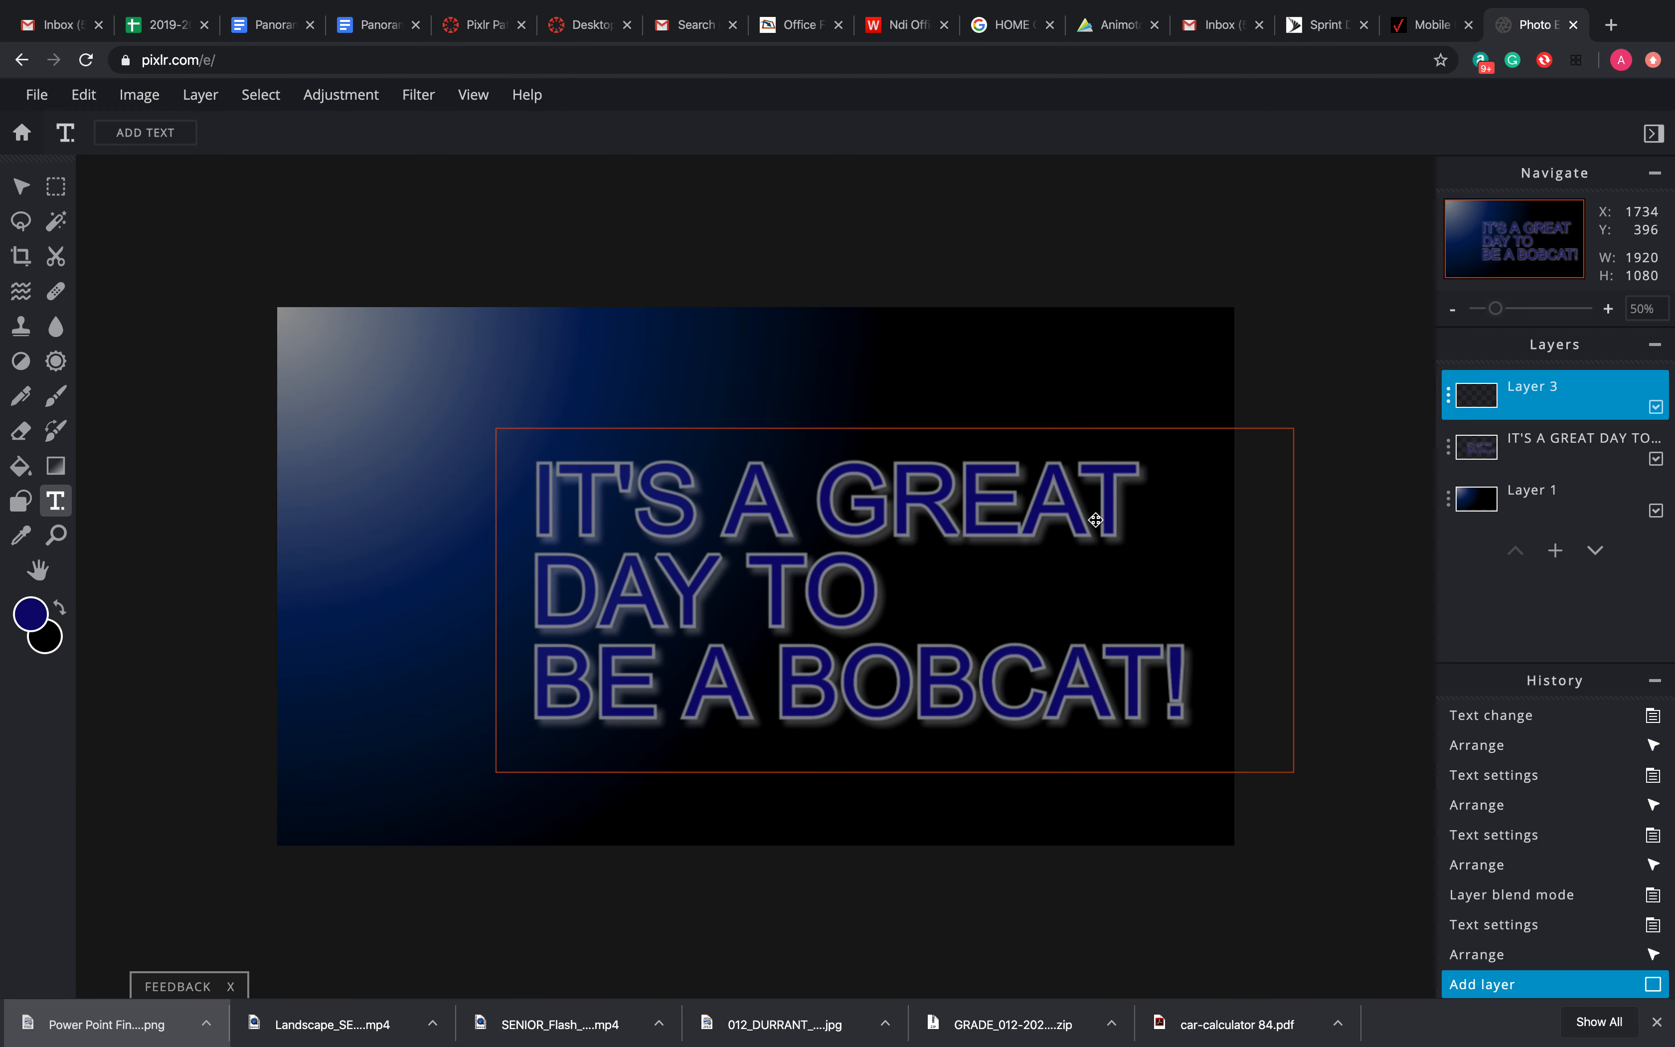
left_click_drag(1526, 450, 1527, 399)
left_click(1526, 447)
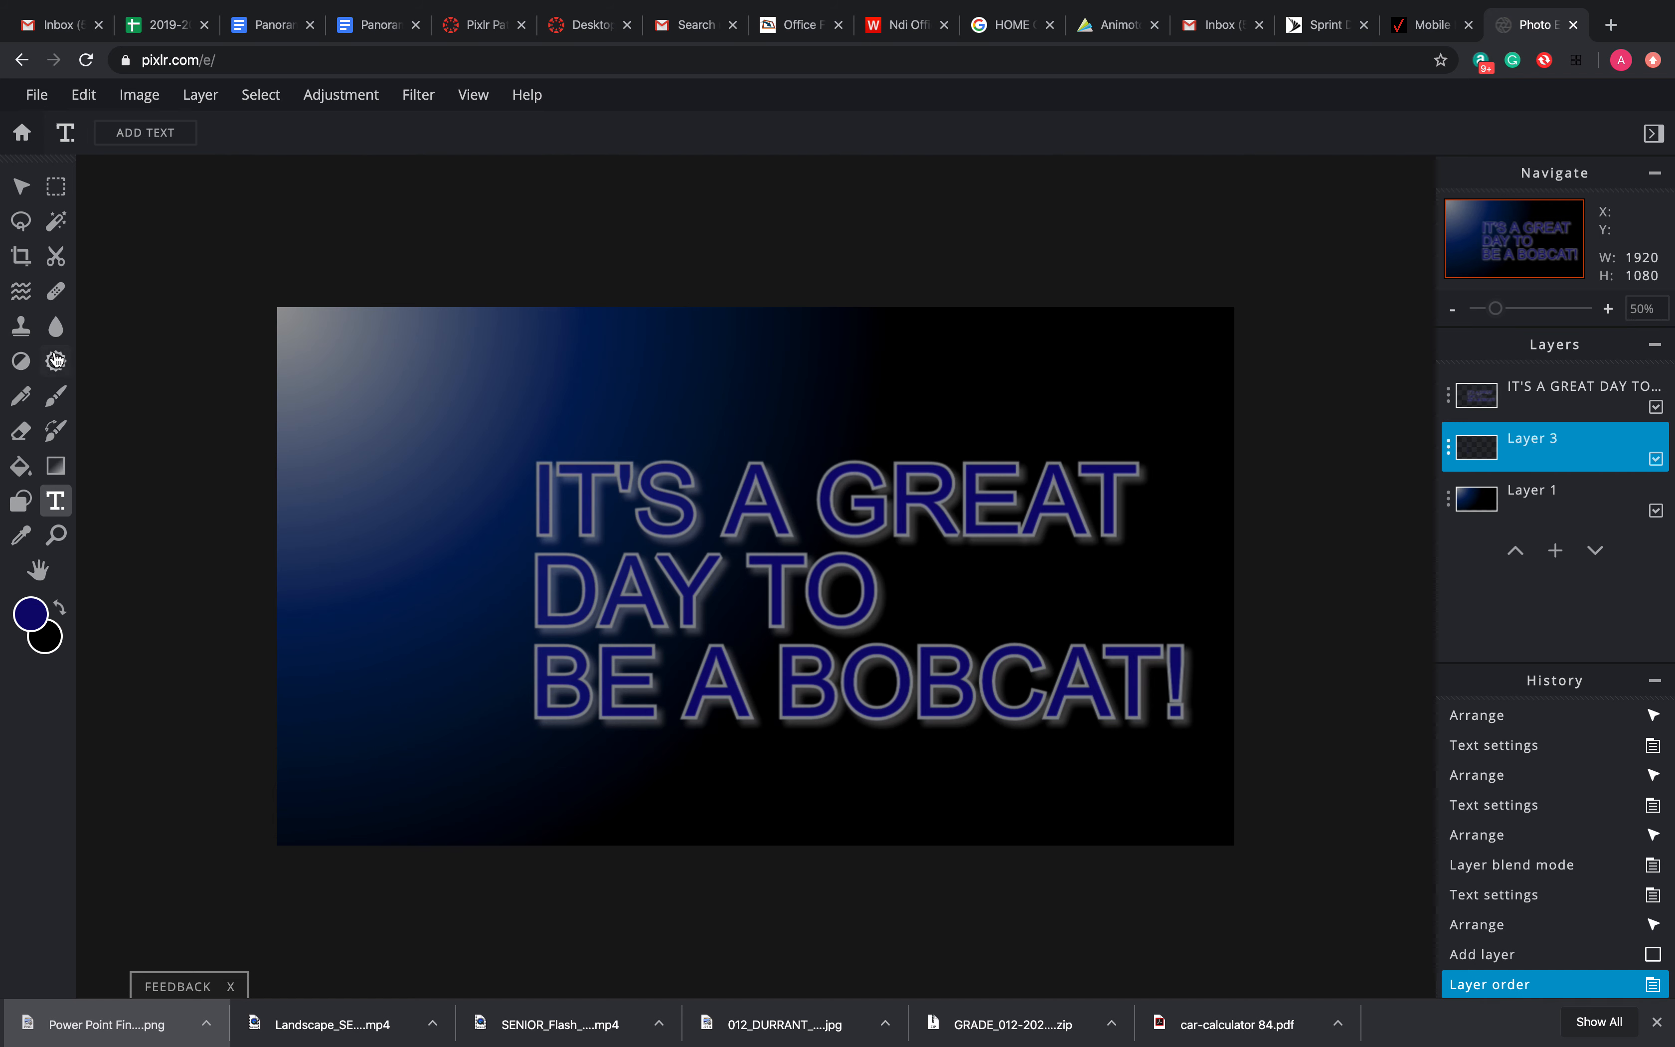
Draw a filled ellipse of about 912 x 566 px with stroke 5 on the new layer, partly behind the text
left_click(55, 465)
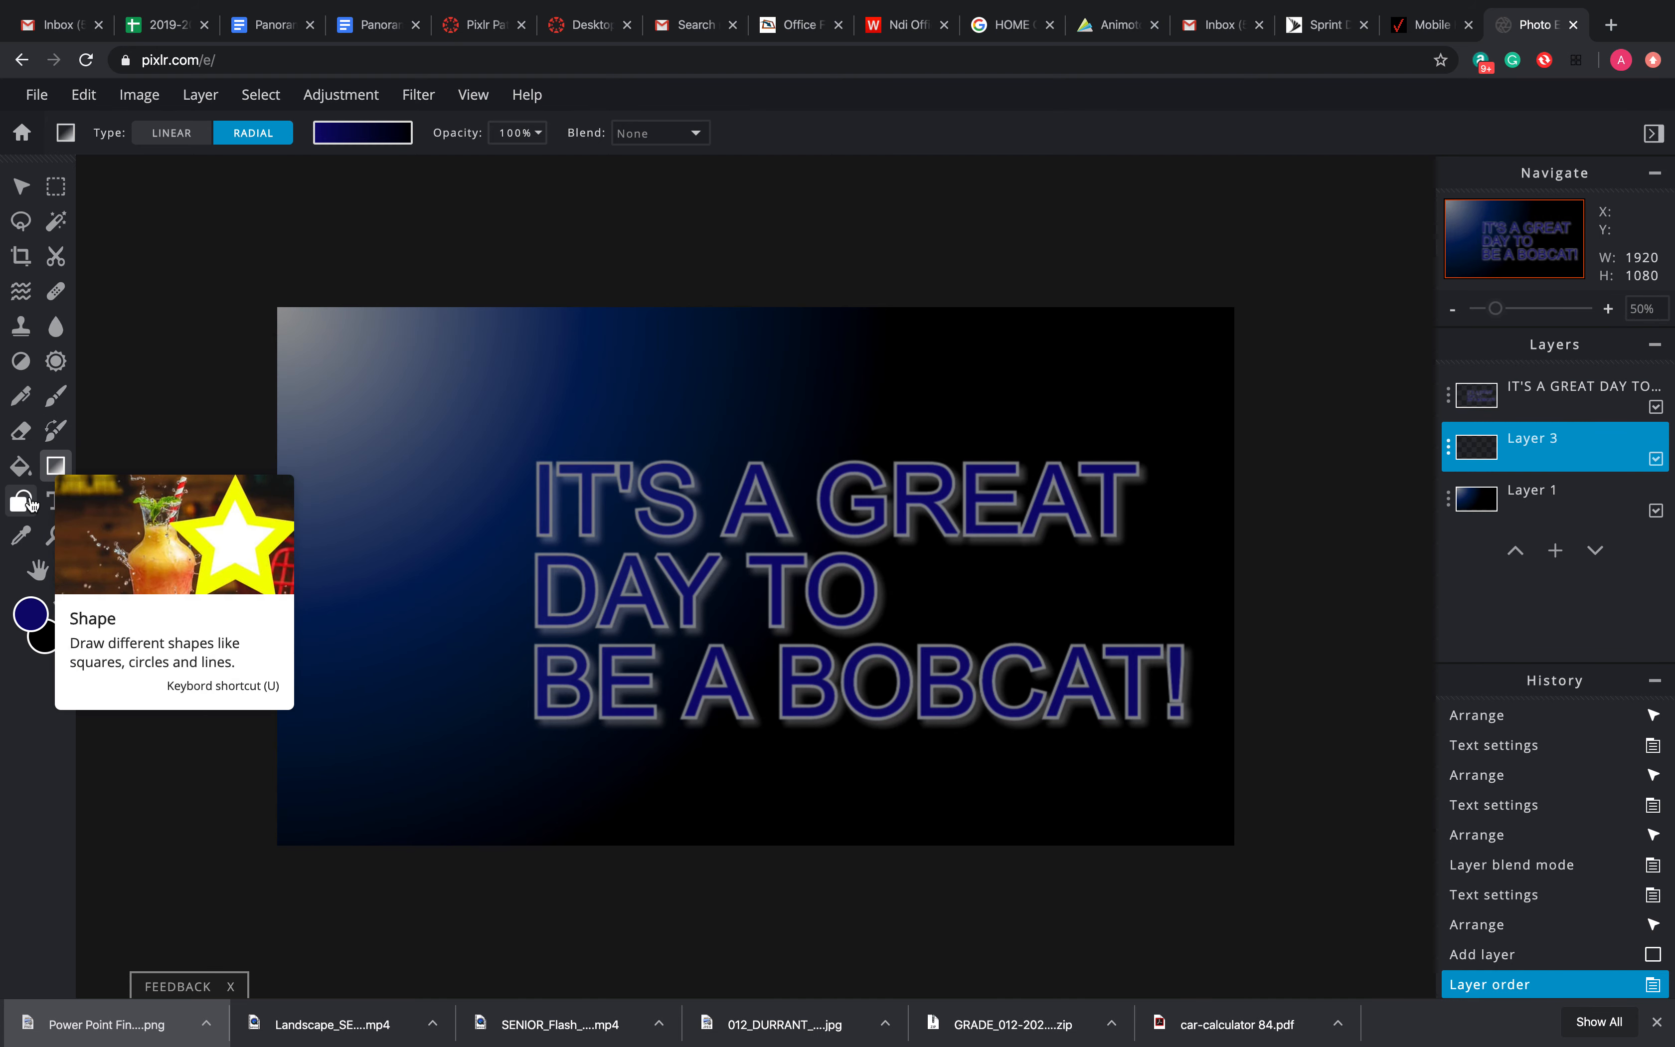
left_click(23, 500)
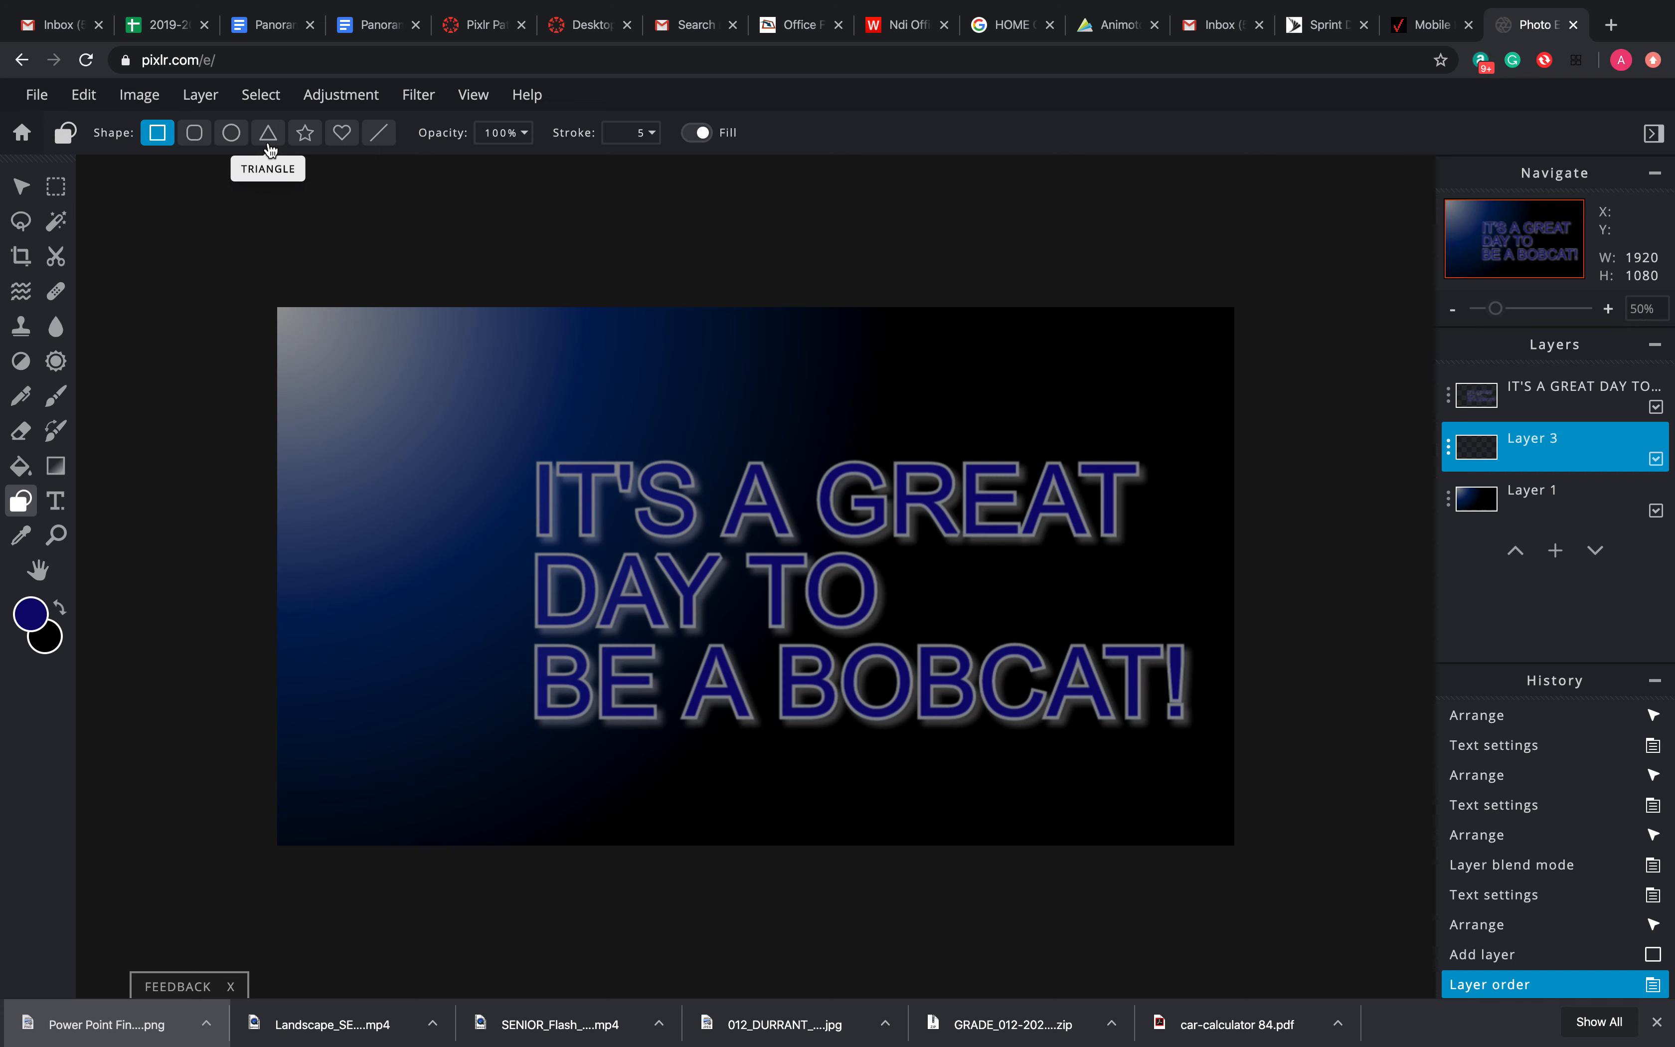
left_click(234, 134)
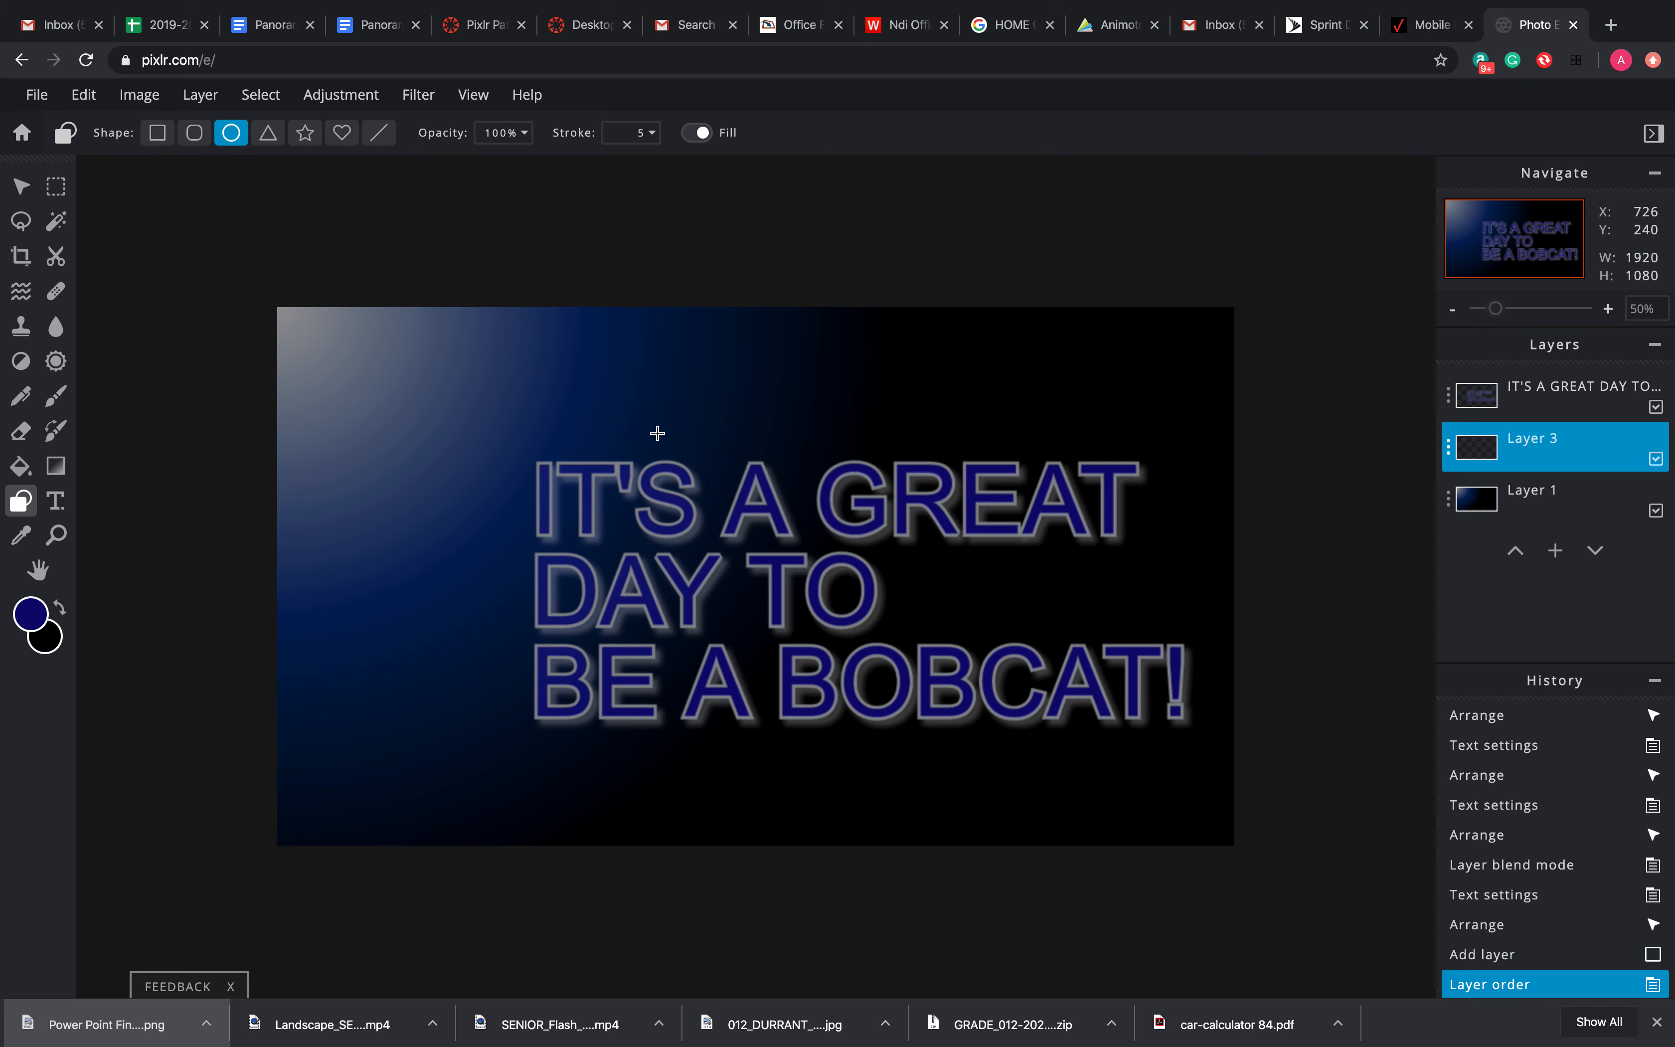
left_click_drag(855, 609, 403, 330)
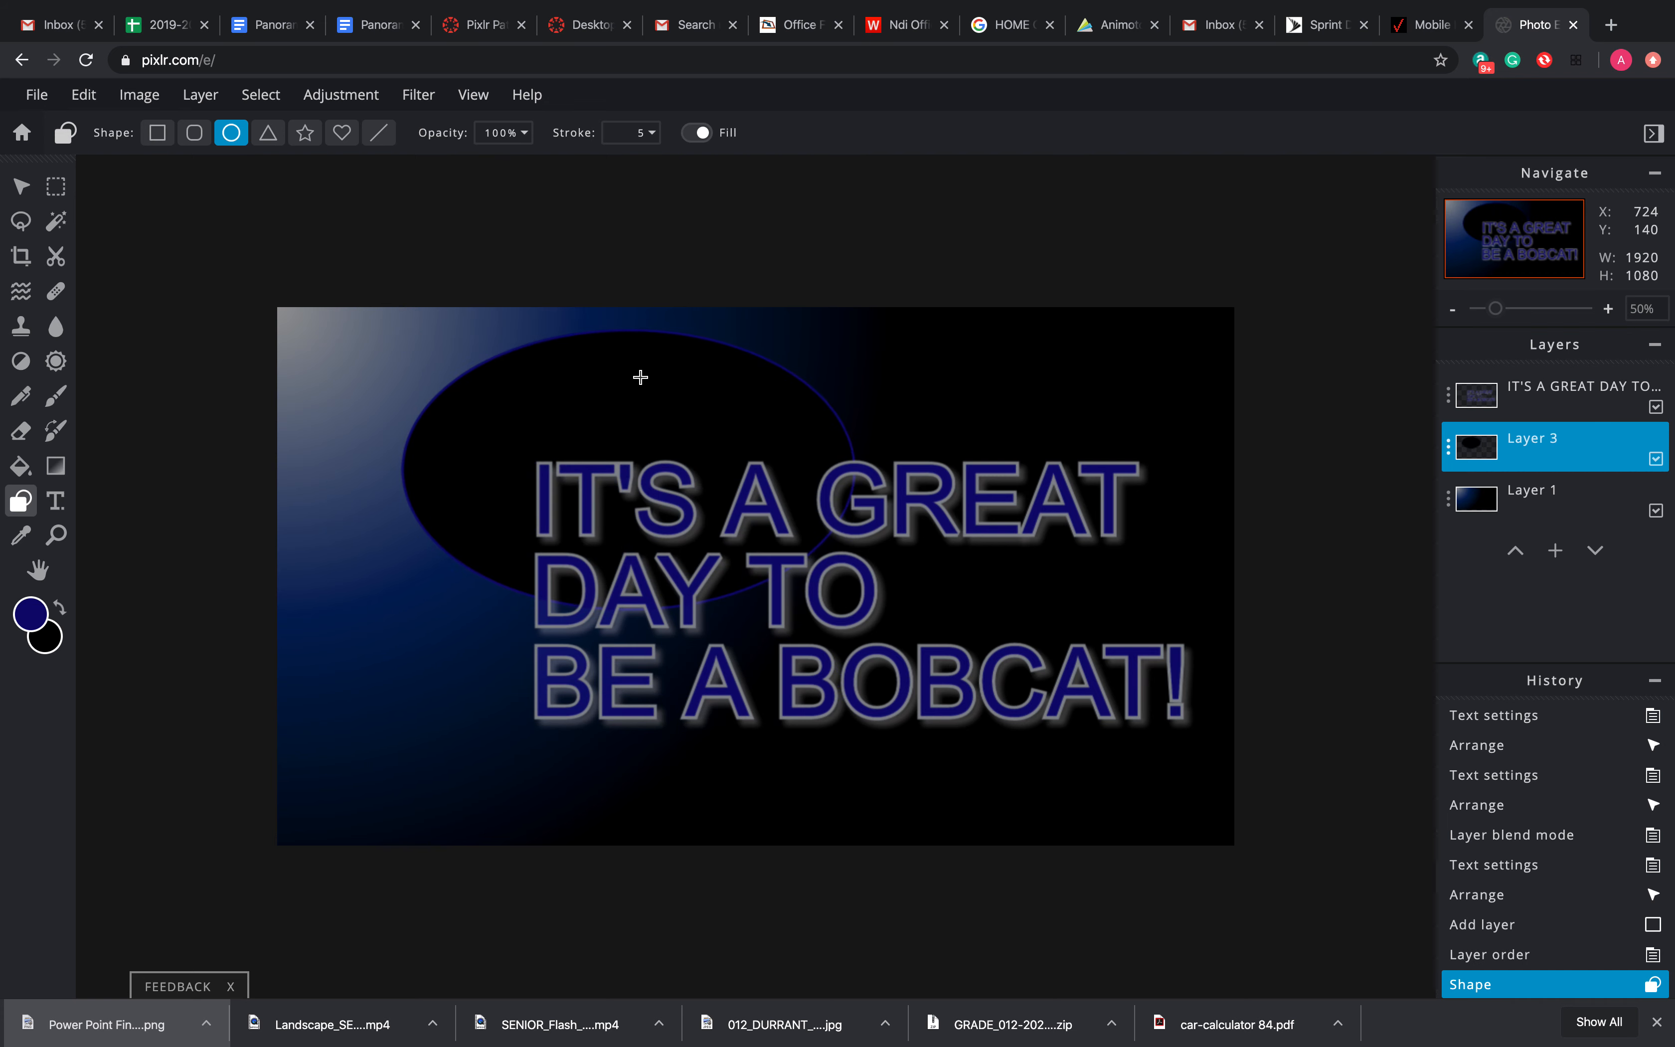
Enlarge the ellipse to about 1544 x 958 px, position it behind the text at about left 343, top 73, and deselect it
left_click(21, 185)
left_click_drag(557, 433, 549, 489)
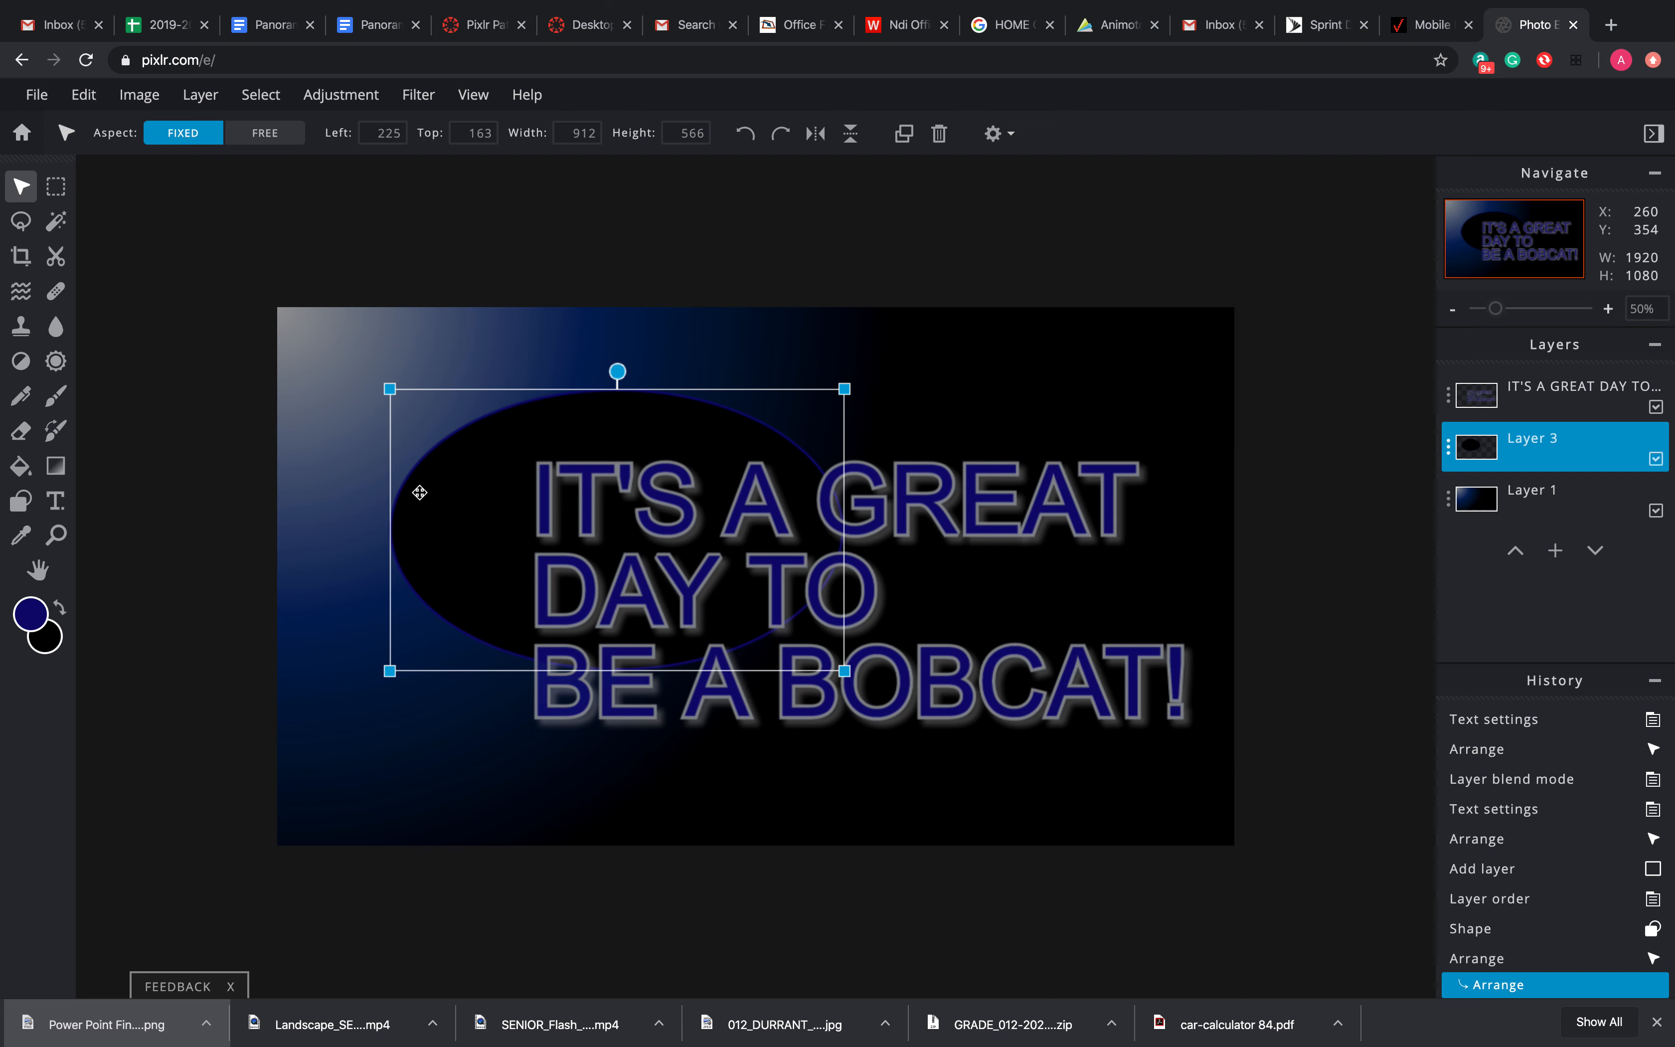
left_click_drag(485, 509, 853, 595)
left_click_drag(775, 490, 458, 292)
left_click(834, 445)
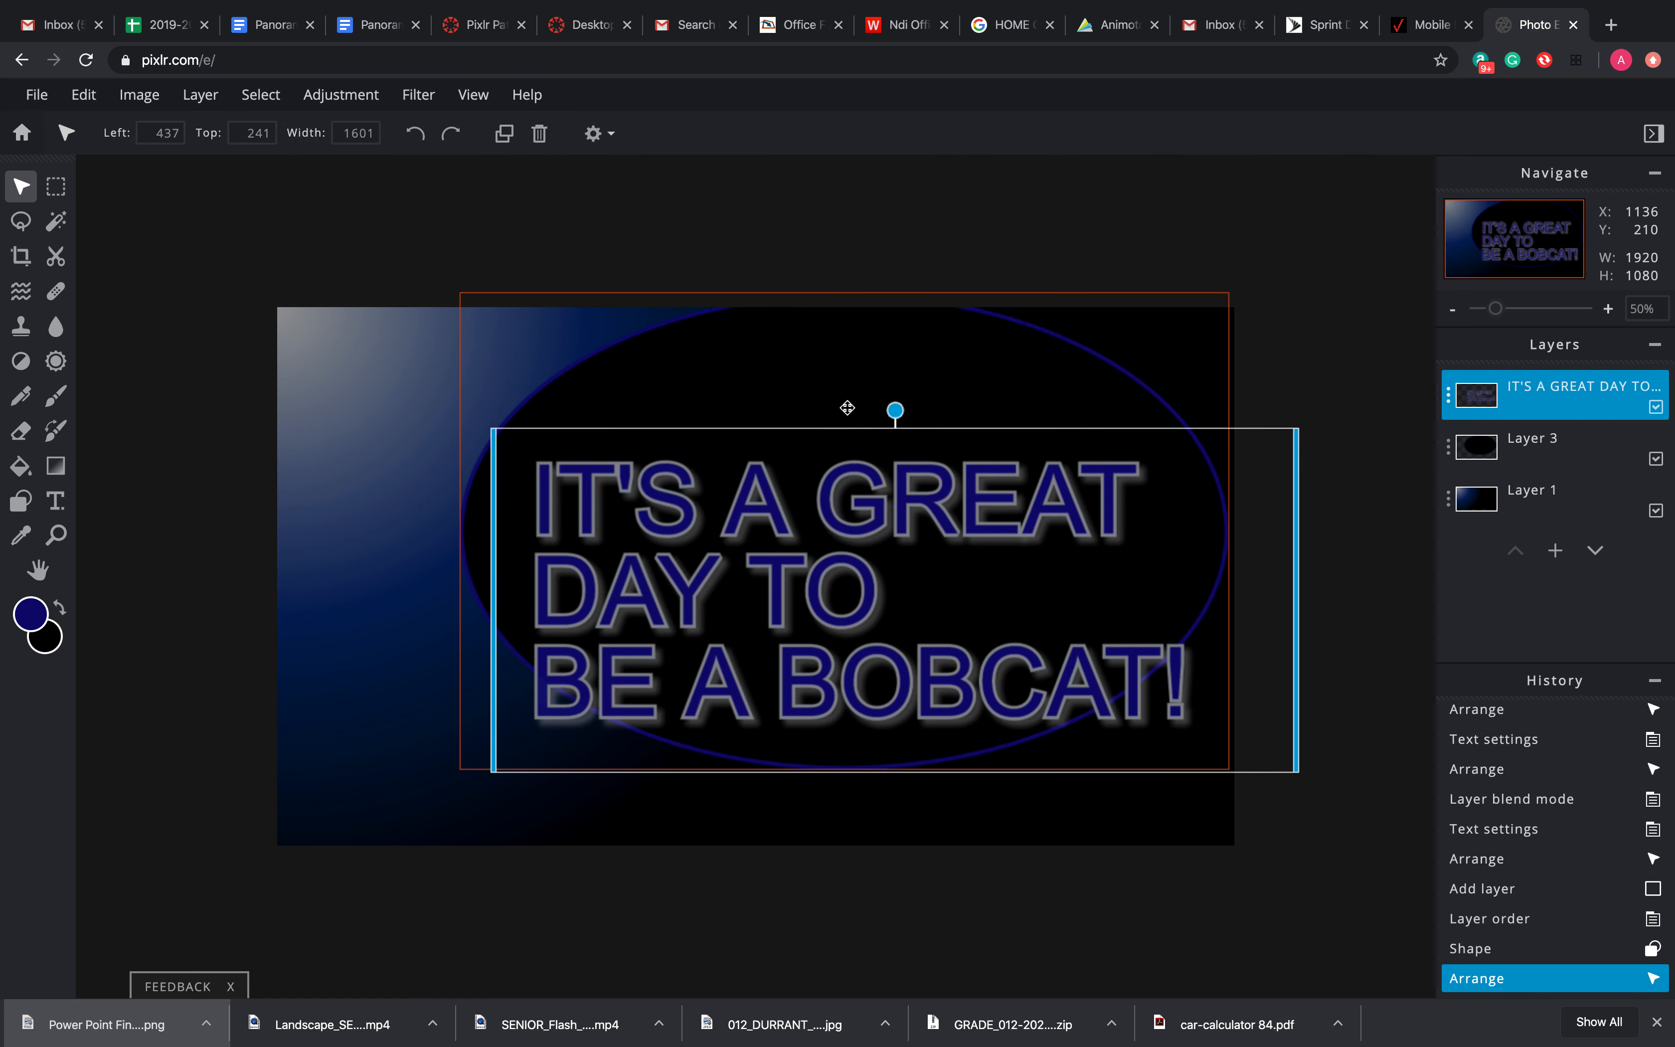
left_click_drag(844, 404, 843, 449)
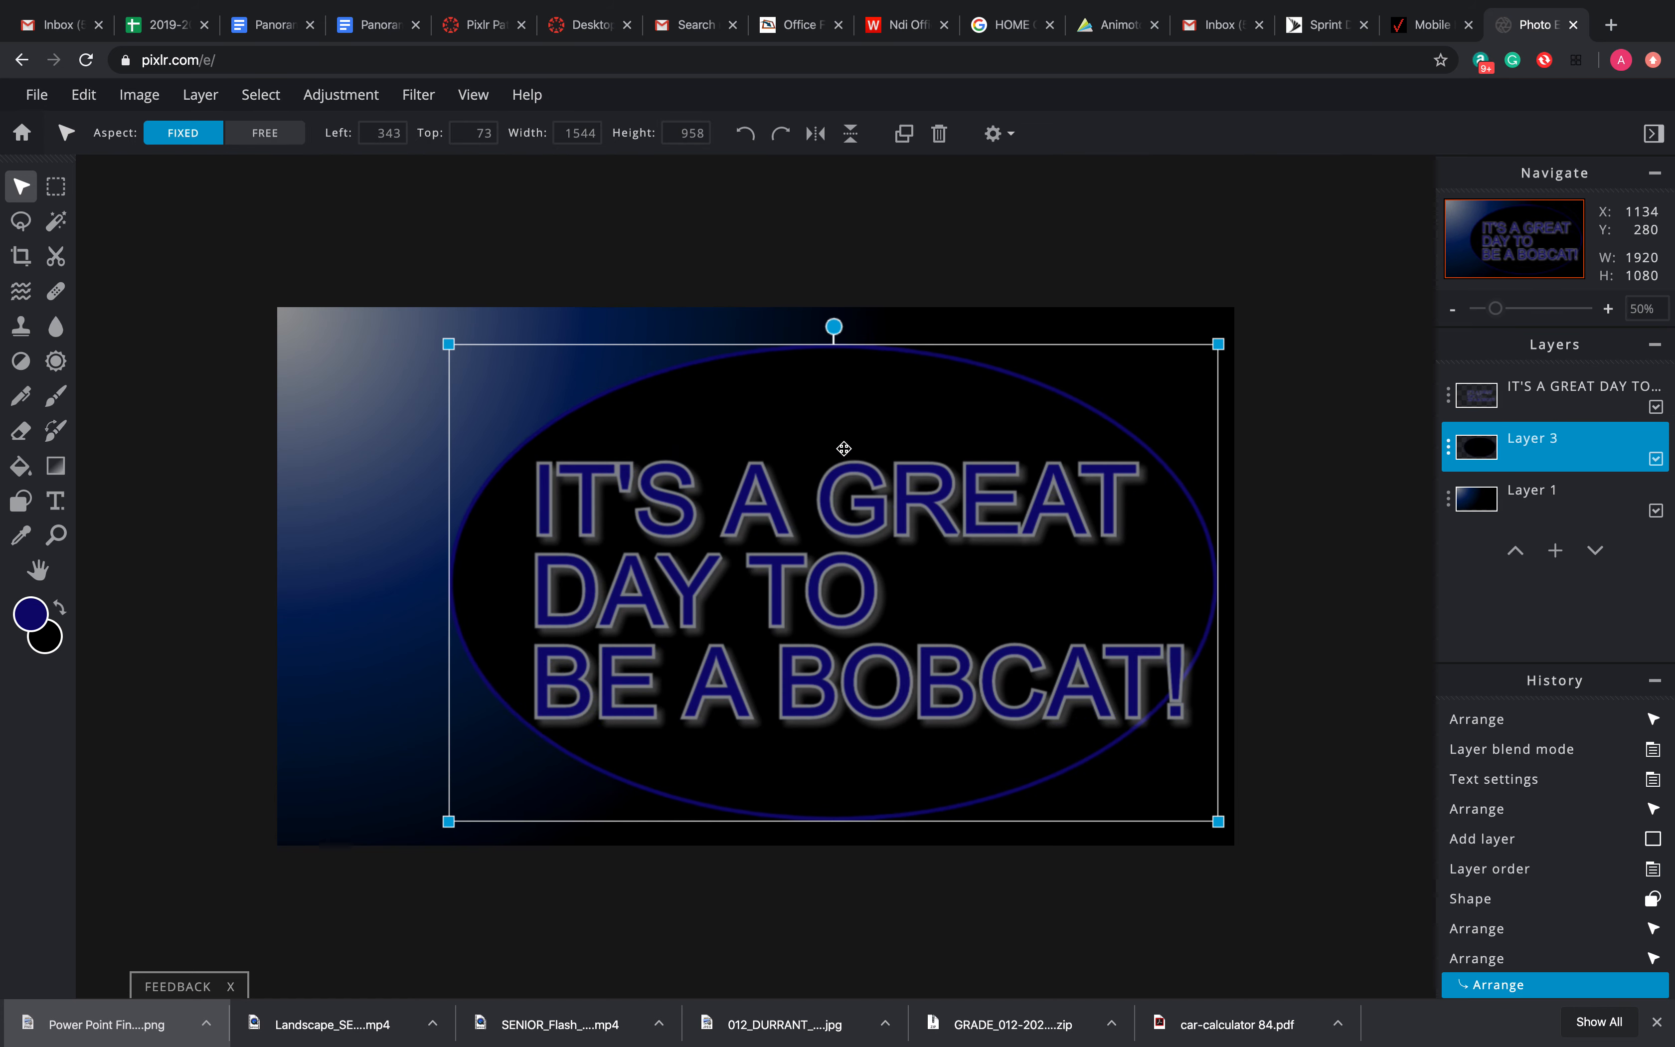
left_click(1308, 441)
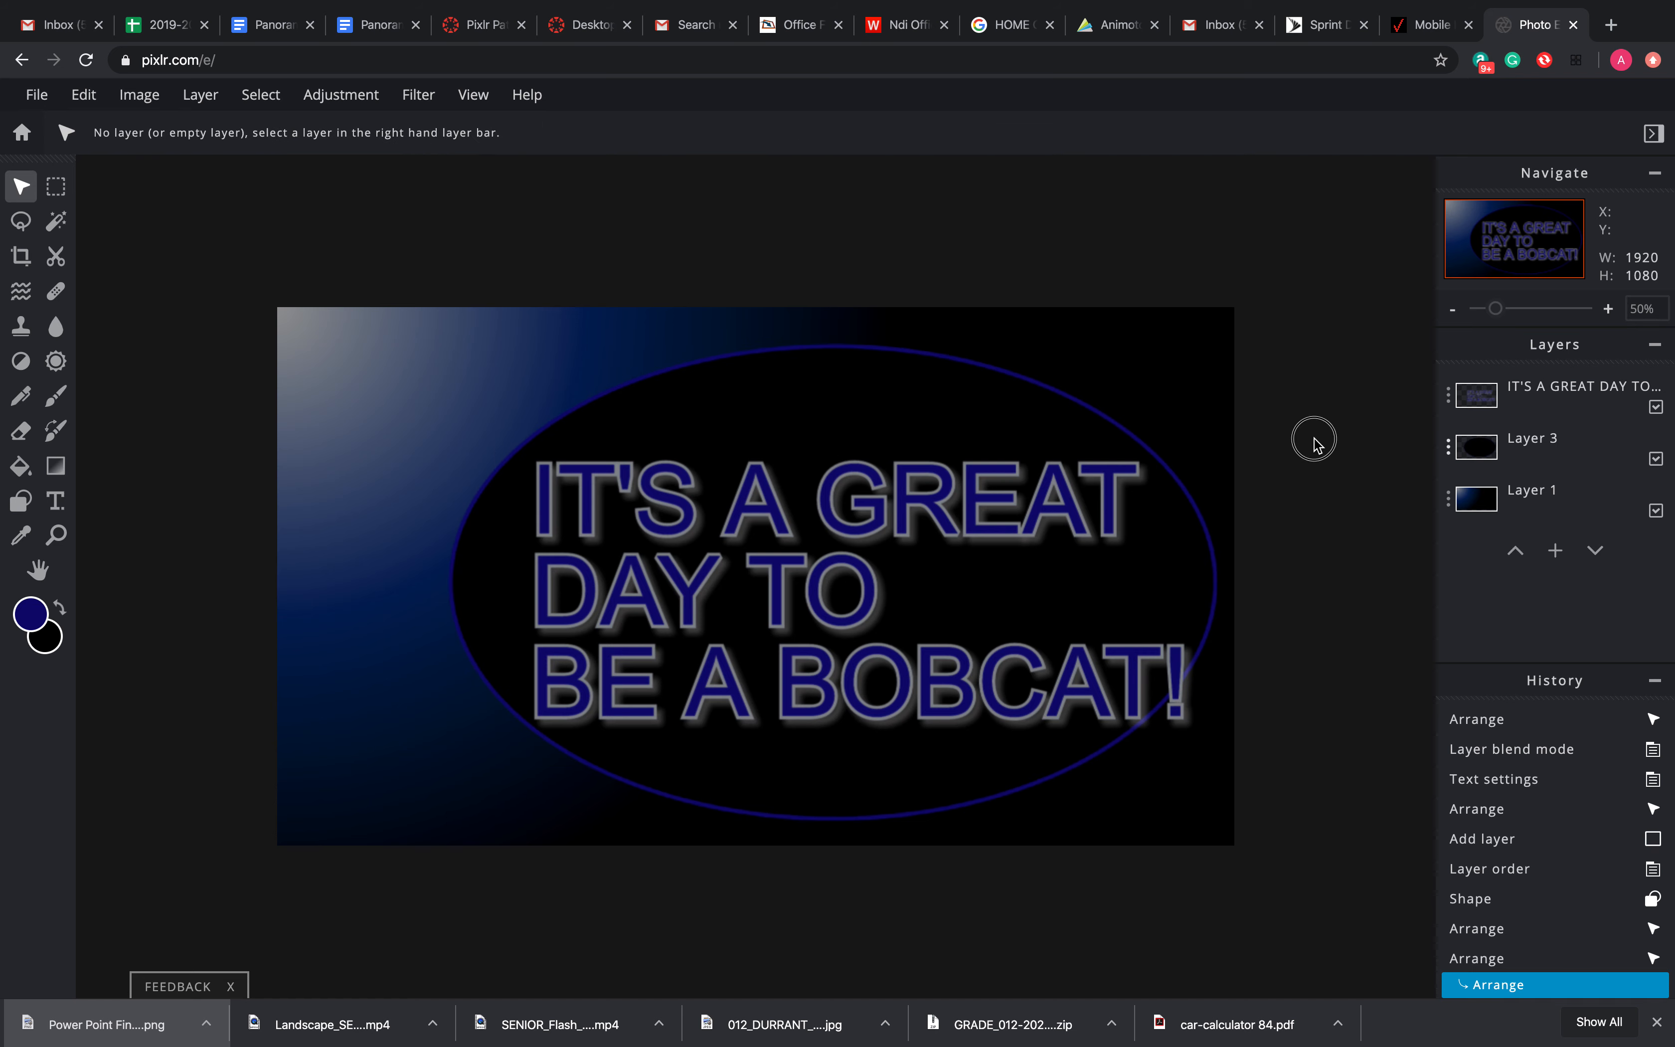
Select the text, ellipse and gradient background layers in turn to check what each one contains
left_click(1542, 447)
left_click(1543, 493)
left_click(1543, 447)
left_click(1551, 402)
left_click(1546, 446)
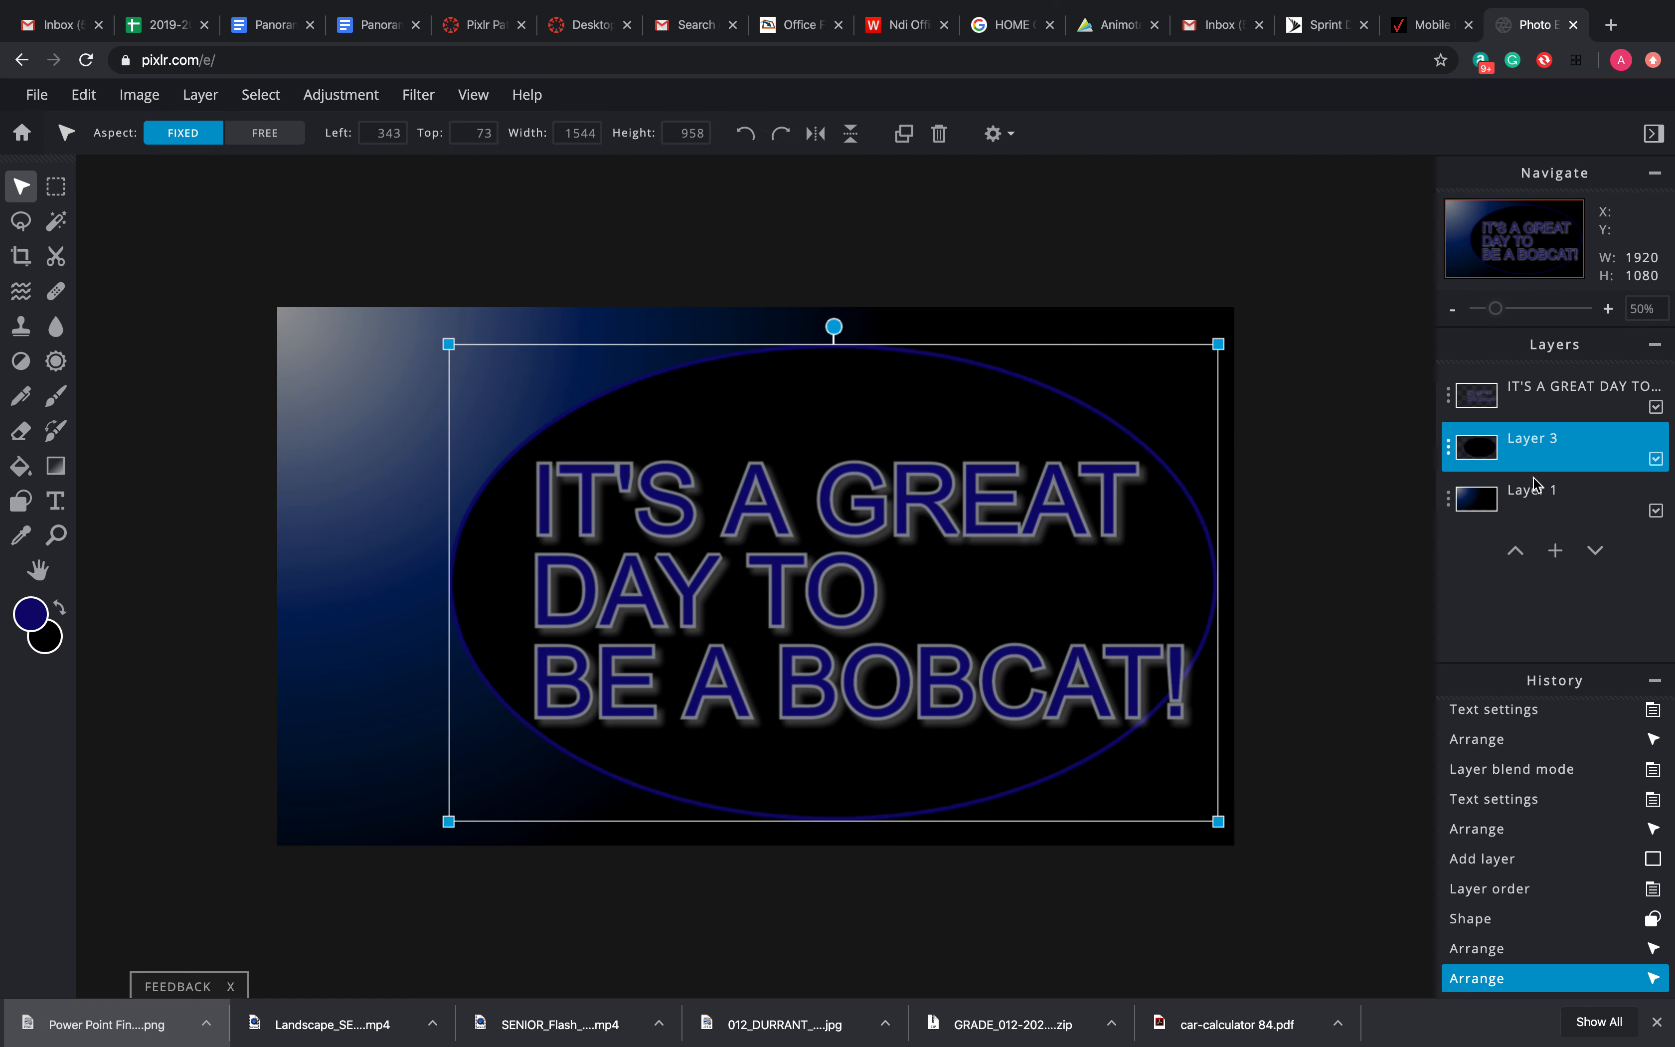
left_click(1535, 500)
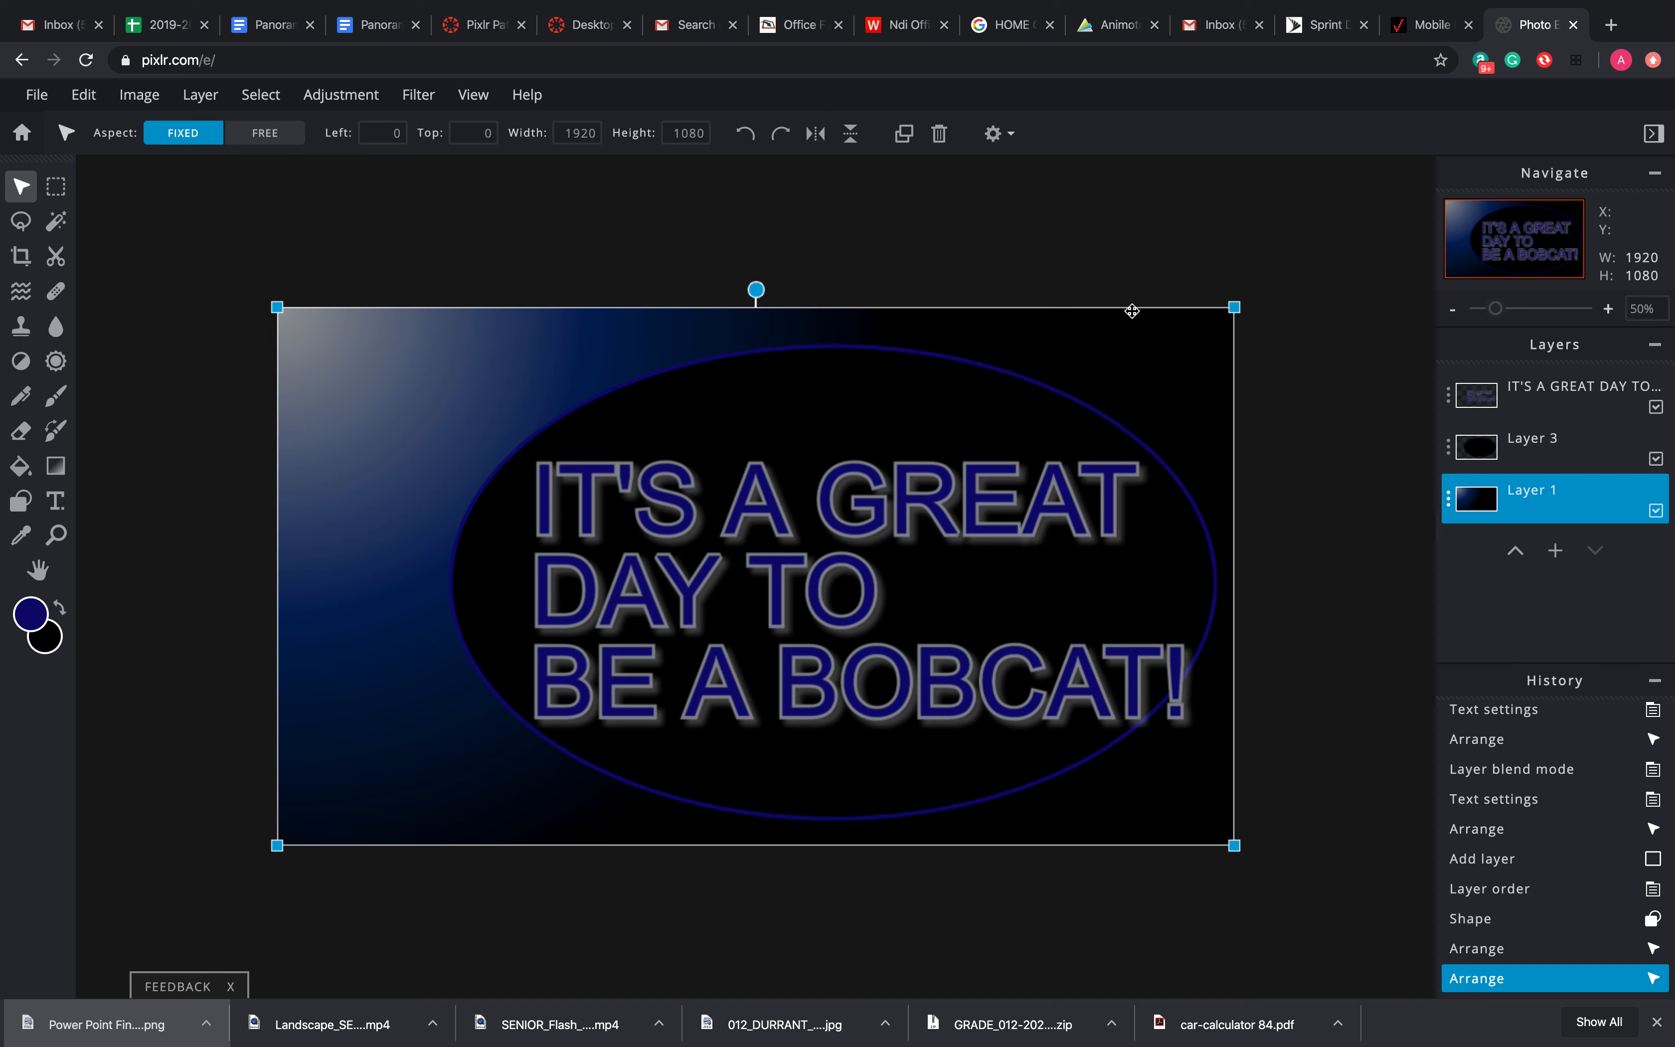
Open the save settings to review the file name, JPG type, quality and image size, and close them without downloading
left_click(38, 94)
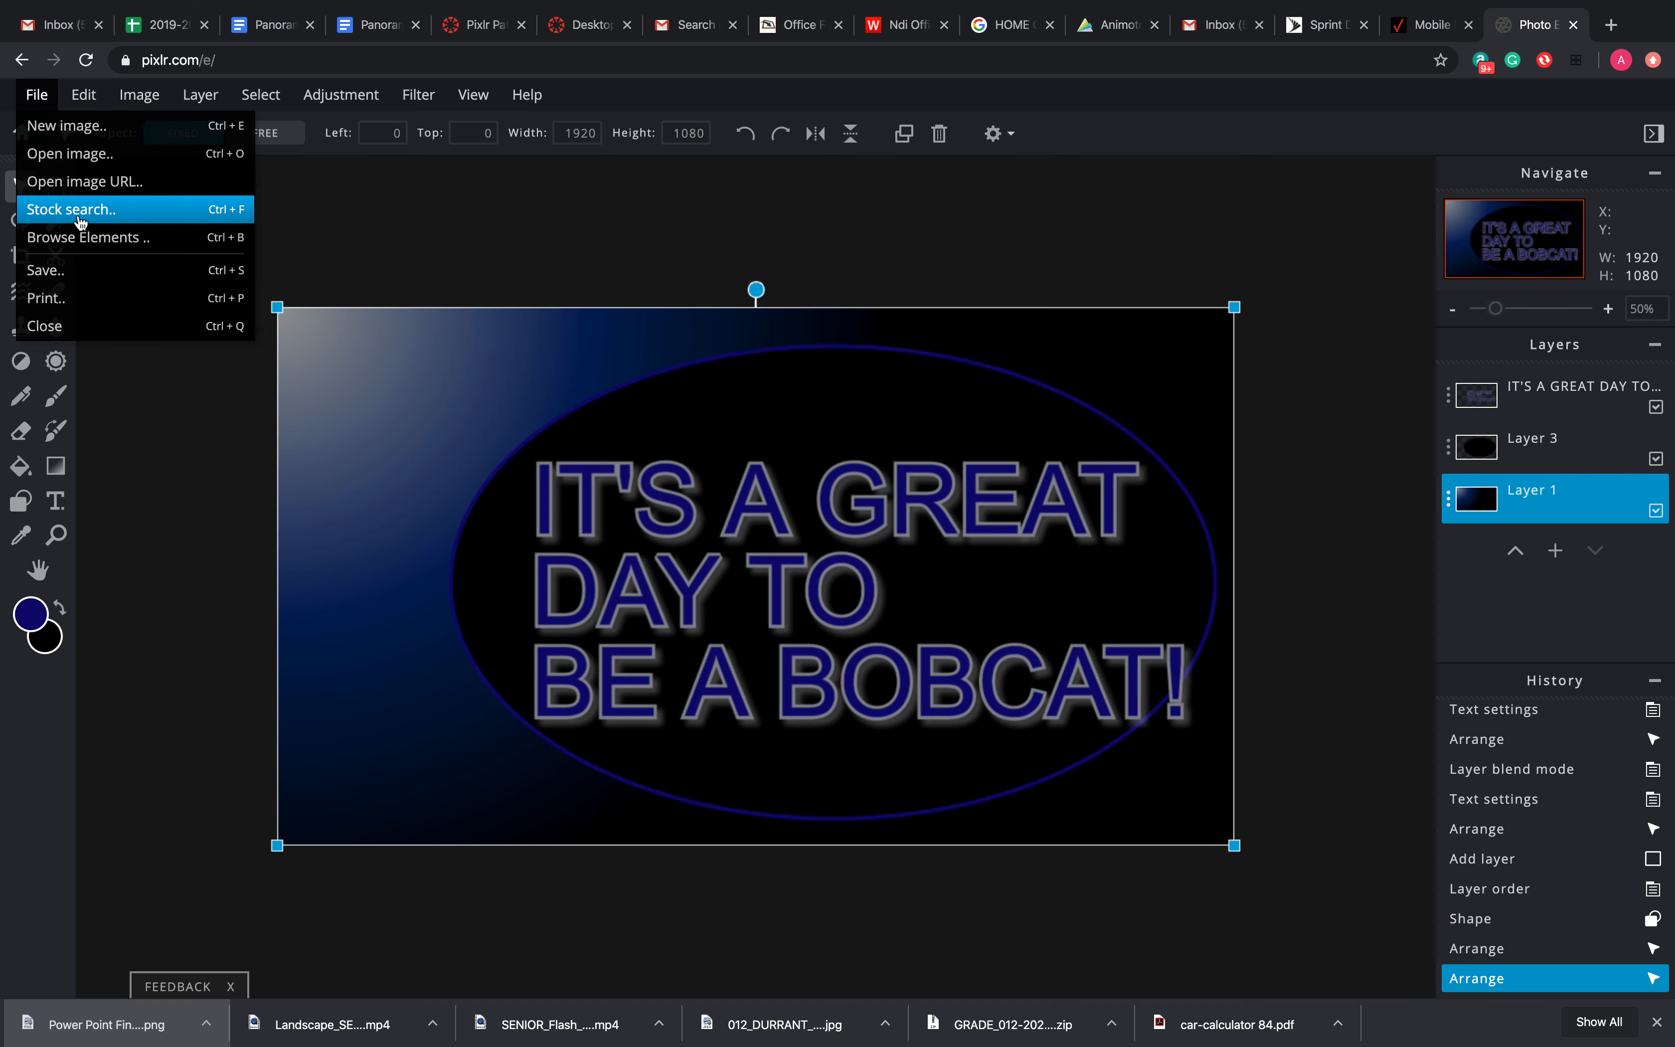
left_click(109, 278)
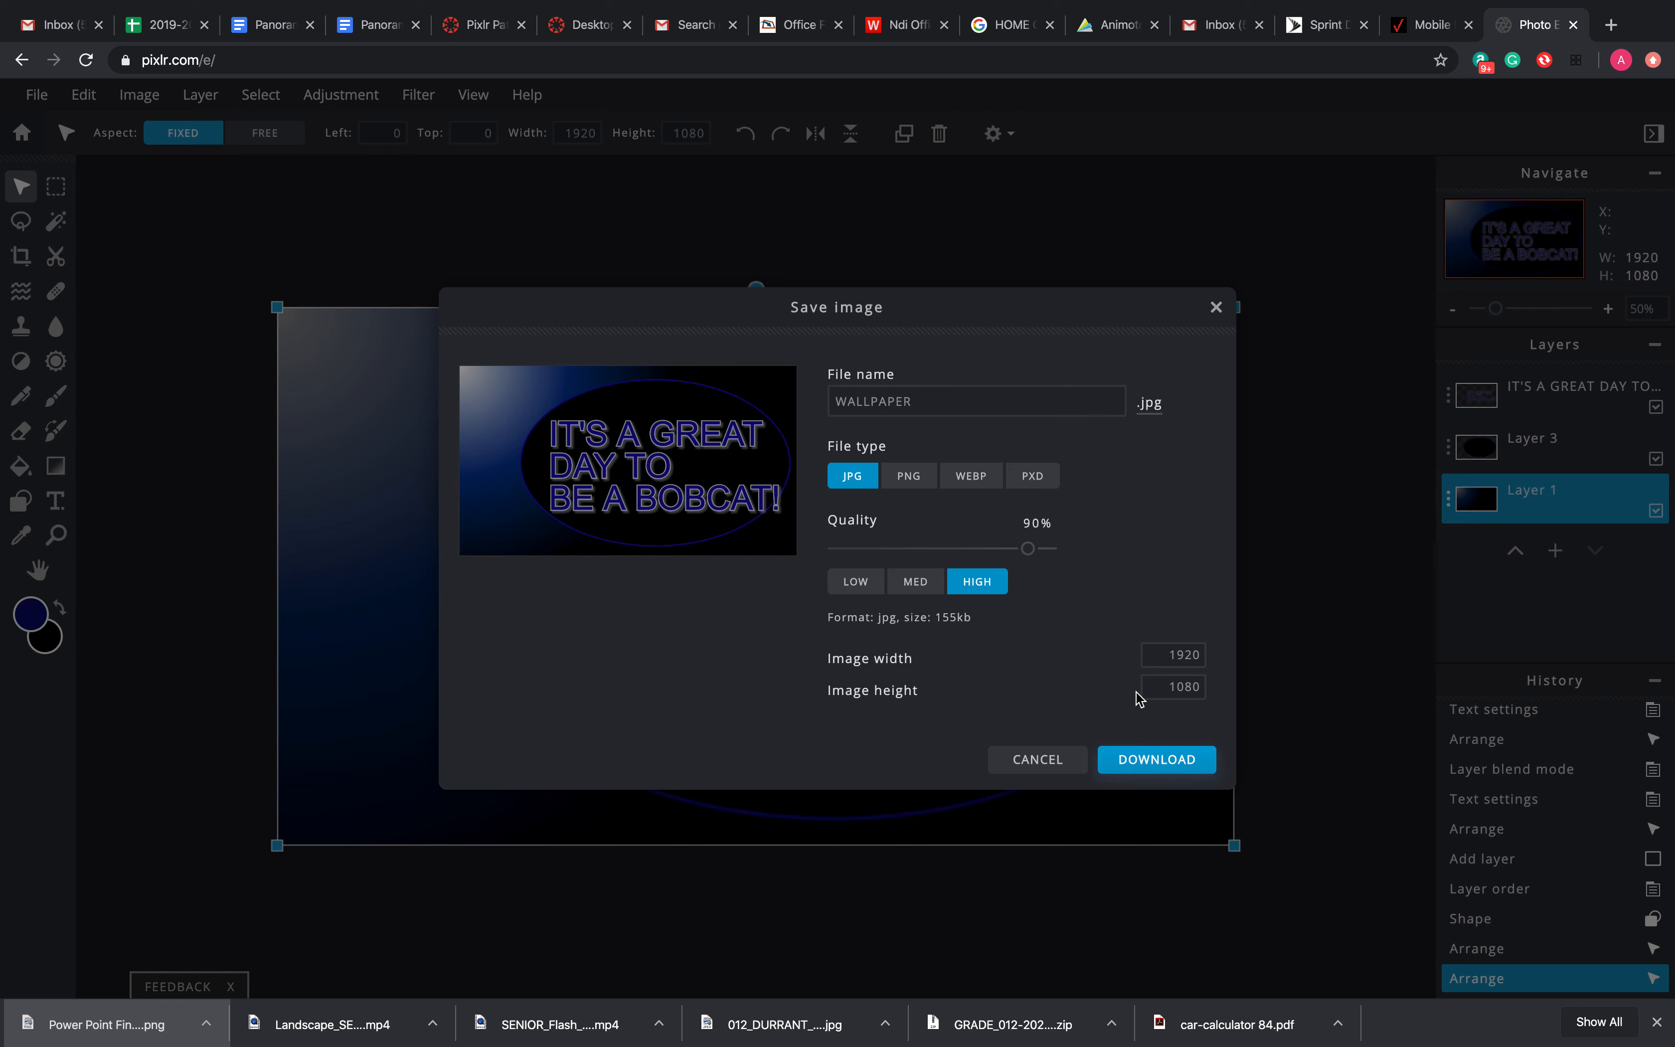
left_click(1216, 307)
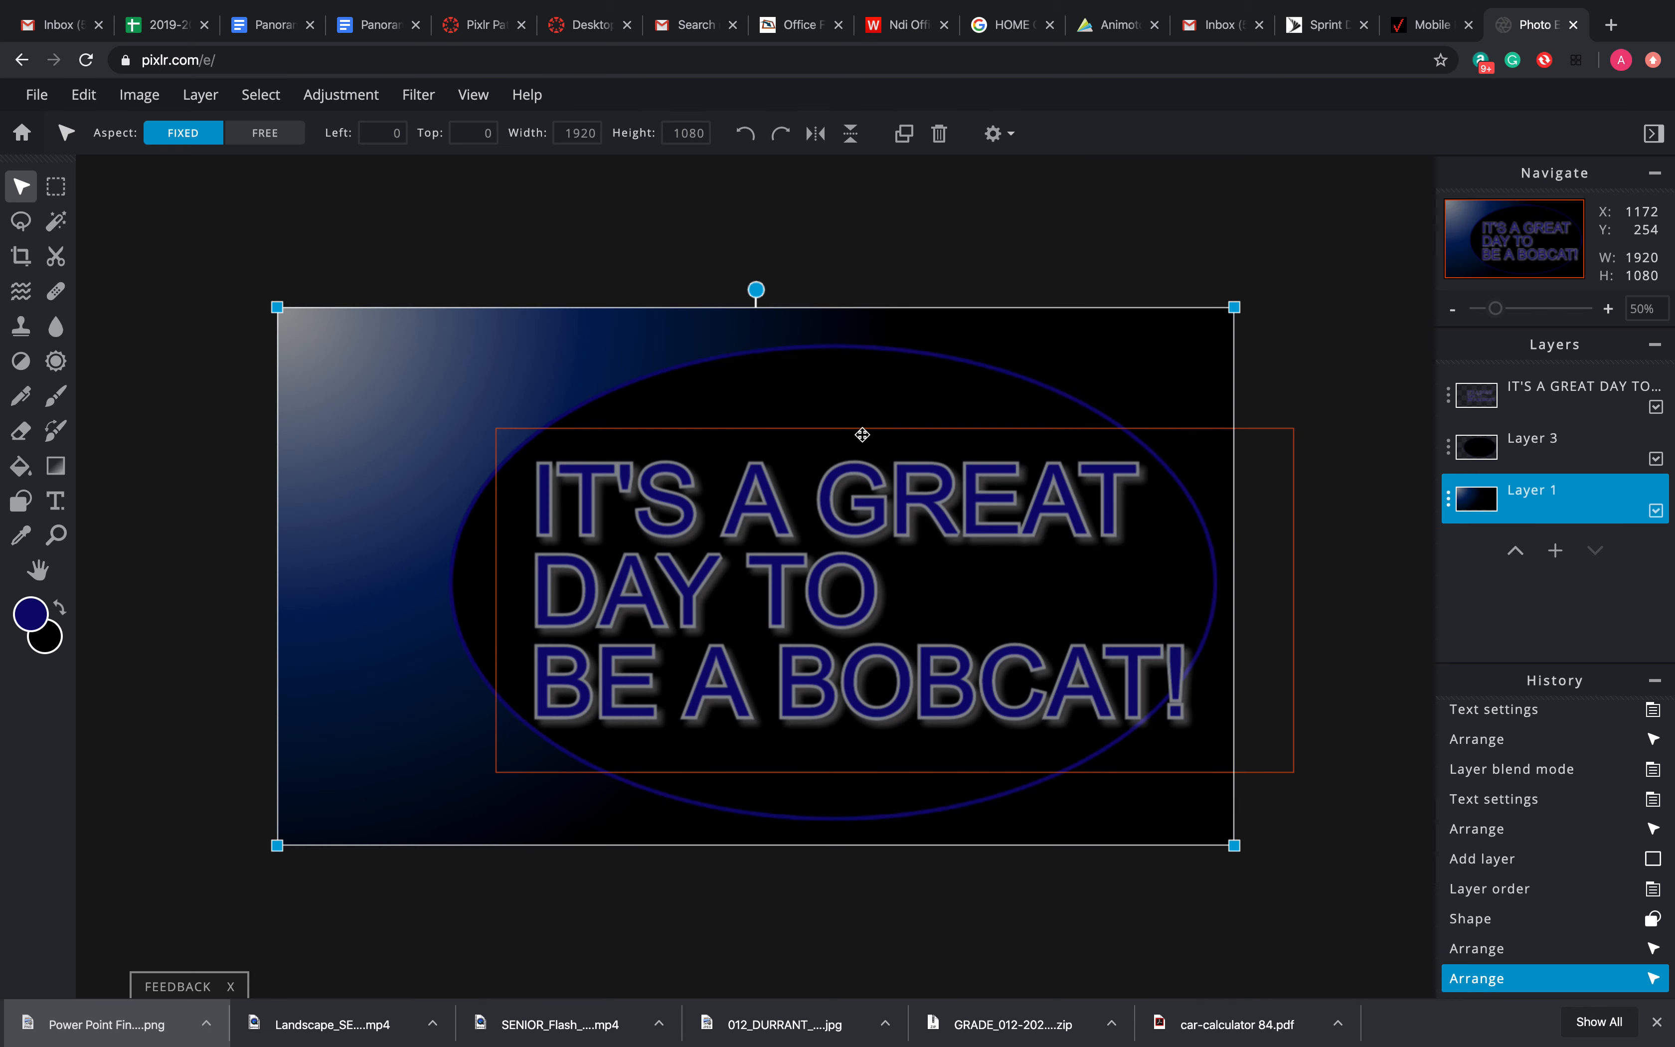
Shrink the ellipse behind the text to about 624 x 387 px and delete its layer
left_click(857, 393)
left_click_drag(1221, 830, 759, 536)
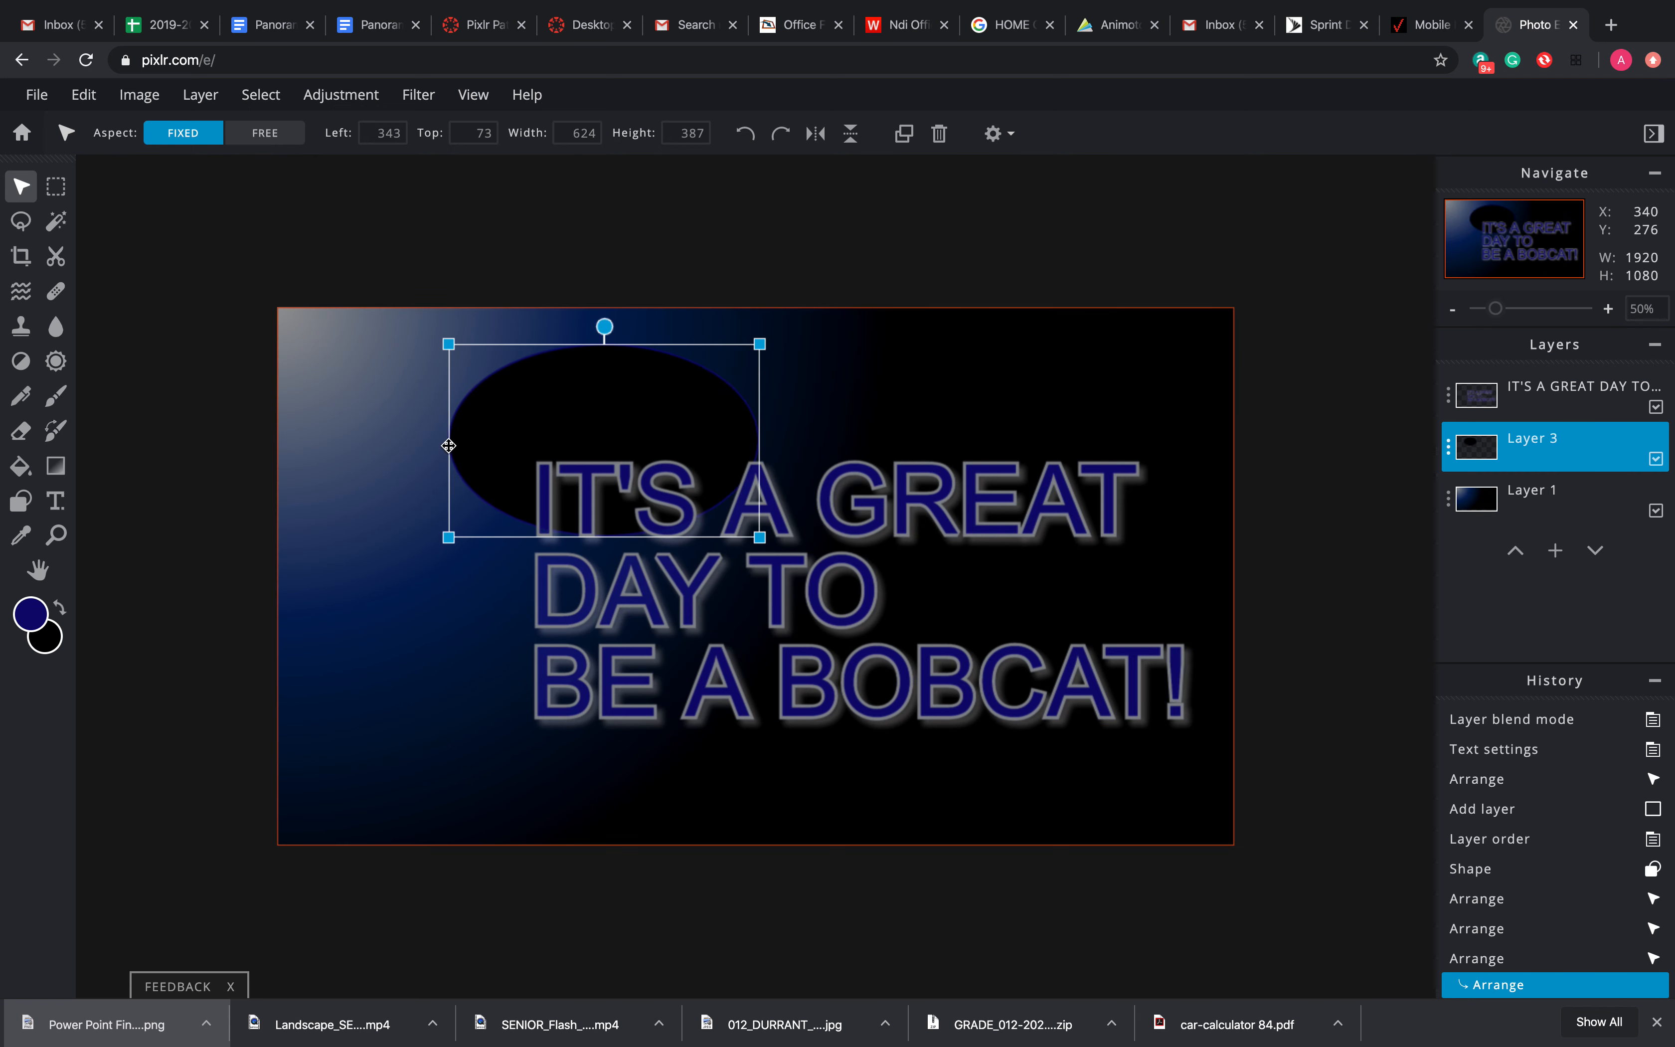
left_click_drag(448, 446, 485, 451)
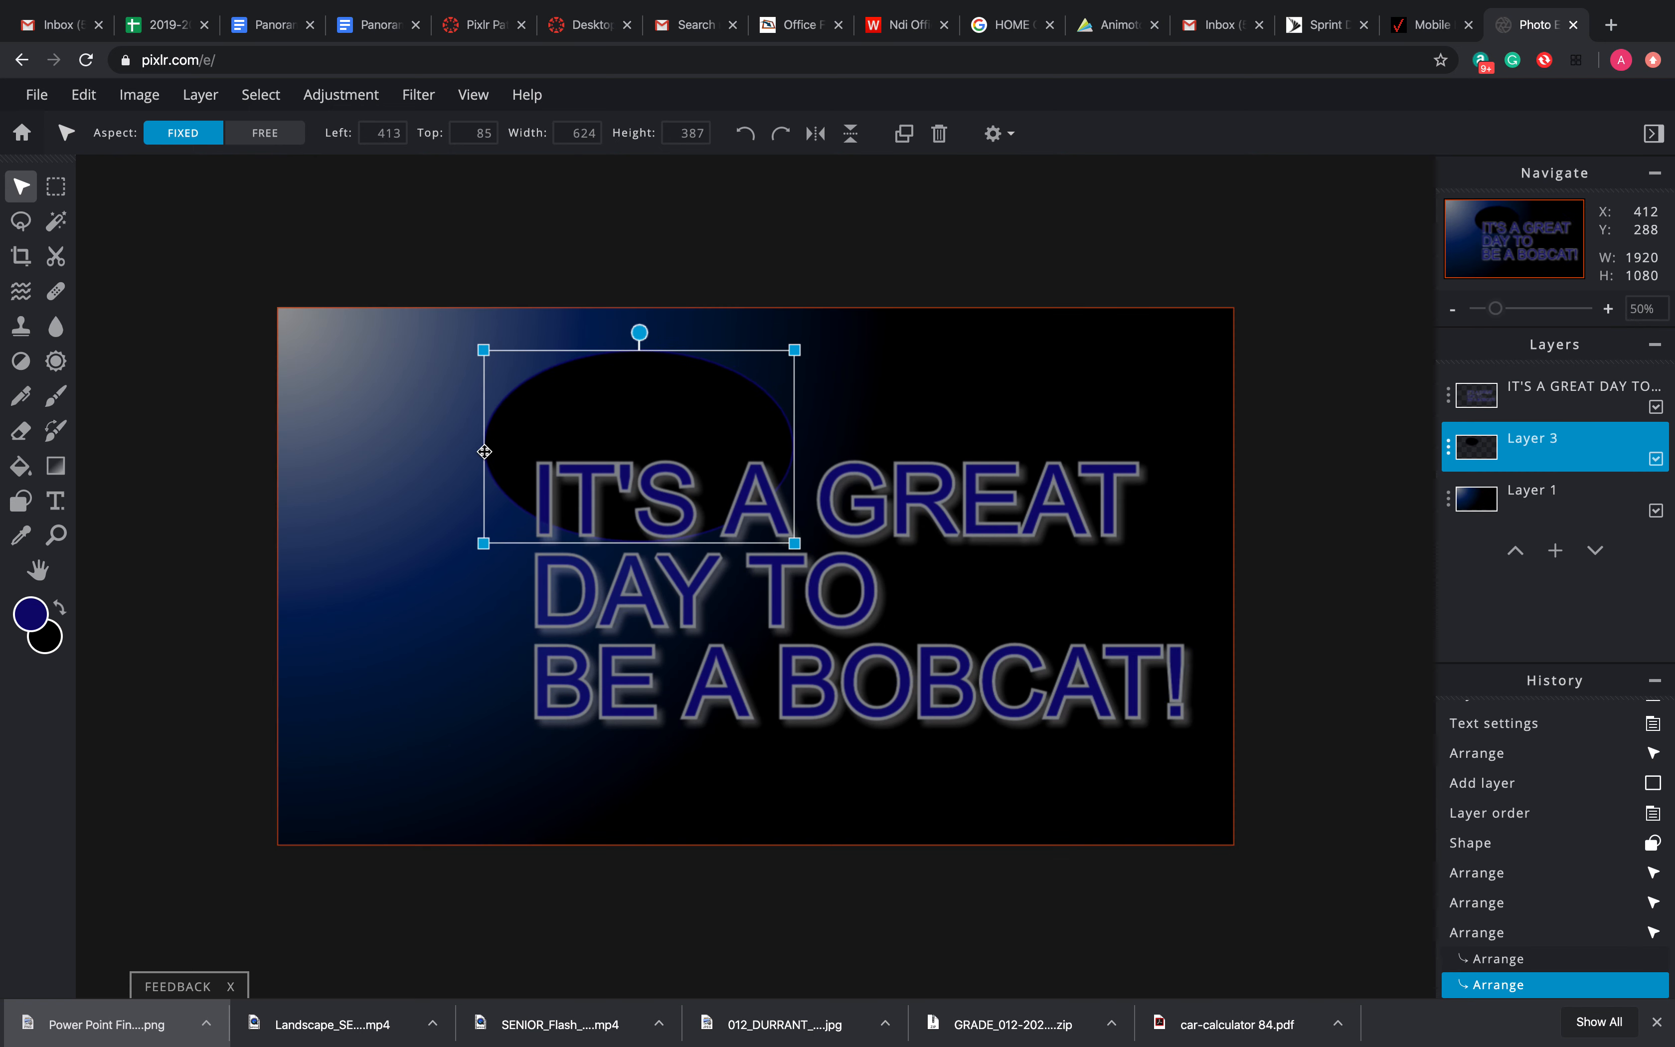
key("Delete")
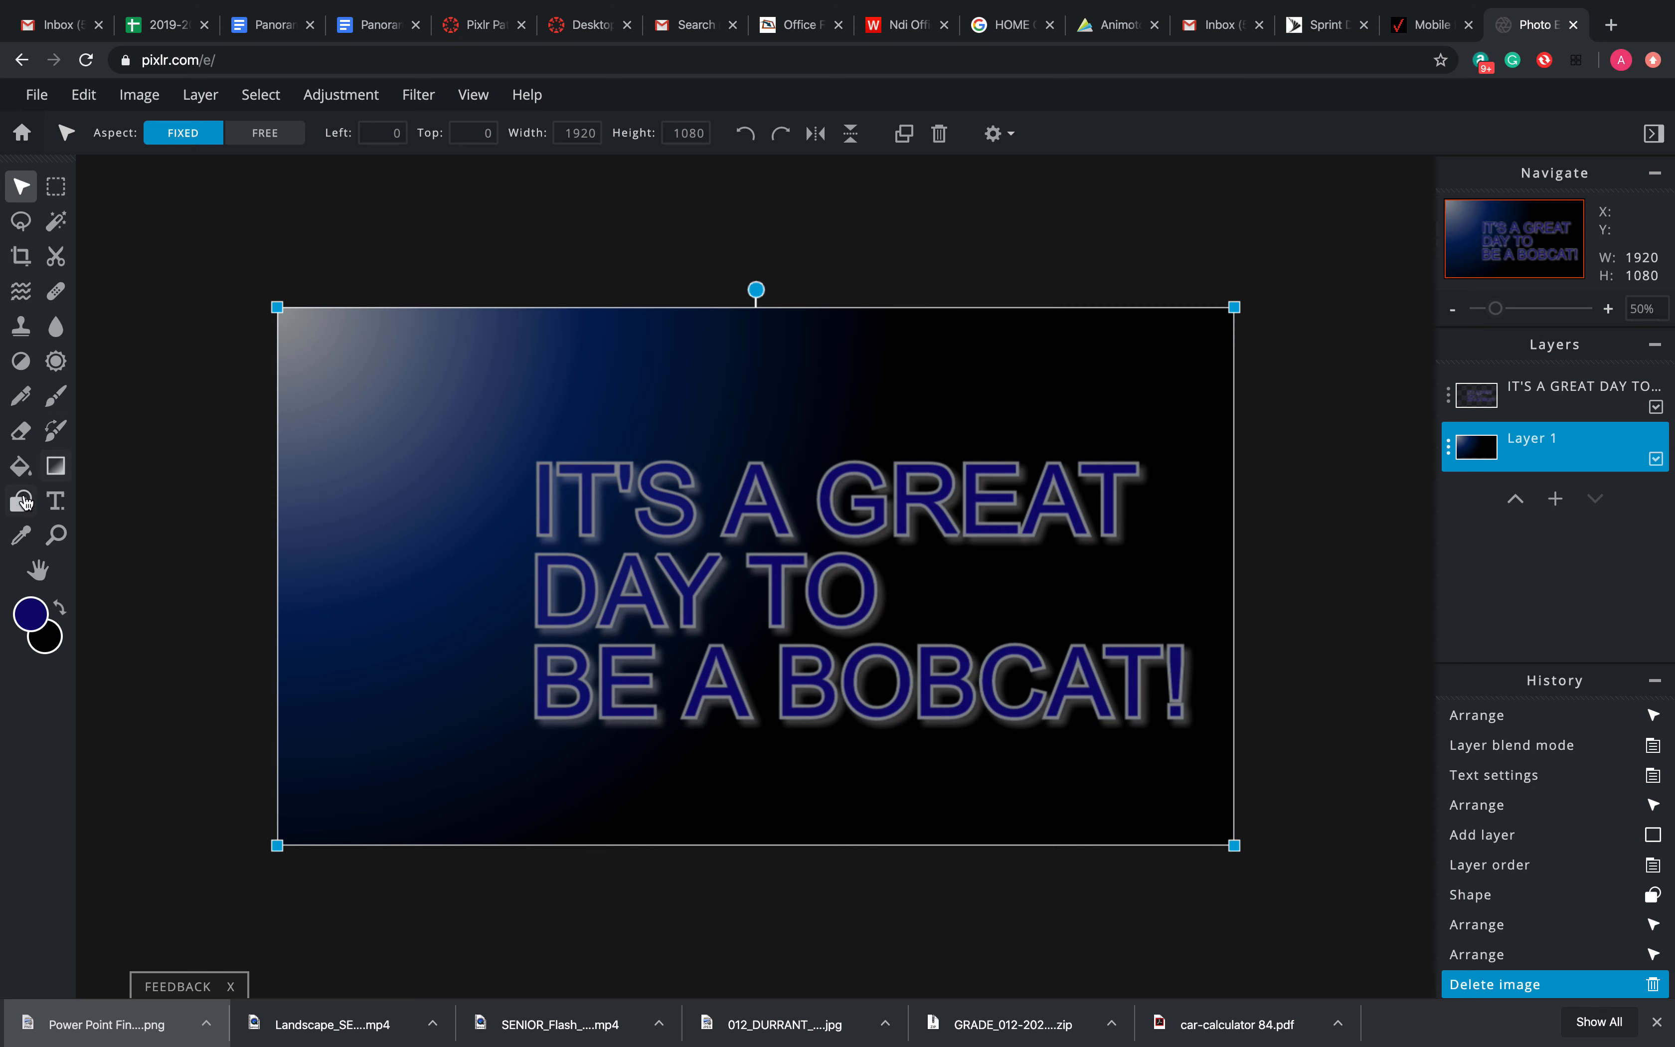
Search Google in a new browser tab for "BOBCAT PRINT" and show the image results
left_click(1613, 25)
type("P")
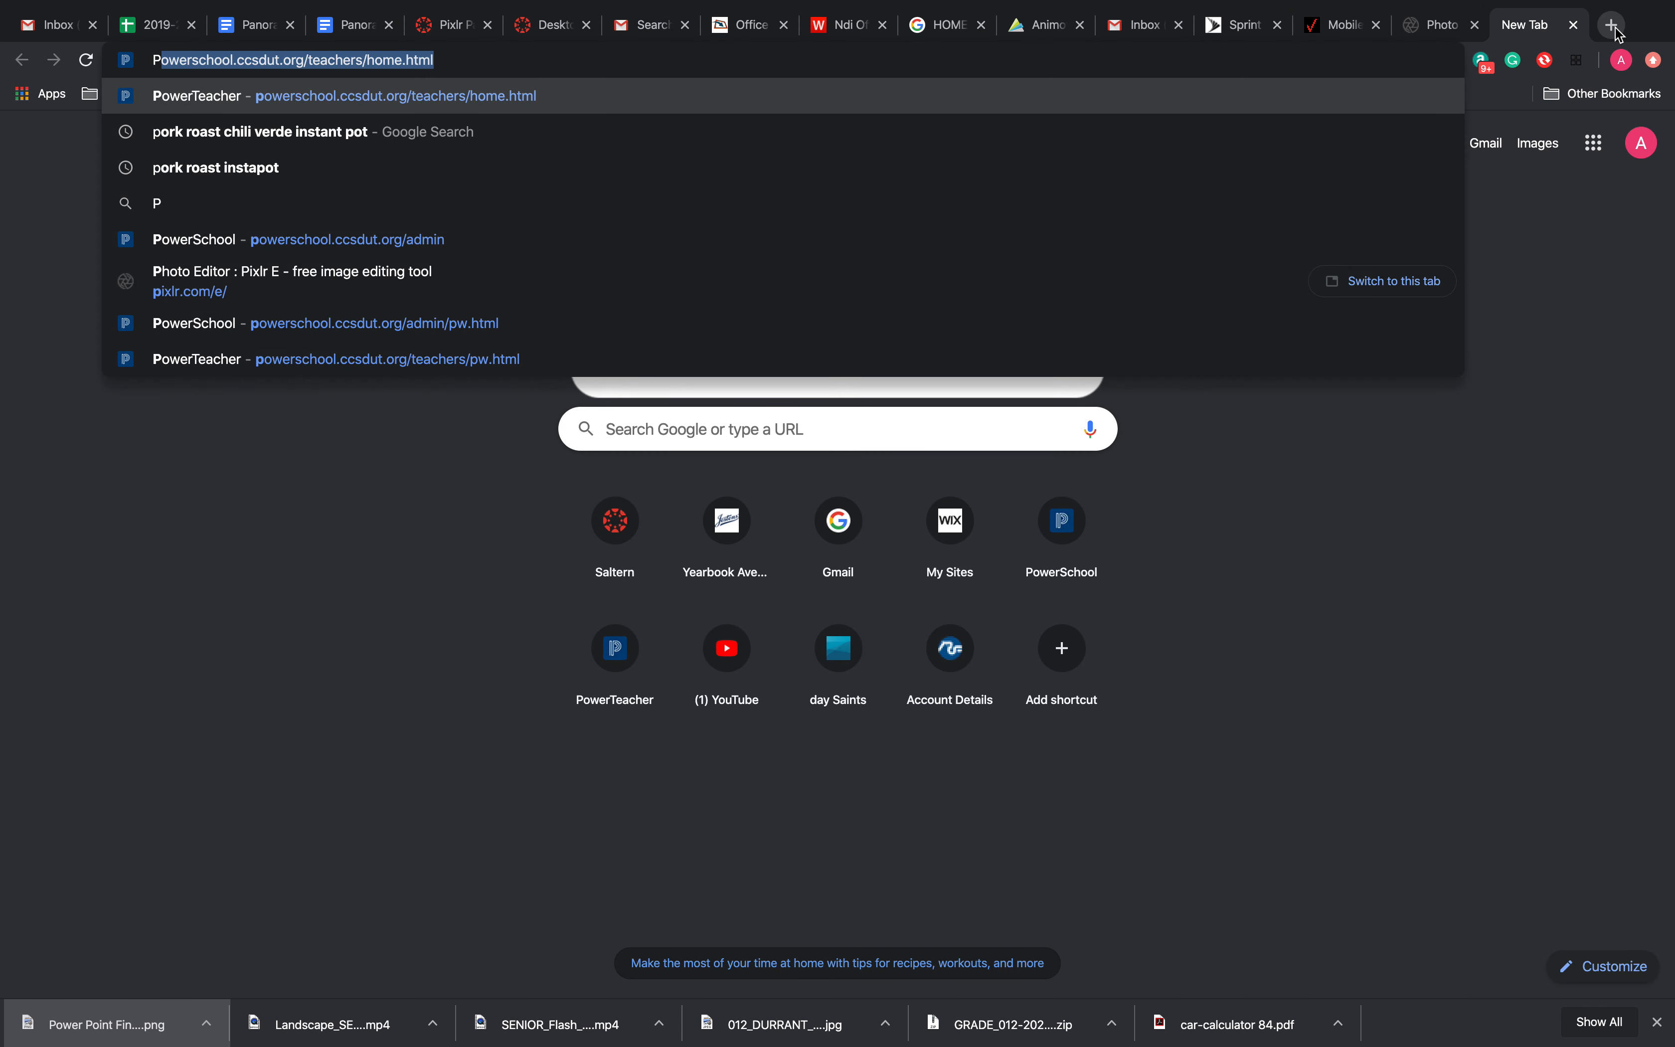
type("BOBCAT PRINT")
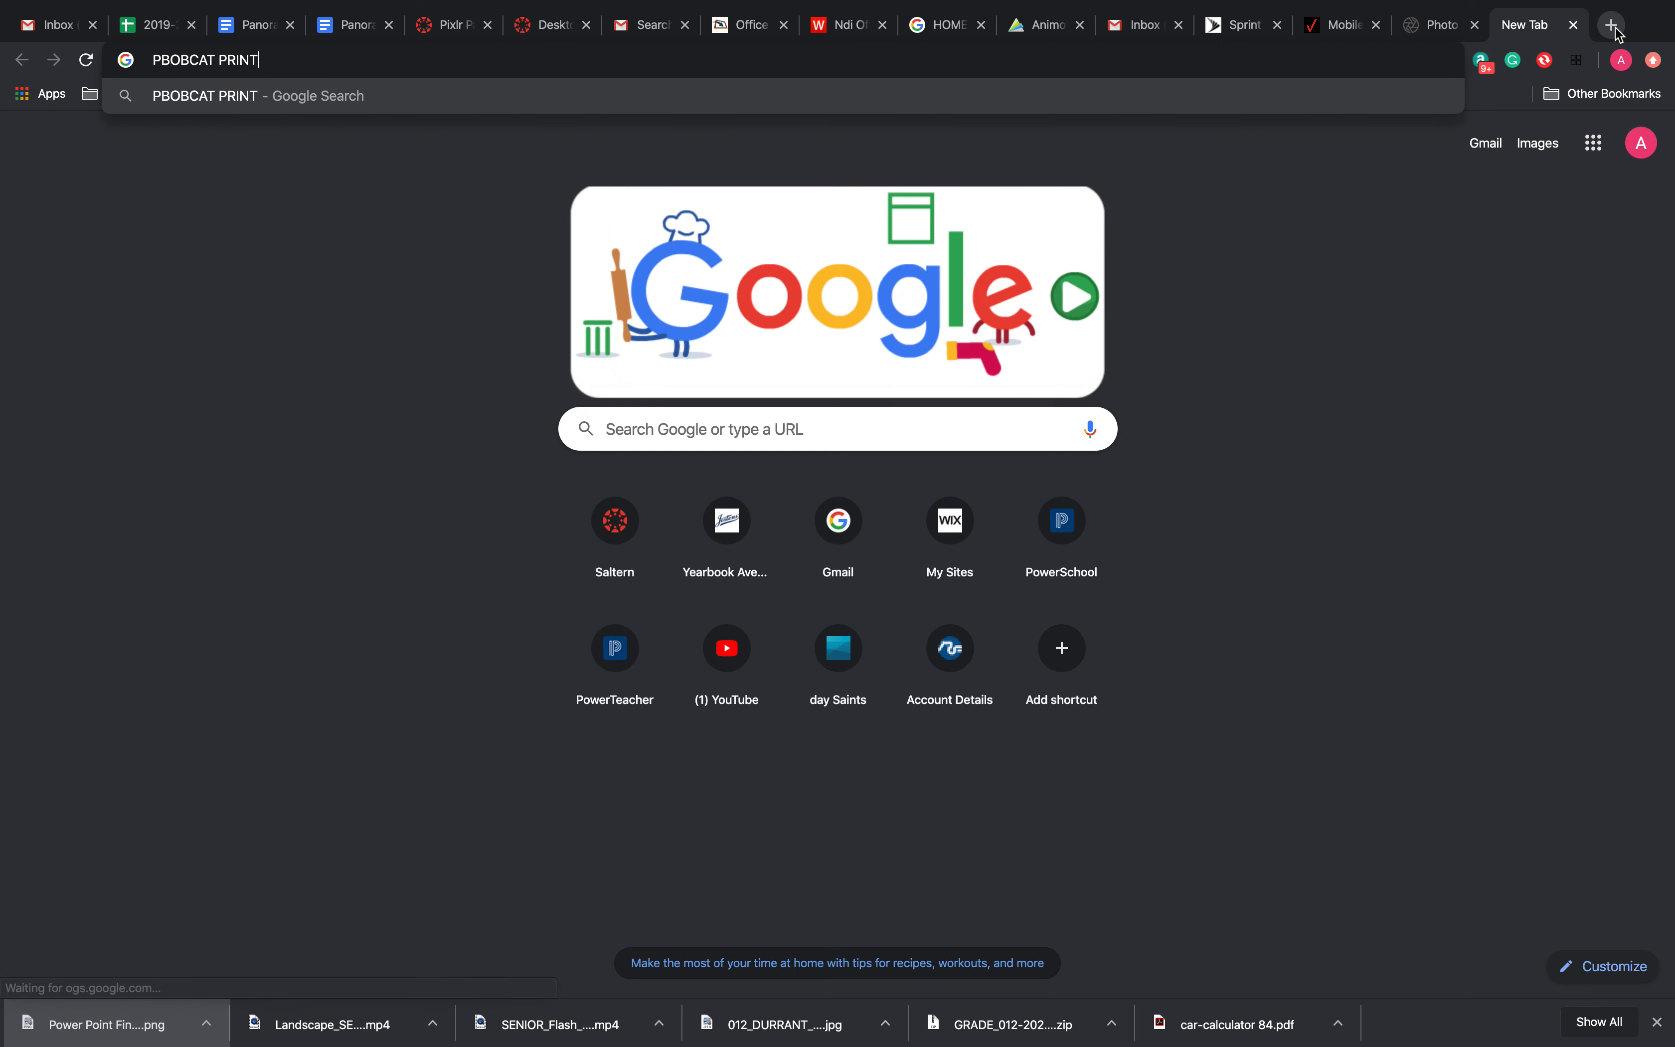
key("Return")
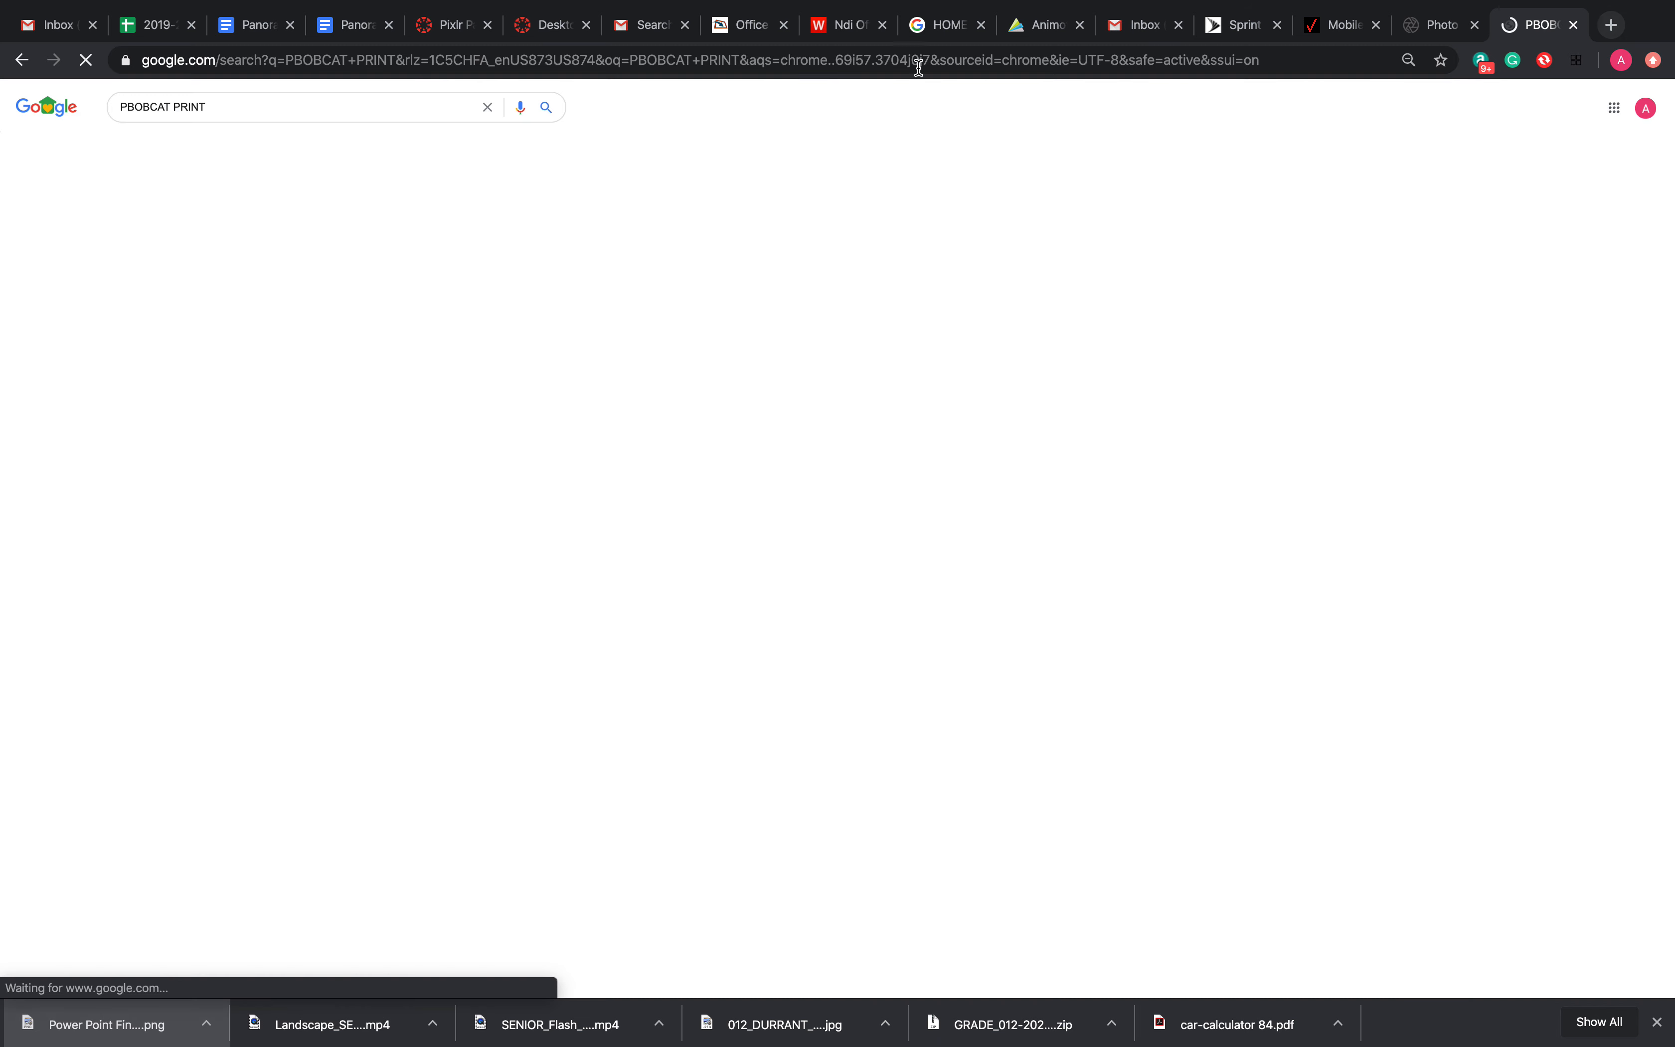
left_click(183, 145)
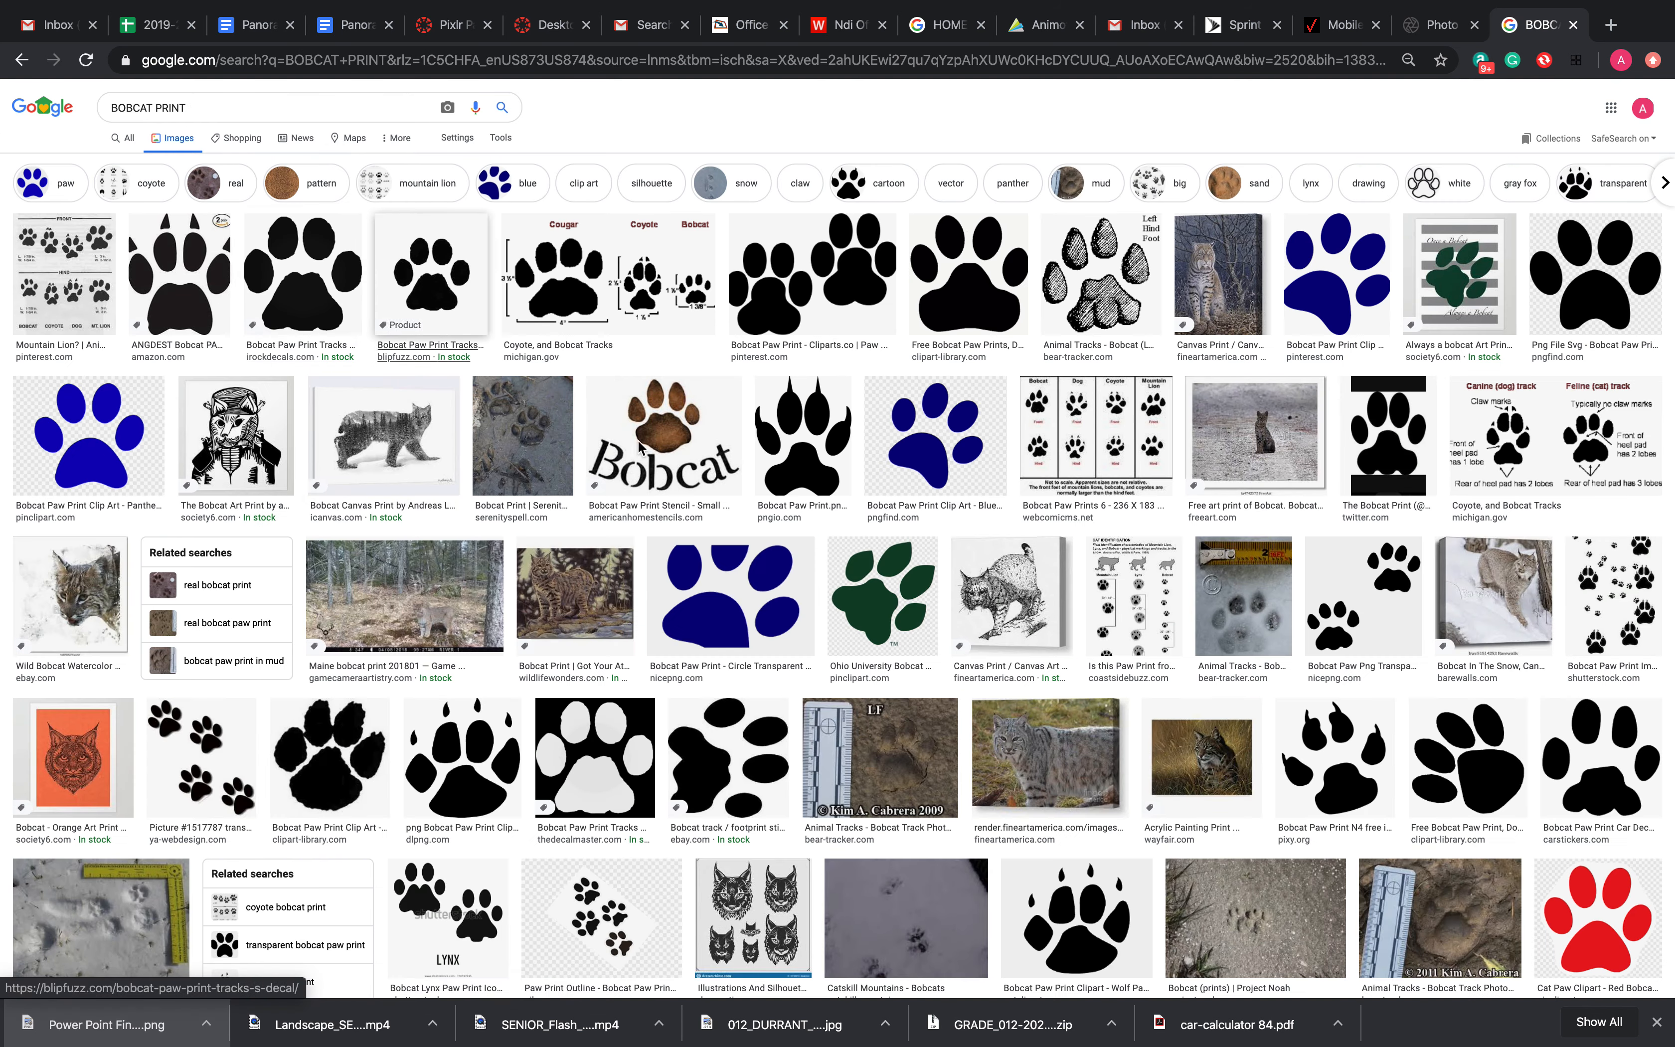
Open the preview of the black clawed bobcat paw print PNG from PNGio and copy the image
left_click(802, 434)
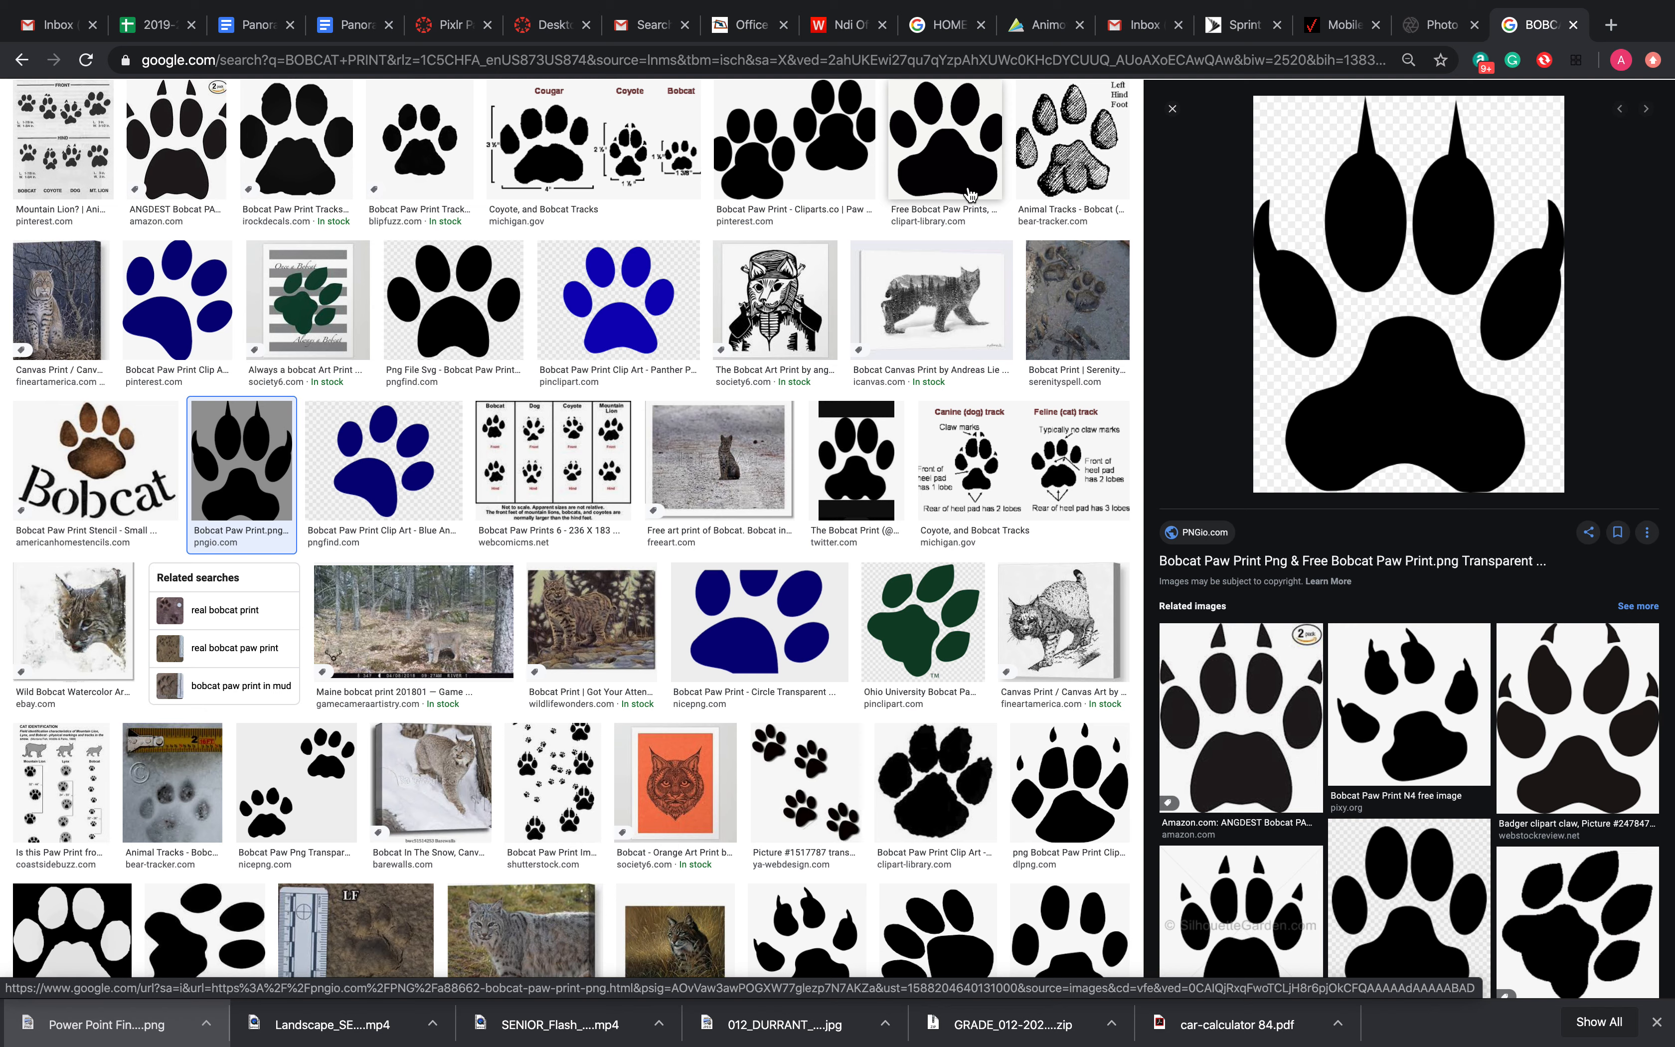
right_click(1407, 341)
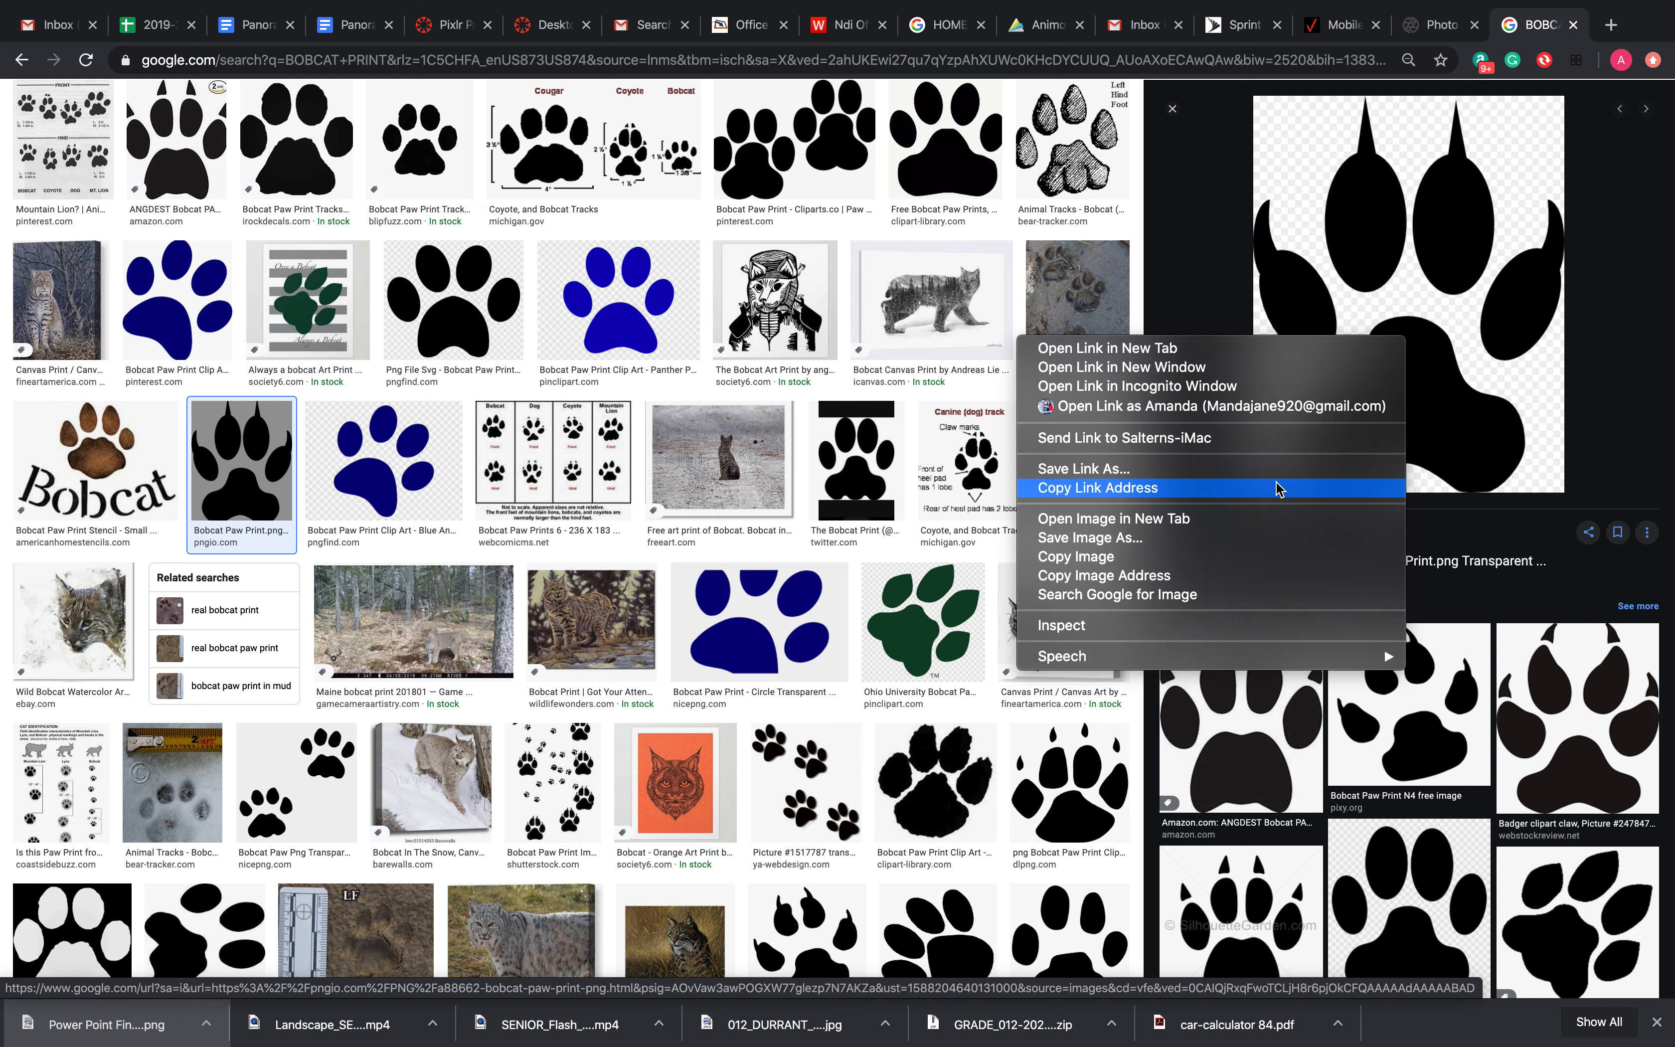
left_click(1261, 558)
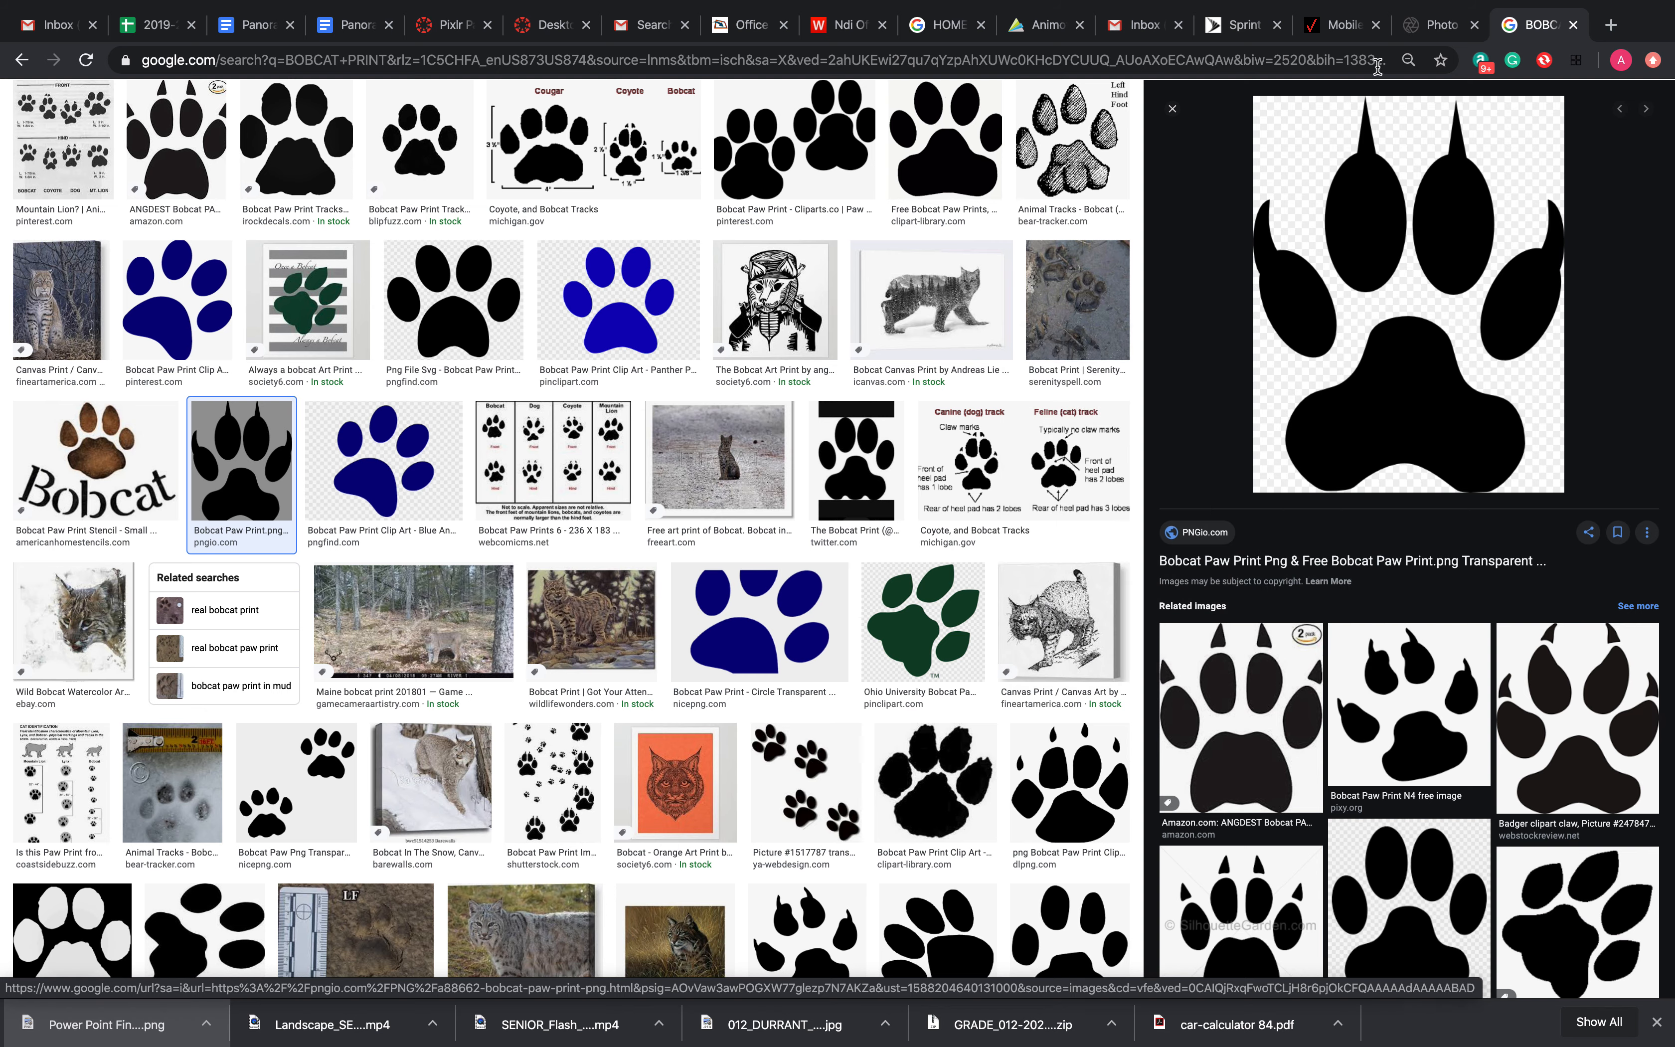
Switch back to Pixlr E, paste the paw print with clipboard access allowed, and move it to about left 24, top 0
left_click(1435, 24)
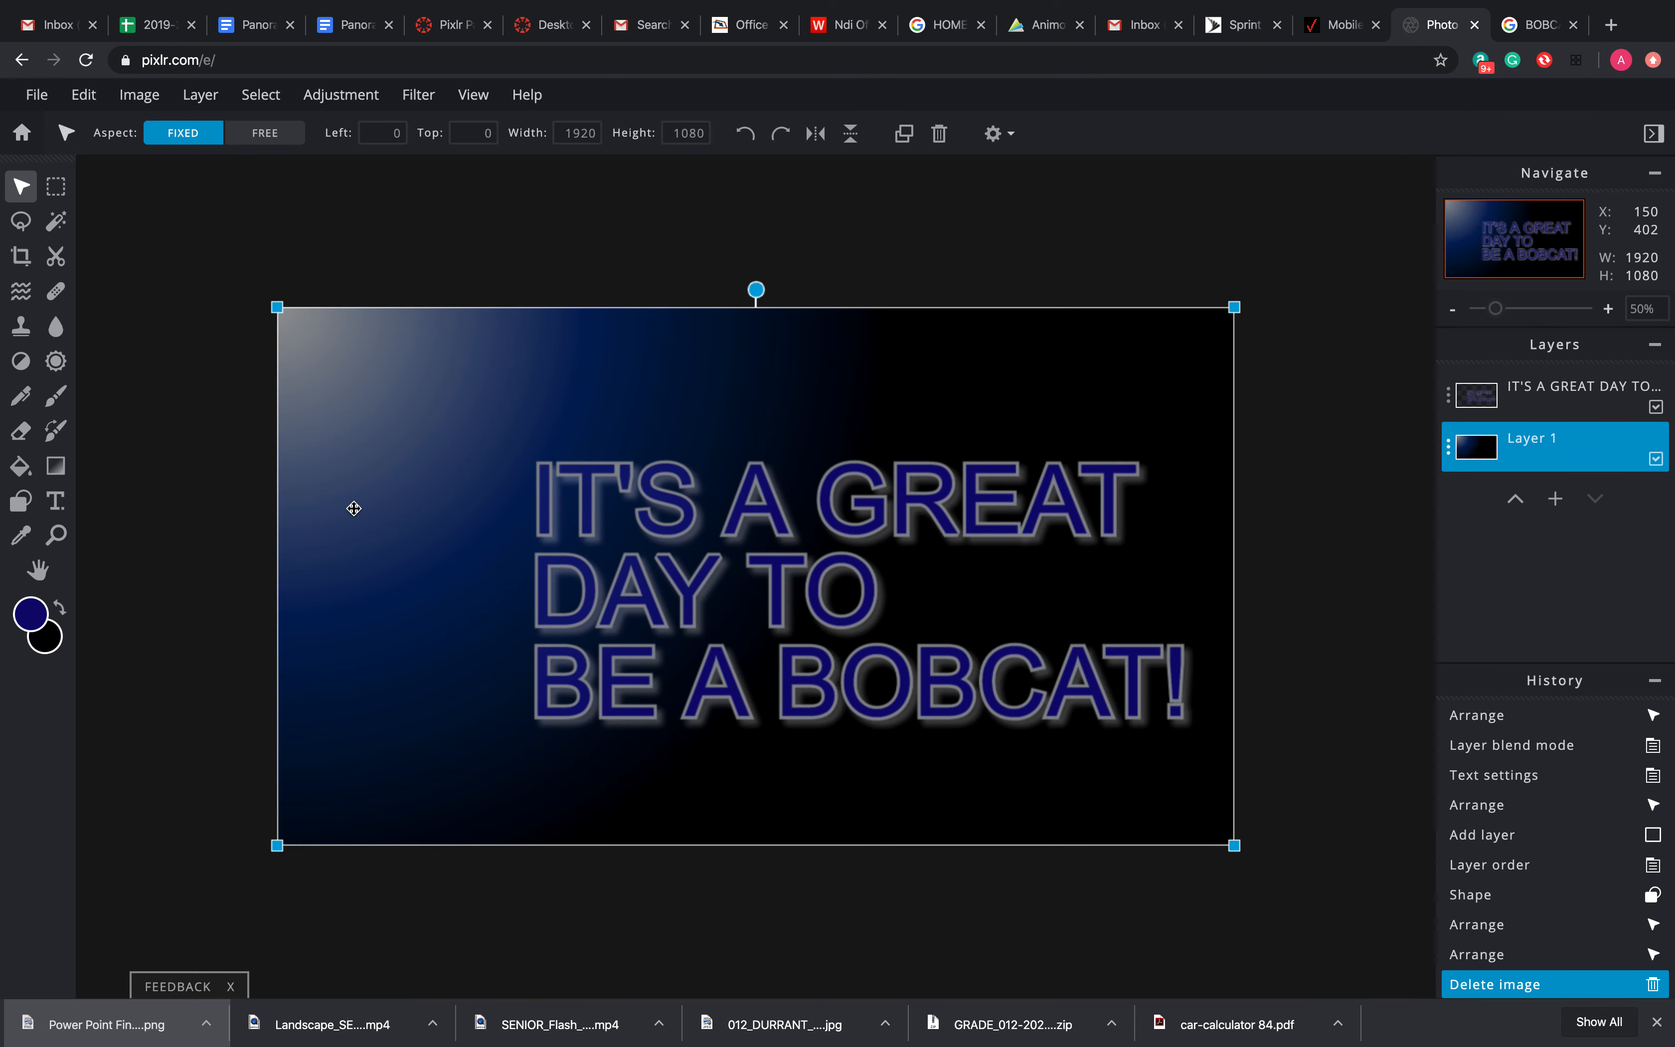
left_click(82, 94)
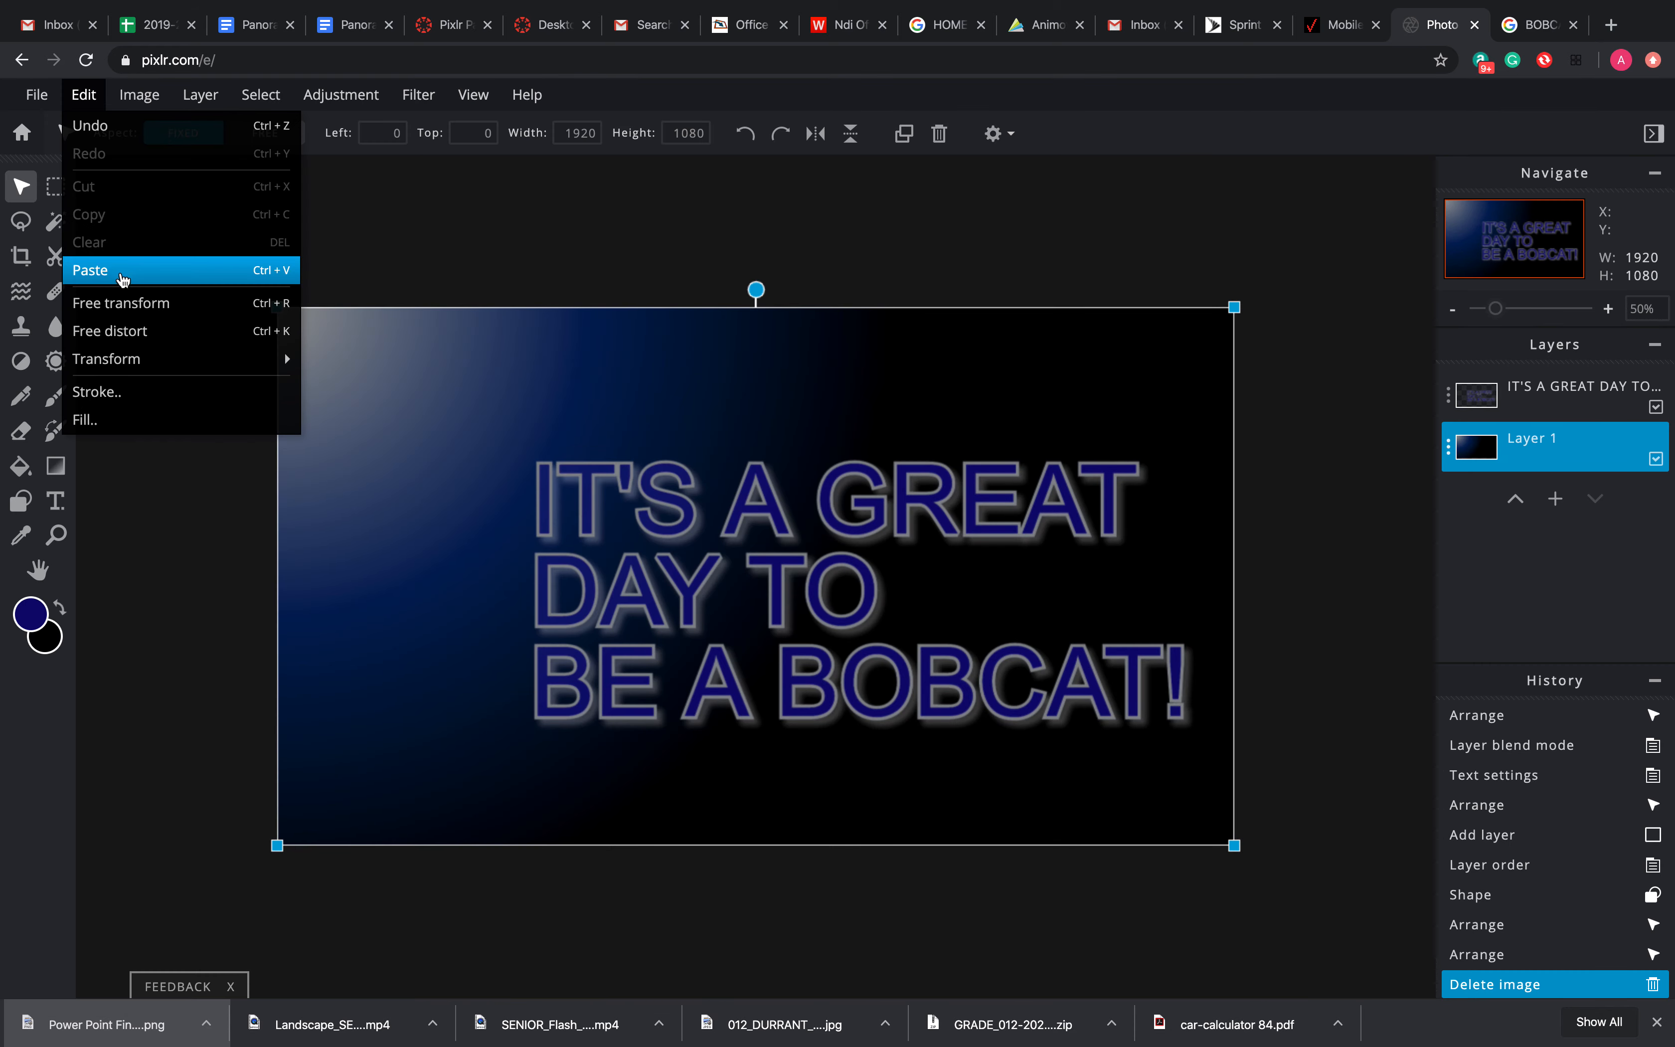
left_click(121, 276)
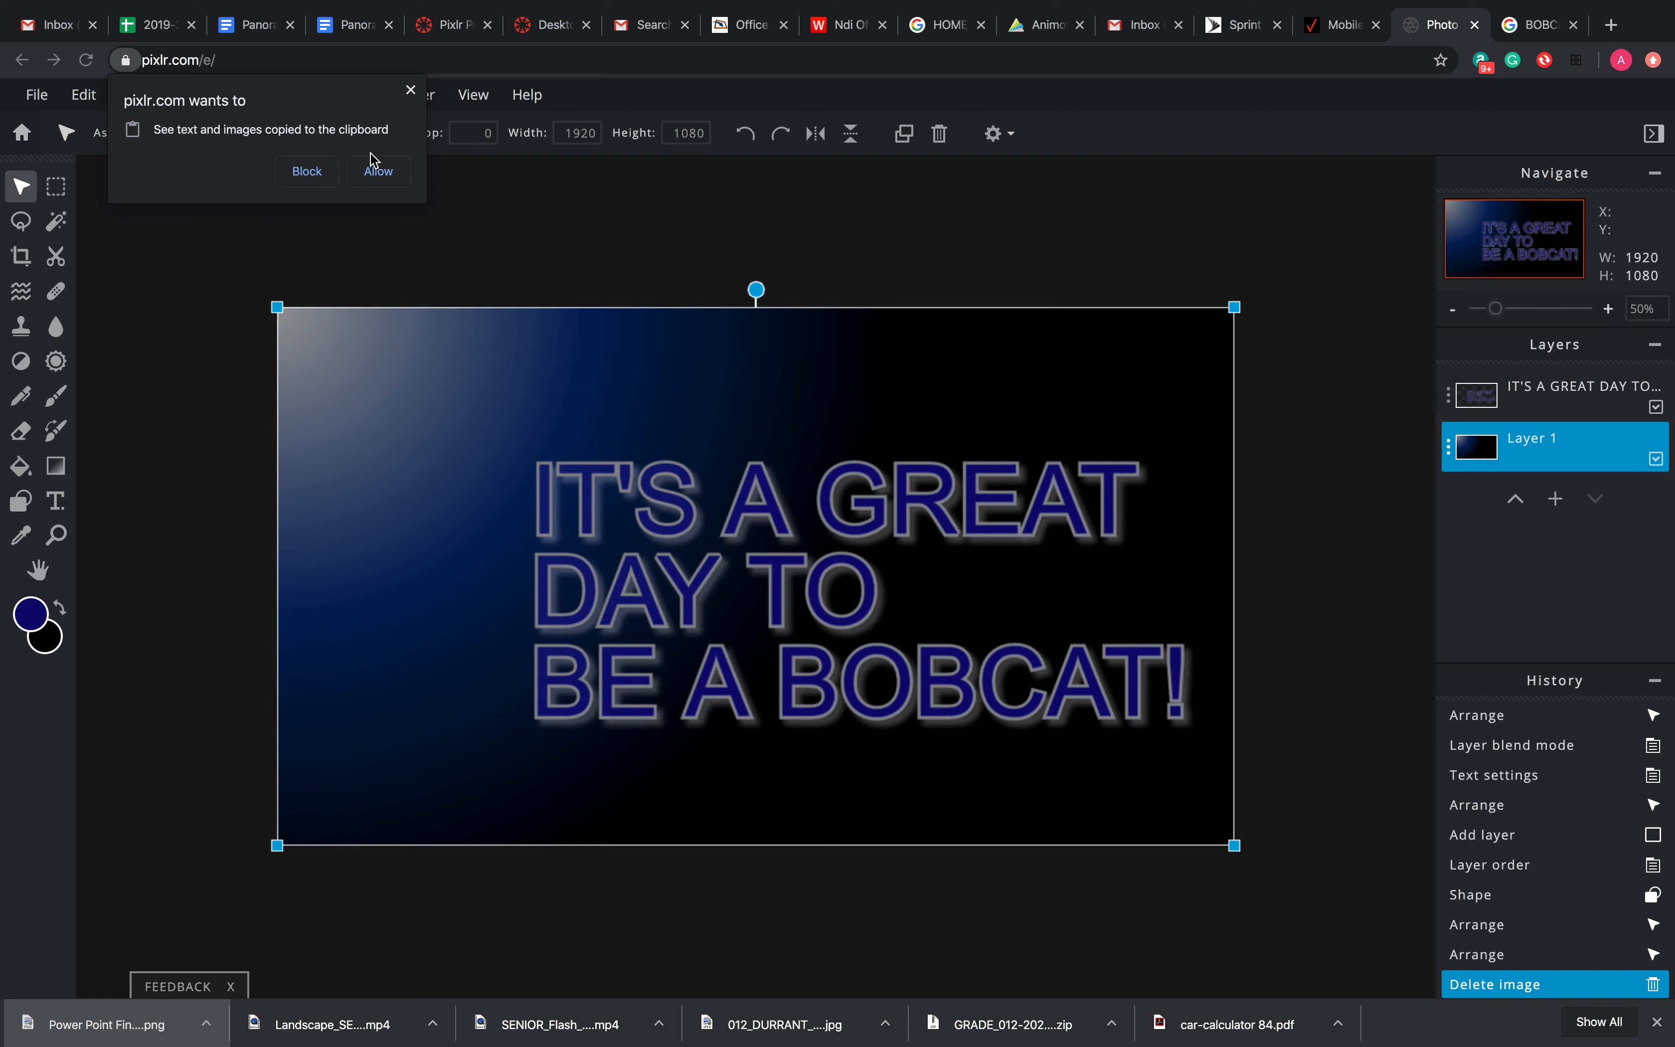
left_click(378, 171)
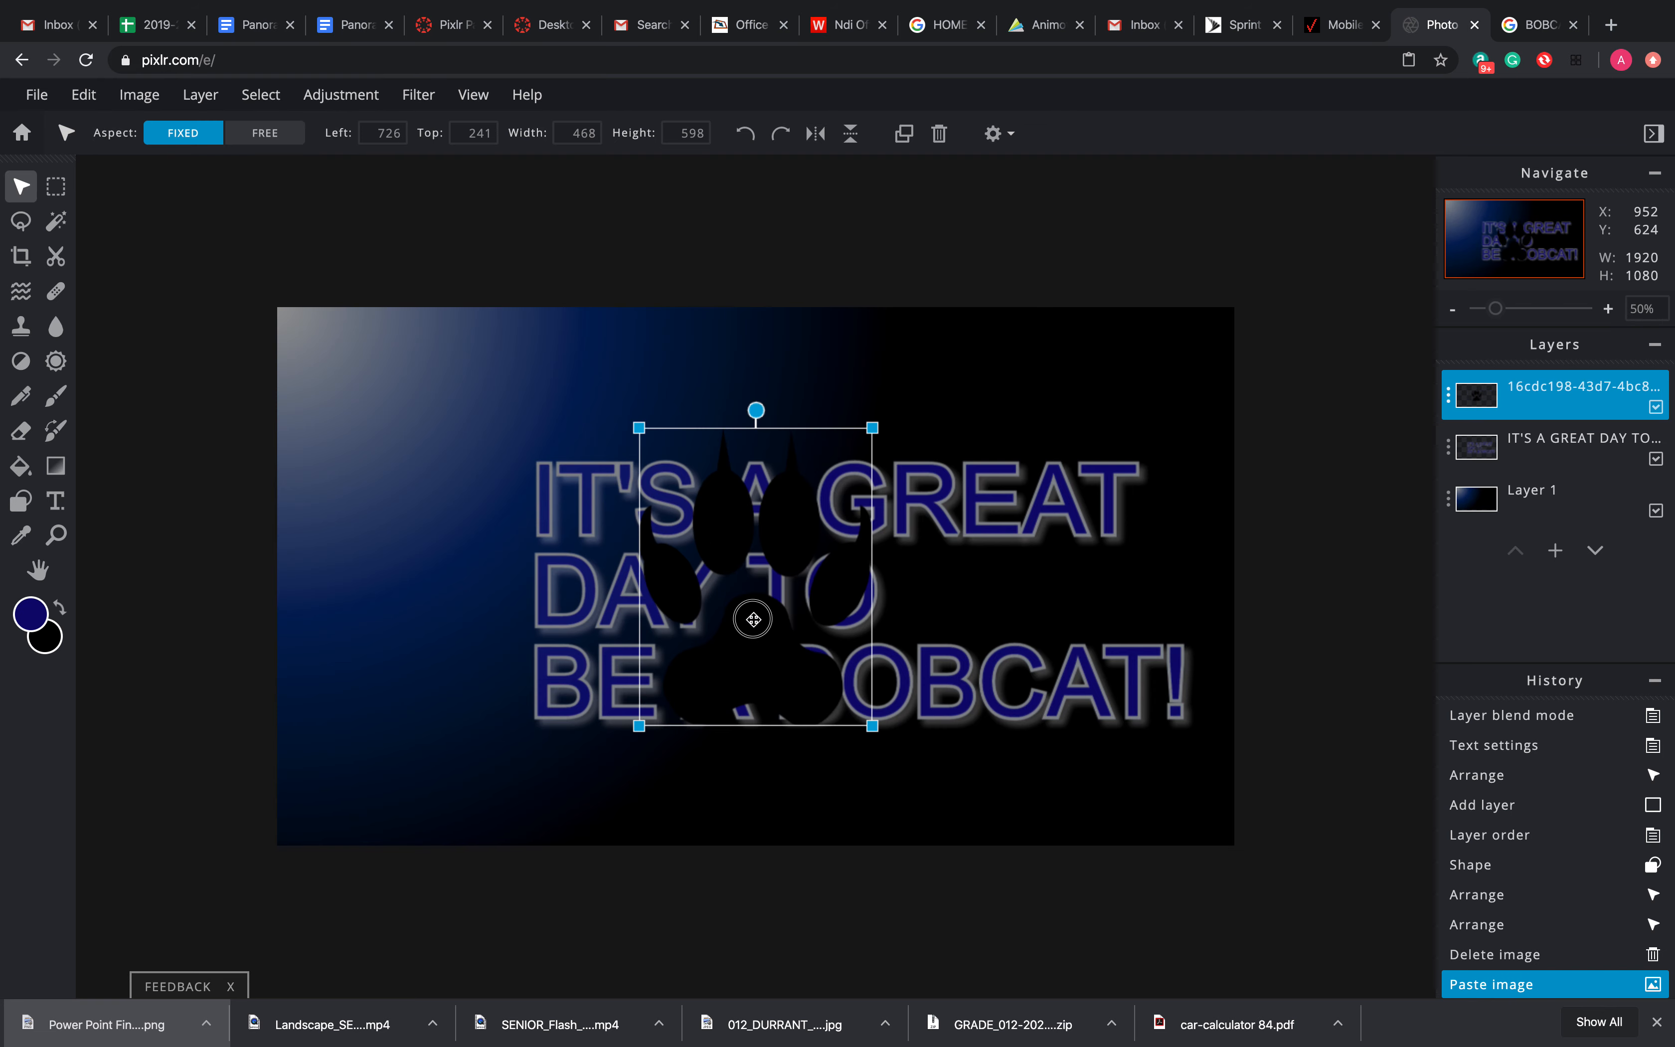
left_click_drag(755, 618, 400, 490)
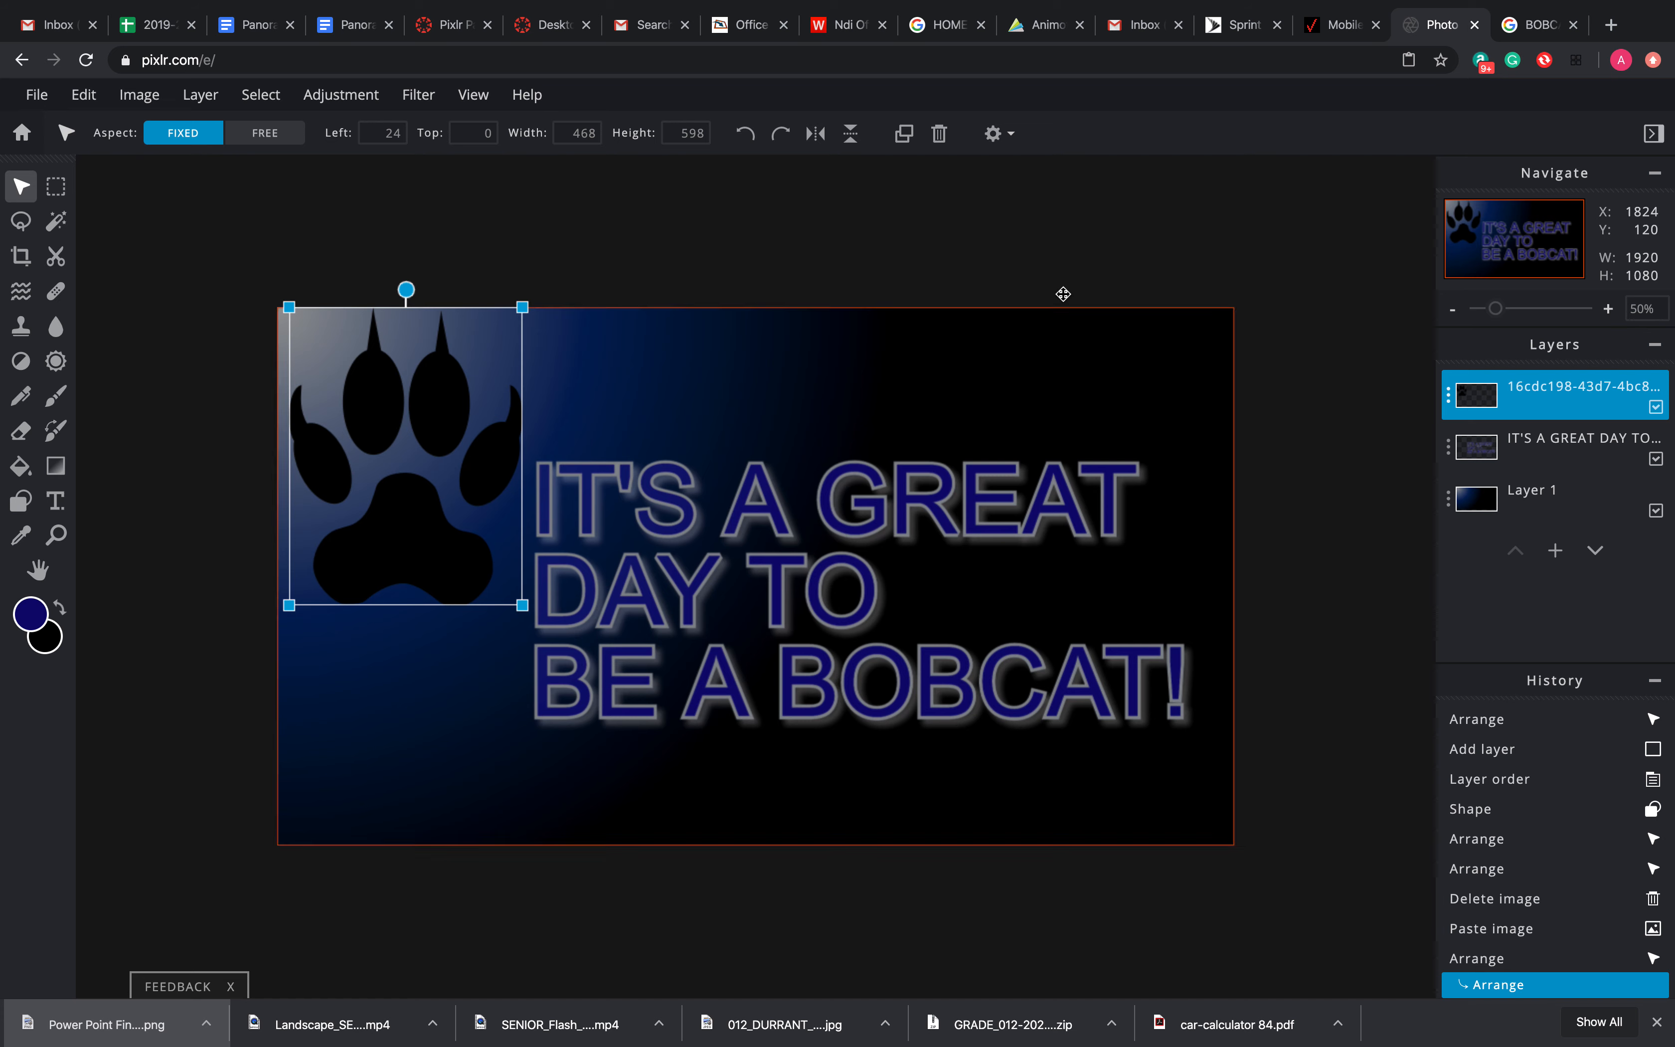
Review the paw print's layer settings and the Arrange tool settings without changing them
double_click(1602, 399)
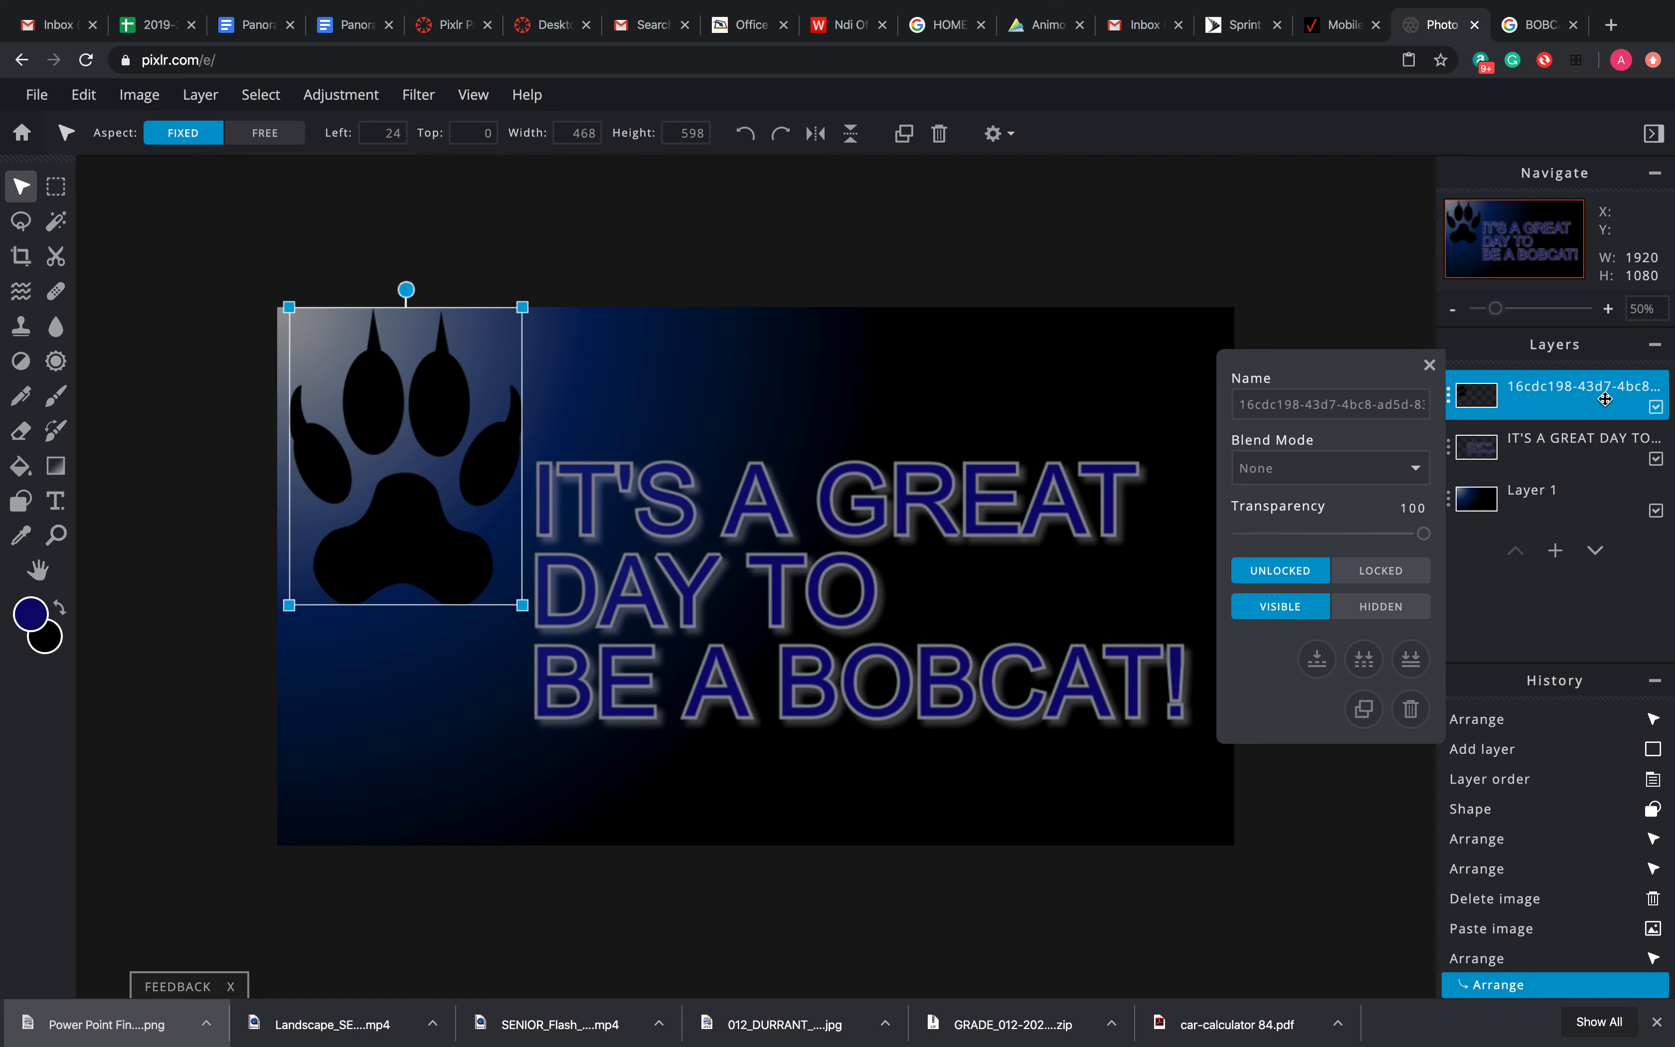
left_click(851, 291)
left_click(366, 439)
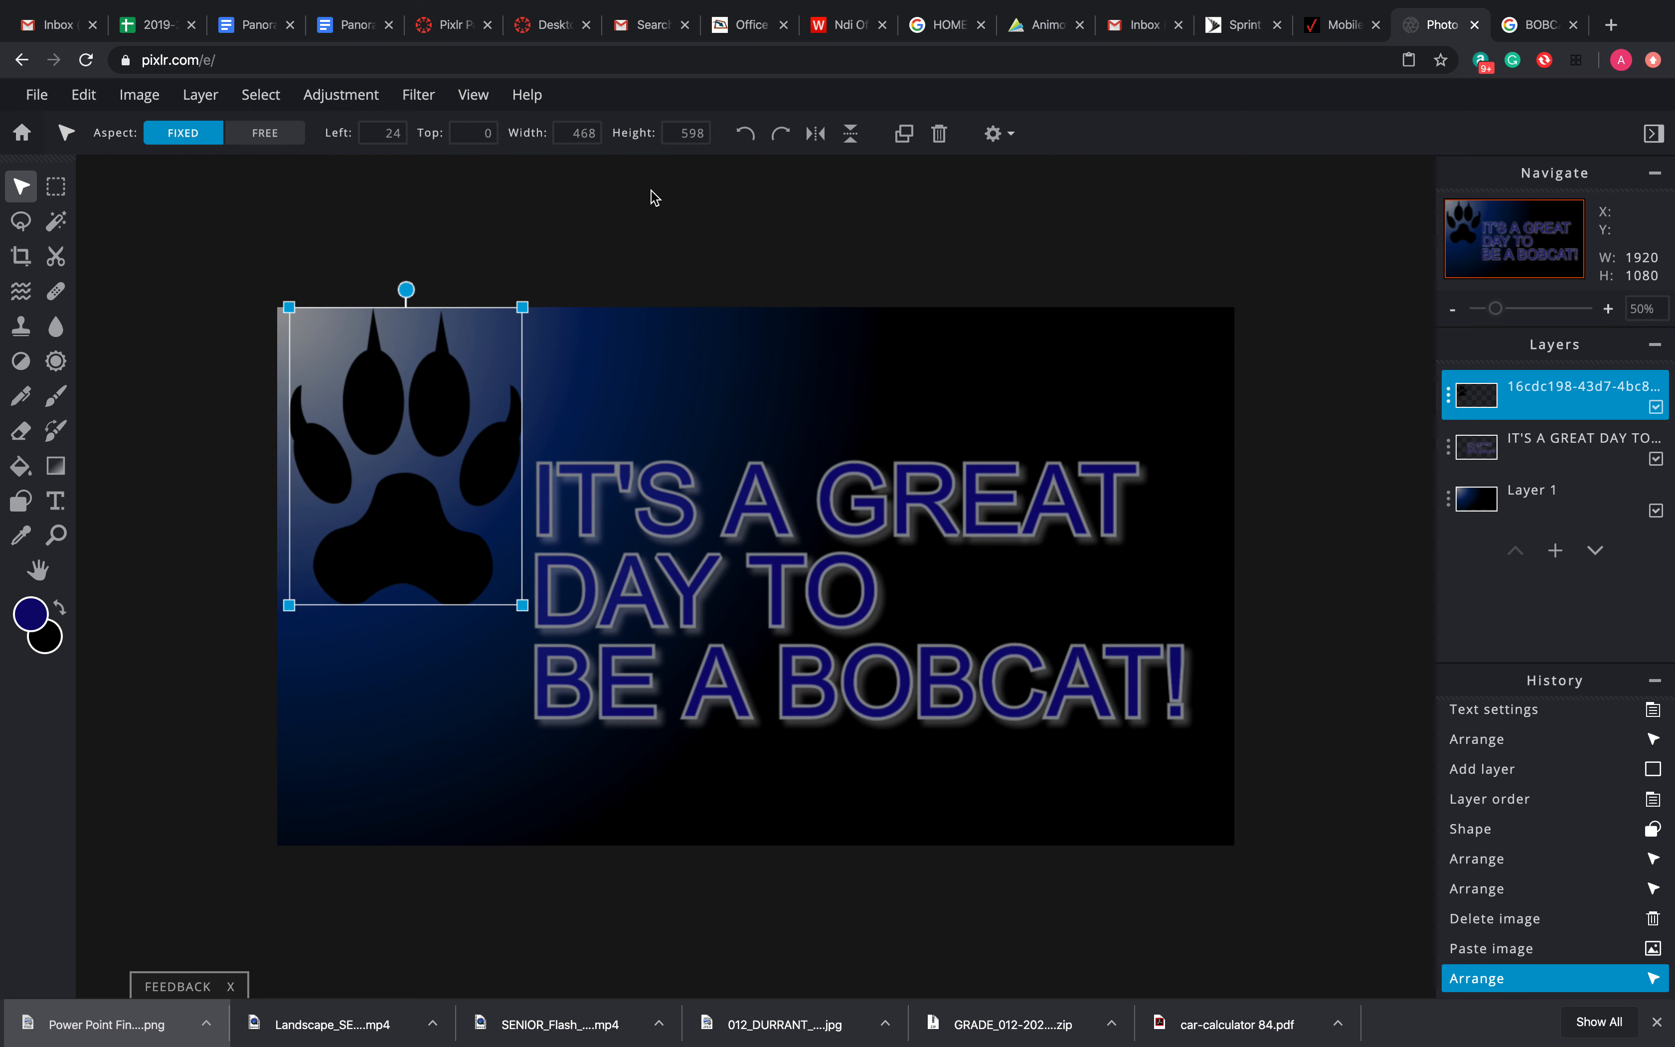
left_click(998, 134)
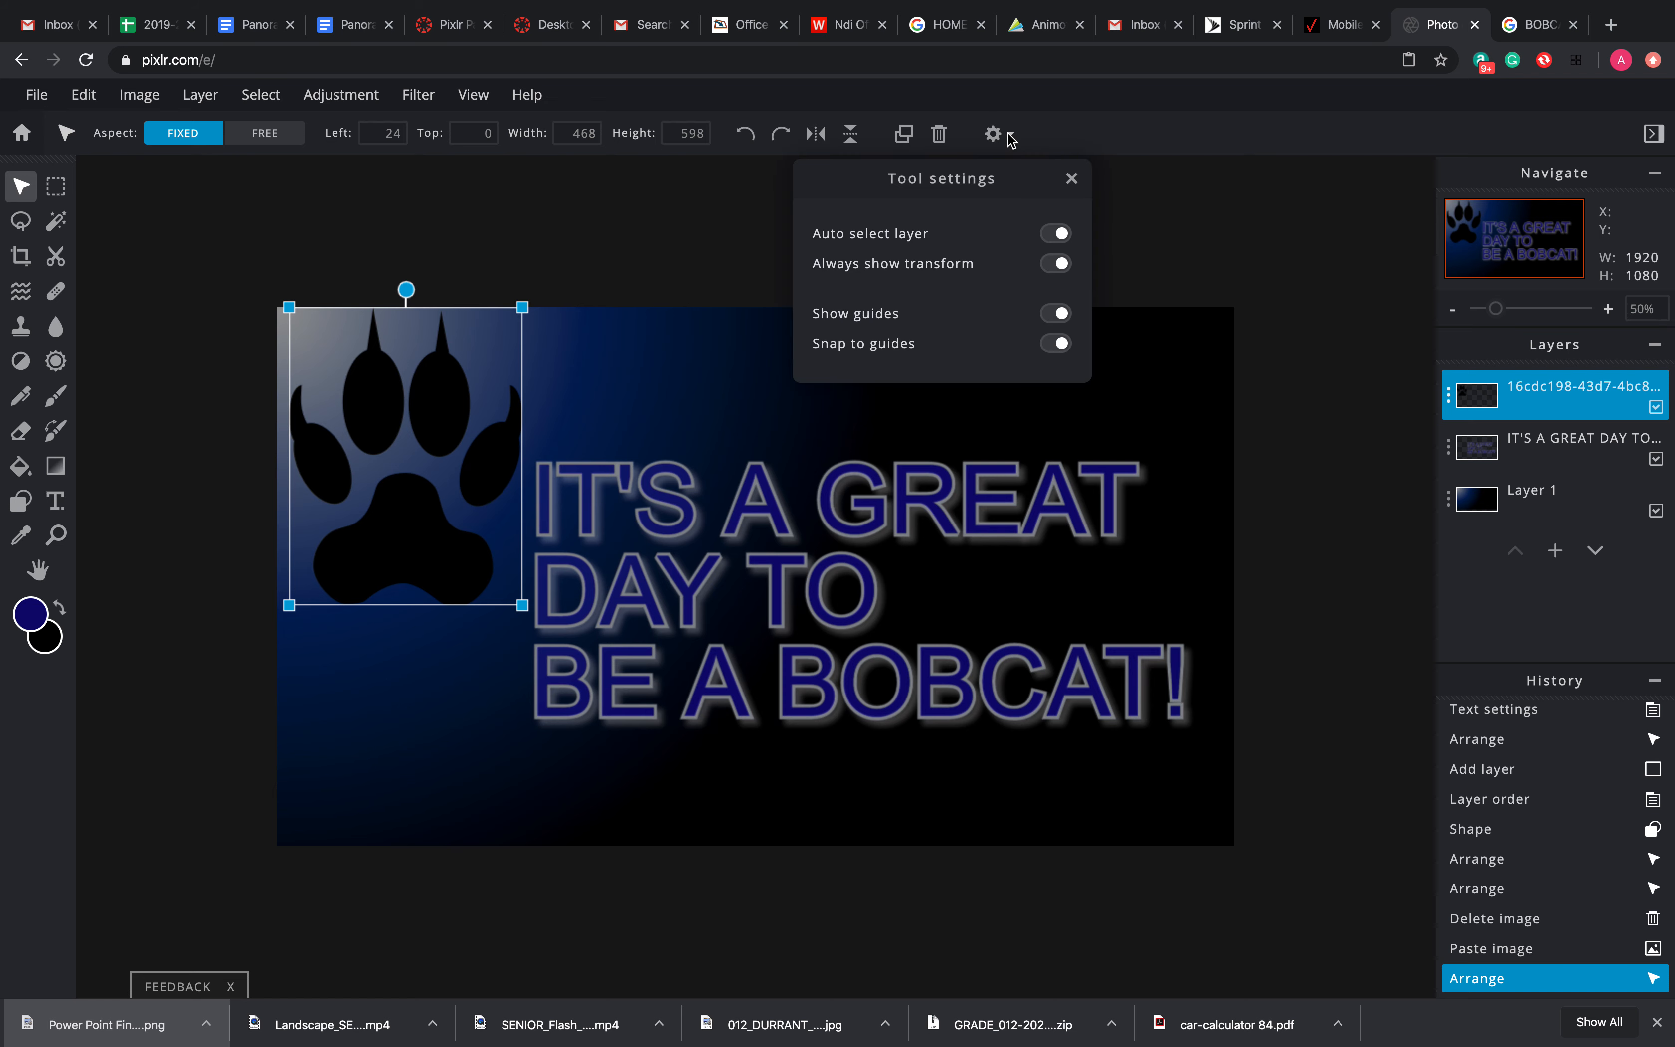
left_click(996, 133)
Move the paw print to about left 32, top 86, and duplicate its layer
left_click_drag(372, 408, 376, 452)
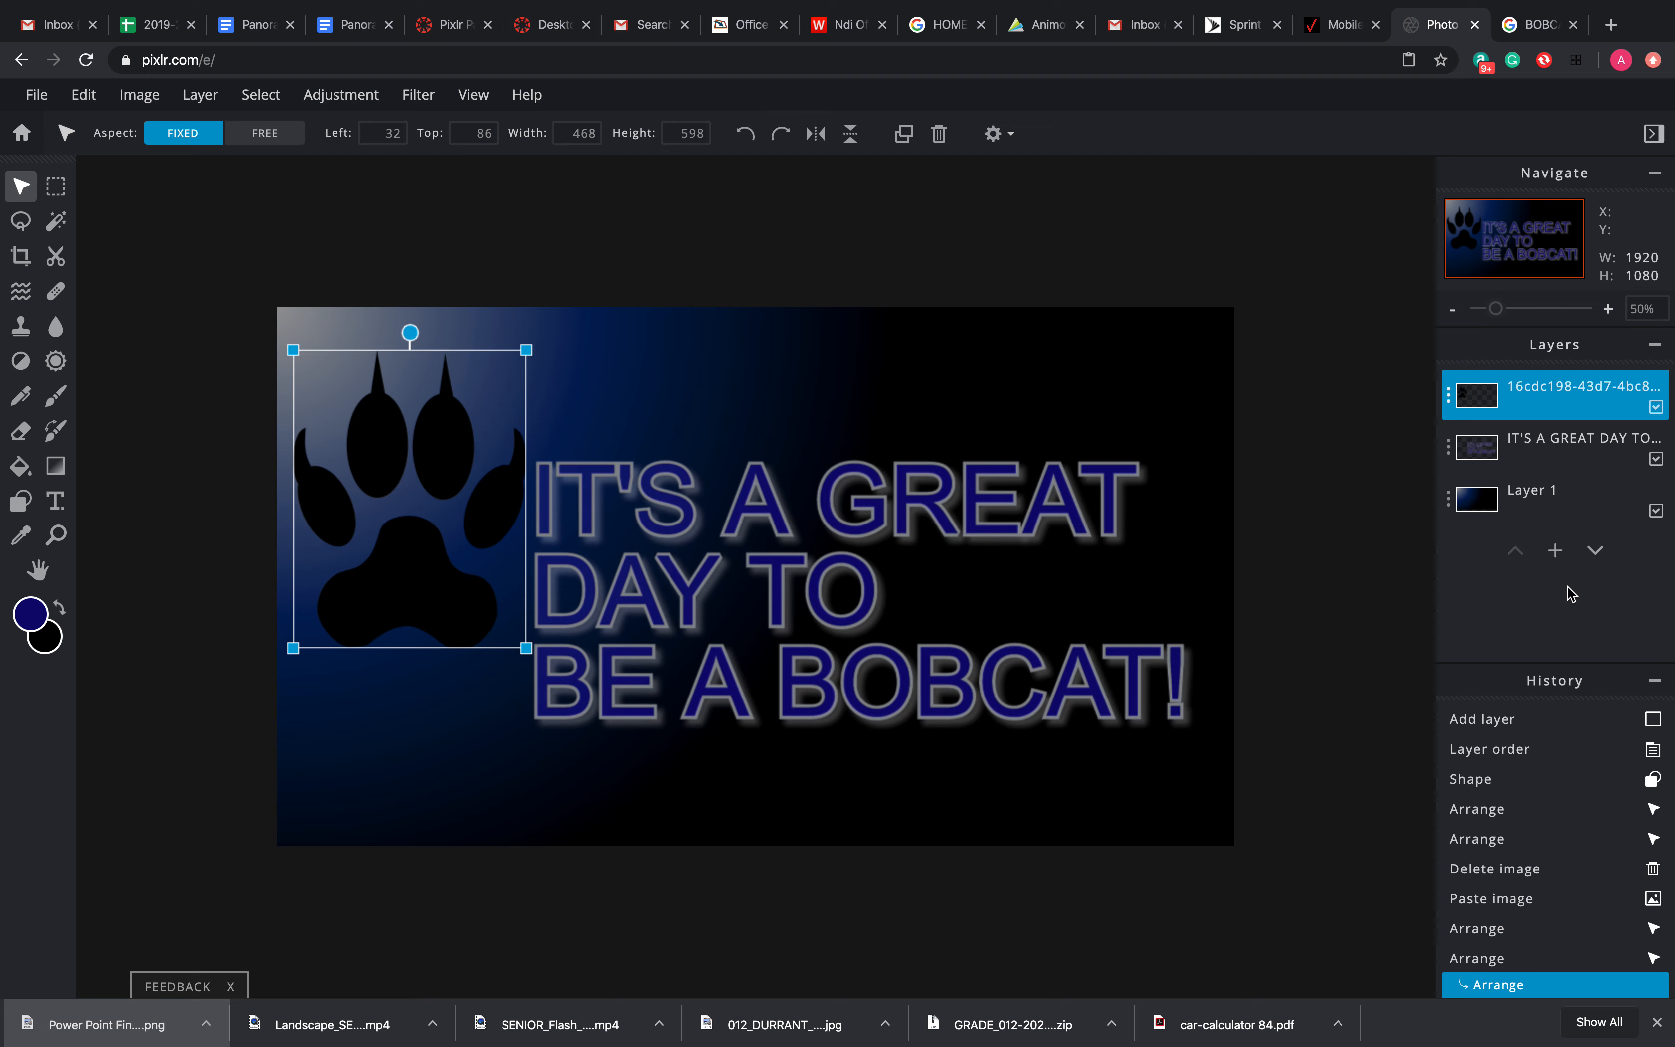
left_click(1557, 551)
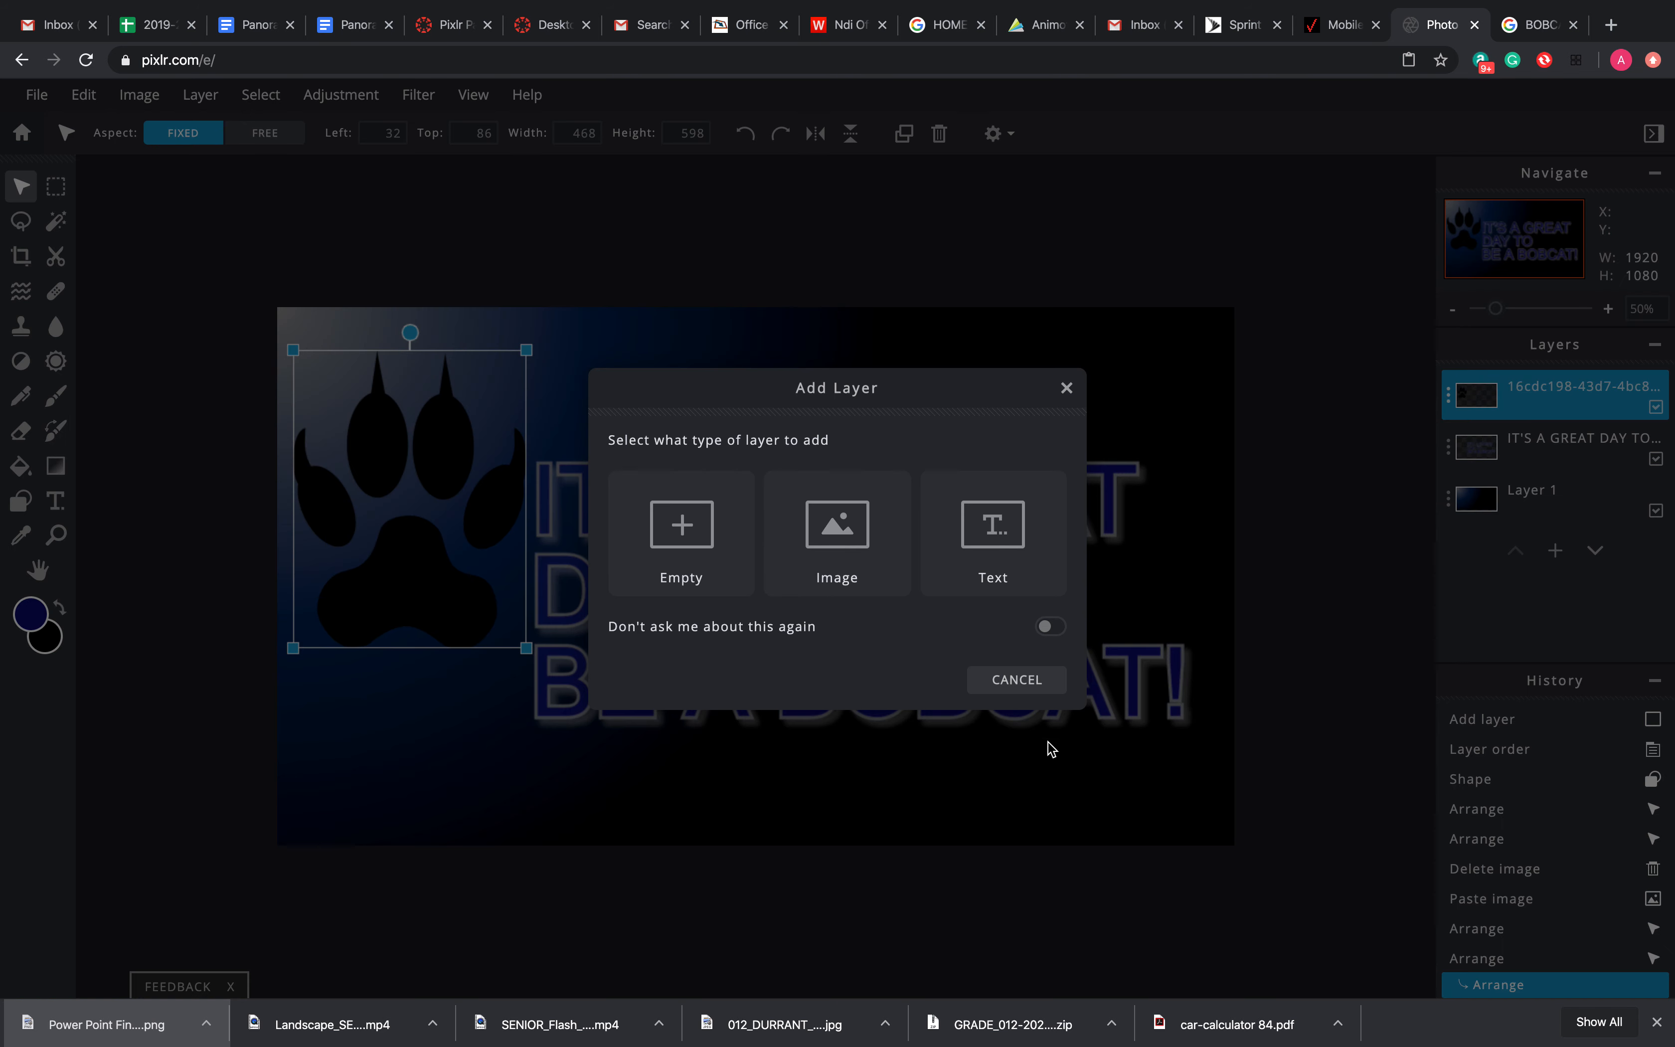
left_click(1067, 388)
left_click(1539, 392)
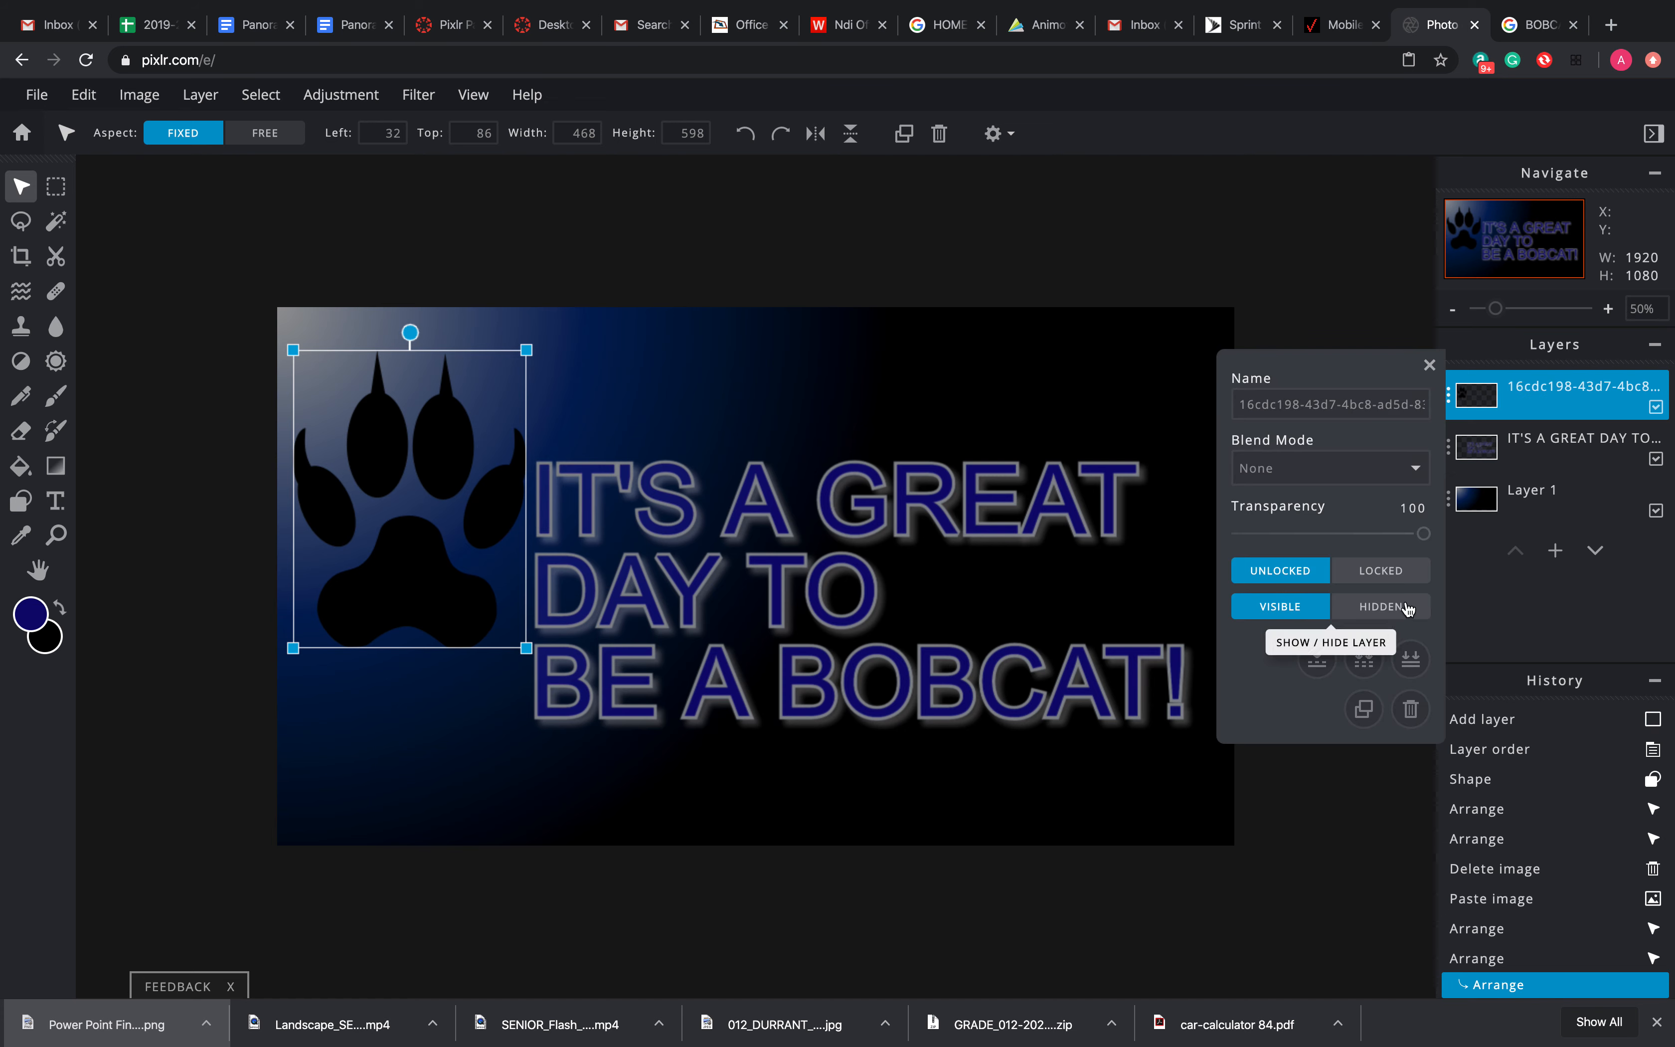
left_click(1364, 709)
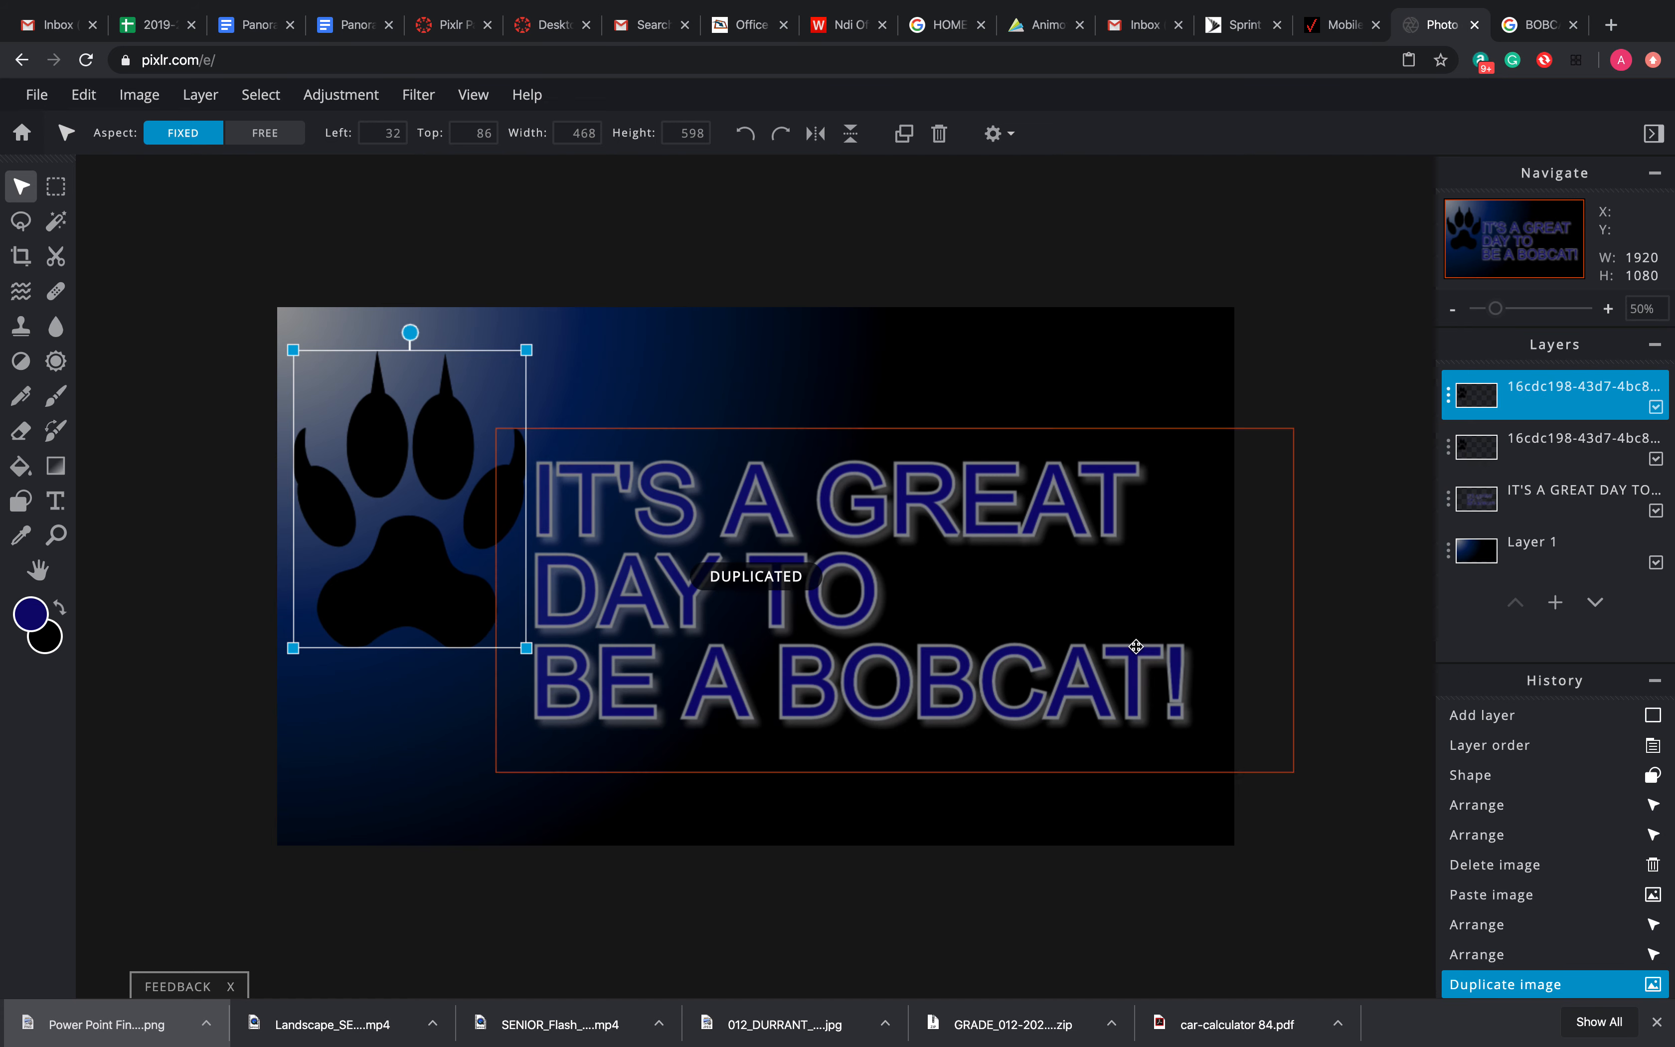
Move the duplicate paw print to about left 512, top -56, and recolour it with the beige-to-olive Color lookup preset
left_click_drag(385, 462, 624, 391)
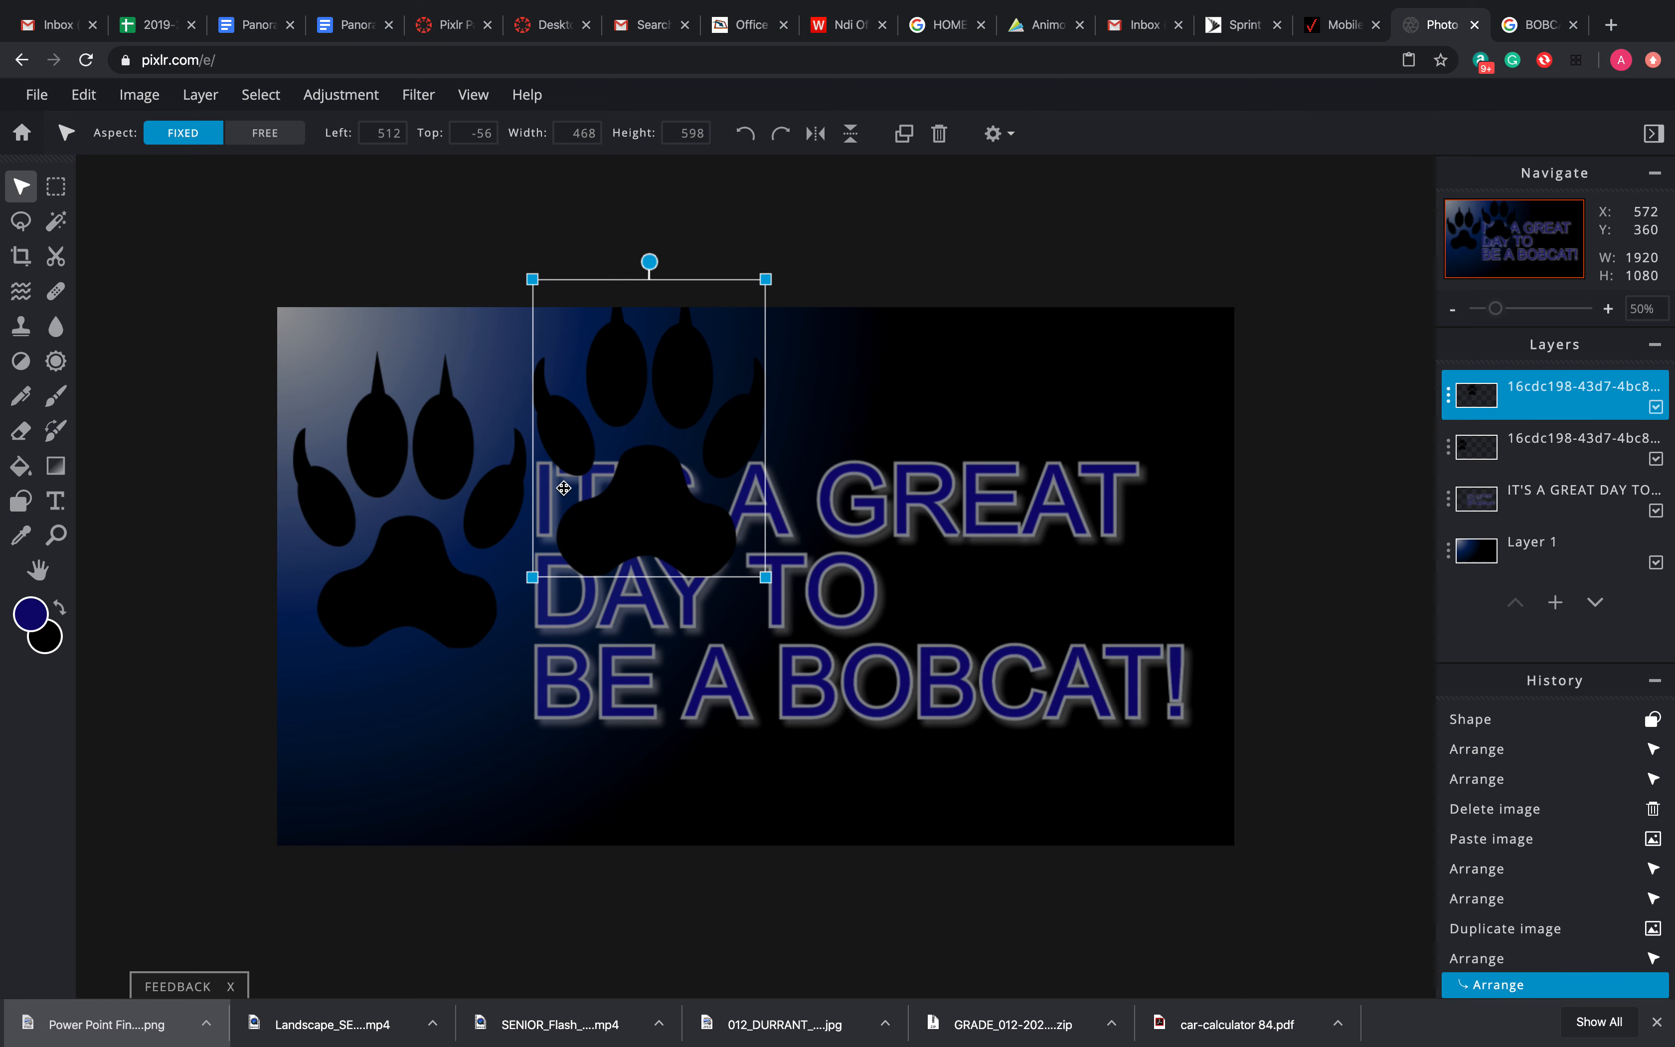
left_click(342, 95)
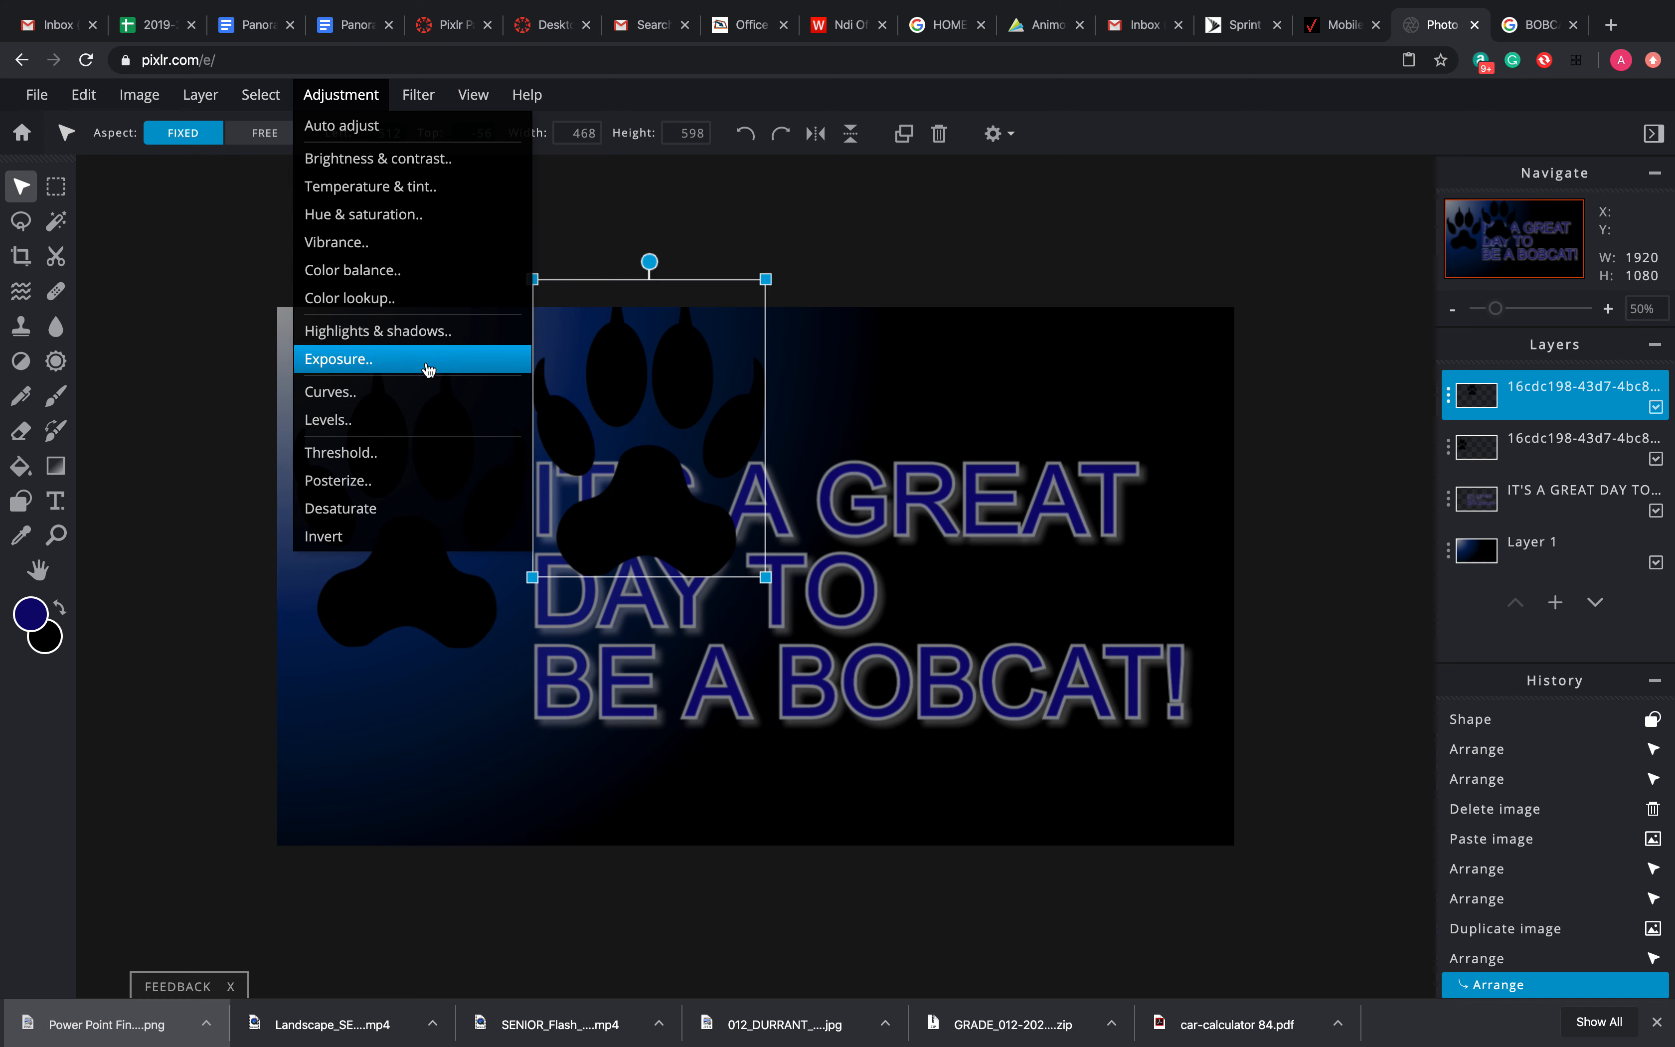
left_click(357, 298)
left_click_drag(907, 299, 1127, 296)
left_click(1058, 646)
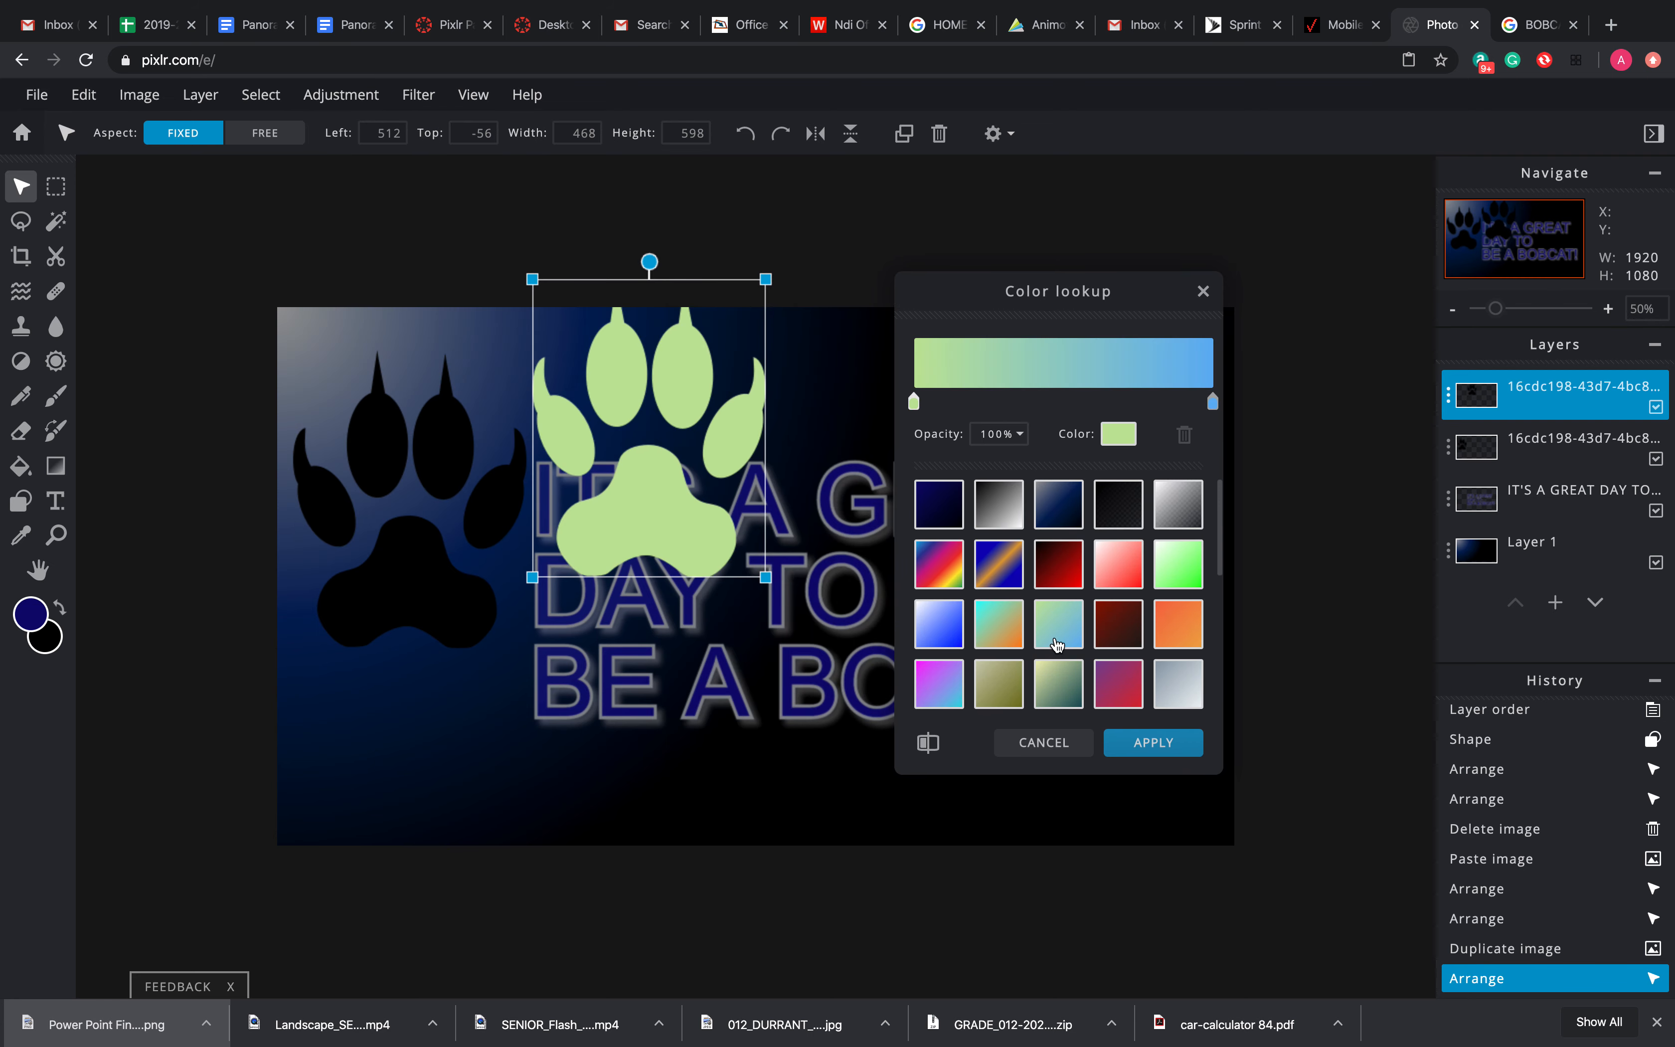
left_click(999, 692)
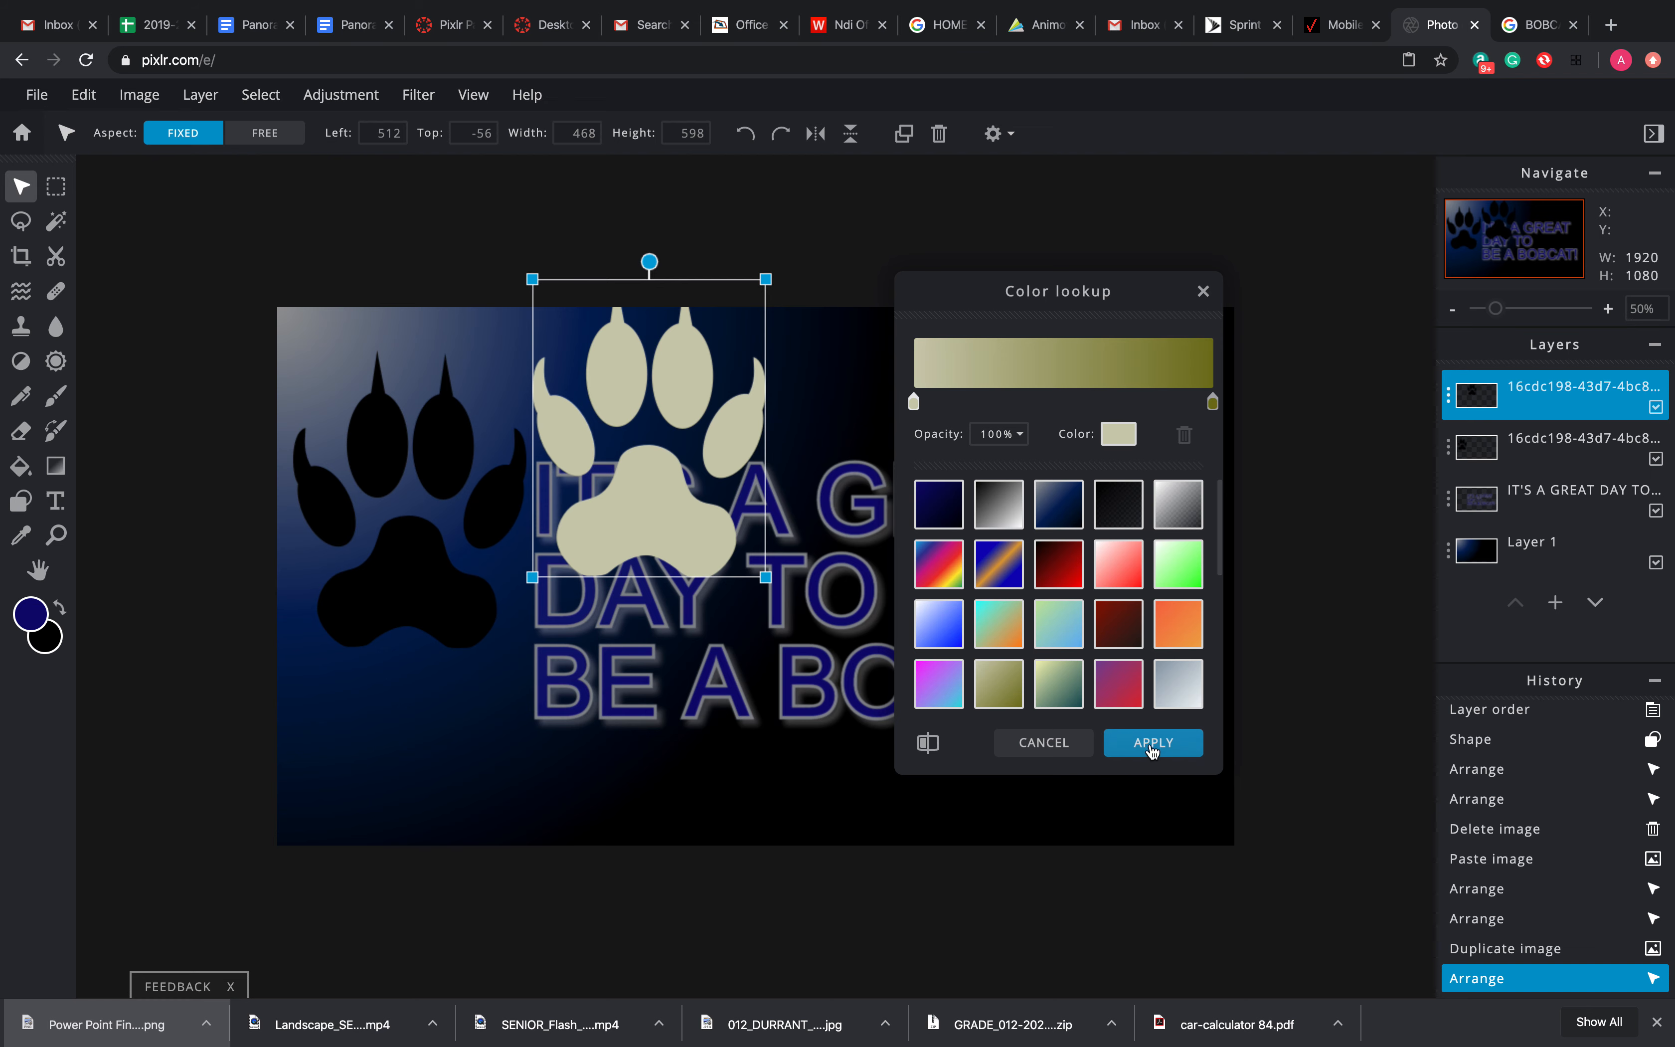
left_click(1153, 742)
Place the beige paw at about left 32, top 104 beneath the black paw's layer, and nudge the black paw to left 34, top 88
left_click_drag(625, 510, 407, 588)
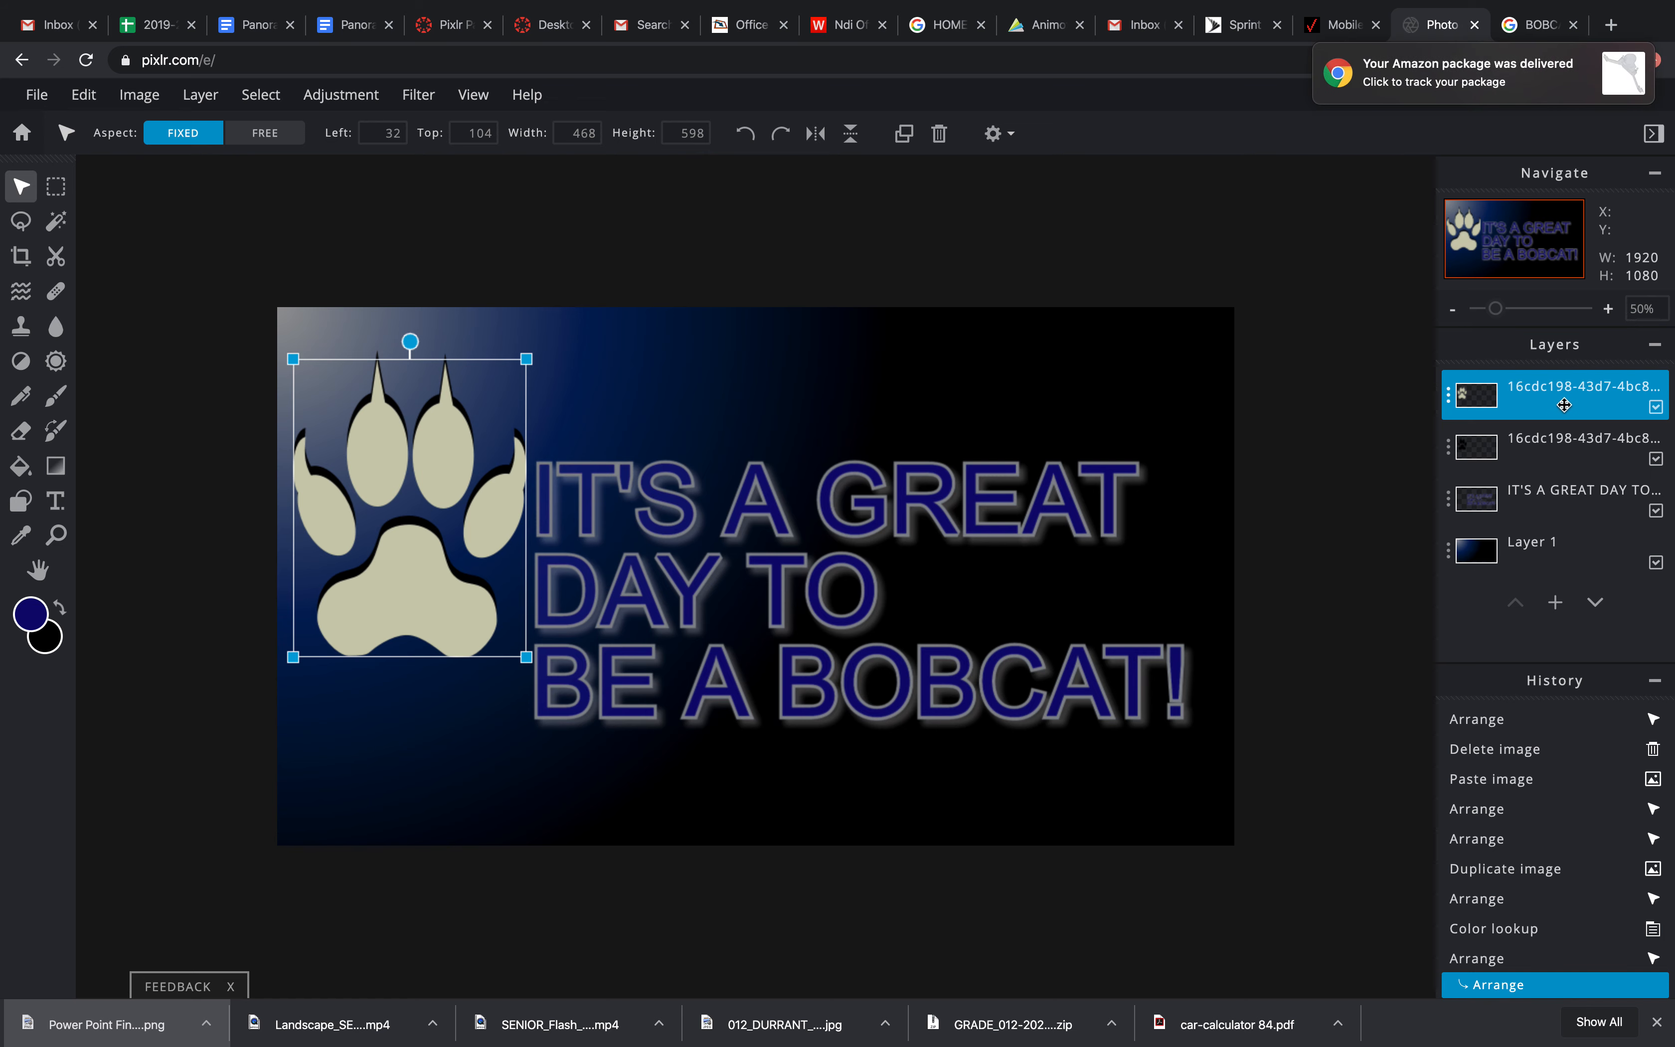
left_click_drag(1565, 404, 1563, 453)
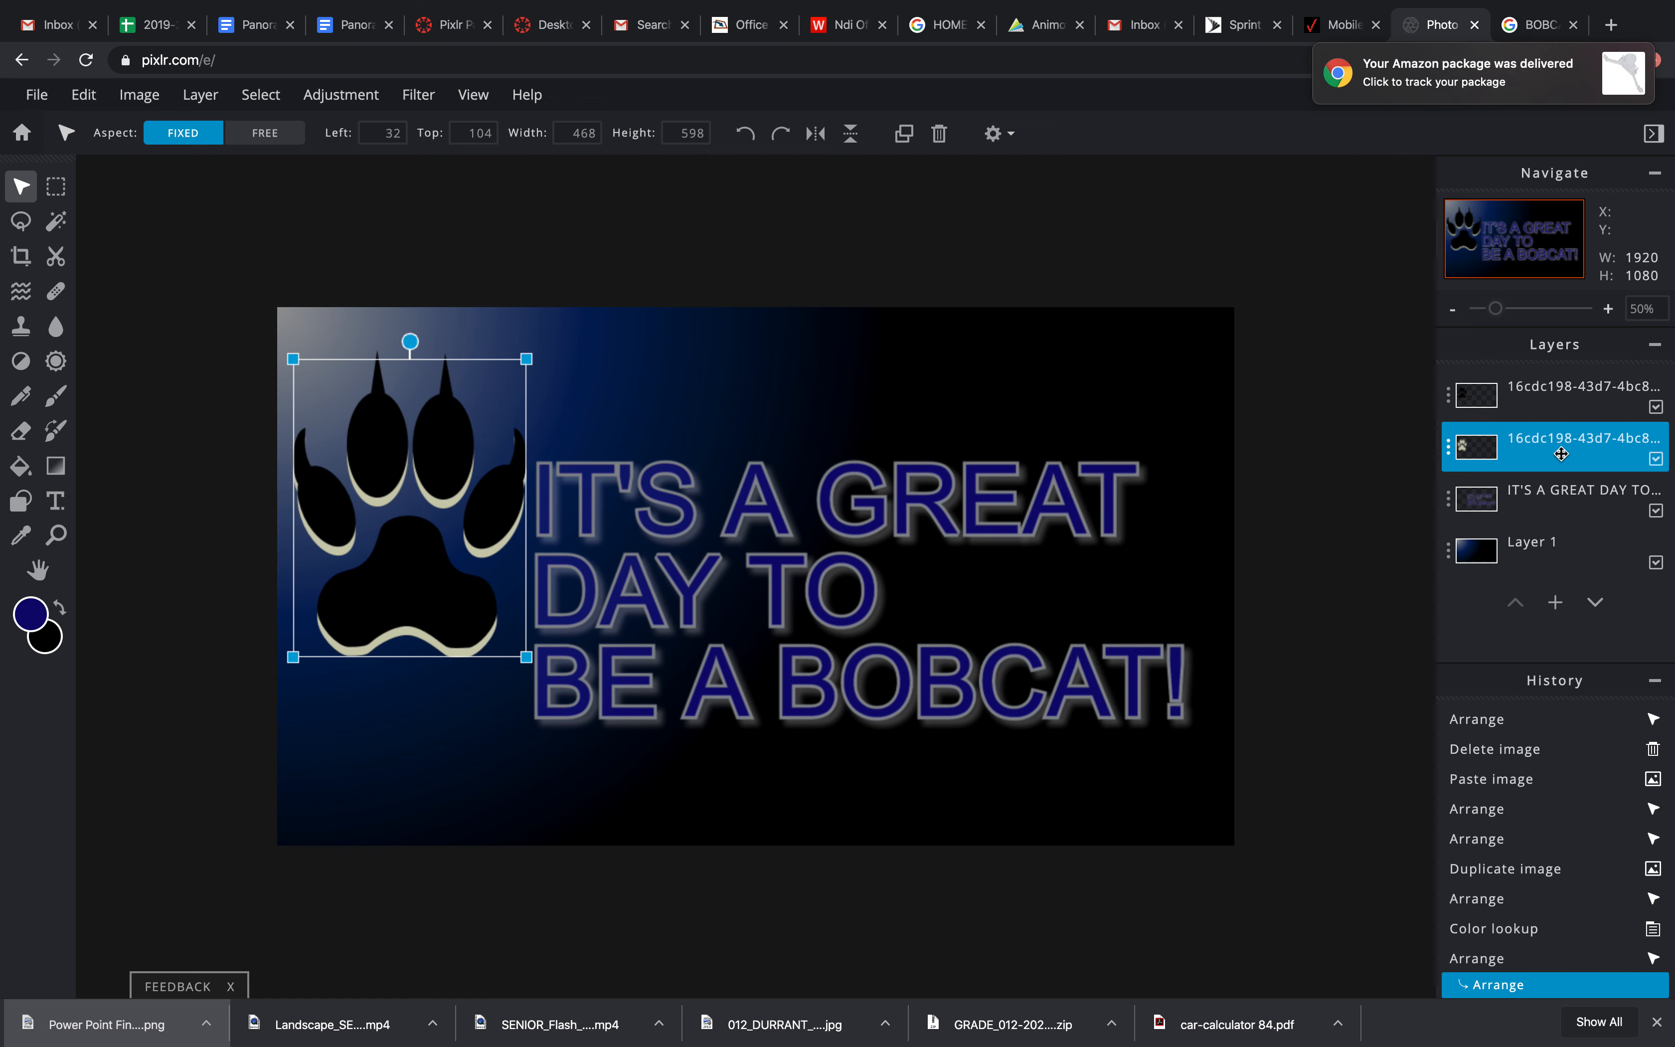
left_click(419, 590)
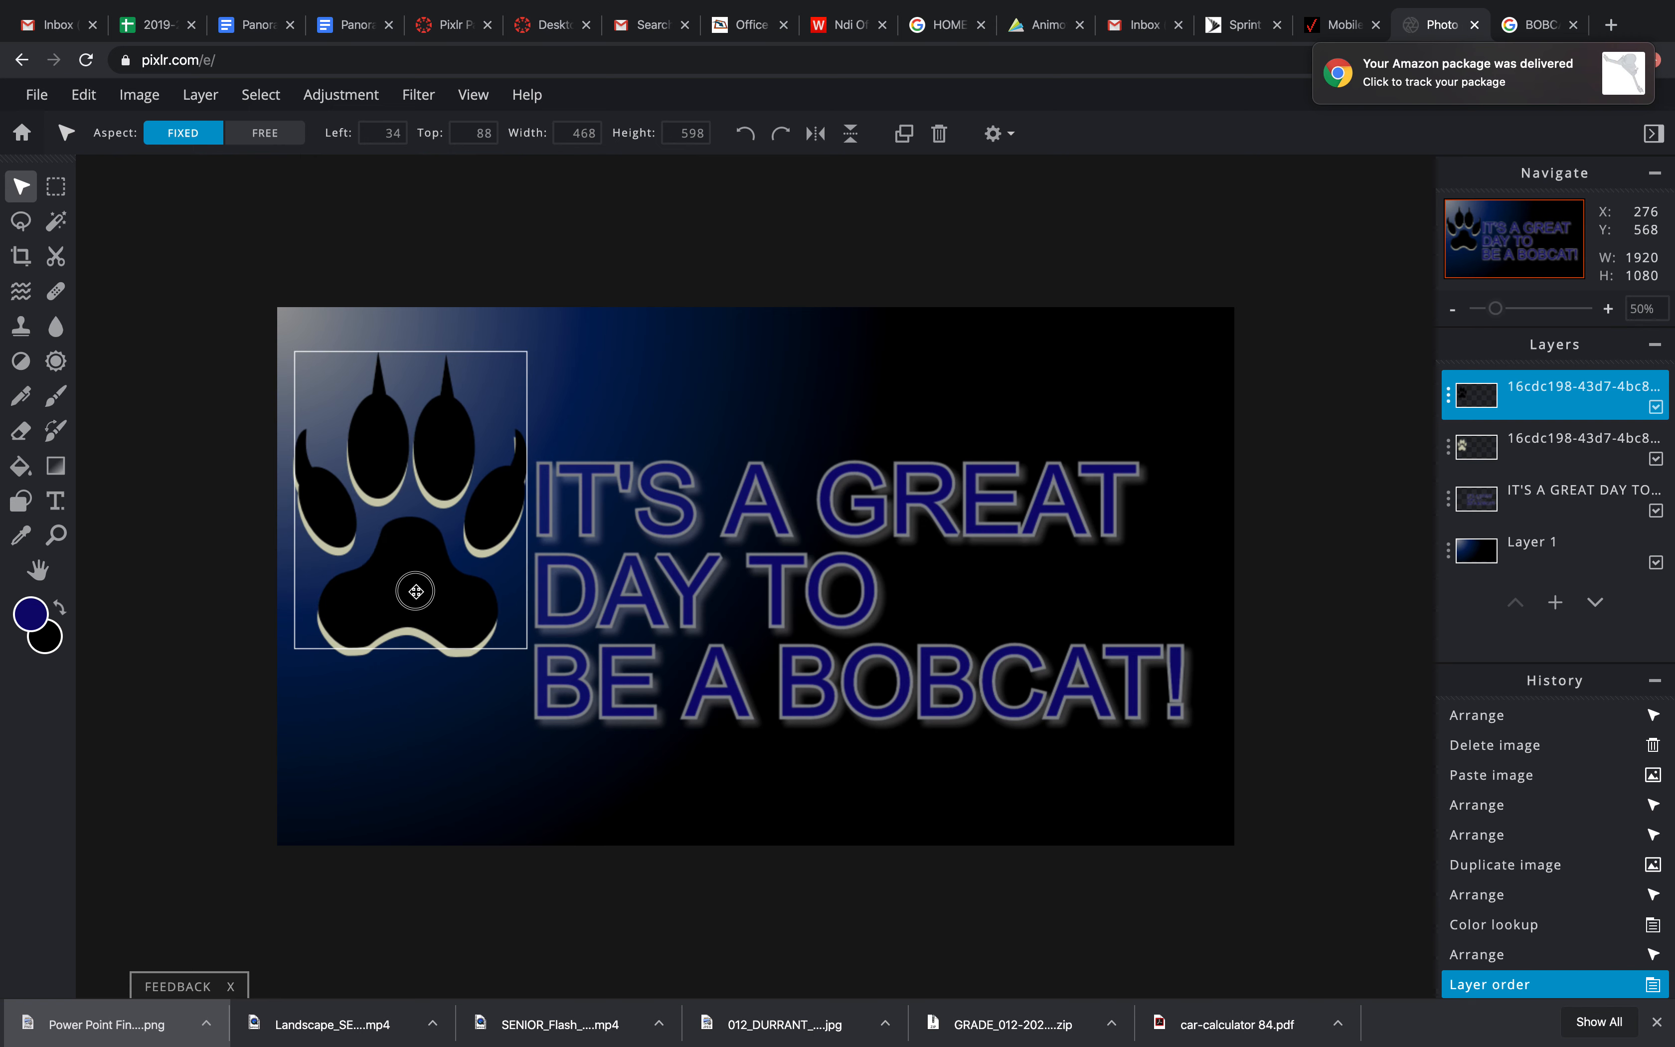
left_click(774, 365)
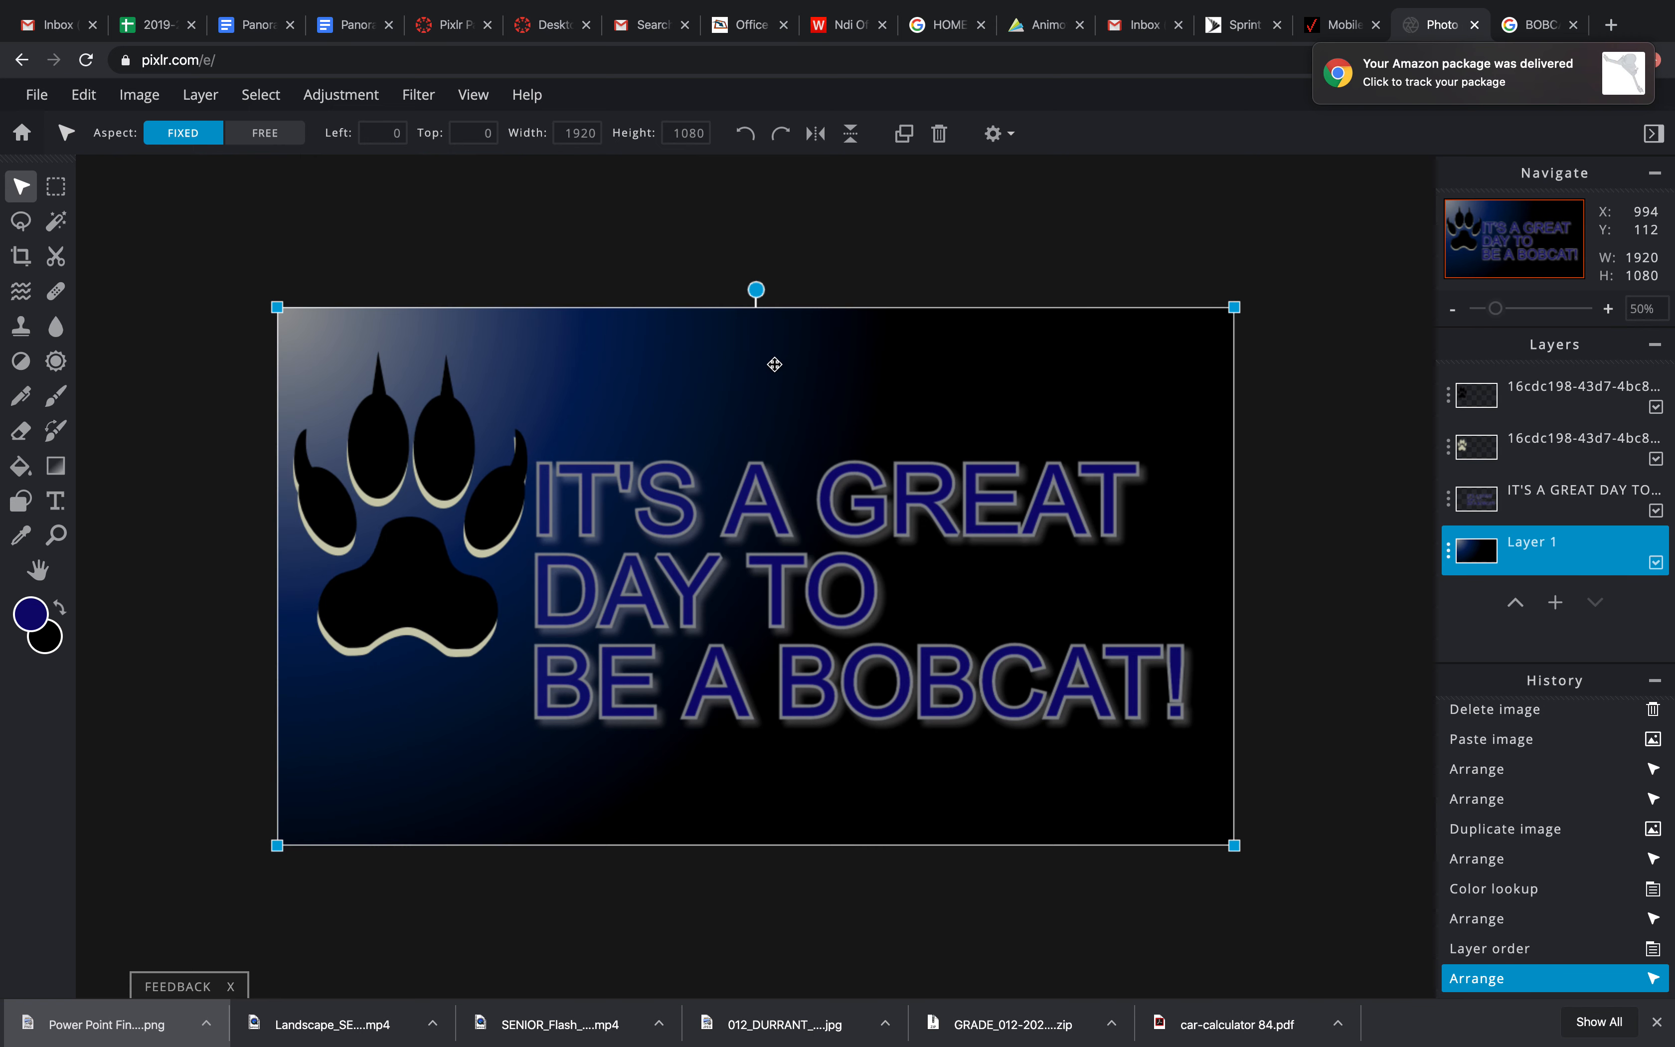
Try to select the black and beige paw print layers together
left_click(1570, 389)
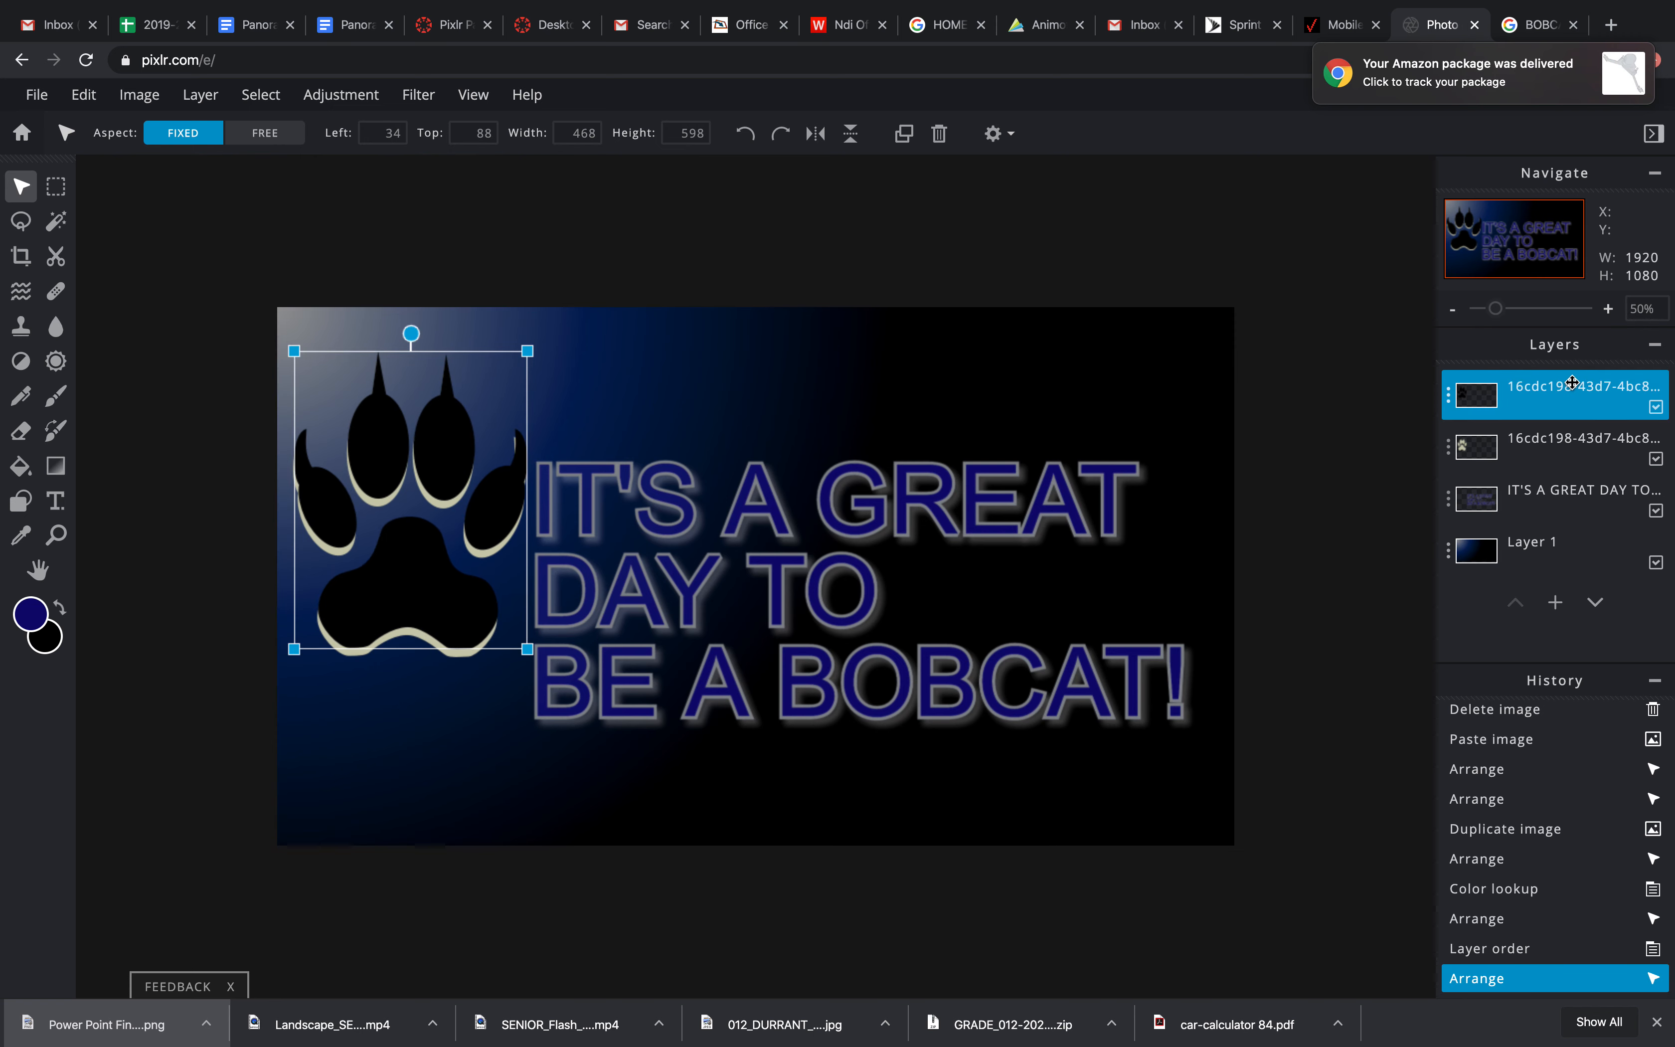
left_click(1574, 454)
key("shift")
left_click(1582, 414)
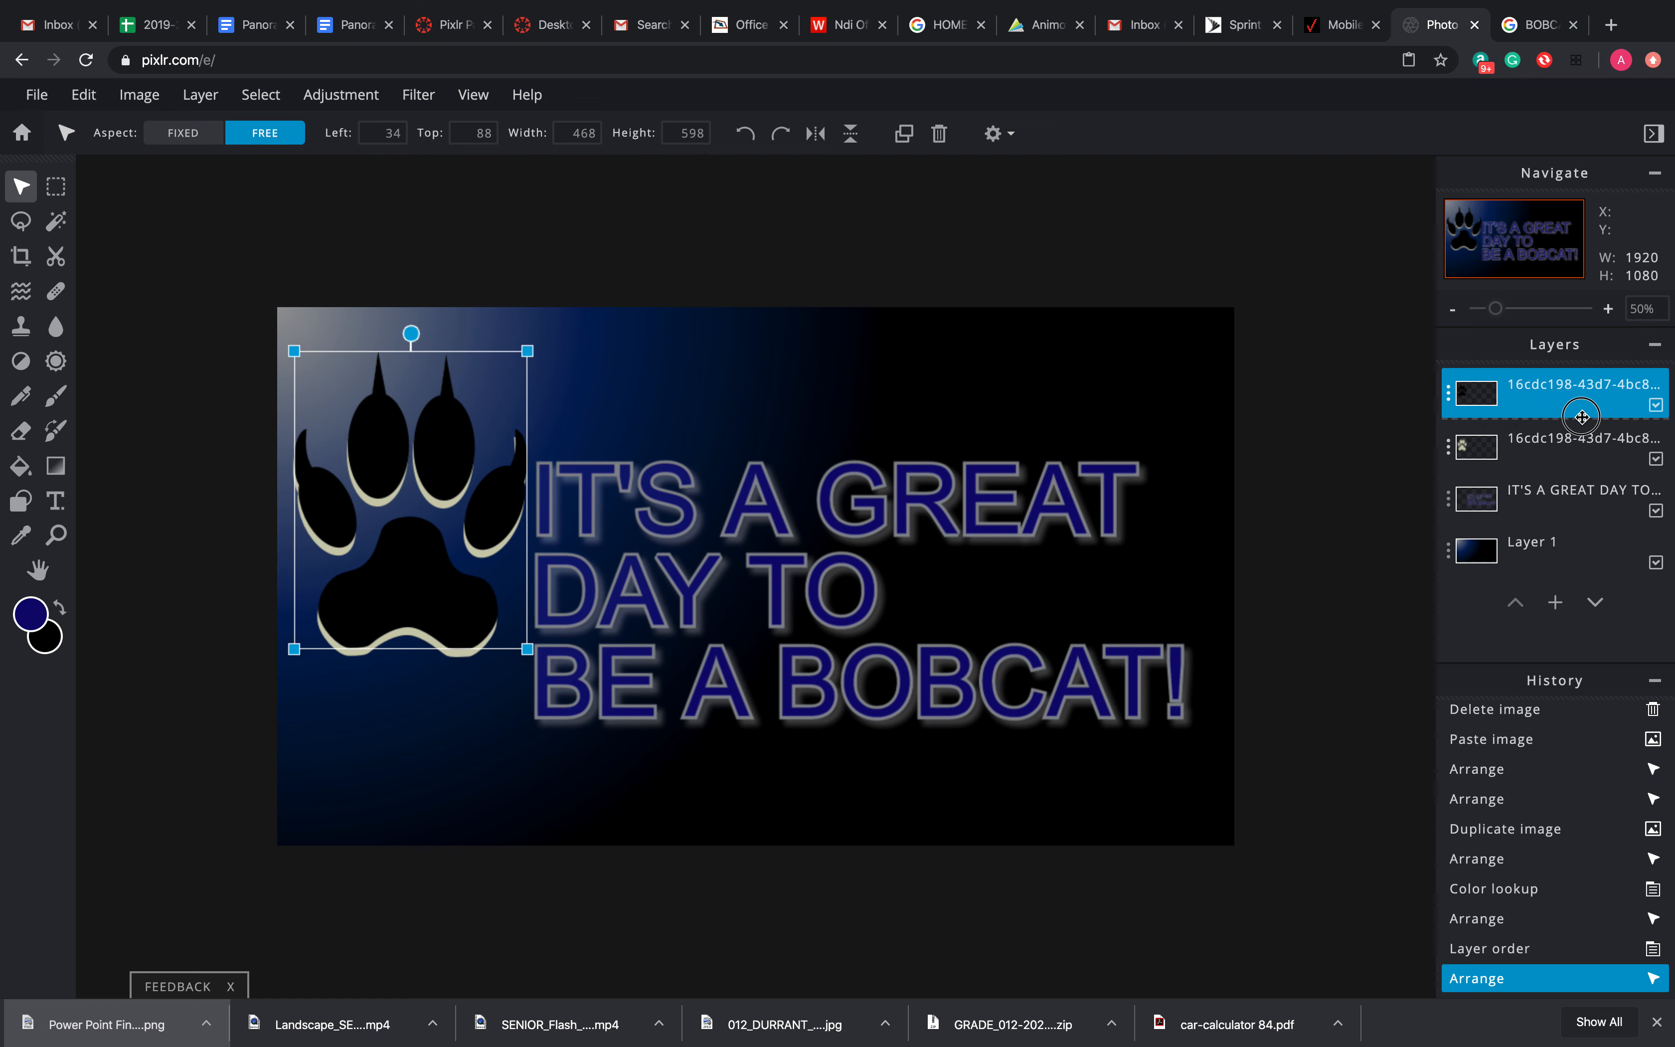
left_click(1589, 433, "shift")
key("shift")
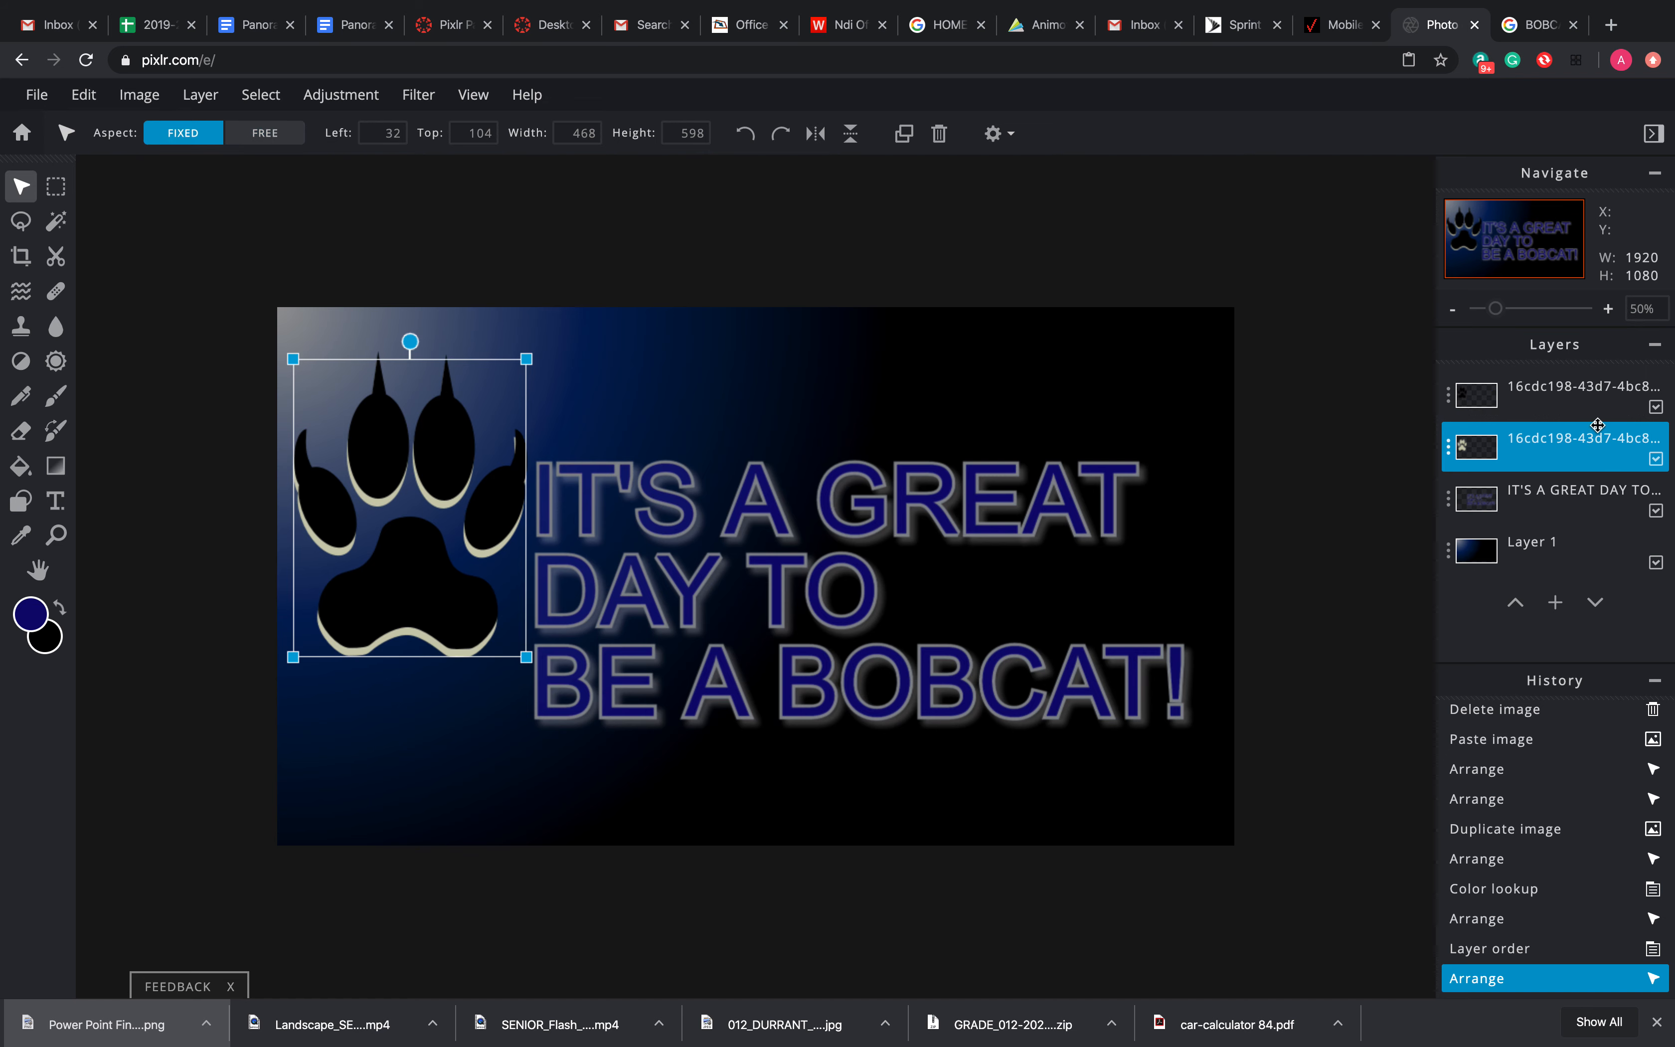
left_click(1598, 402)
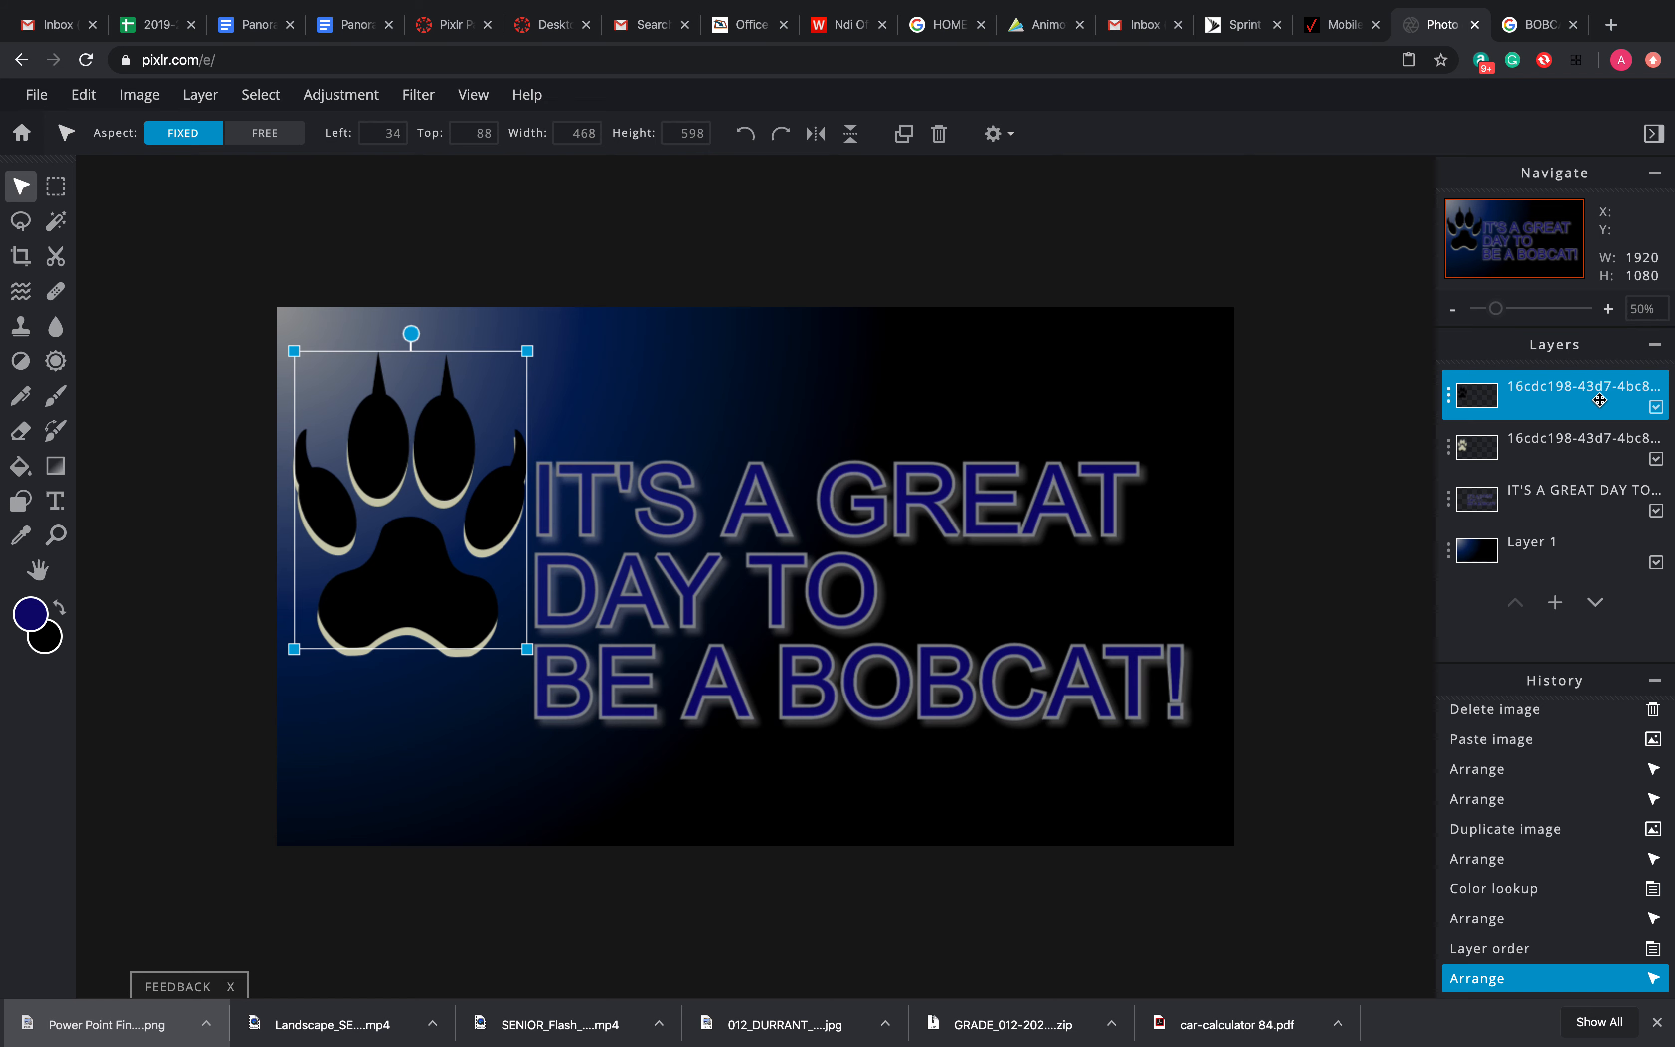
left_click(1598, 449)
left_click(1594, 419)
left_click(1589, 440)
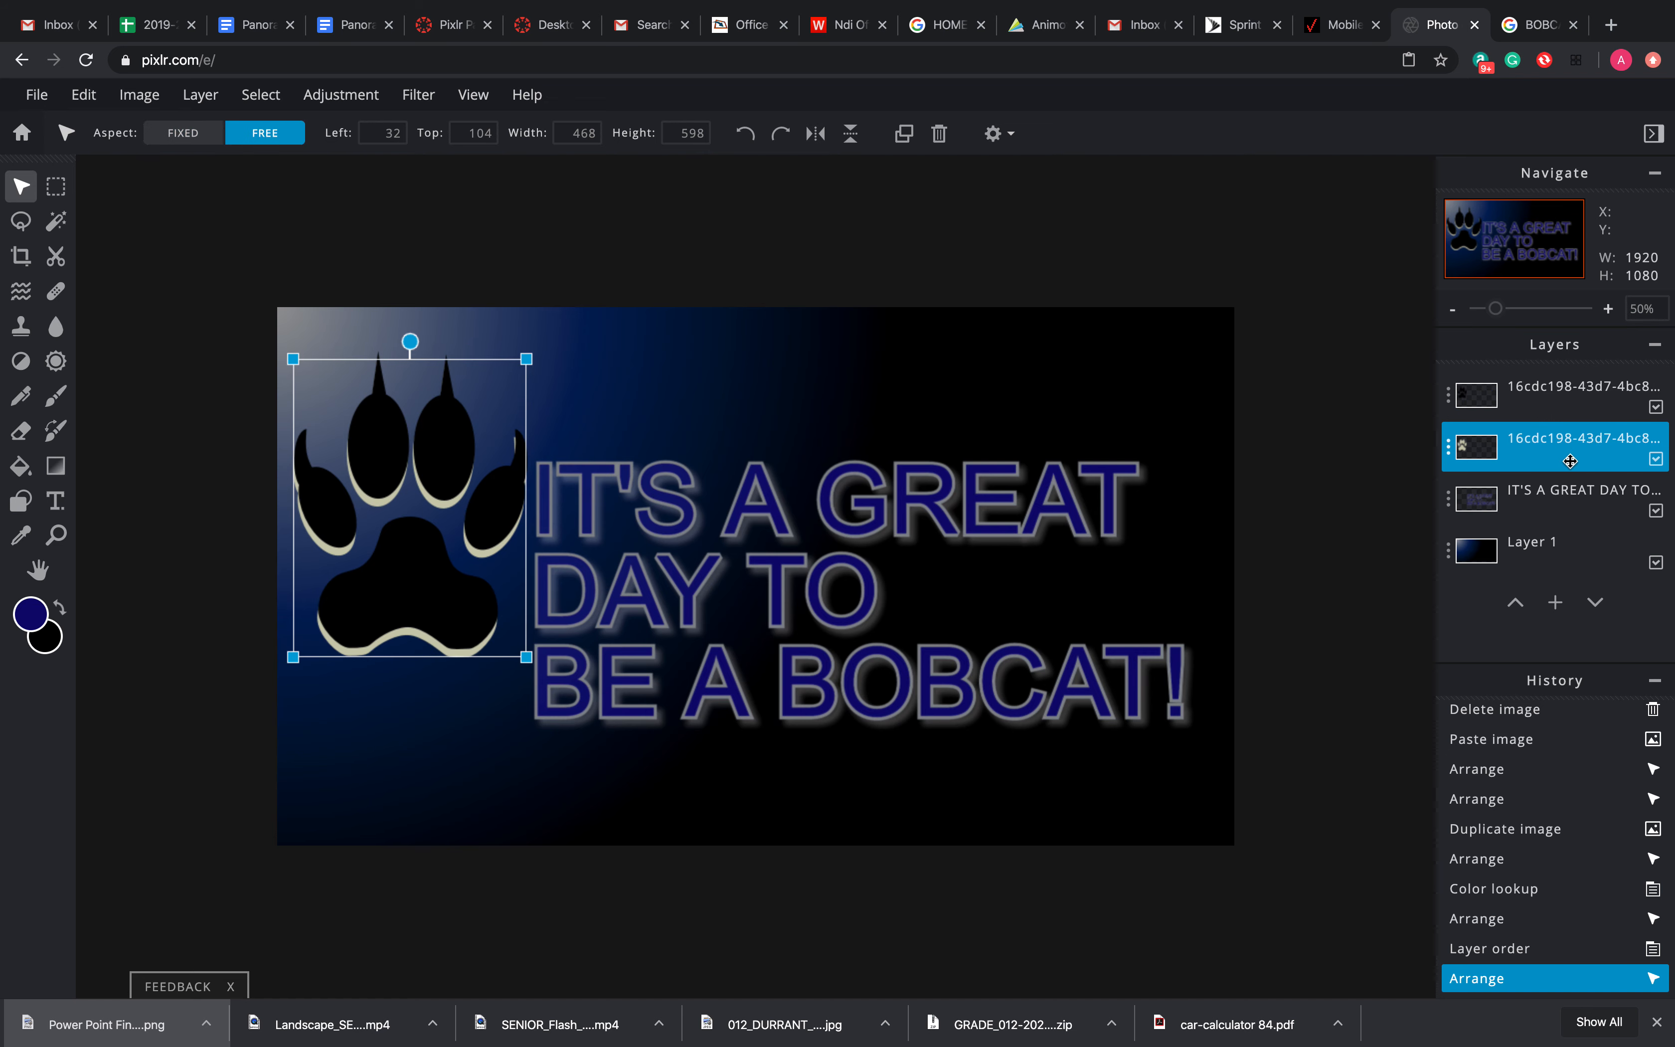
left_click(1445, 378)
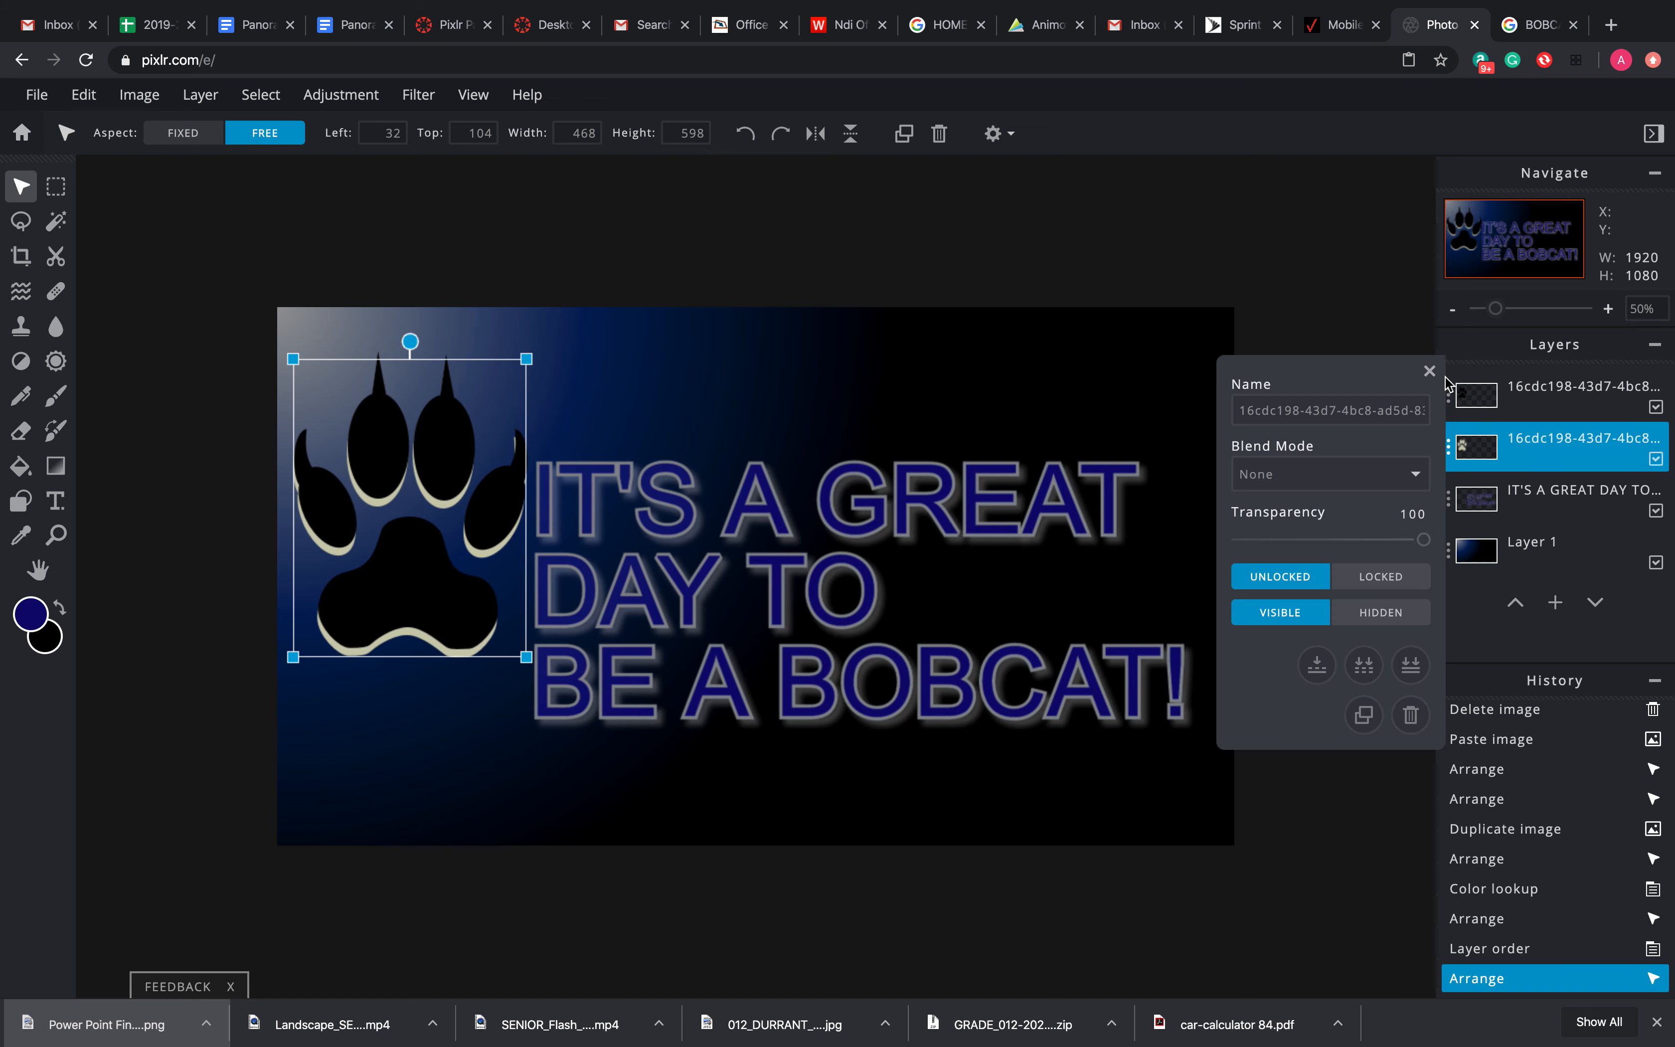
left_click(1430, 371)
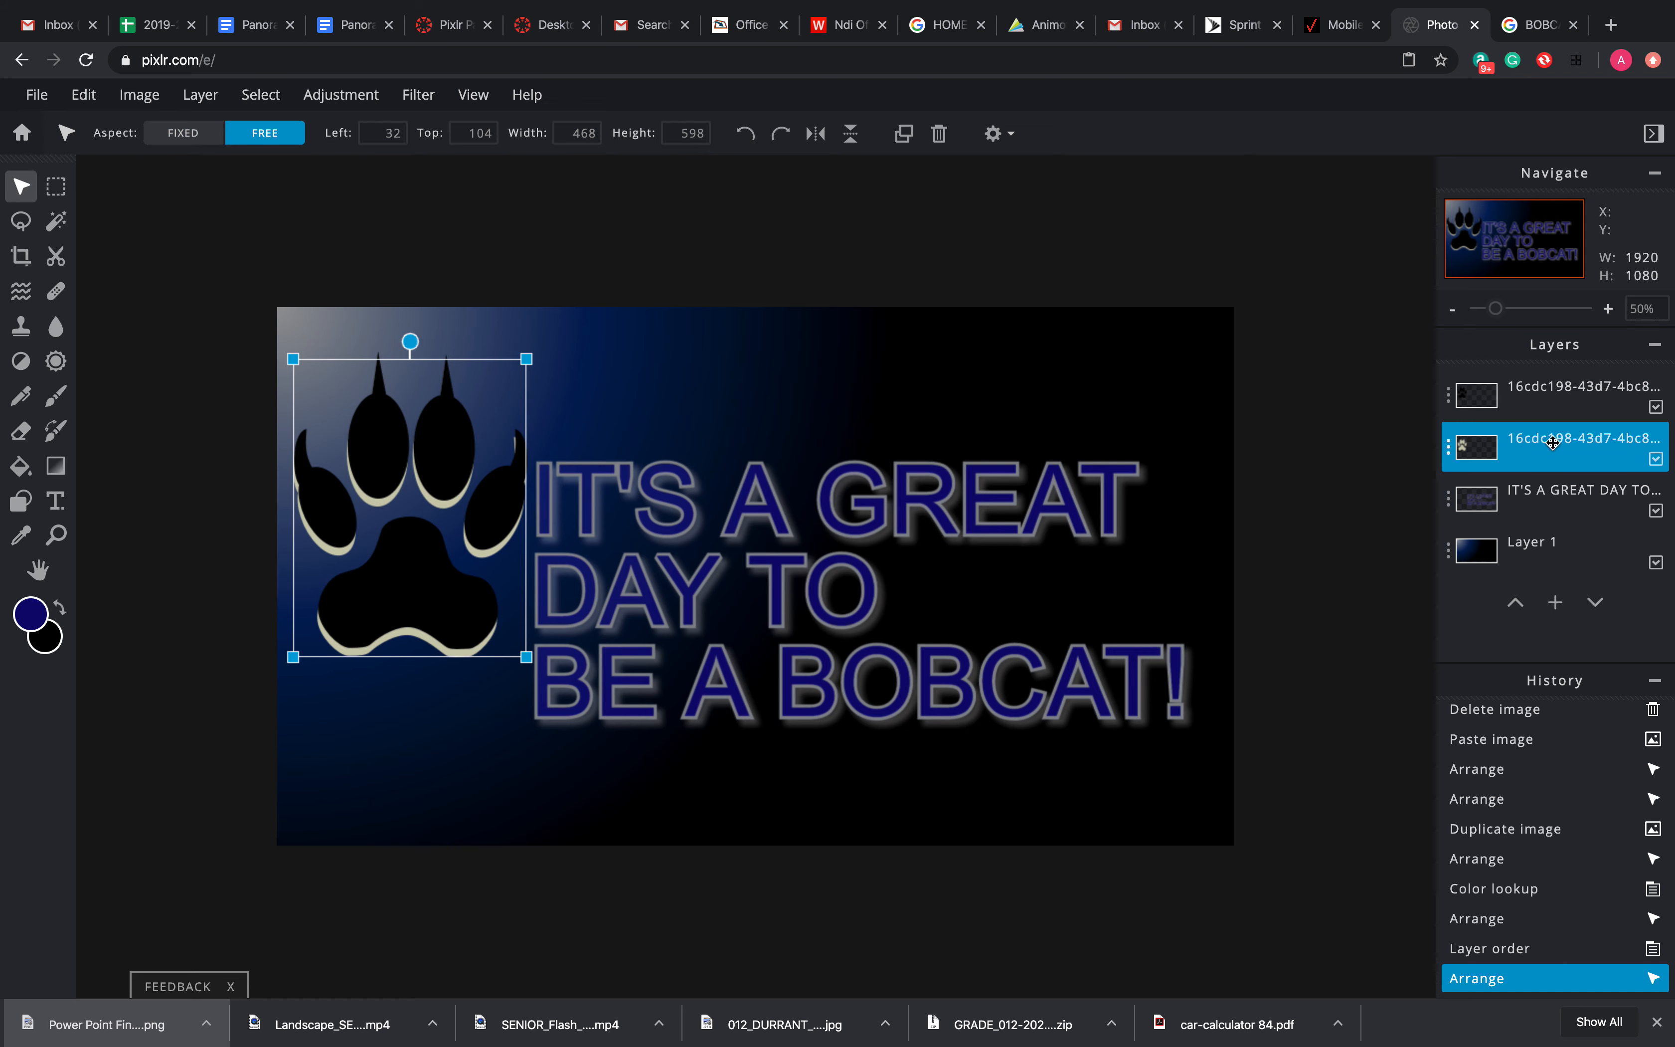
left_click(1657, 460)
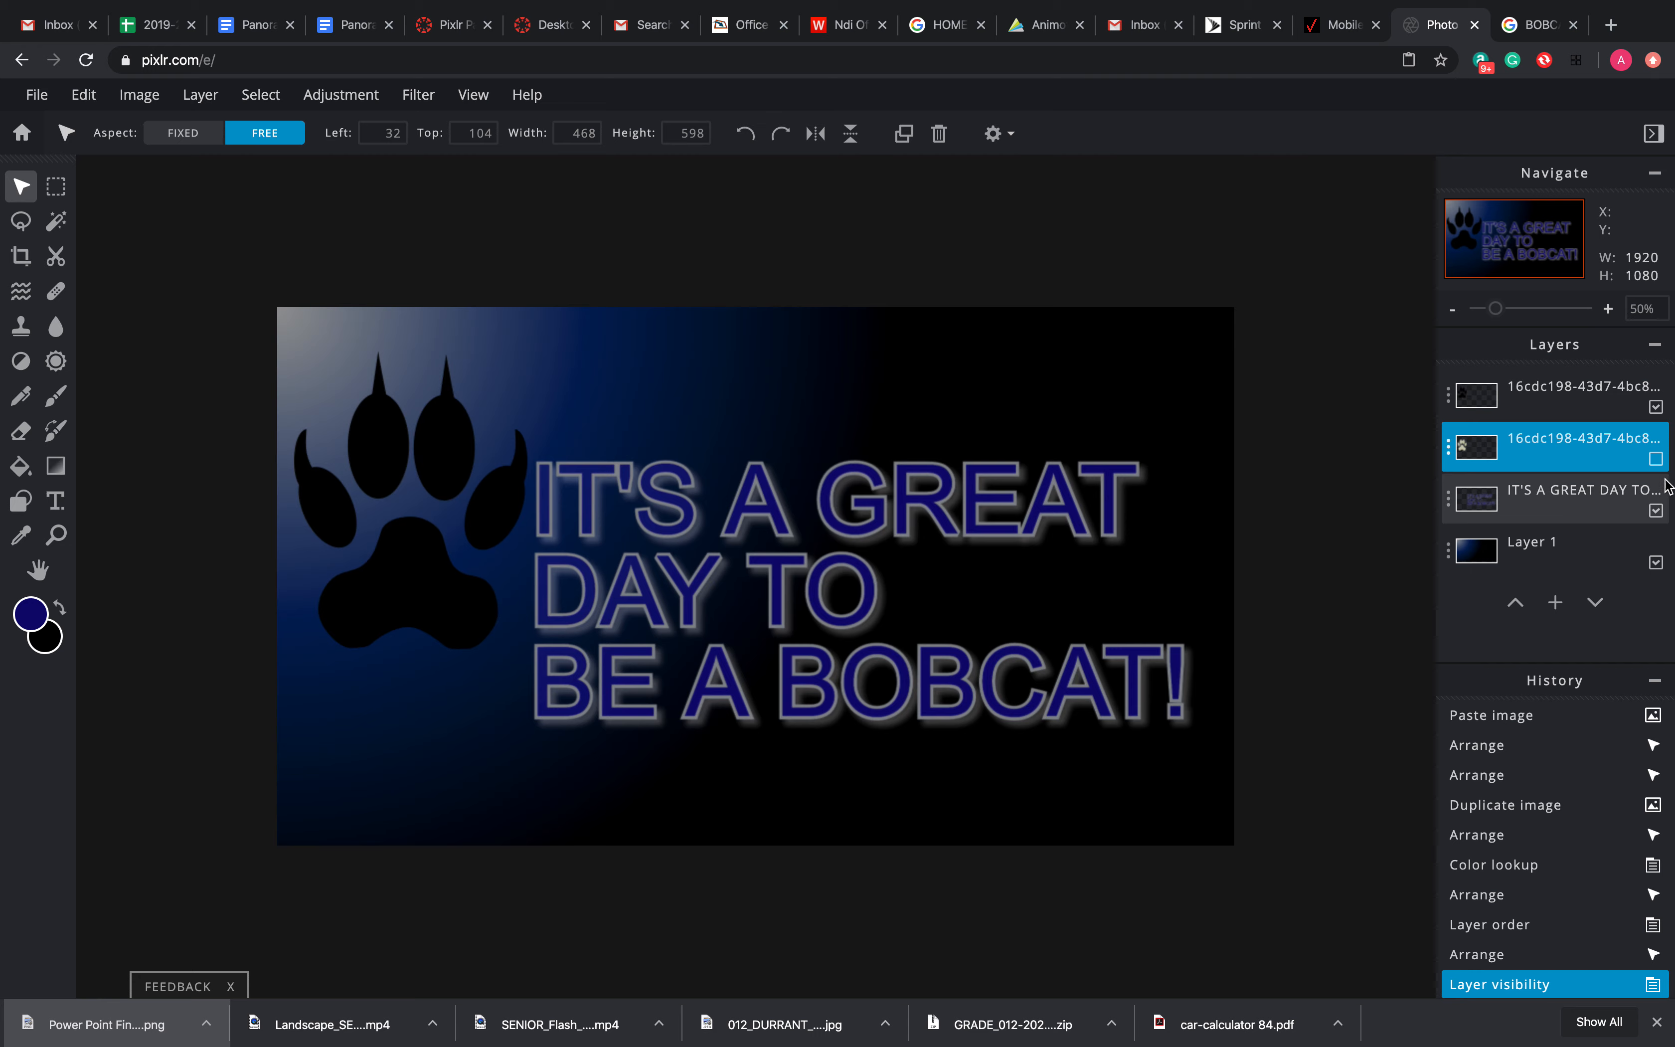
left_click(1657, 512)
left_click(1657, 563)
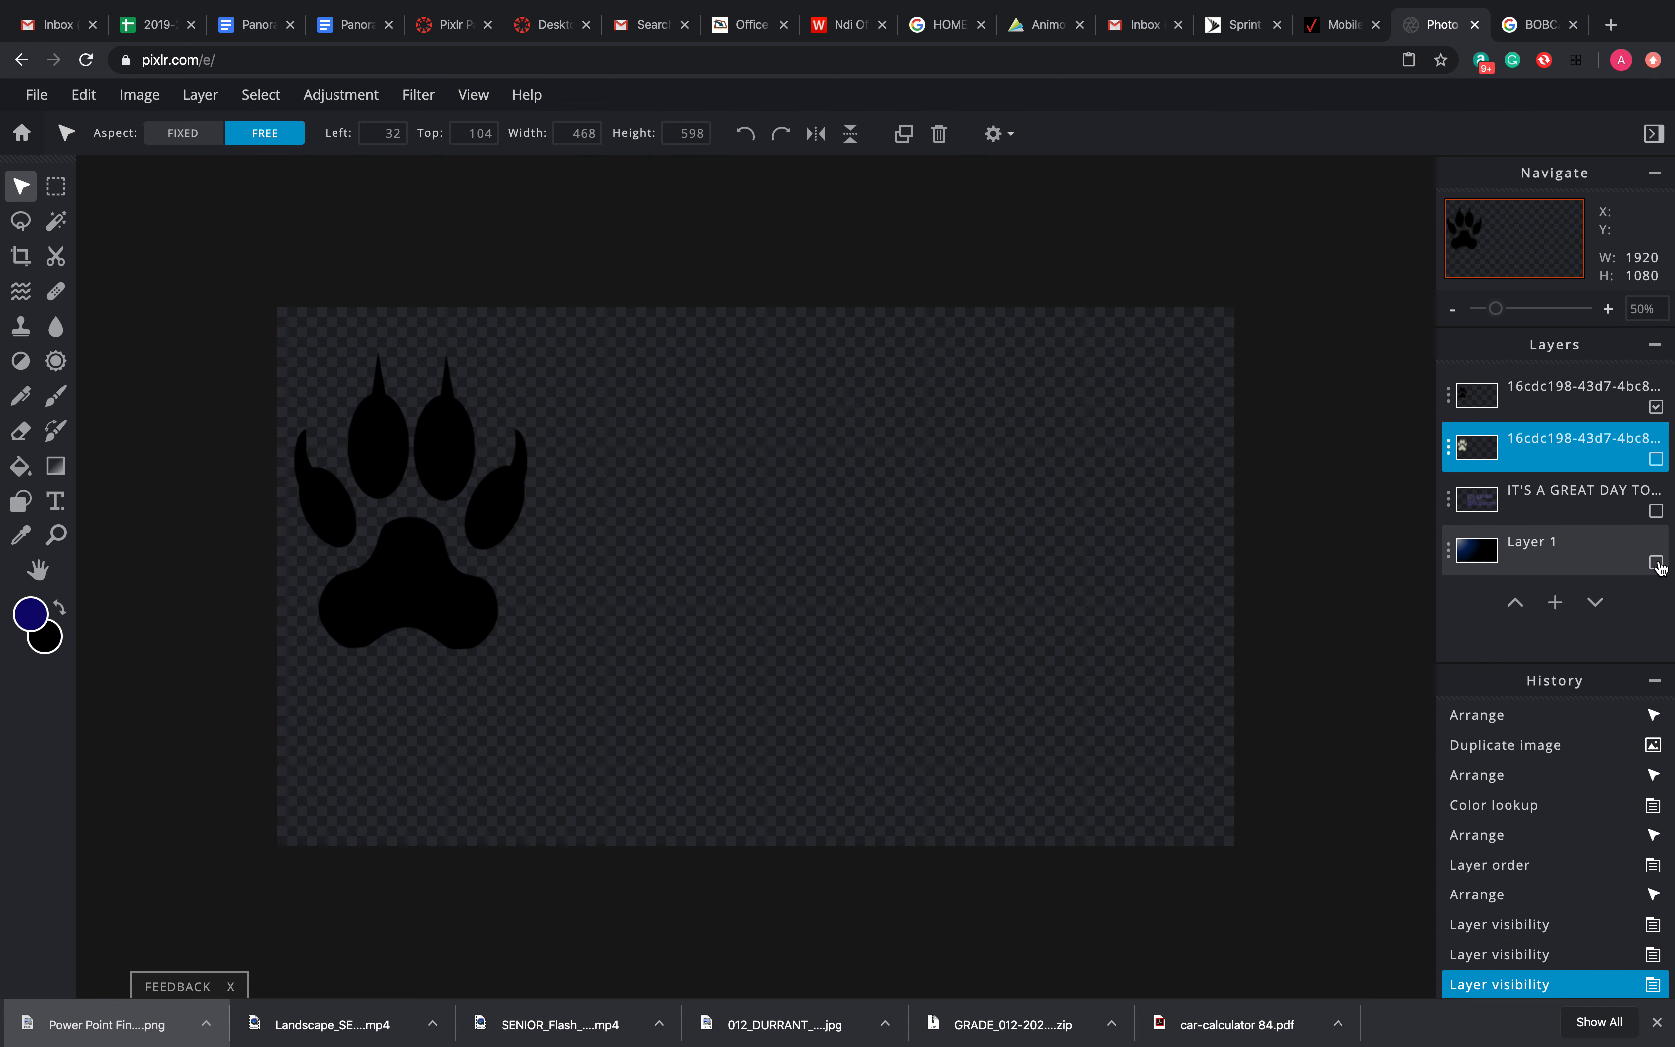
left_click(1657, 564)
left_click(1657, 511)
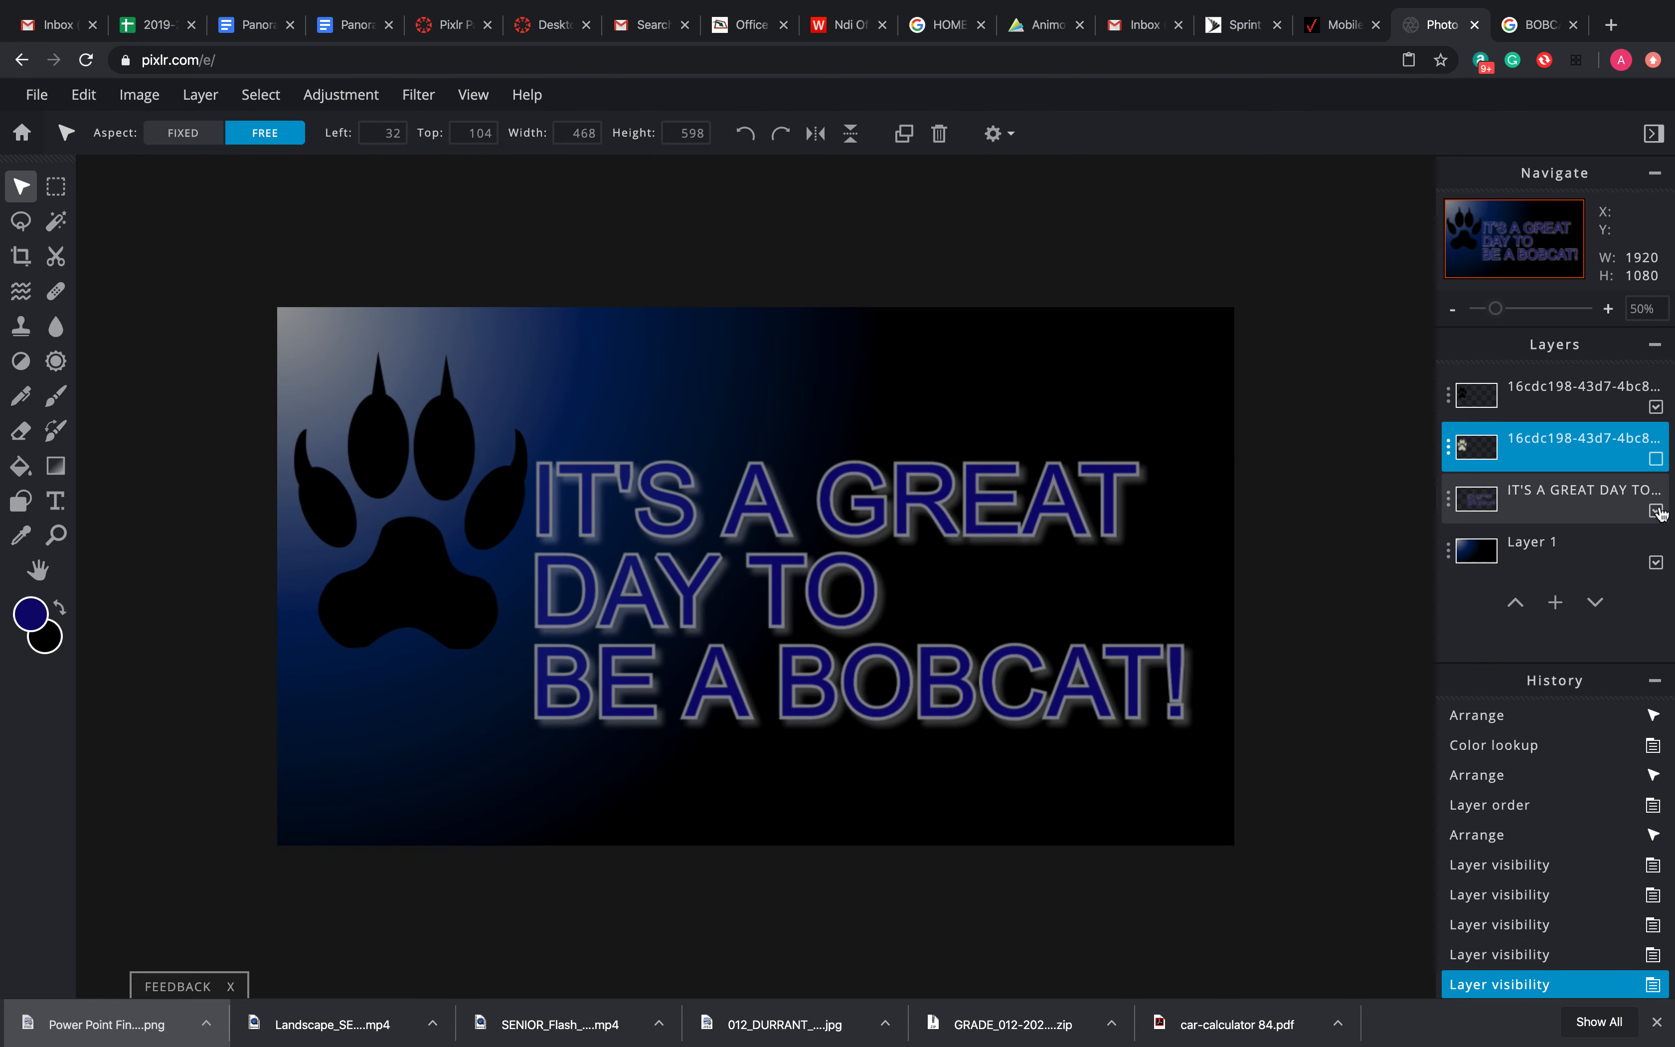
left_click(1656, 459)
left_click(1600, 399)
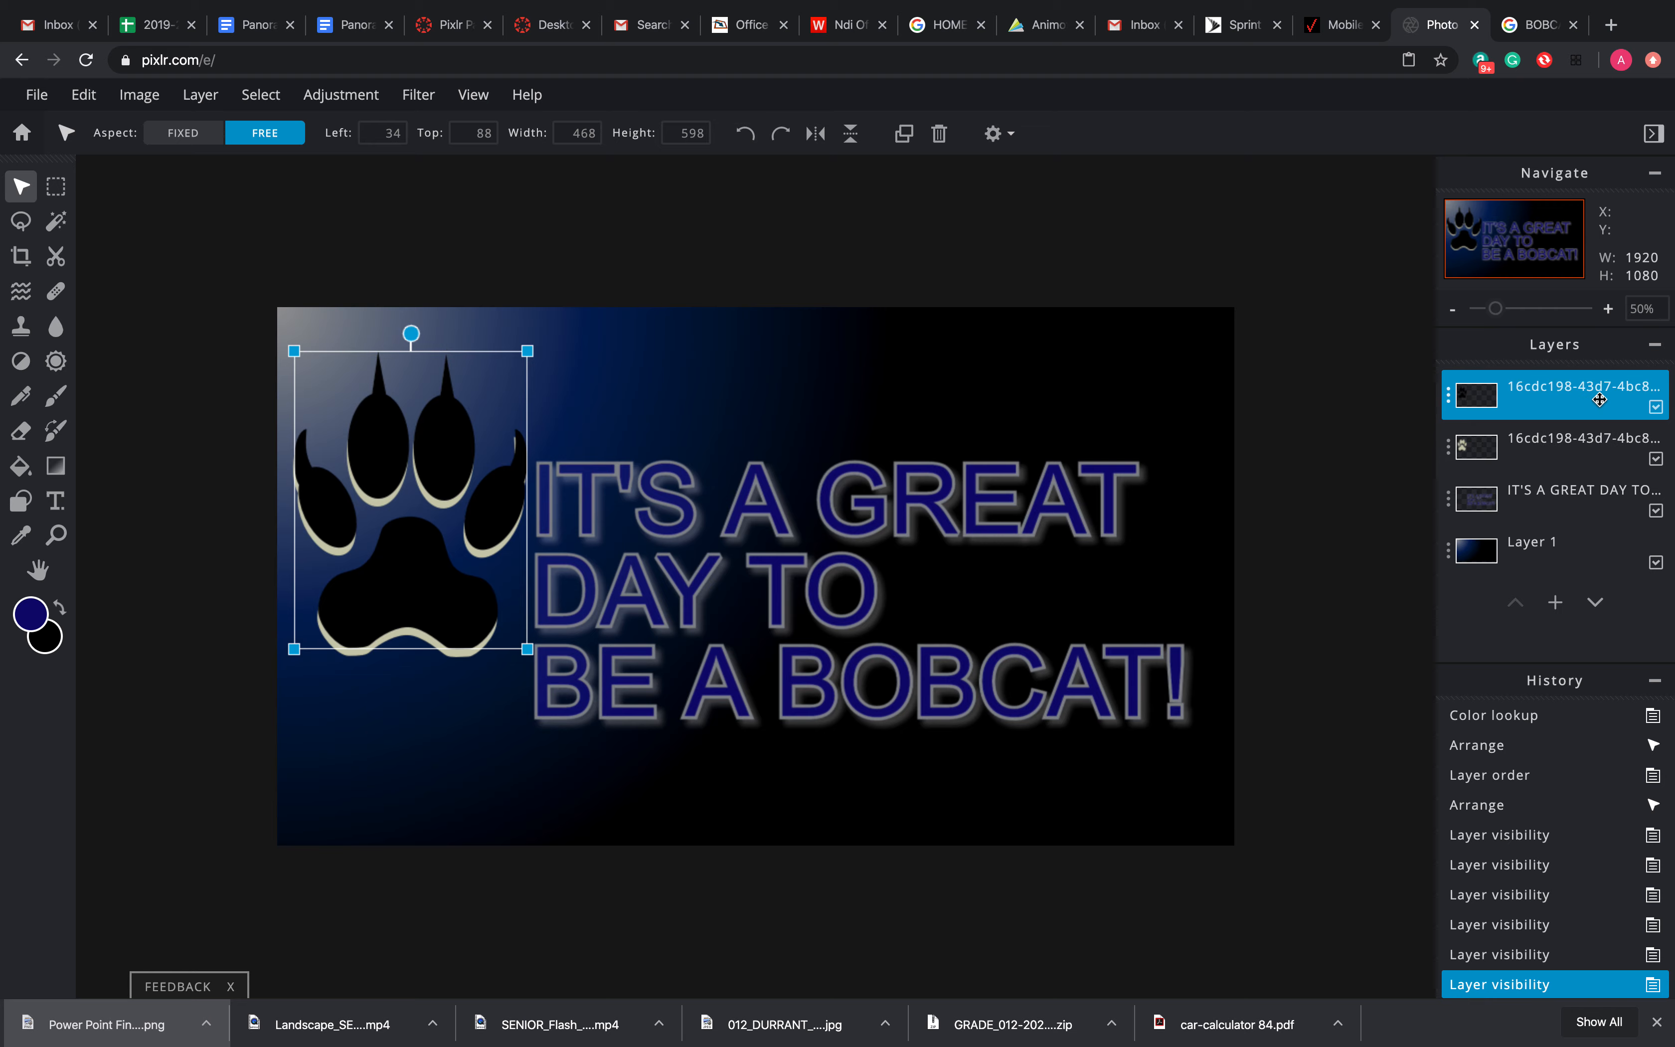
left_click(1592, 436)
Merge the two paw print layers as visible layers with the text and background hidden, and show the text and background again
left_click(1657, 512)
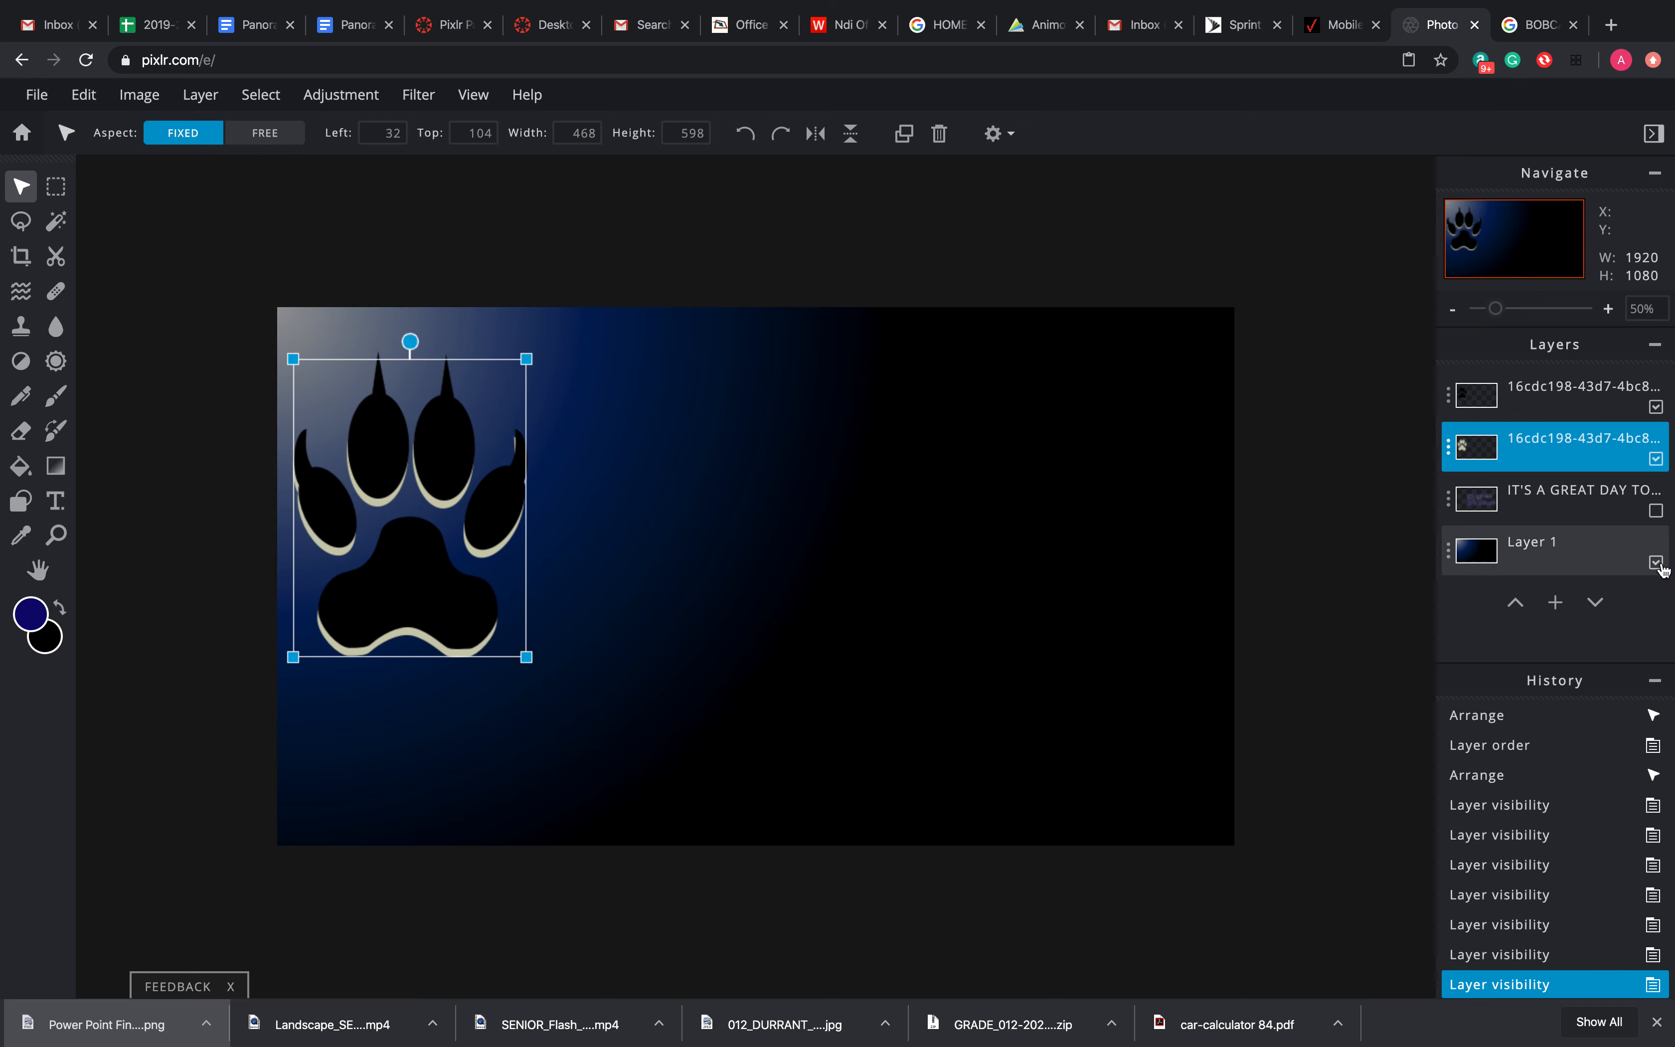
left_click(1657, 563)
left_click(1610, 408)
double_click(1609, 408)
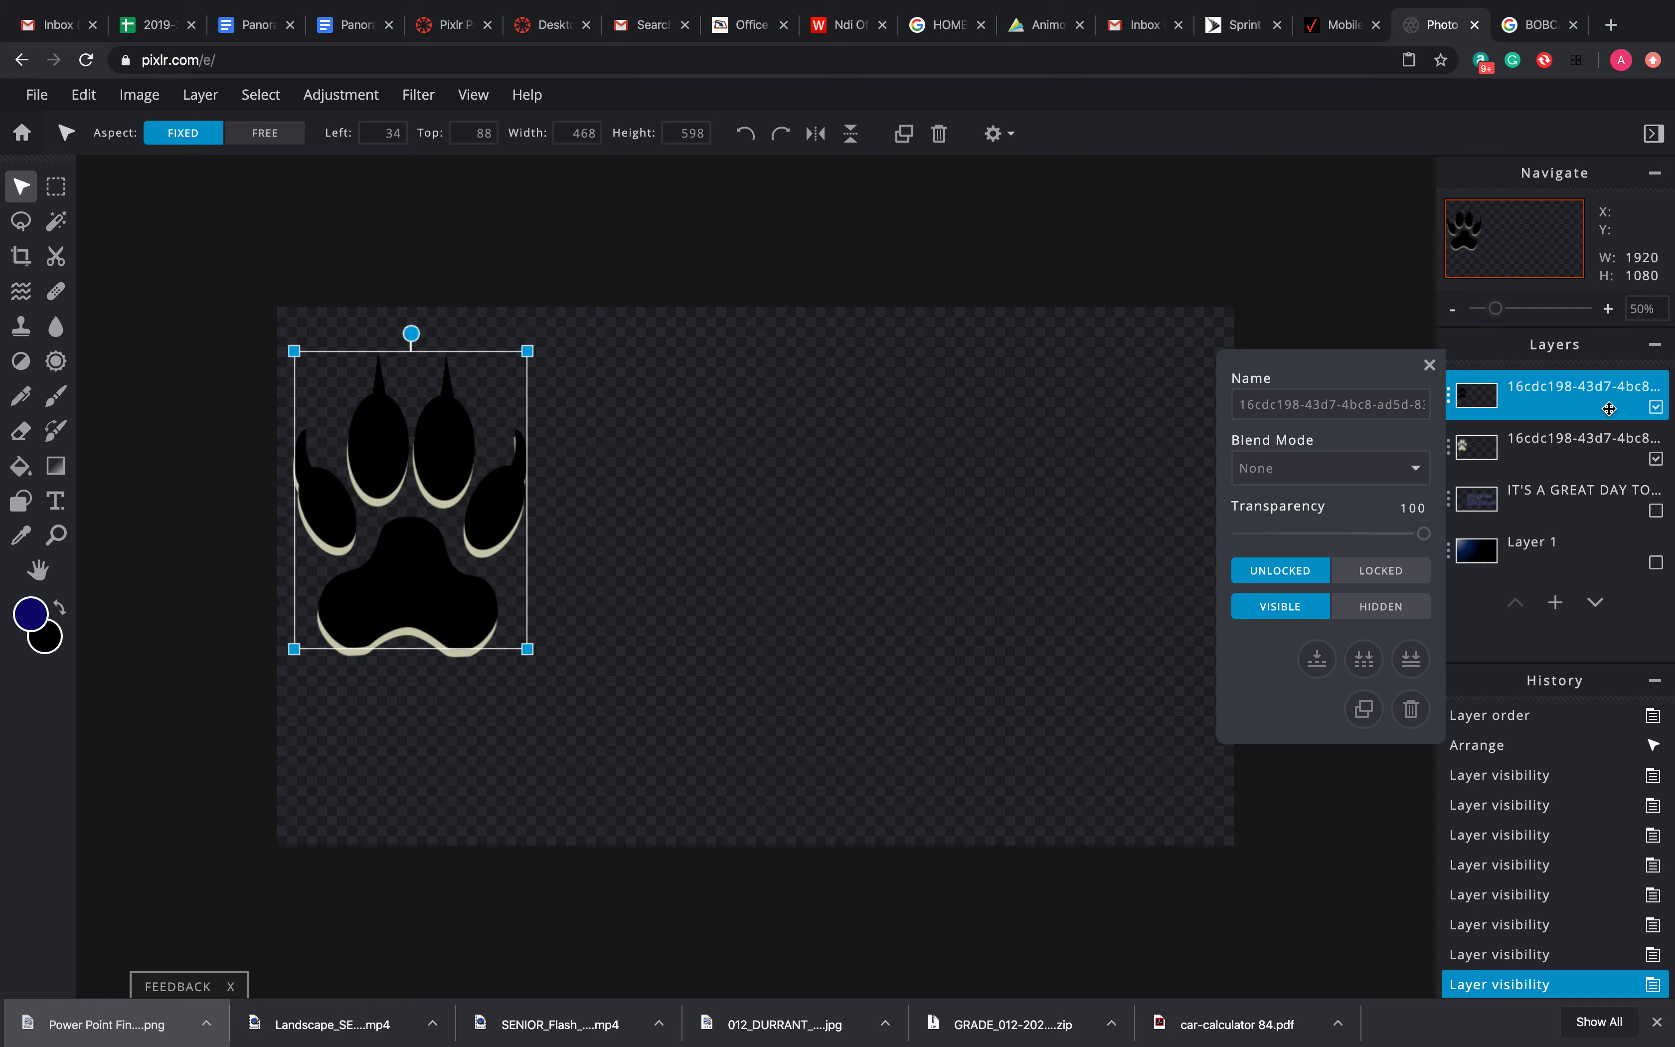
left_click(1365, 660)
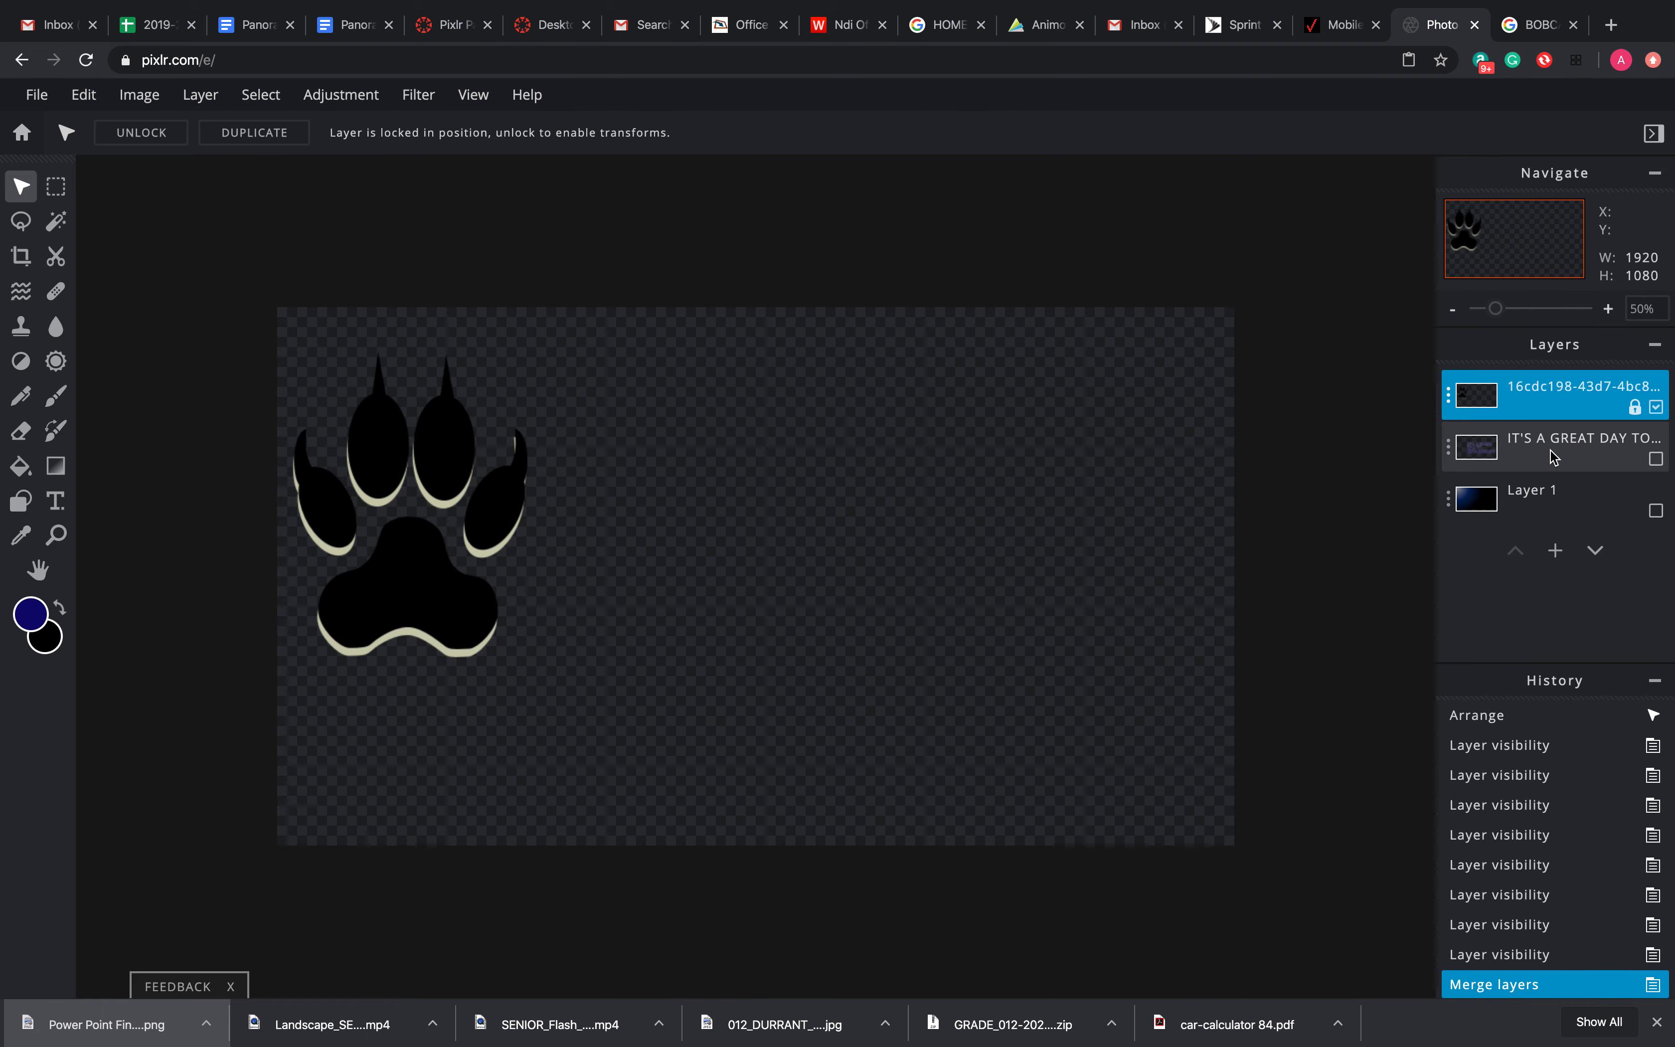
left_click(1655, 458)
left_click(1656, 512)
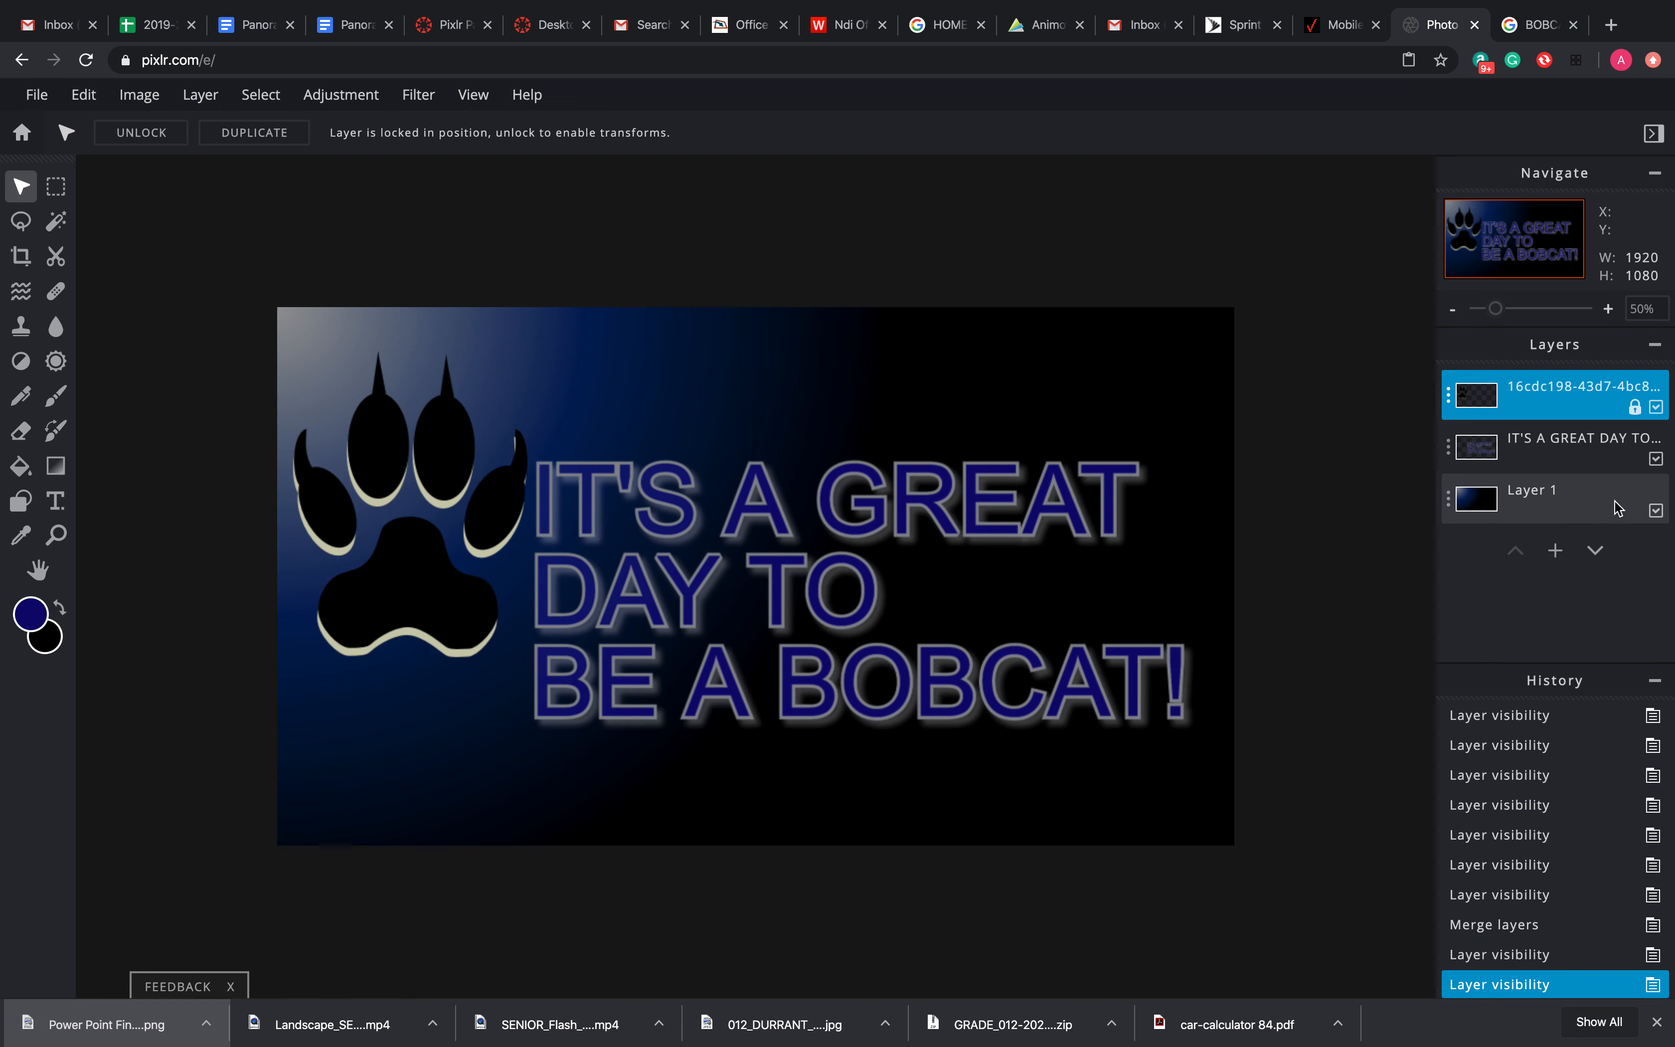
left_click(421, 602)
mouse_move(421, 602)
left_mouse_down()
mouse_move(497, 617)
mouse_move(446, 603)
left_mouse_up()
key("ctrl+z")
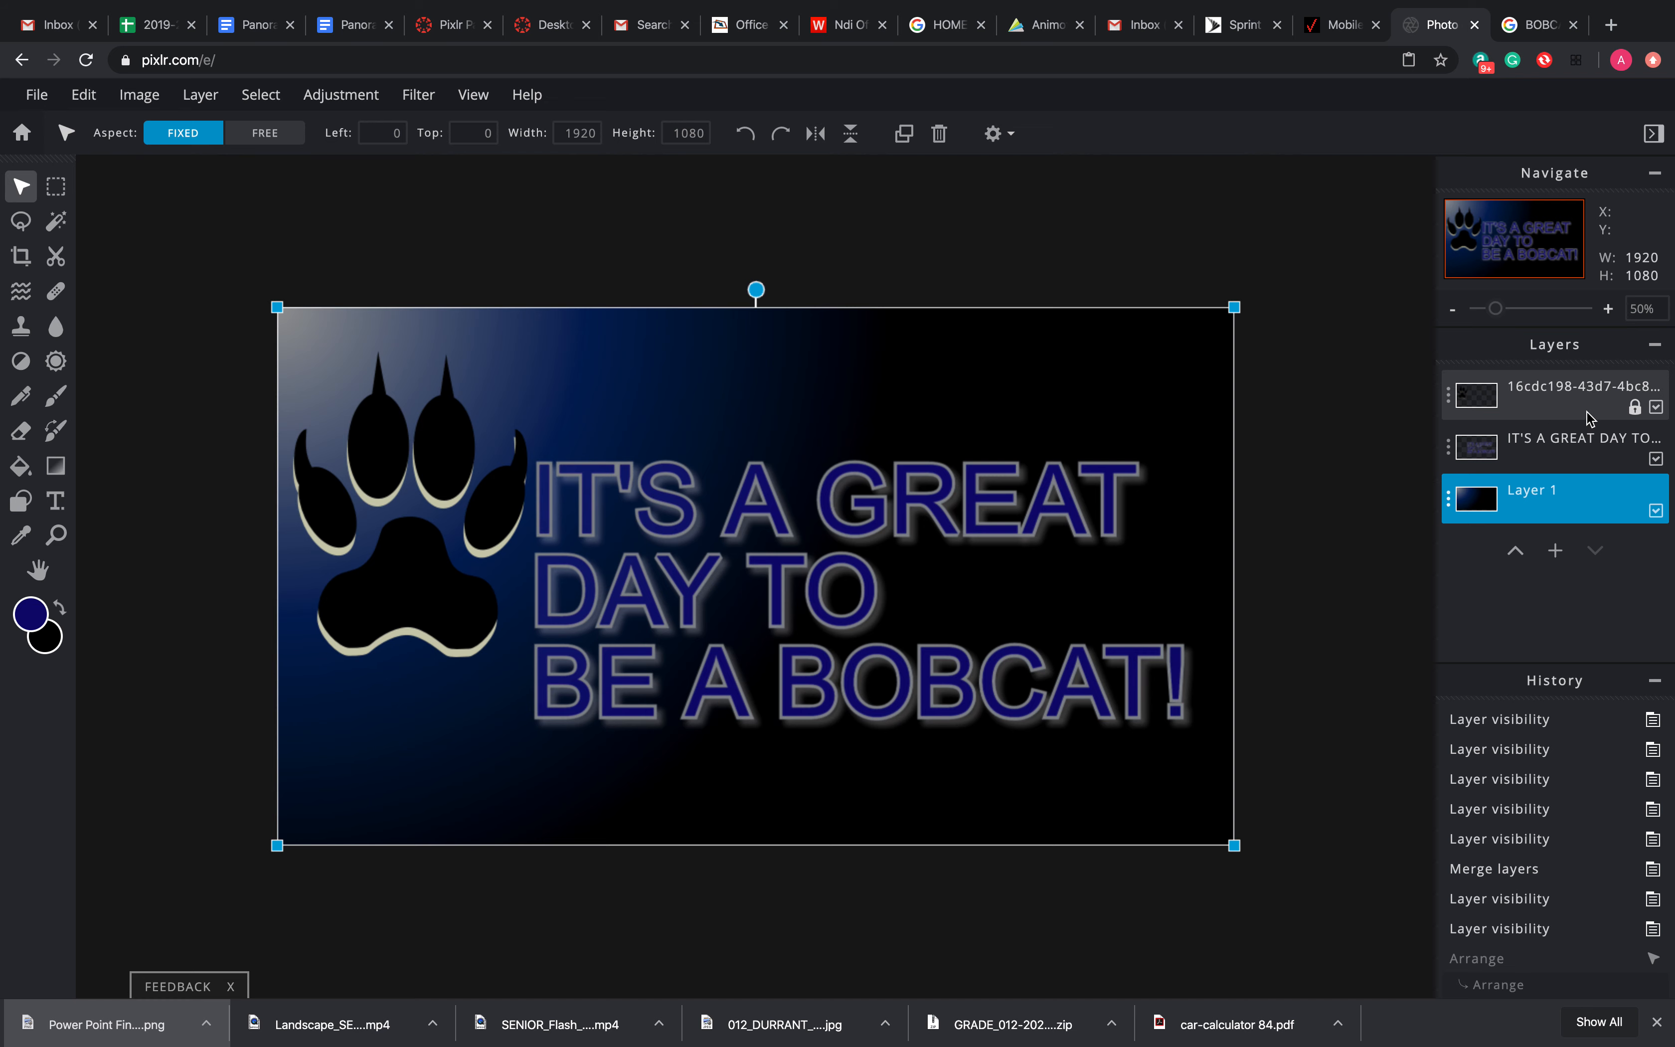
Unlock the merged paw print layer and scale it down to about 1486 by 836 at left 184, top 200
left_click(1635, 407)
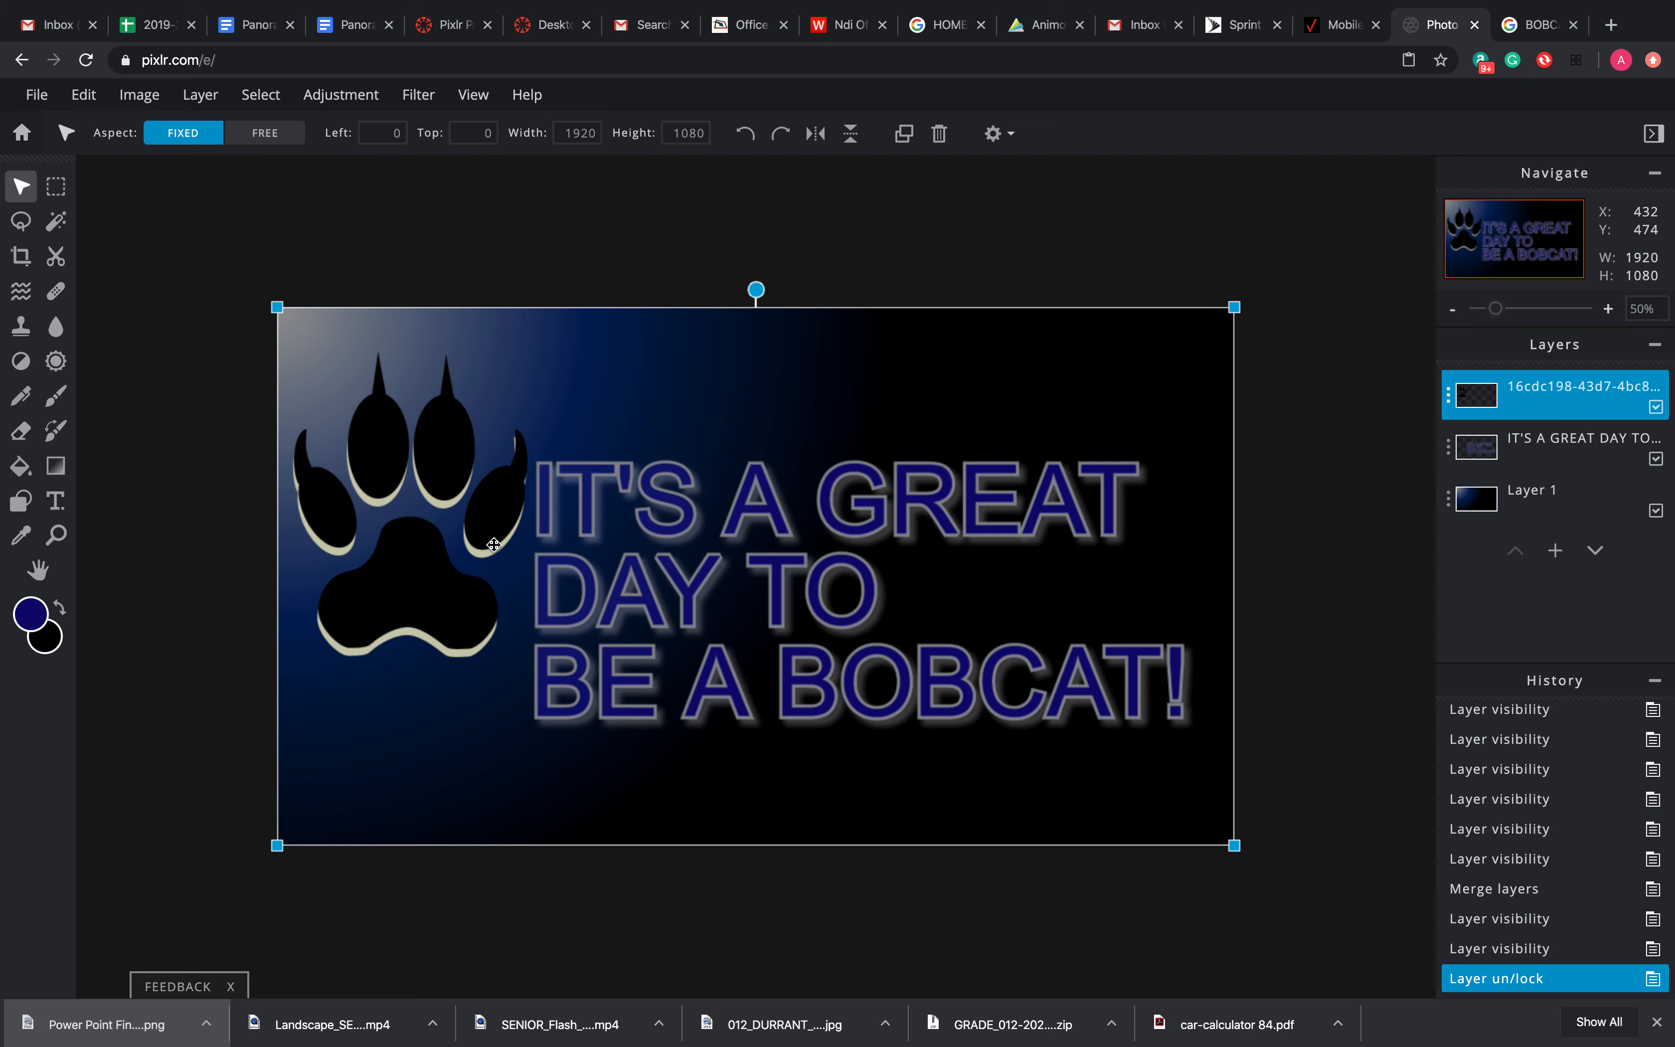
left_click(363, 228)
left_click(368, 420)
left_click_drag(374, 464, 470, 436)
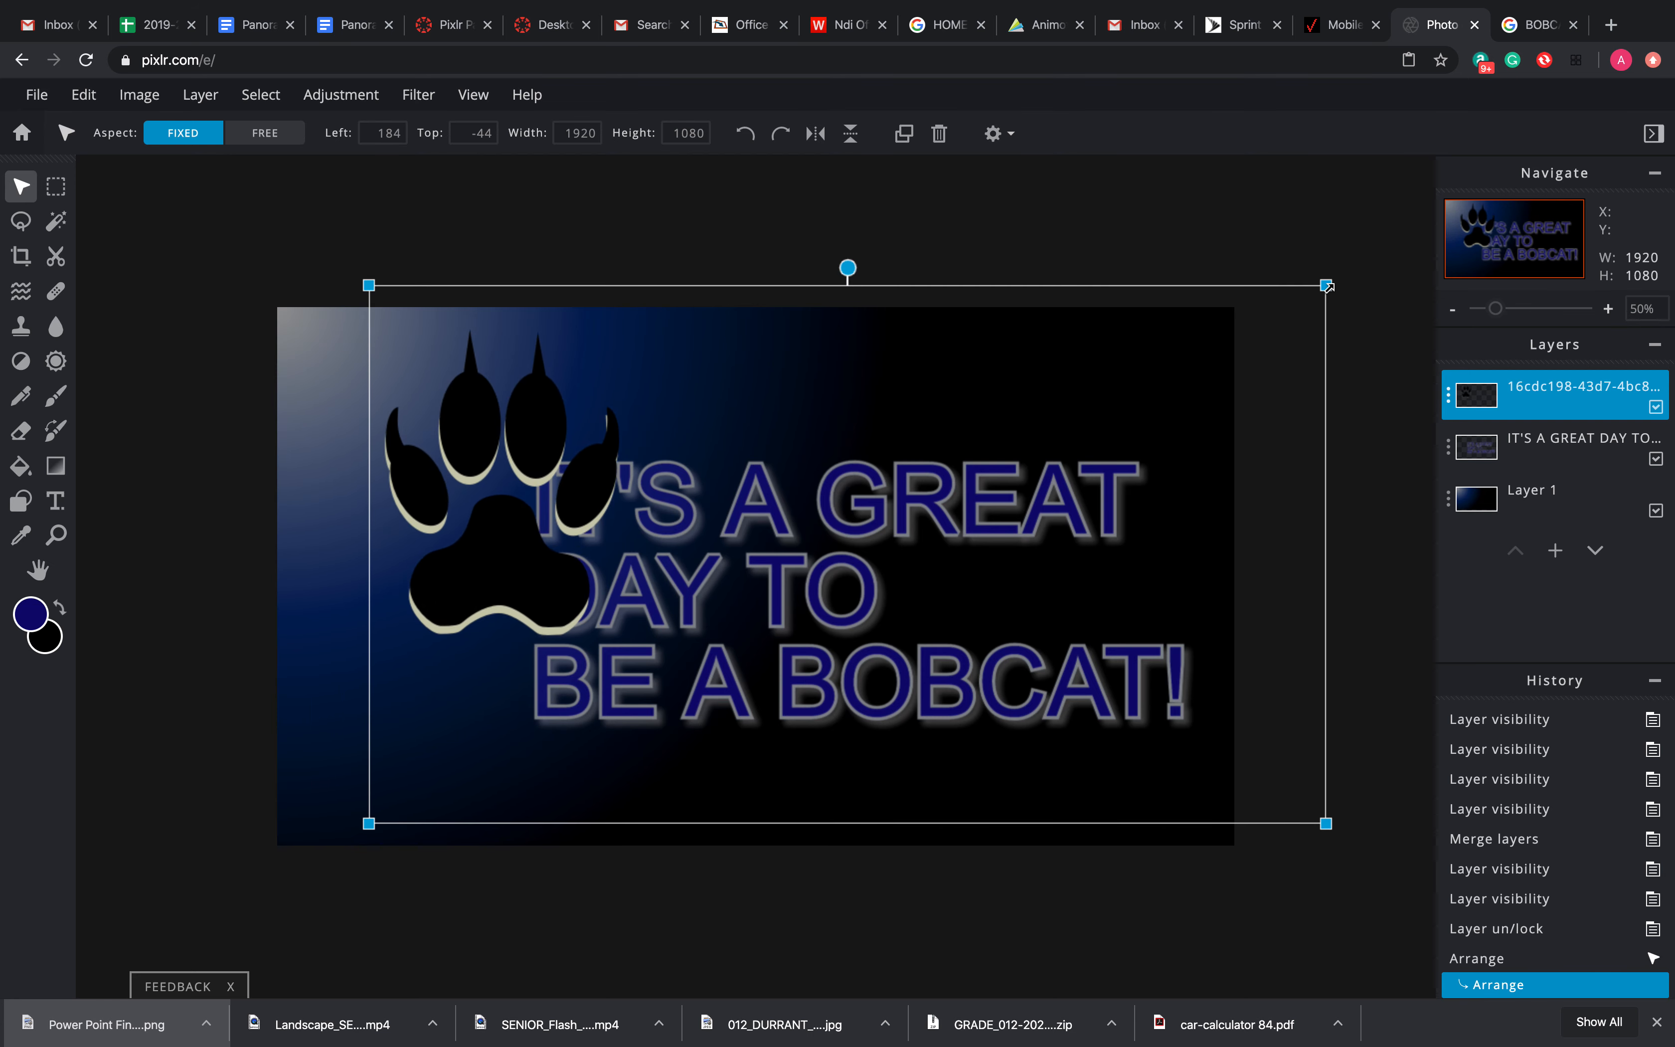
left_click_drag(1326, 285, 1110, 406)
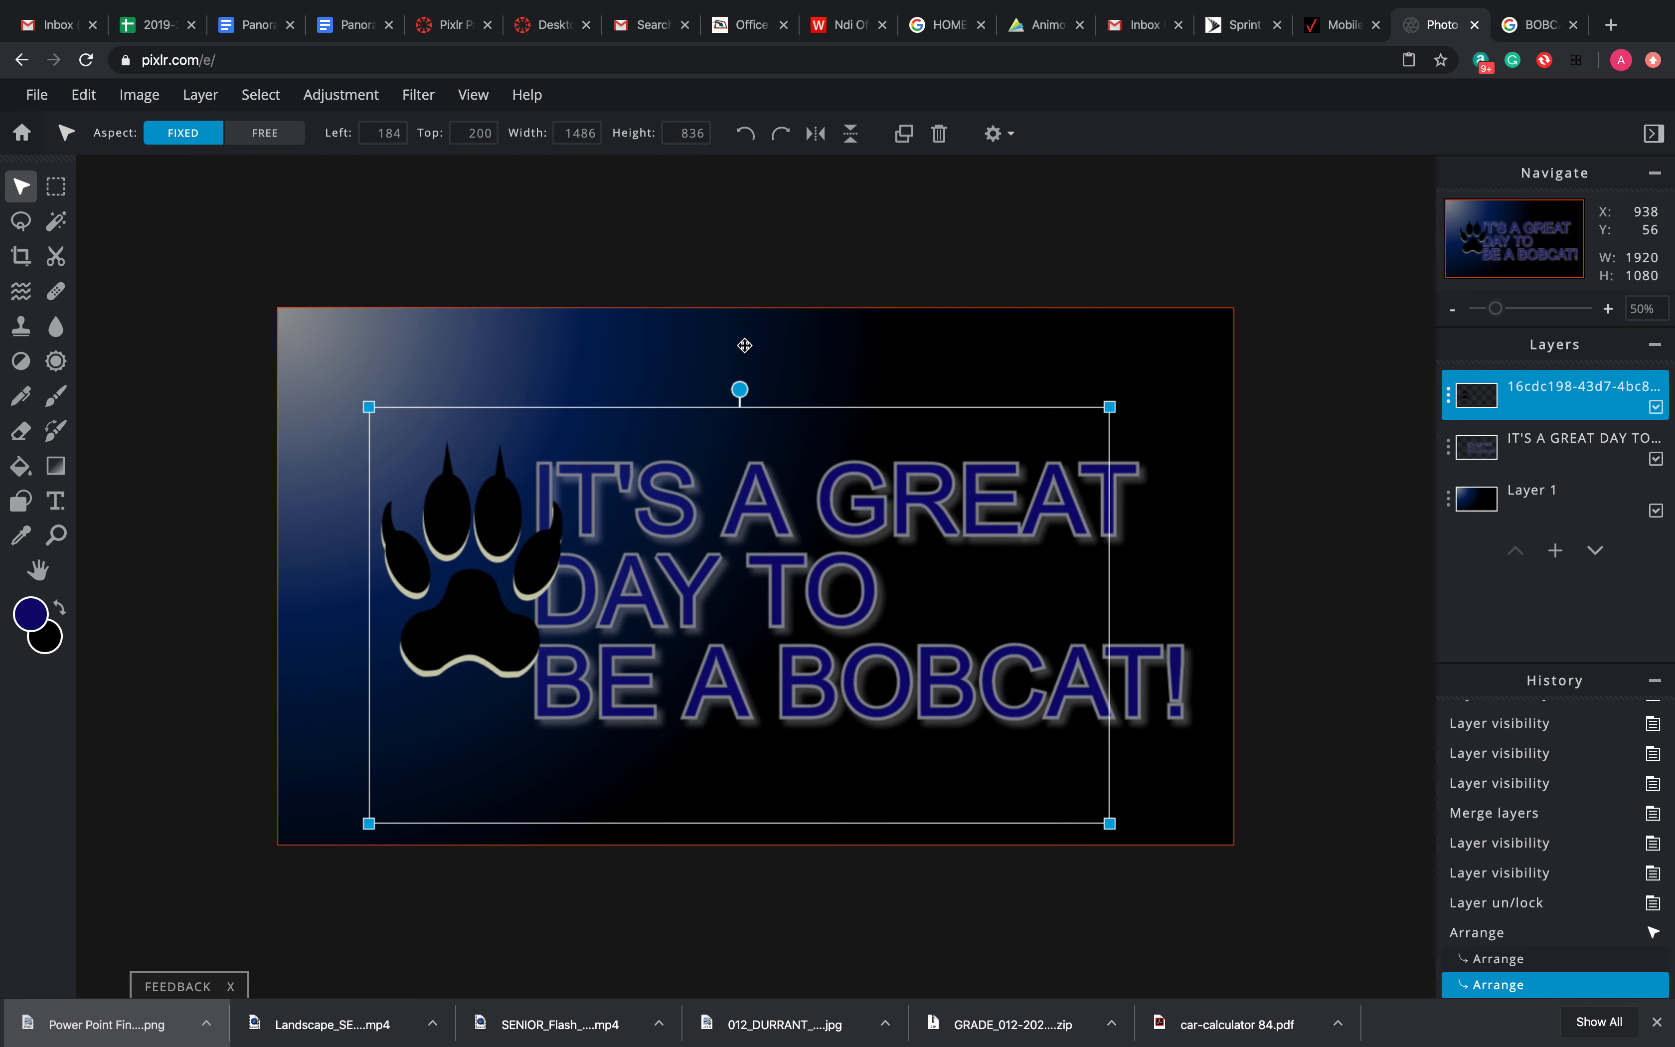
Tilt the merged paw print counter-clockwise with a free aspect and move it to about left 196, top -252
left_click_drag(724, 383, 724, 374)
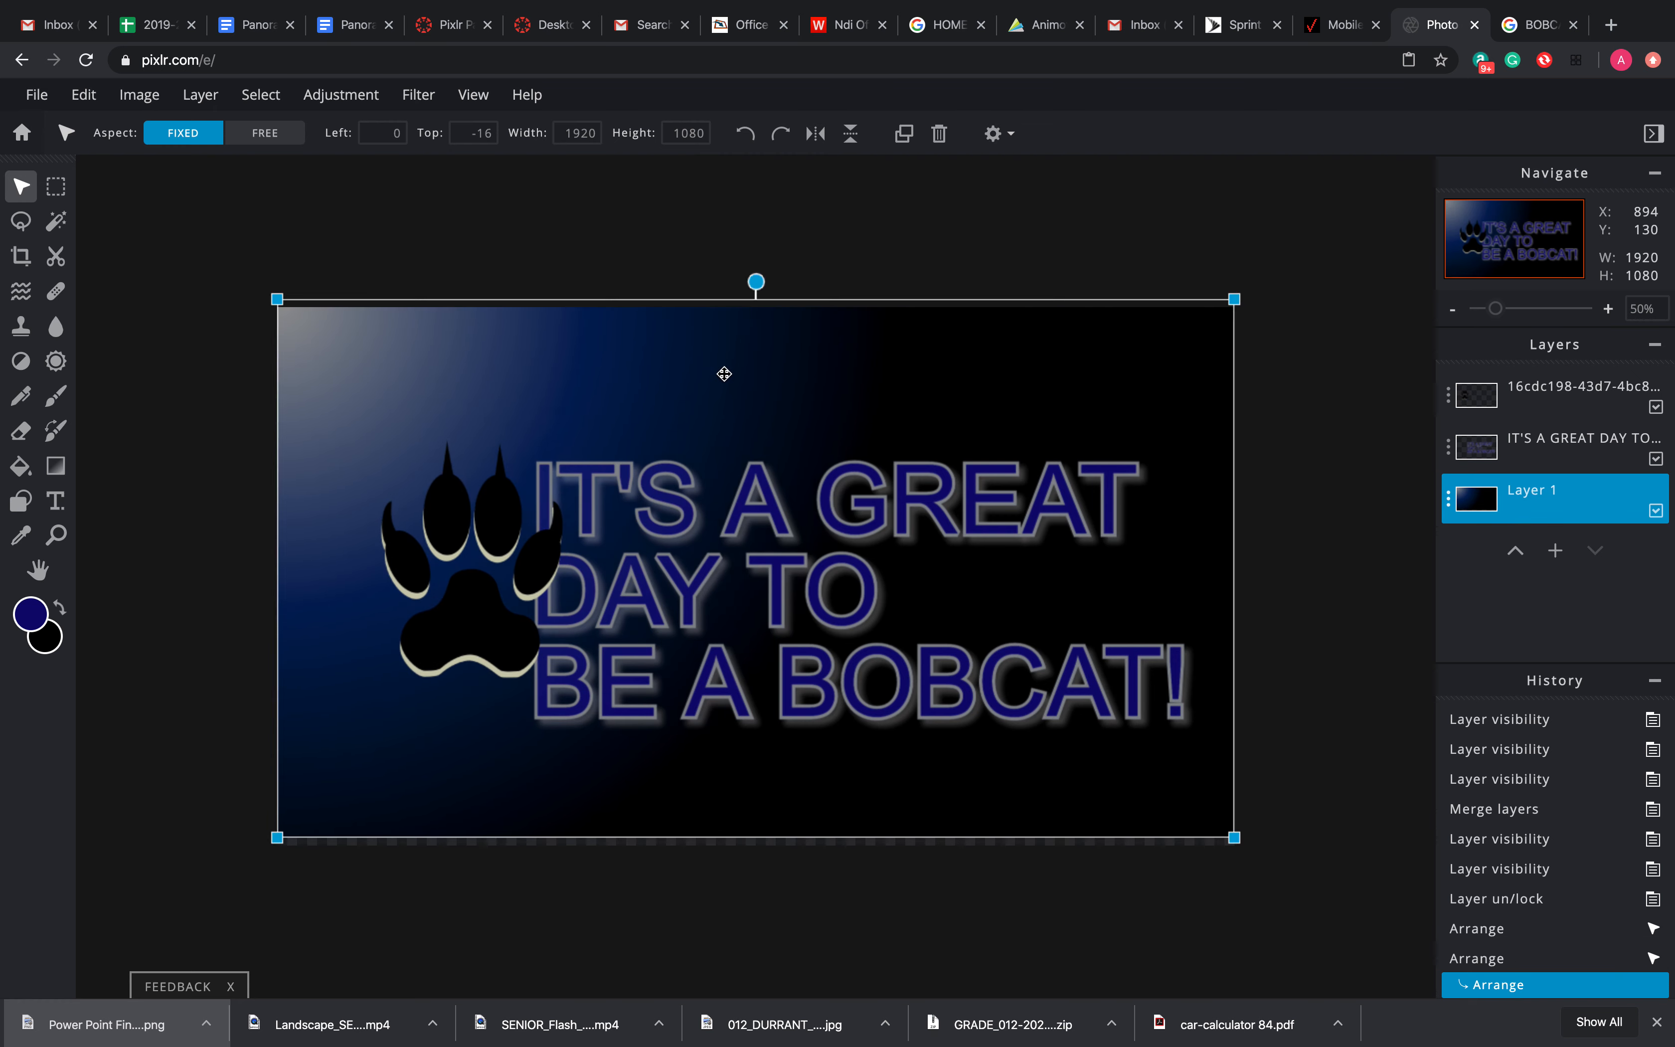
left_click(494, 527)
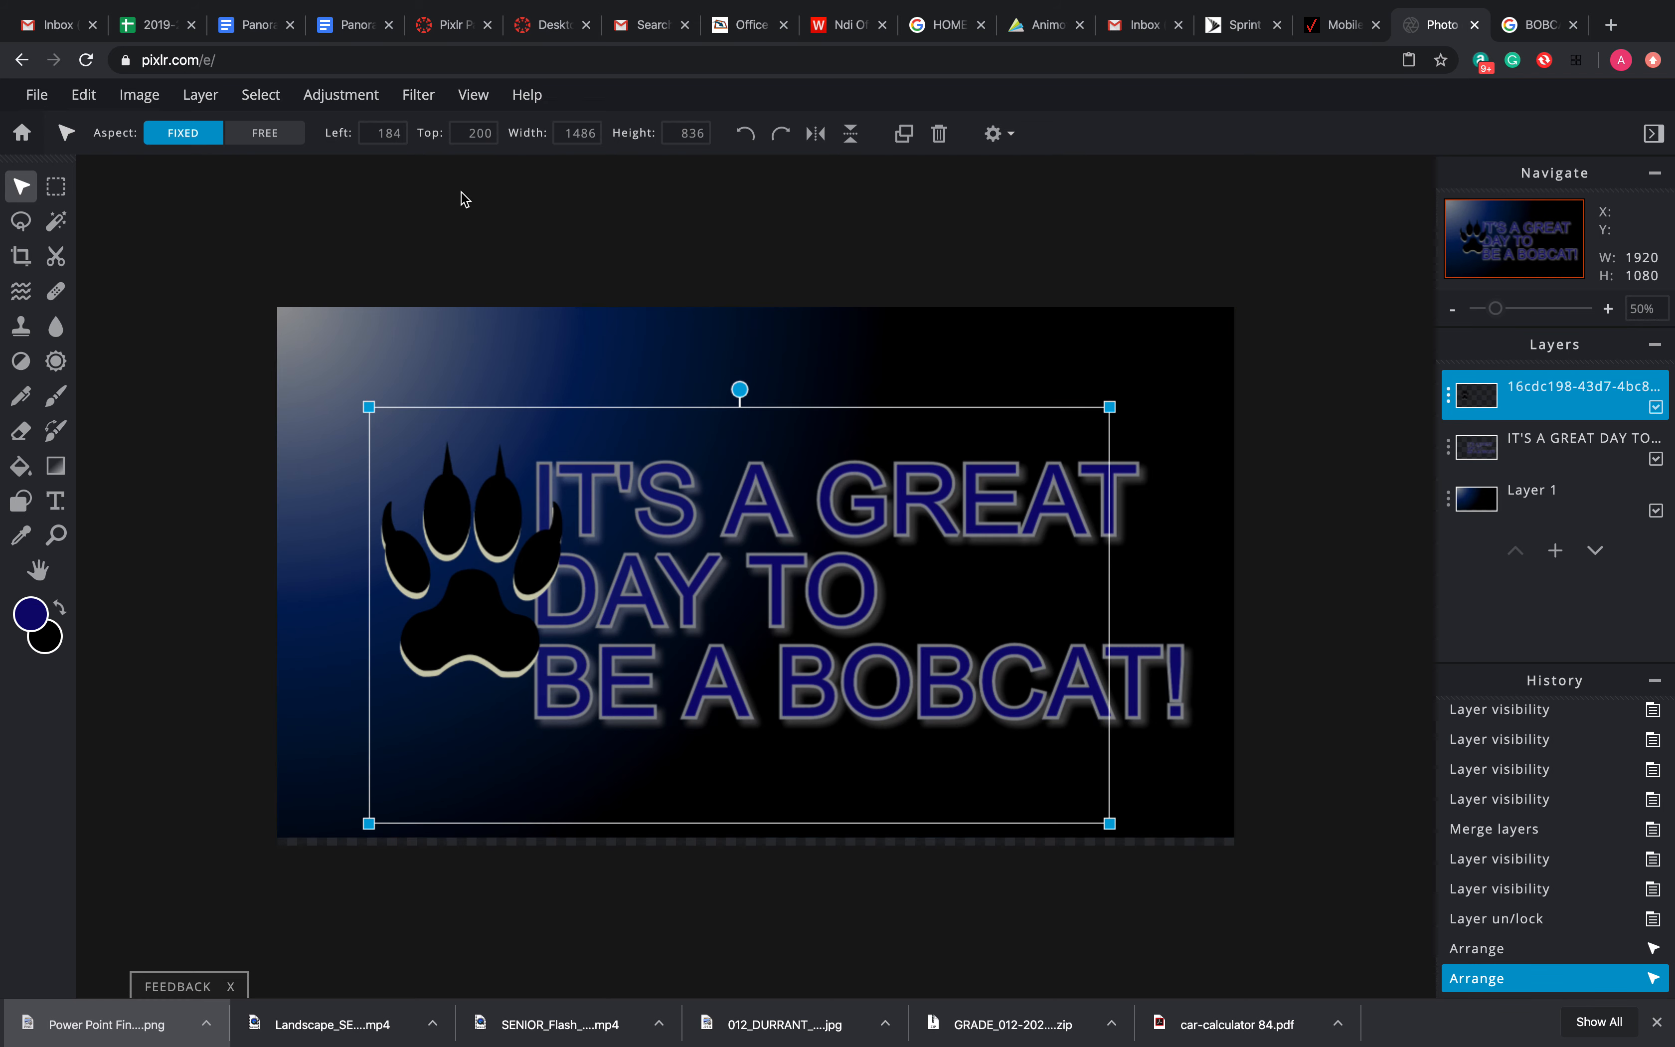
left_click(272, 138)
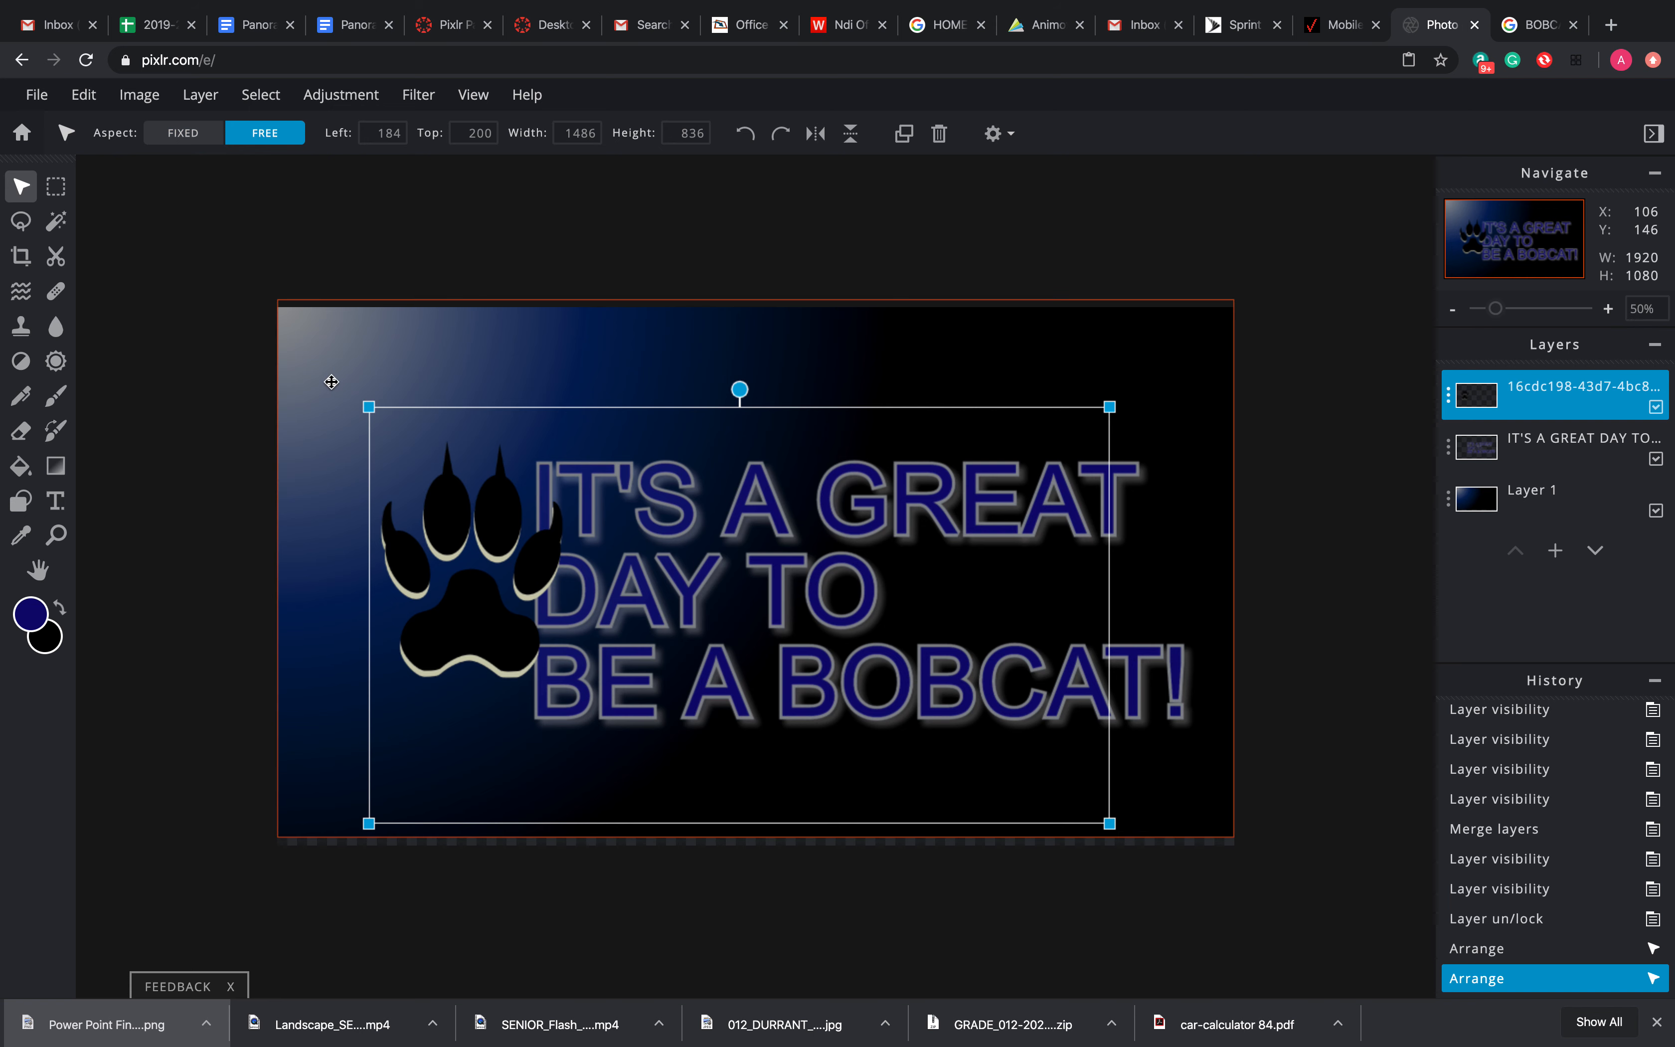
left_click(368, 404)
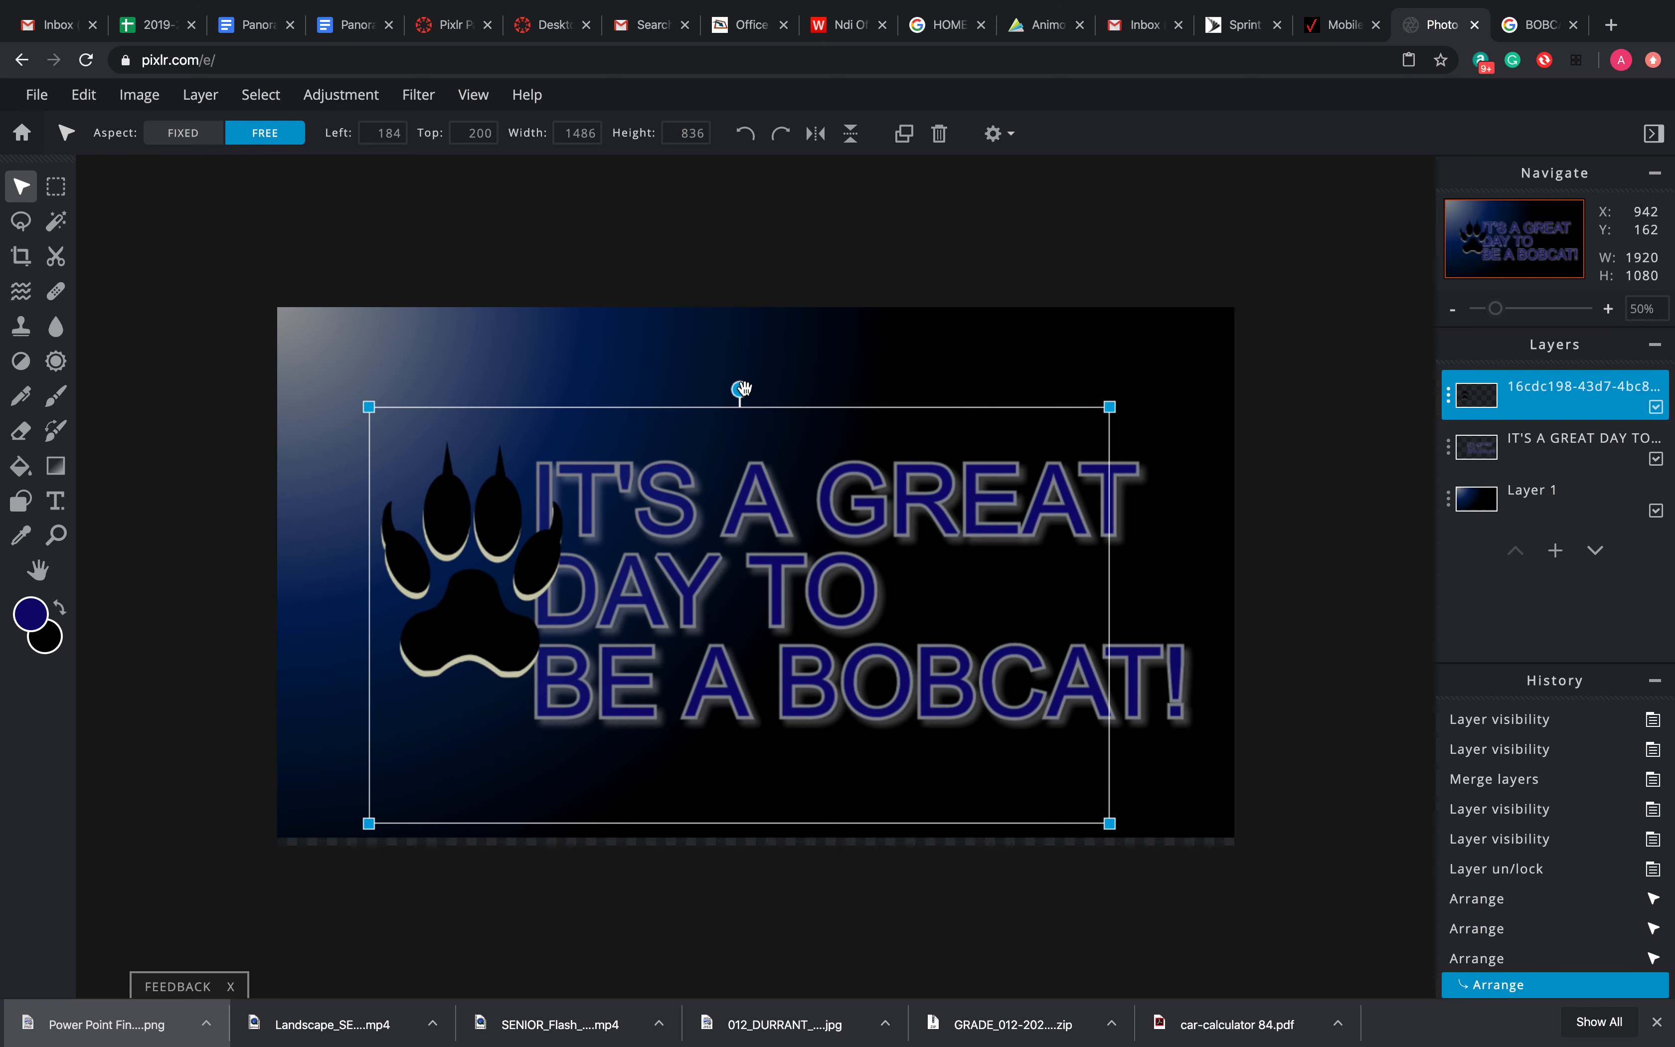
left_click_drag(740, 389, 636, 411)
left_click_drag(497, 748, 504, 534)
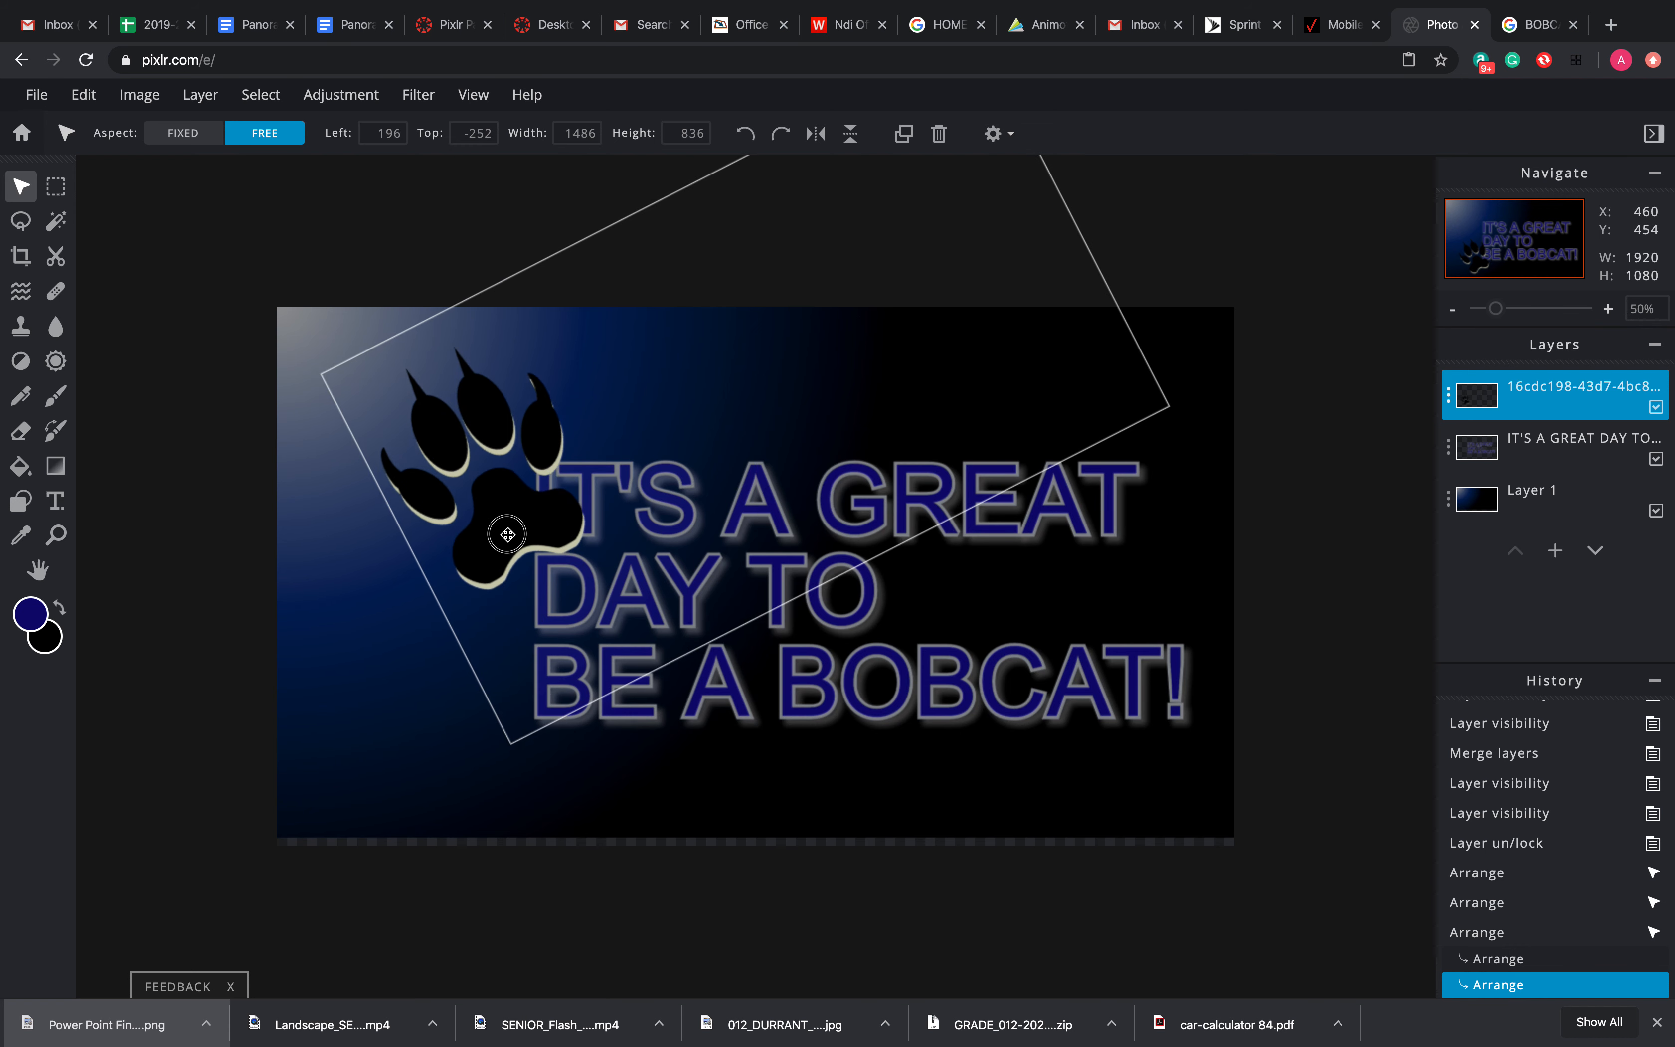
Place the merged paw print layer beneath the text layer and deselect all layers
left_click_drag(1594, 408, 1589, 450)
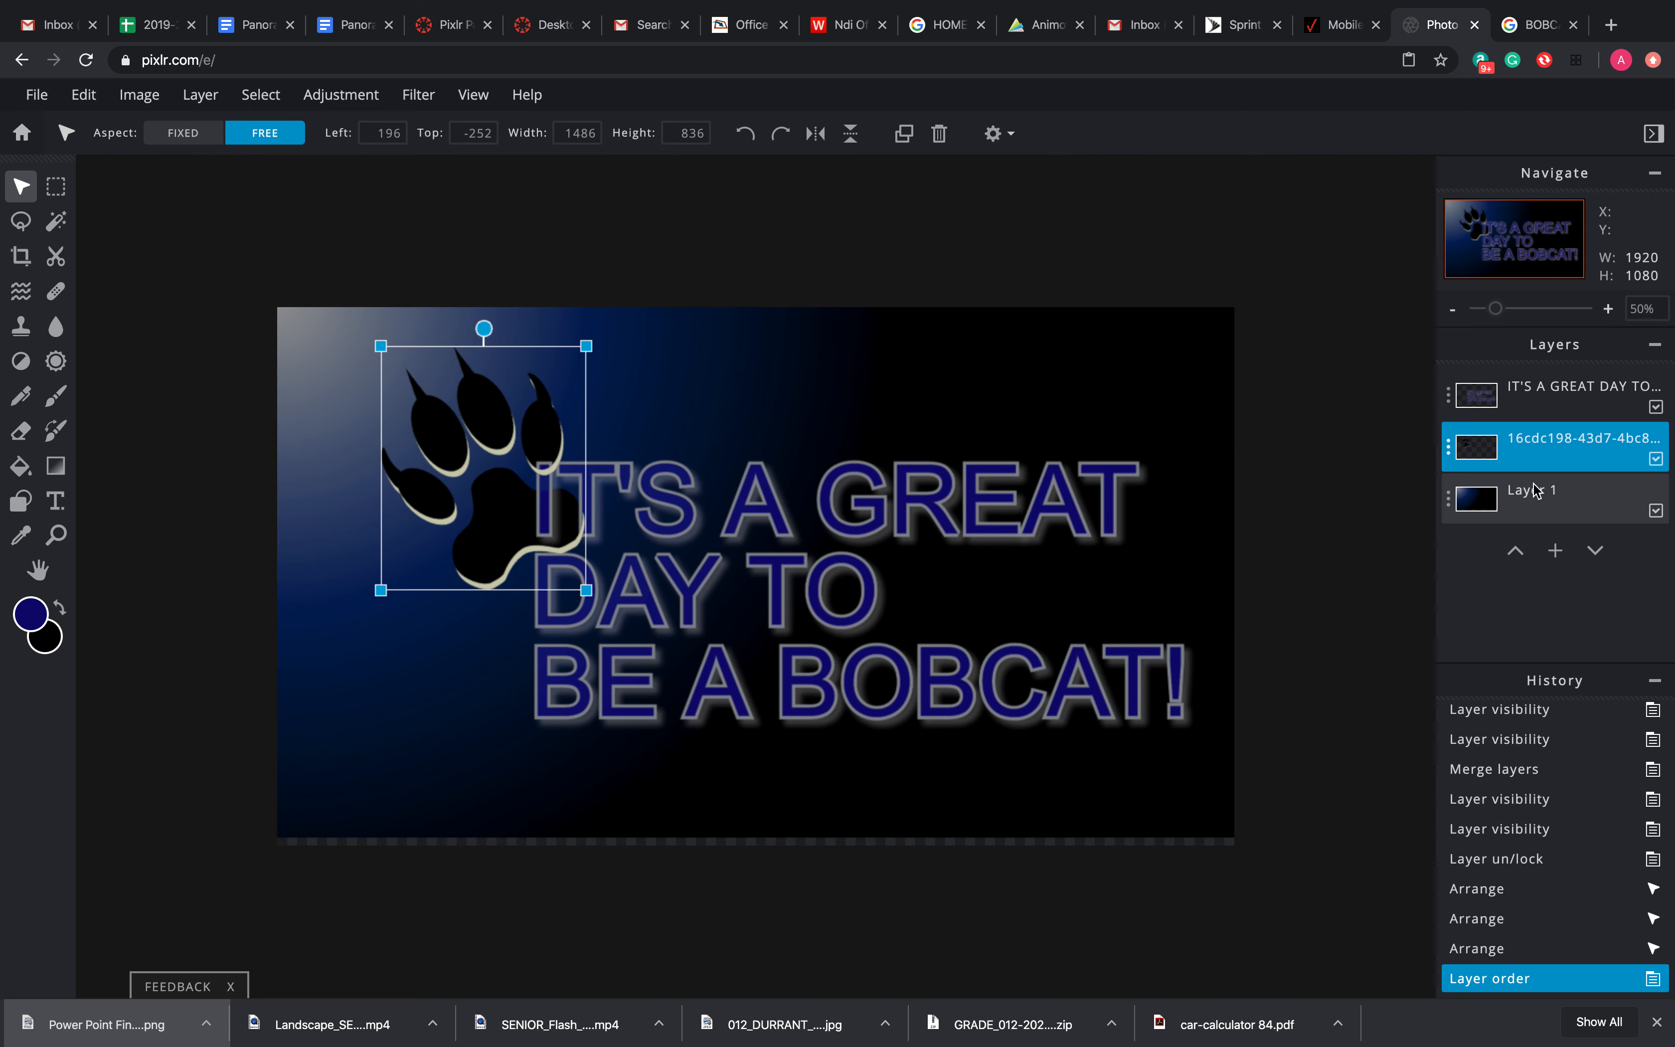
left_click(1354, 588)
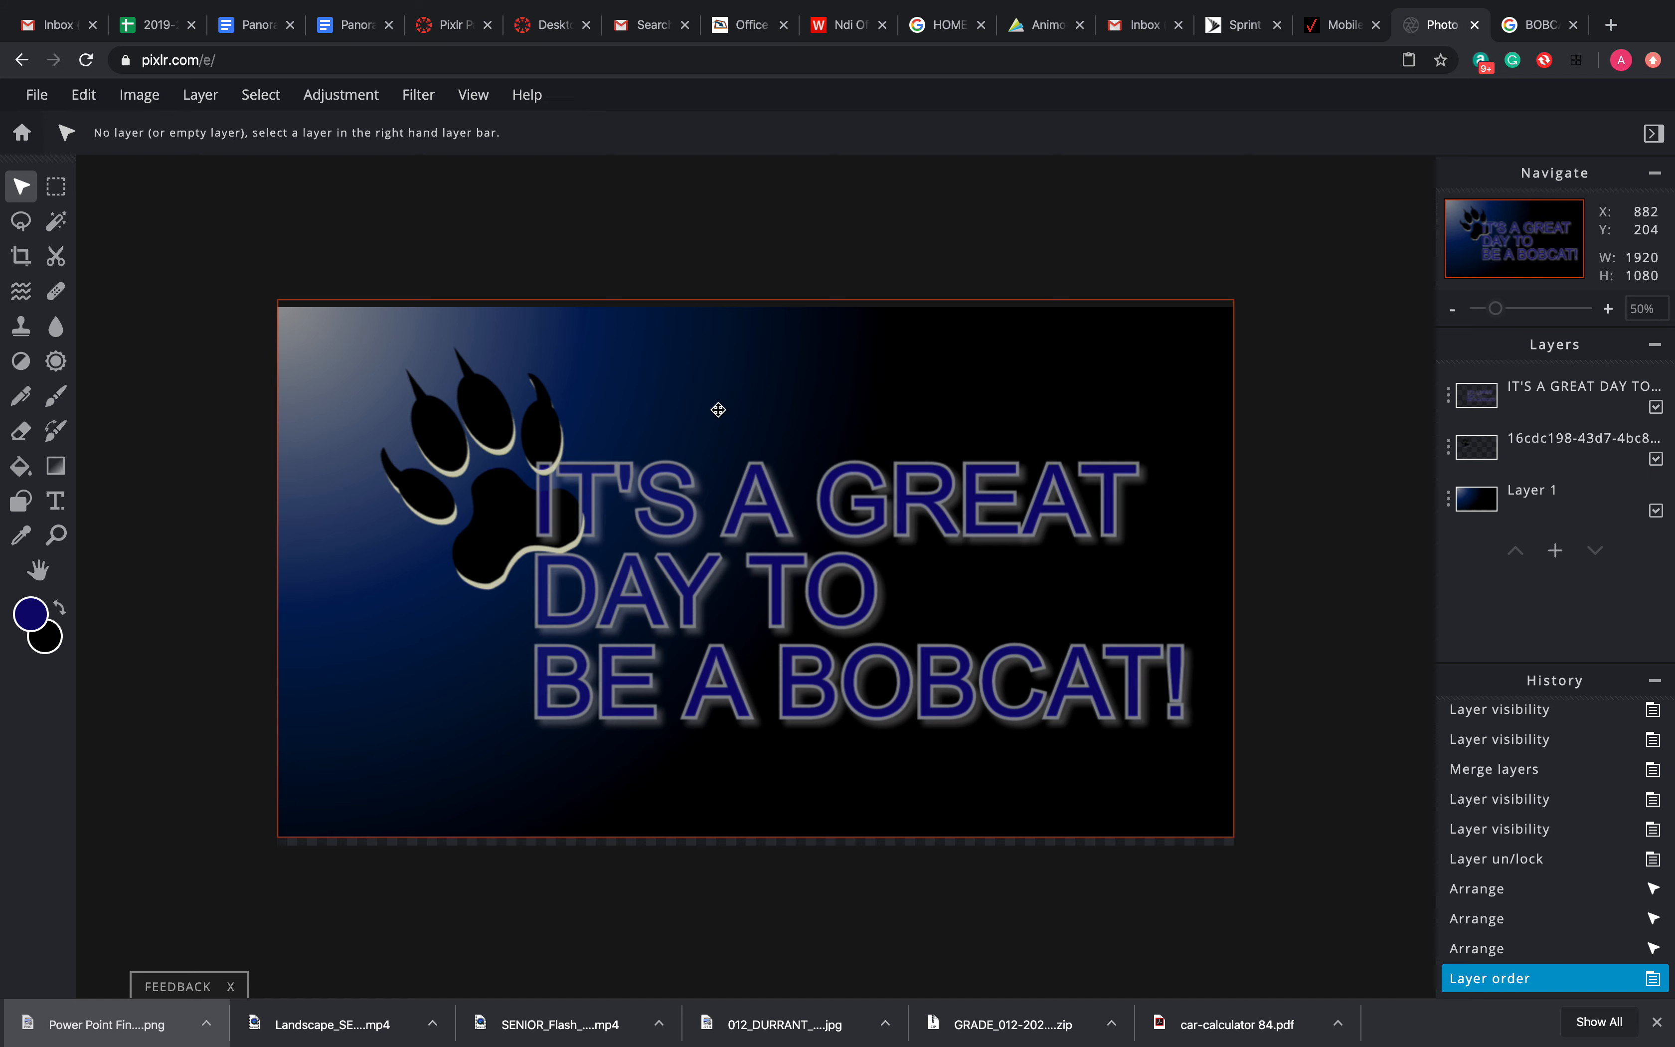
mouse_move(1013, 1042)
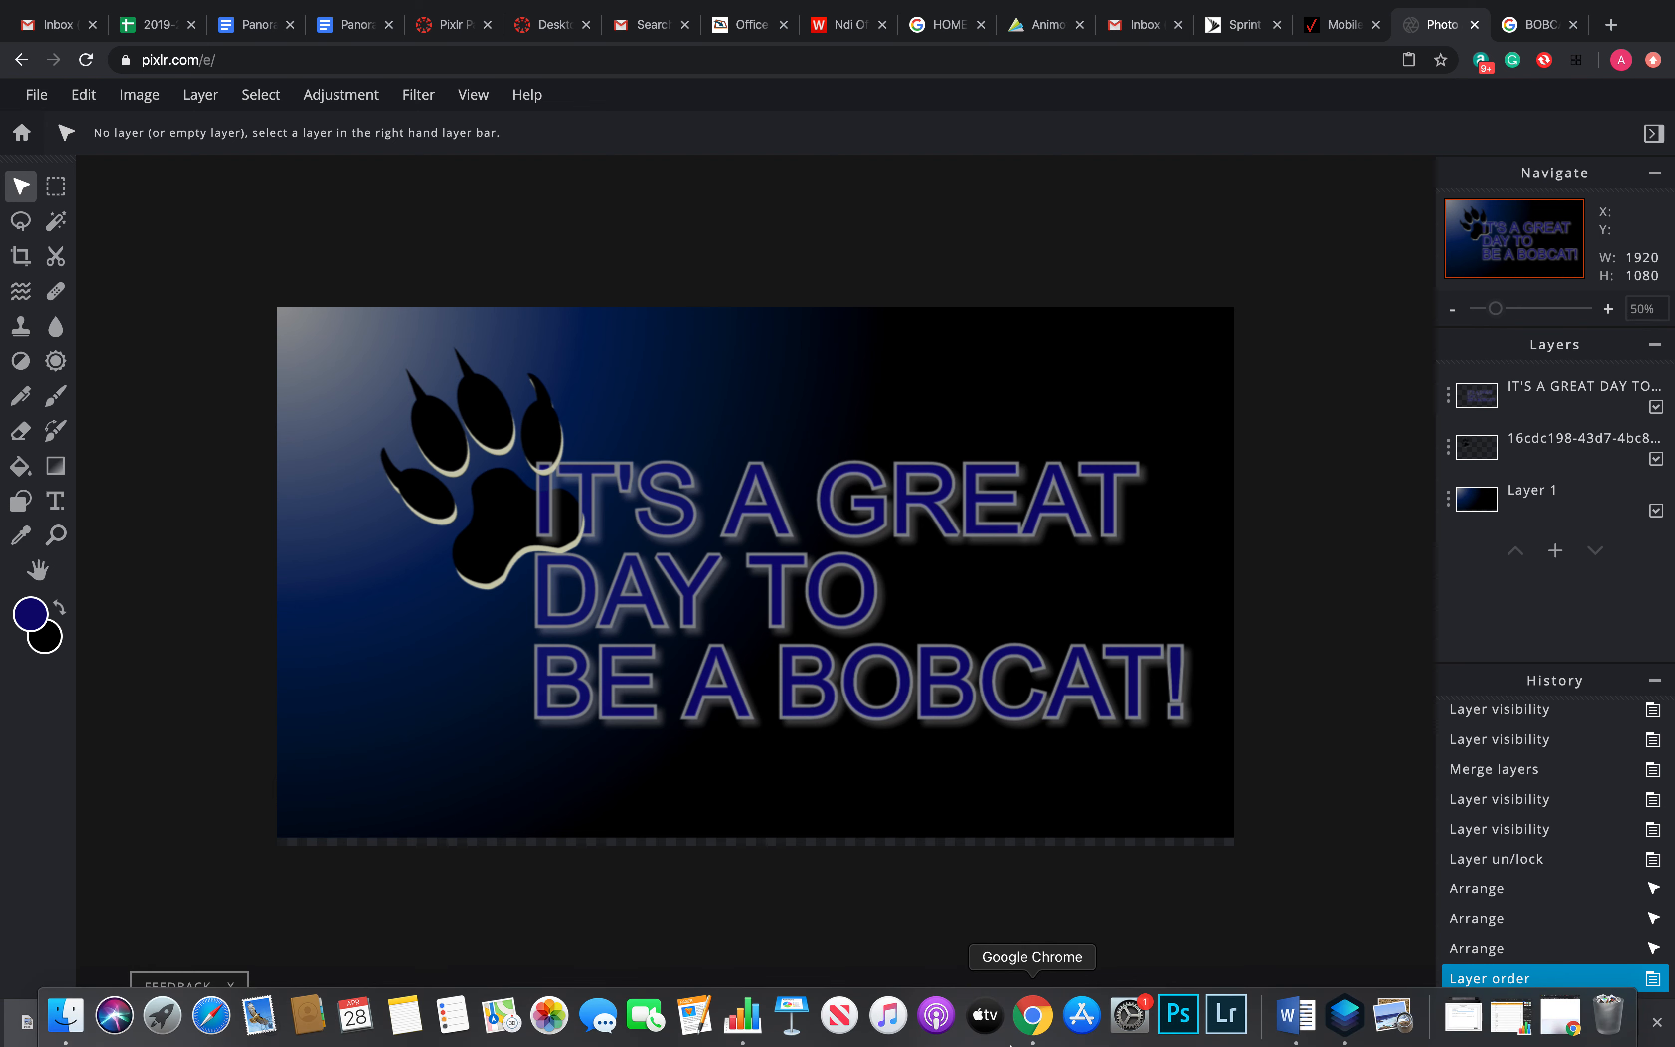